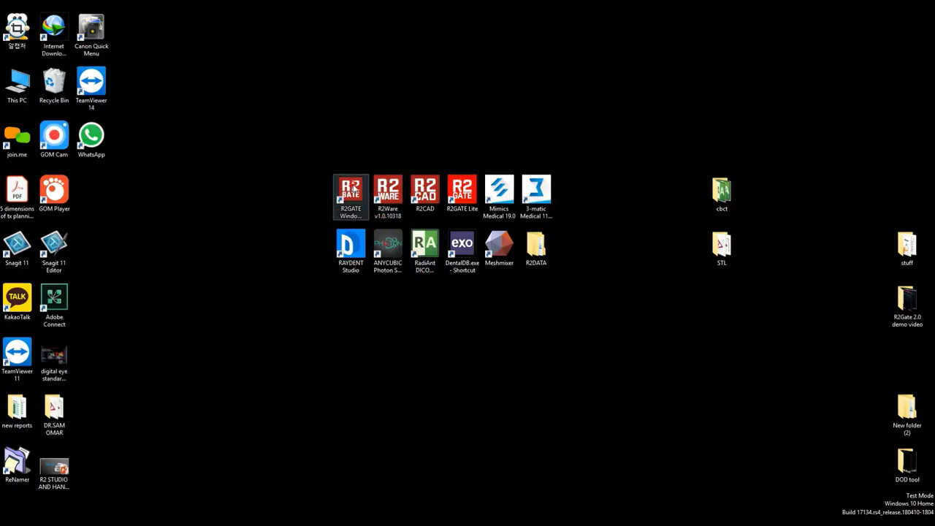
# Launch R2GATE, log in with the current account, and move the R2 Connector window clear of the desktop folders
pyautogui.doubleClick(352, 188)
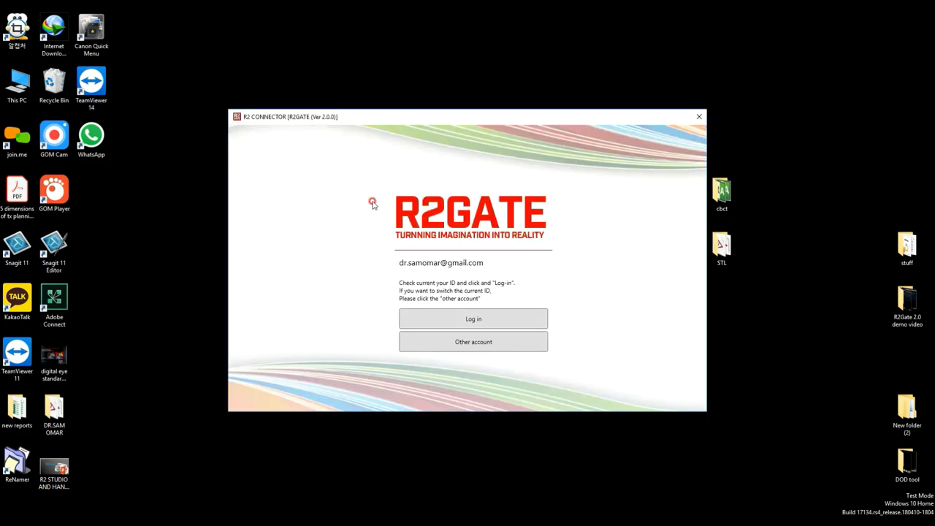
pyautogui.click(434, 316)
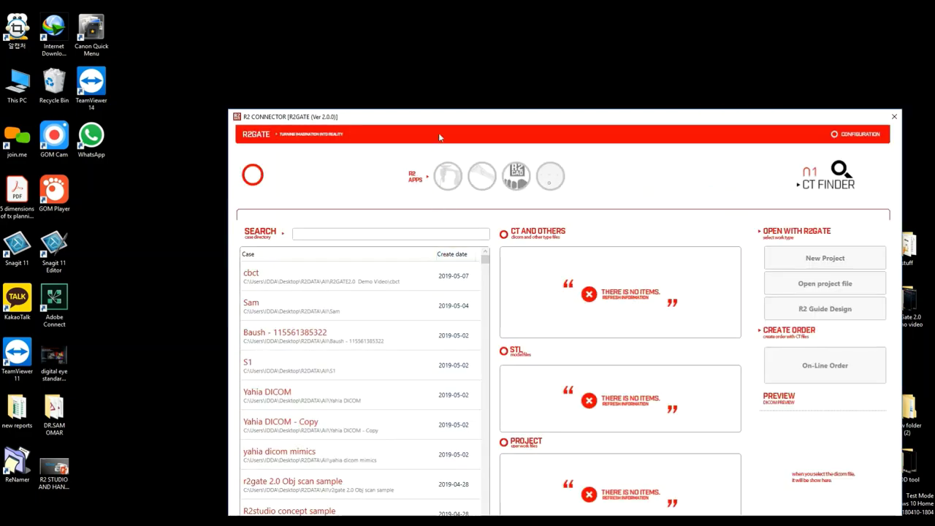
pyautogui.moveTo(444, 116); pyautogui.dragTo(44, 323)
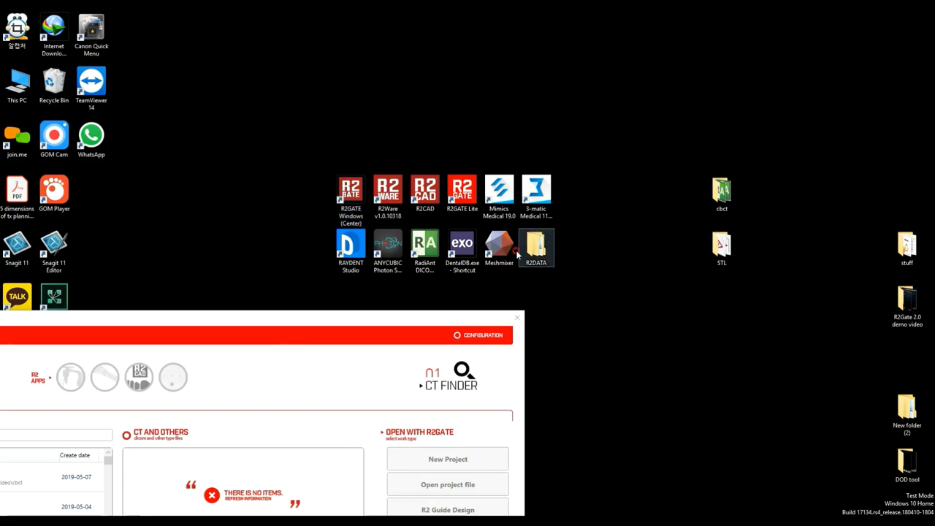
# Create a new folder named demo inside the R2DATA folder on the desktop
pyautogui.doubleClick(541, 247)
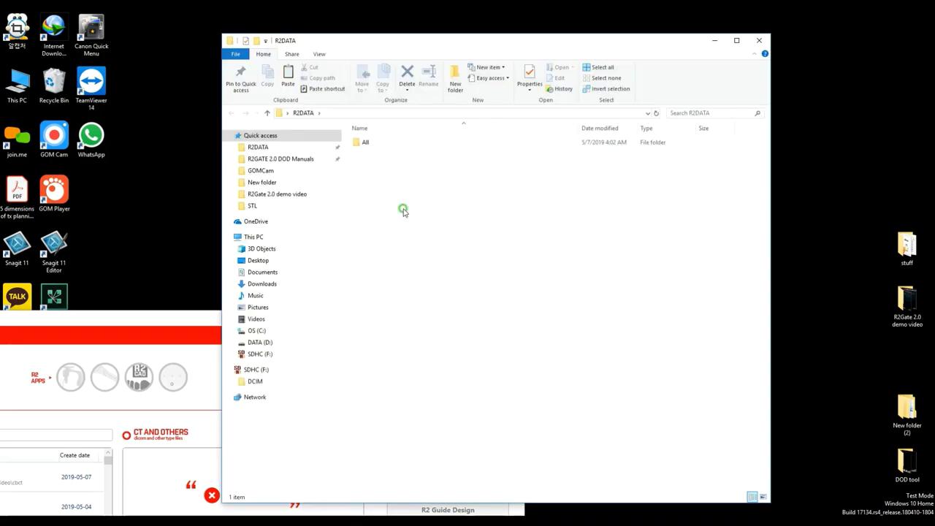
pyautogui.rightClick(404, 212)
pyautogui.moveTo(430, 325)
pyautogui.click(533, 328)
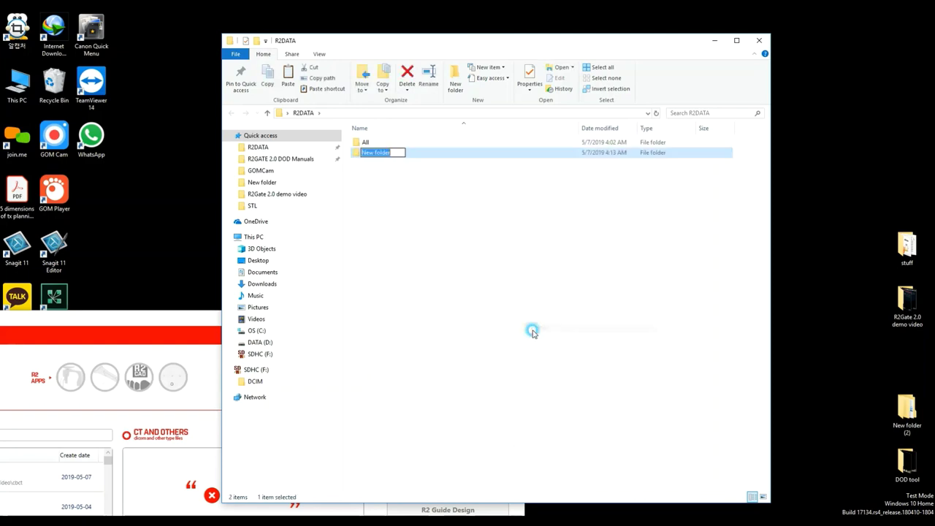
pyautogui.write('d')
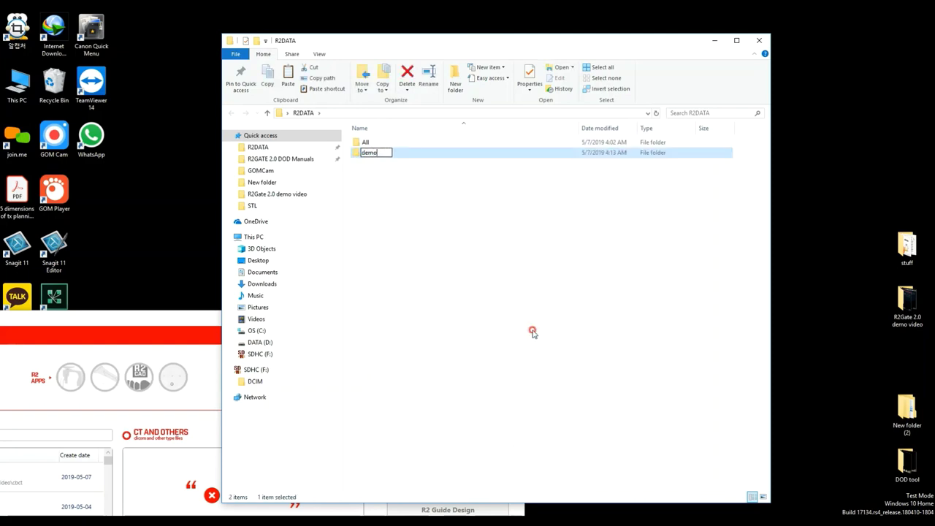
pyautogui.write('emo')
pyautogui.click(532, 332)
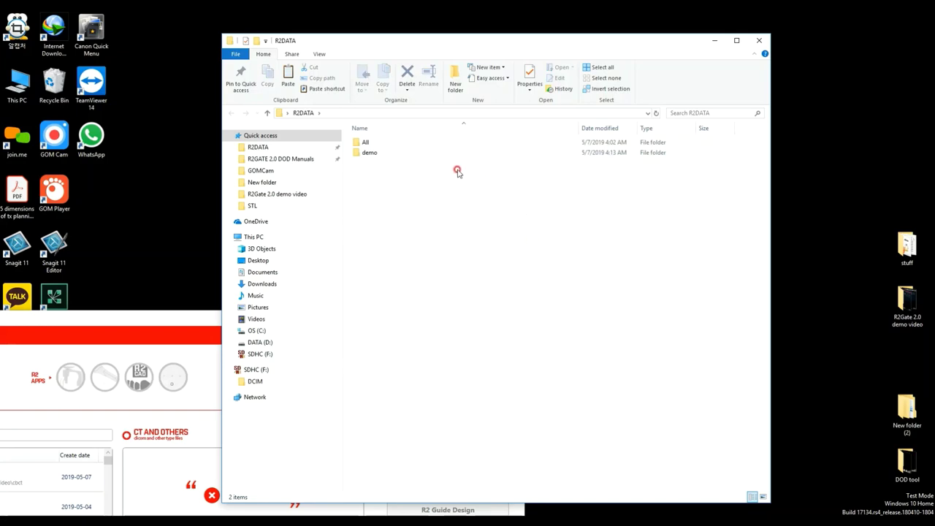
# Open the demo folder and the desktop cbct folder side by side
pyautogui.doubleClick(406, 155)
pyautogui.moveTo(493, 44); pyautogui.dragTo(292, 54)
pyautogui.doubleClick(701, 192)
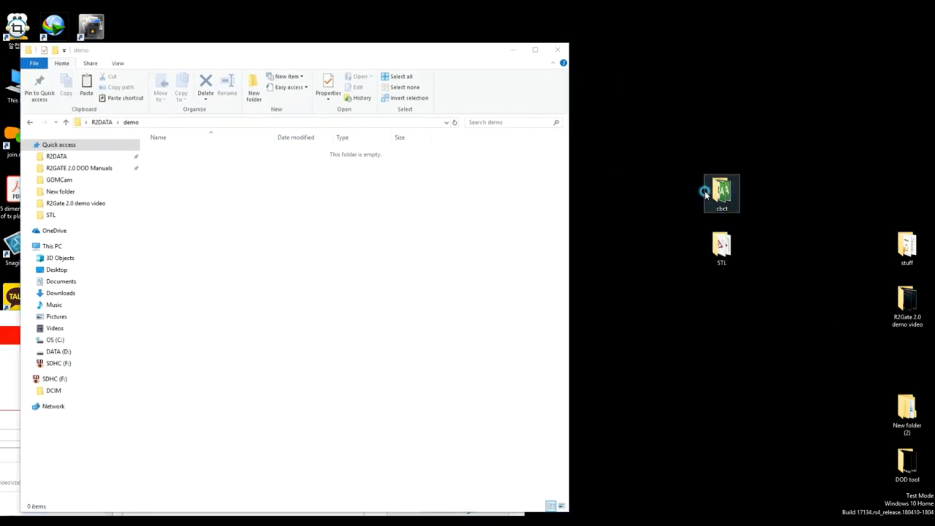
pyautogui.moveTo(319, 22); pyautogui.dragTo(700, 58)
# Copy all DICOM files from the cbct folder into the demo folder and close the cbct window
pyautogui.click(642, 239)
pyautogui.hotkey('ctrl', 'a')
pyautogui.rightClick(642, 239)
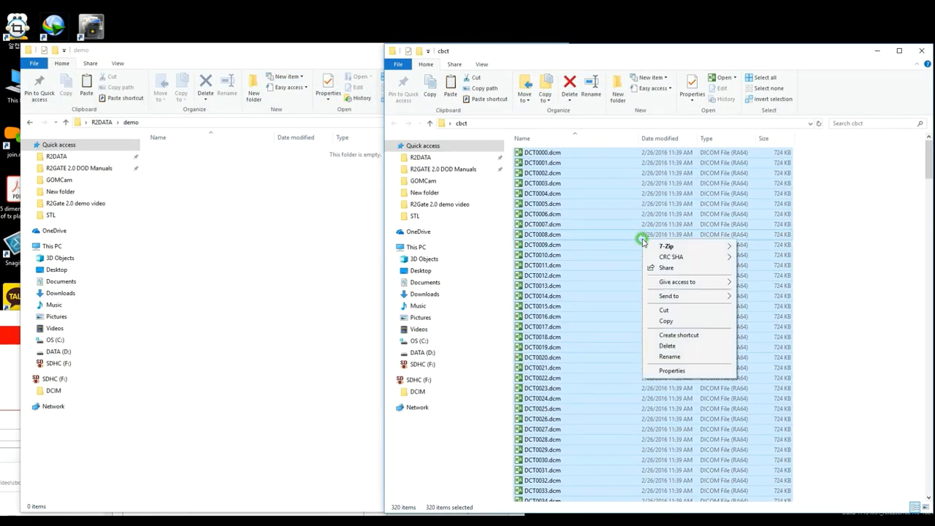
pyautogui.click(664, 324)
pyautogui.click(340, 280)
pyautogui.rightClick(341, 279)
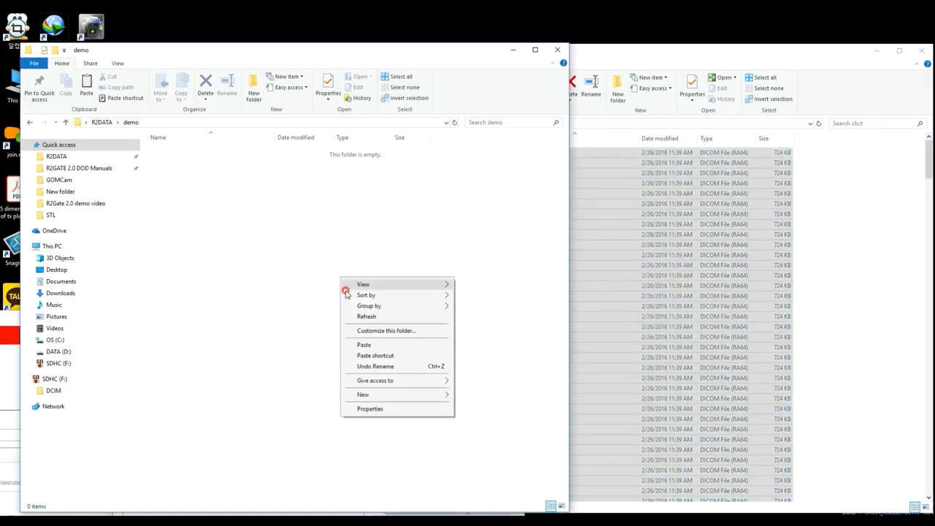
pyautogui.click(359, 345)
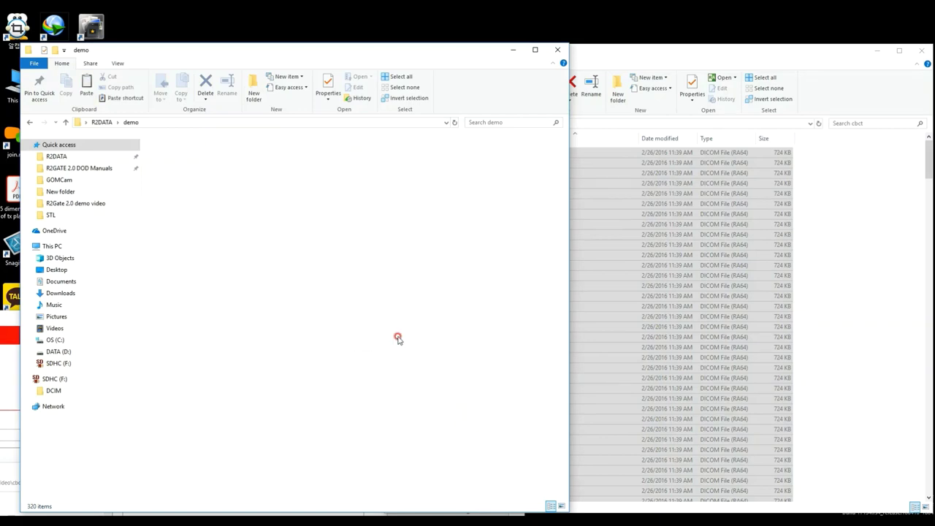
pyautogui.click(923, 54)
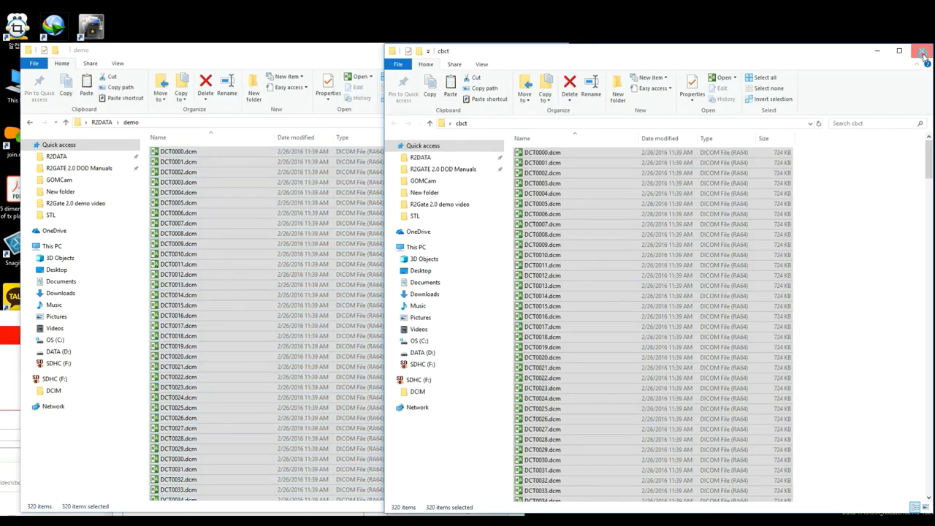
pyautogui.click(923, 54)
# Open the desktop STL folder and place its window beside the demo folder
pyautogui.click(722, 276)
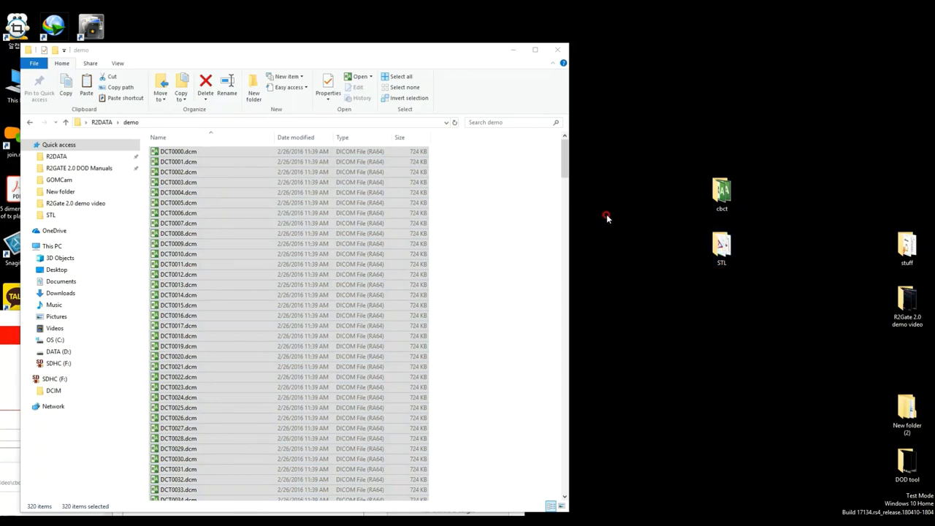
pyautogui.doubleClick(721, 246)
pyautogui.moveTo(537, 50); pyautogui.dragTo(557, 52)
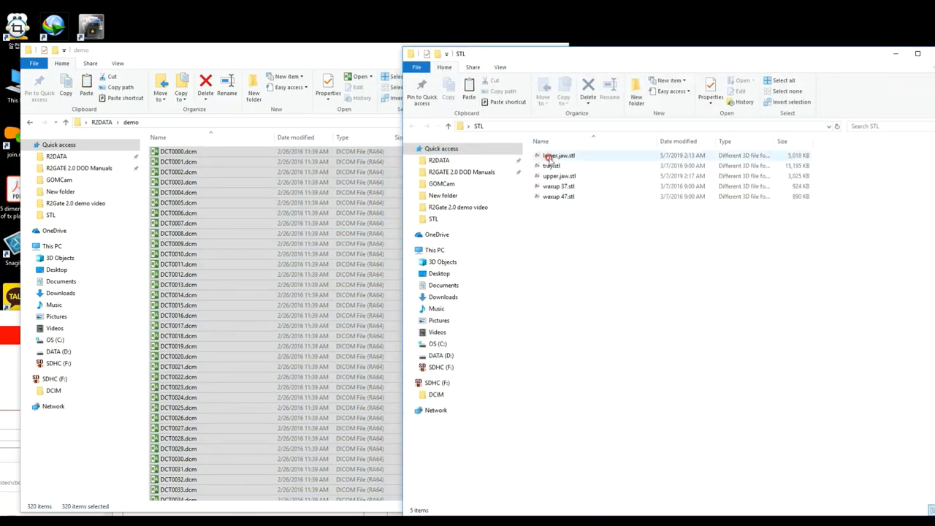
# Preview lower.jaw.stl with tray.stl and upper.jaw.stl in 3Shape 3D Viewer, hiding the tray and the upper jaw after viewing each
pyautogui.click(550, 157)
pyautogui.doubleClick(549, 156)
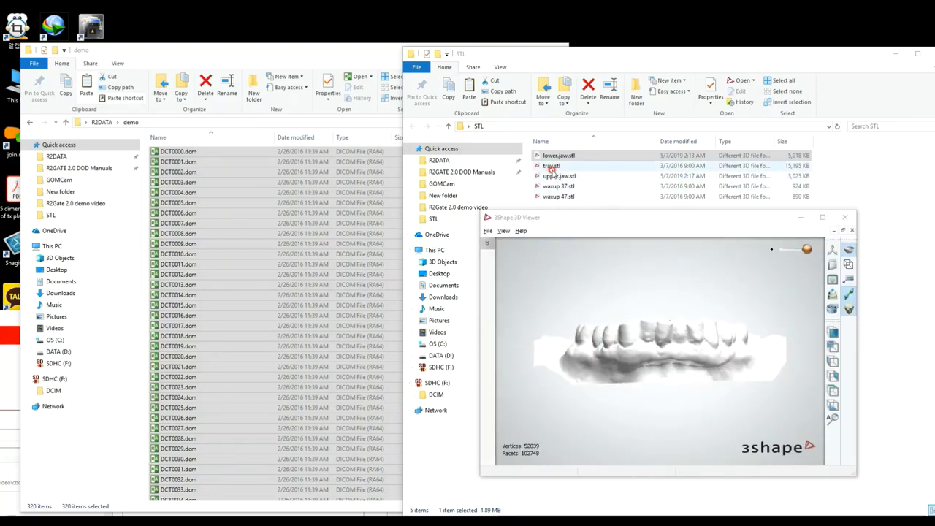
pyautogui.moveTo(551, 166); pyautogui.dragTo(617, 306)
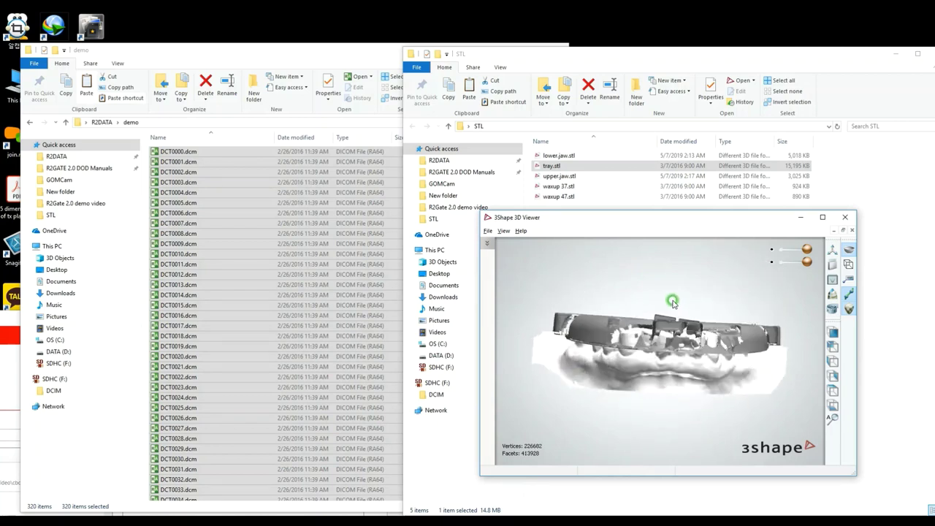
pyautogui.click(771, 263)
pyautogui.moveTo(559, 176); pyautogui.dragTo(632, 308)
pyautogui.moveTo(635, 310)
pyautogui.mouseDown(button='right')
pyautogui.moveTo(620, 272)
pyautogui.moveTo(626, 288)
pyautogui.moveTo(577, 287)
pyautogui.moveTo(660, 300)
pyautogui.moveTo(625, 303)
pyautogui.mouseUp(button='right')
pyautogui.click(771, 274)
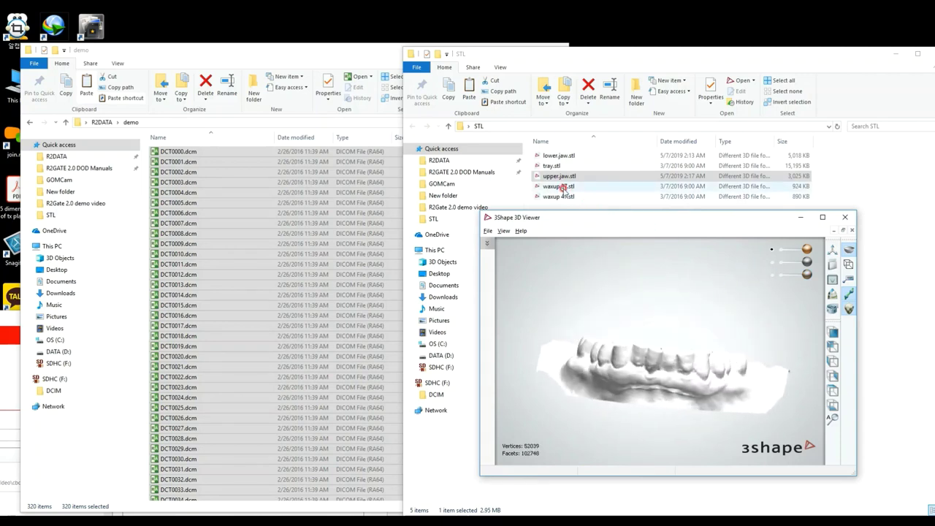
# Add waxup 37.stl and waxup 47.stl to the preview, then show the tray and upper jaw again and inspect the models together
pyautogui.moveTo(559, 196); pyautogui.dragTo(584, 293)
pyautogui.moveTo(638, 314)
pyautogui.mouseDown(button='right')
pyautogui.moveTo(629, 386)
pyautogui.moveTo(636, 332)
pyautogui.mouseUp(button='right')
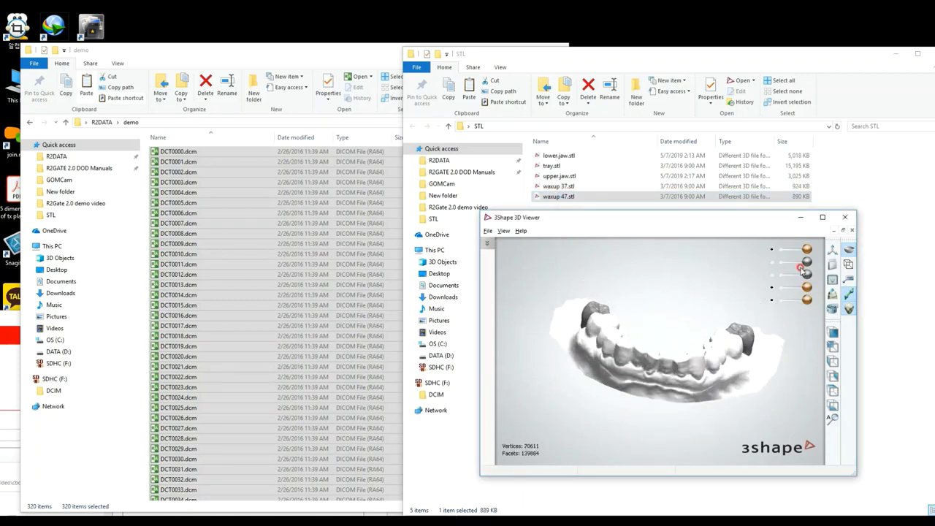
pyautogui.click(771, 274)
pyautogui.click(772, 262)
pyautogui.moveTo(734, 325); pyautogui.dragTo(705, 336, button='right')
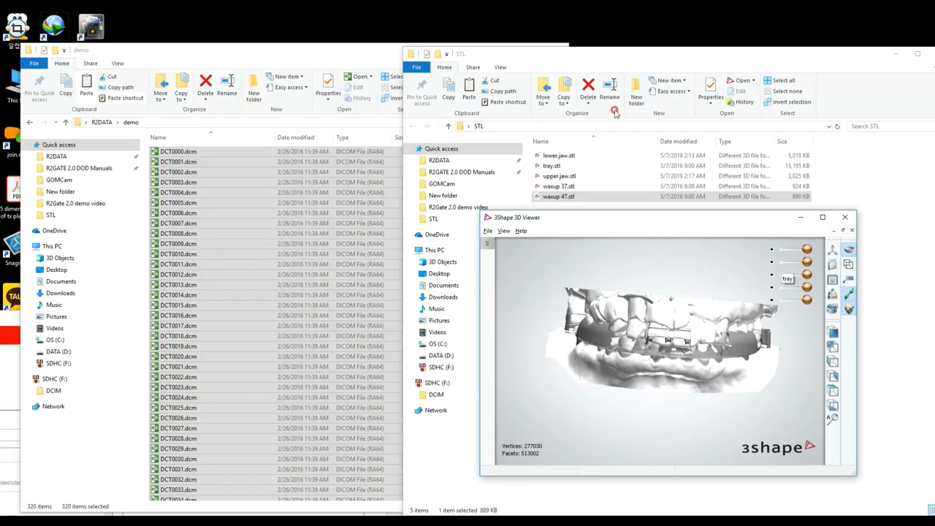
# Copy all the STL files from the STL folder into the demo folder
pyautogui.click(664, 168)
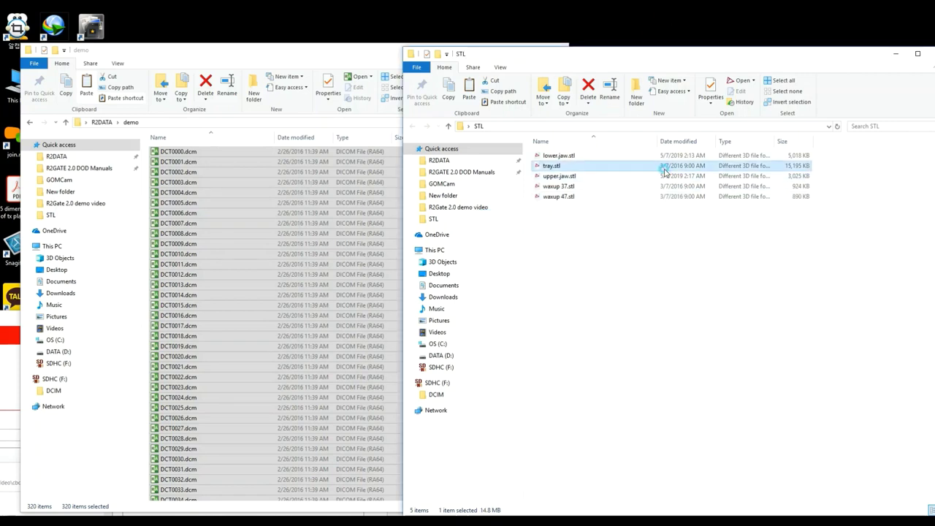
pyautogui.hotkey('ctrl', 'a')
pyautogui.rightClick(649, 178)
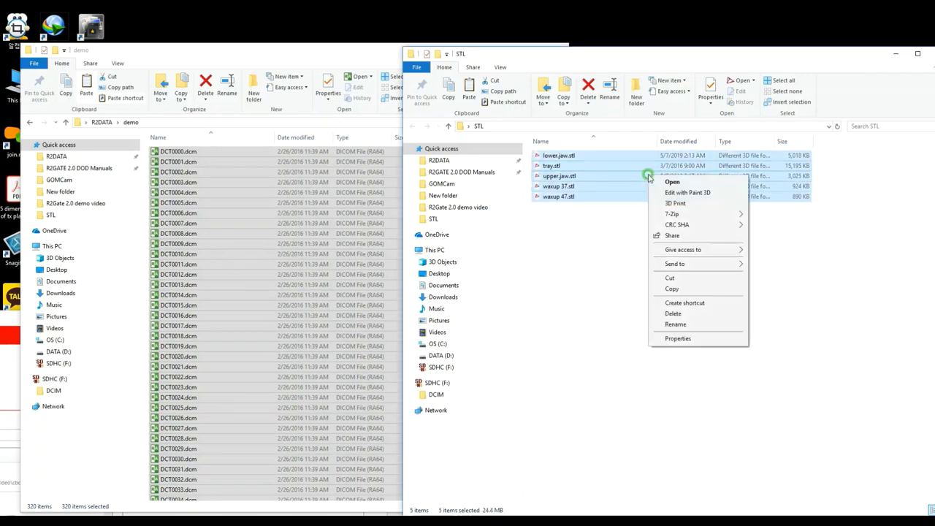
pyautogui.click(667, 289)
pyautogui.click(344, 272)
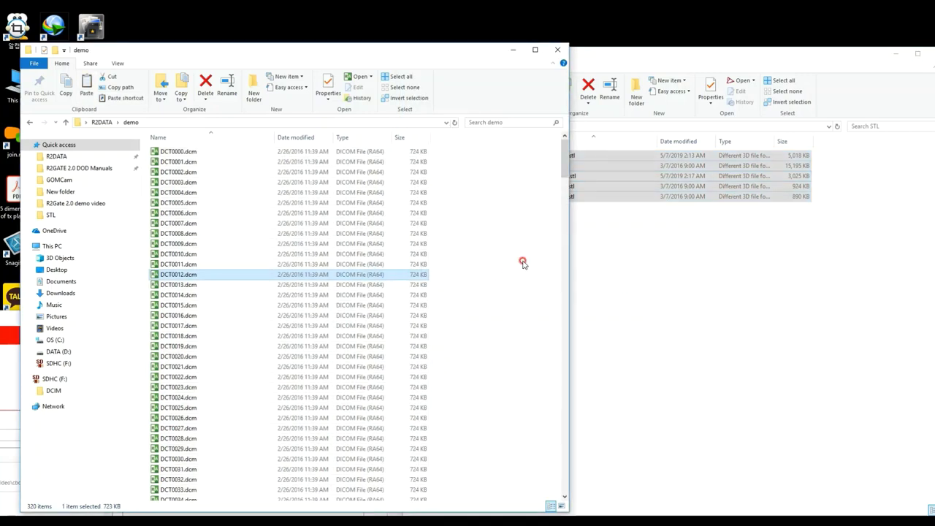
pyautogui.click(522, 264)
pyautogui.rightClick(521, 264)
pyautogui.click(547, 329)
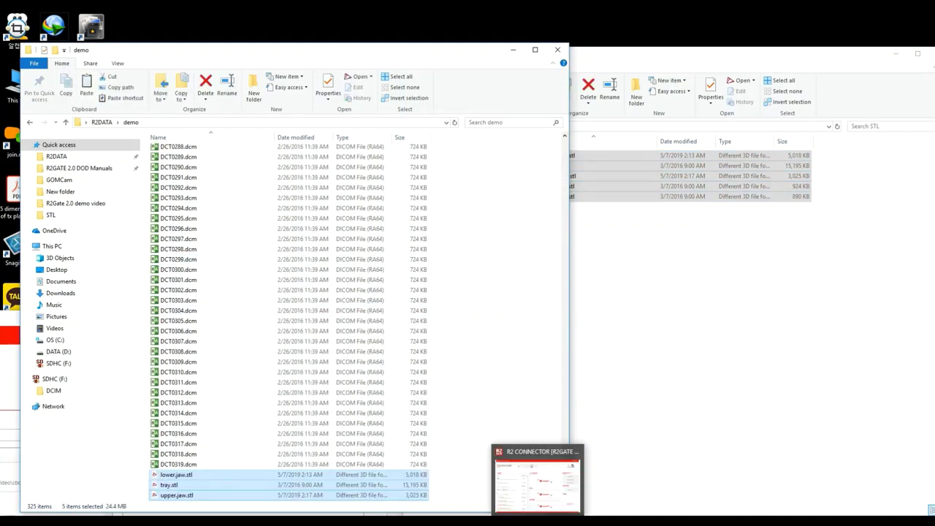
# Switch to R2 Connector, start a new R2GATE project from the demo case, and maximize the project window
pyautogui.moveTo(211, 320); pyautogui.dragTo(358, 143)
pyautogui.click(113, 330)
pyautogui.click(430, 329)
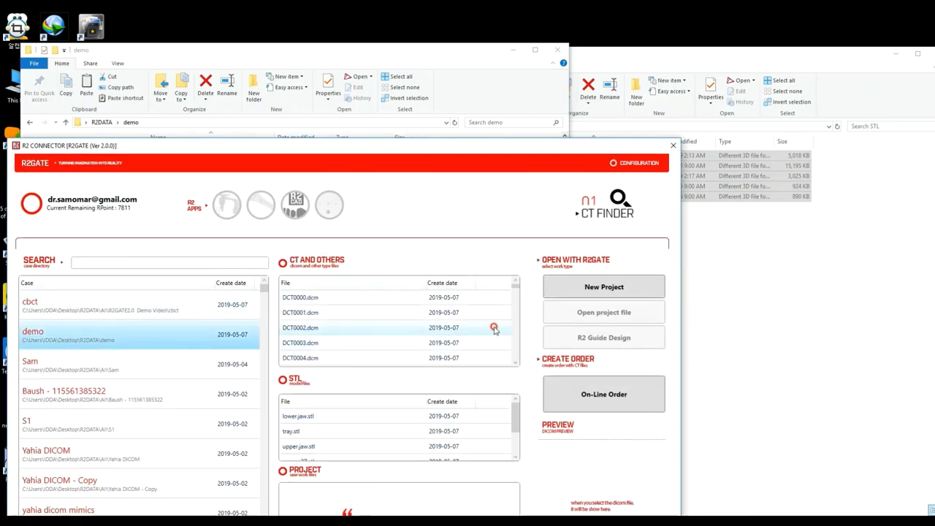
pyautogui.click(564, 293)
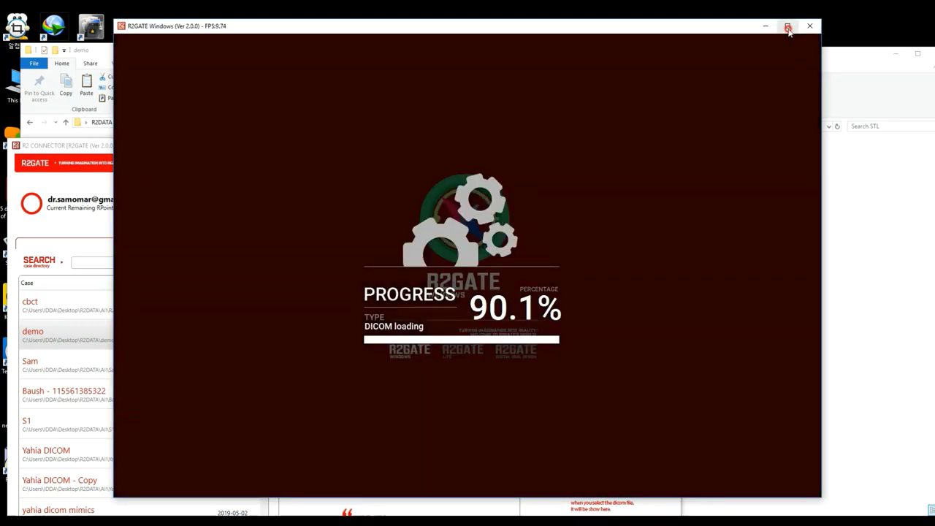
pyautogui.click(788, 28)
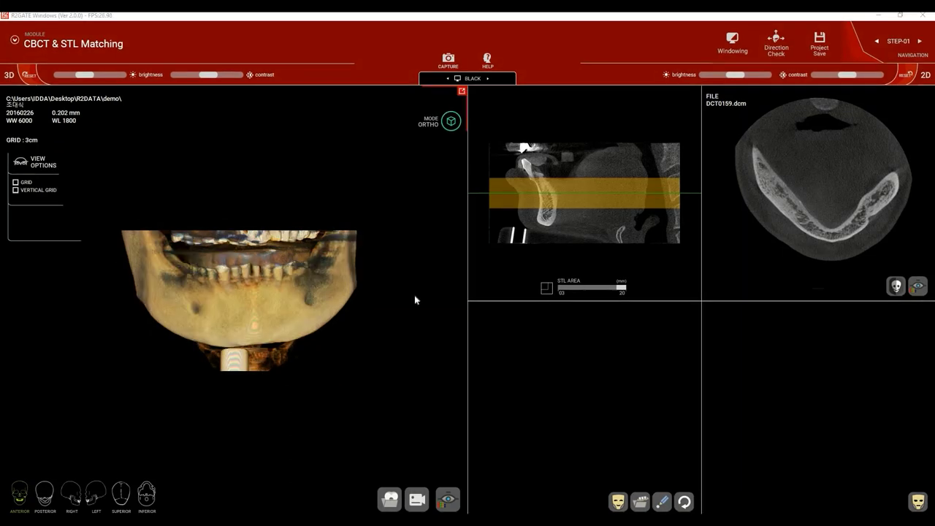
# Examine the list of R2GATE modules one by one, from step 02 through step 08 and step 10
pyautogui.click(15, 42)
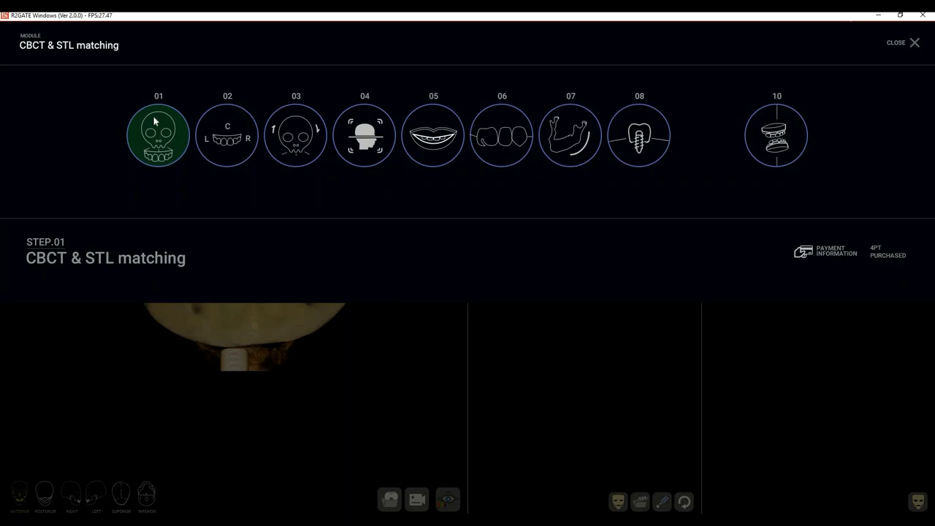
pyautogui.click(223, 138)
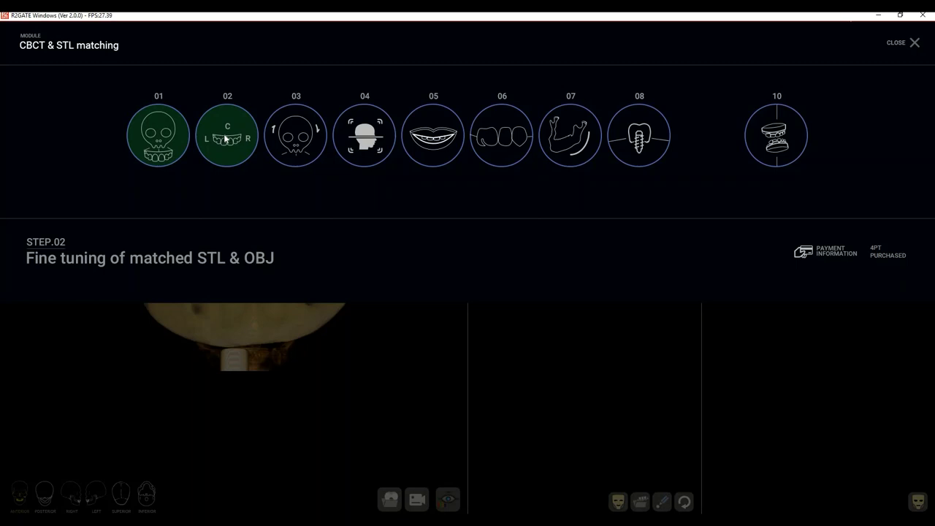
pyautogui.click(308, 144)
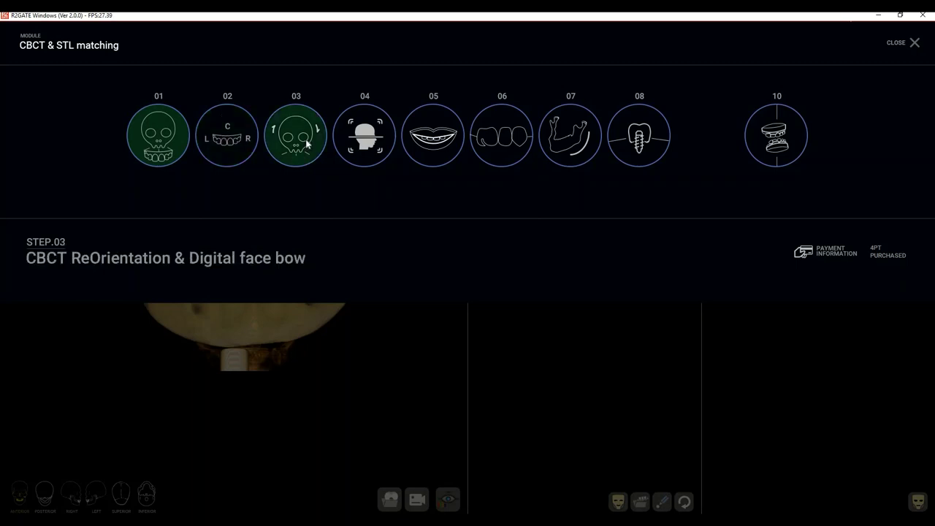
pyautogui.click(380, 134)
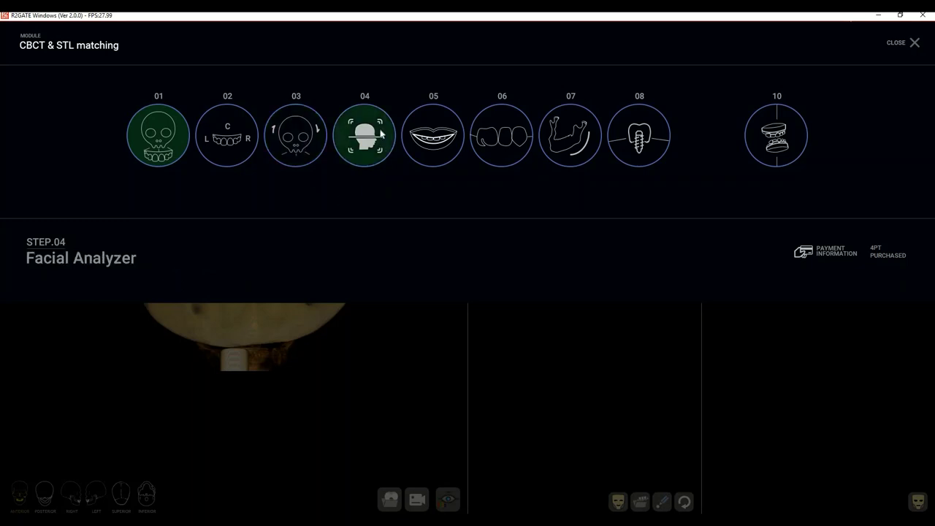
pyautogui.click(426, 139)
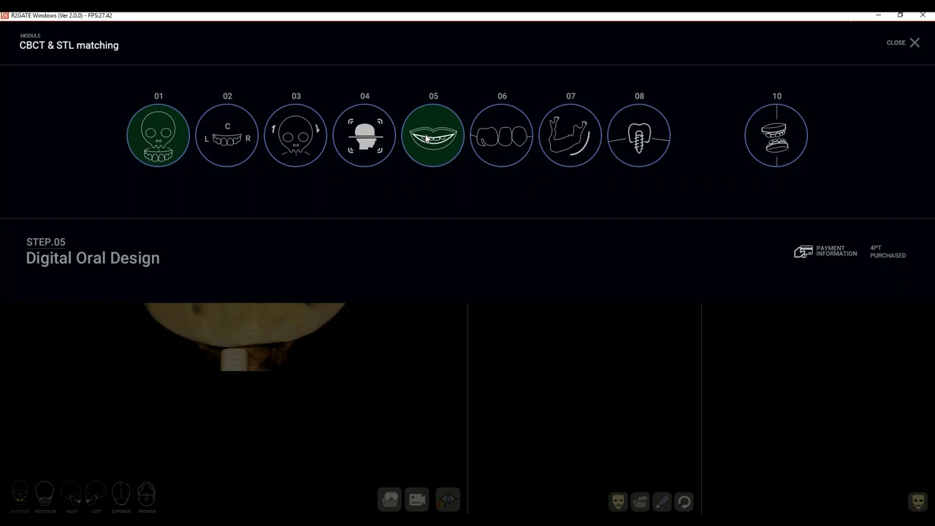
pyautogui.click(498, 134)
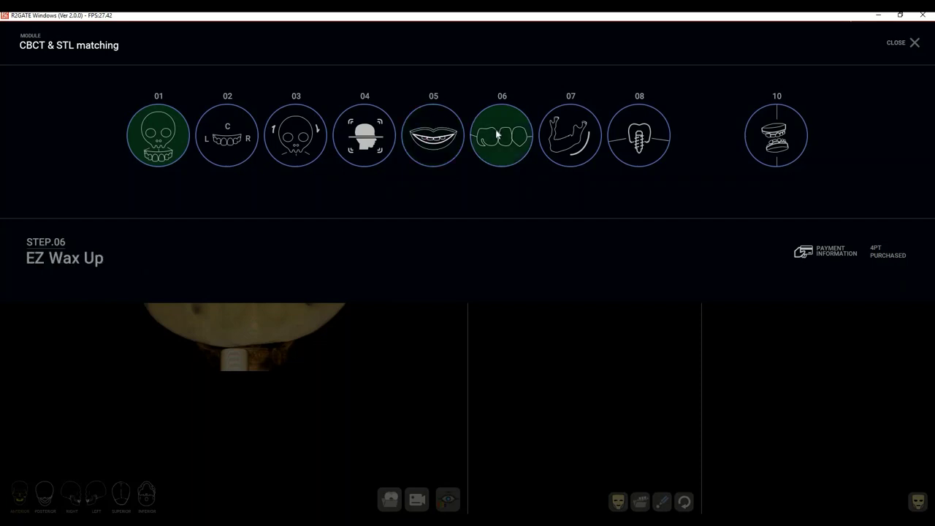
pyautogui.click(587, 146)
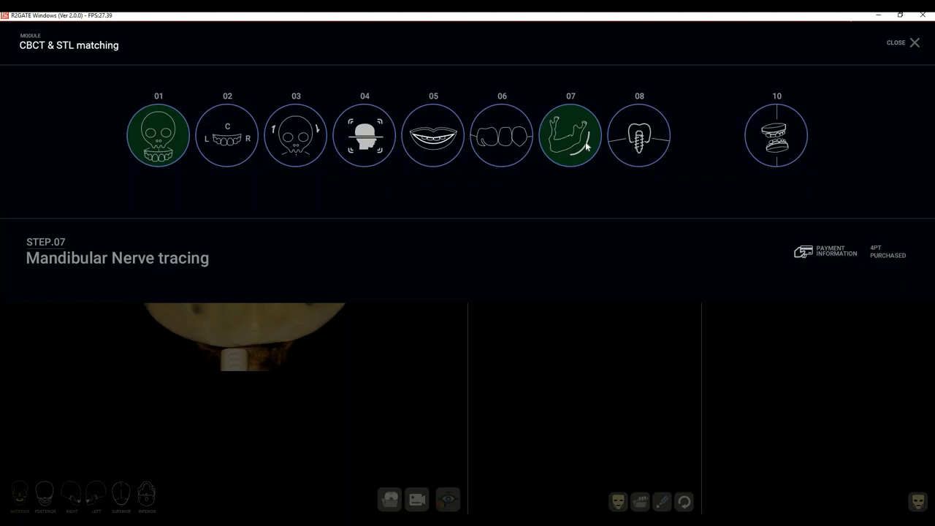
pyautogui.click(651, 130)
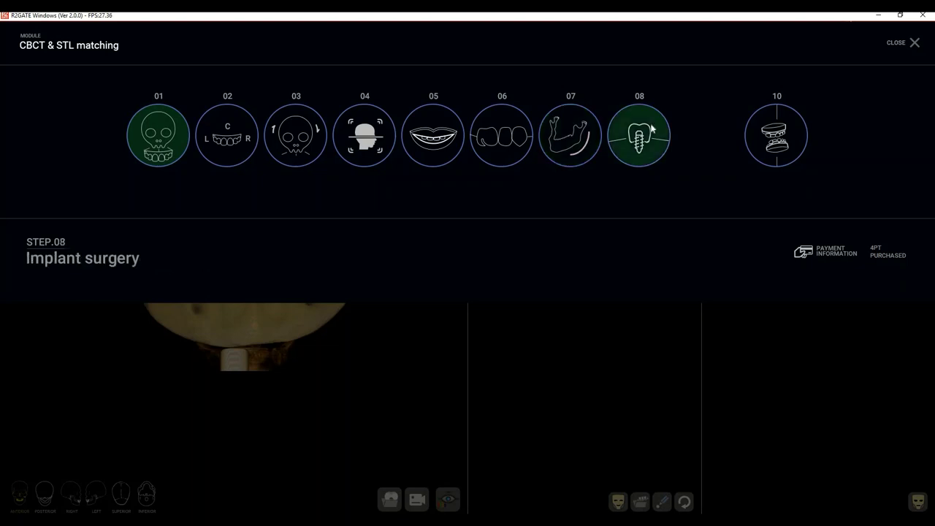
pyautogui.click(781, 129)
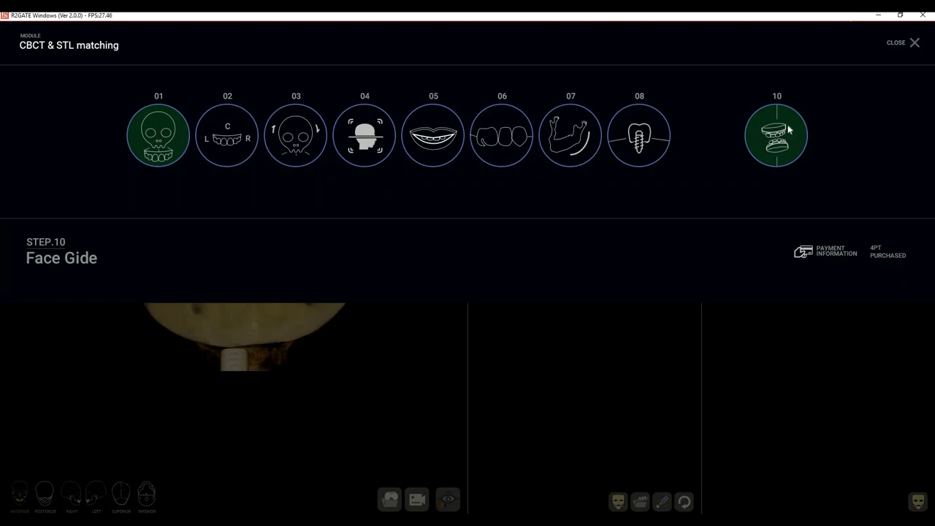
# Try different brightness levels on the 3D rendering, reset the 3D display, and try adjusting the 2D slice brightness
pyautogui.click(782, 109)
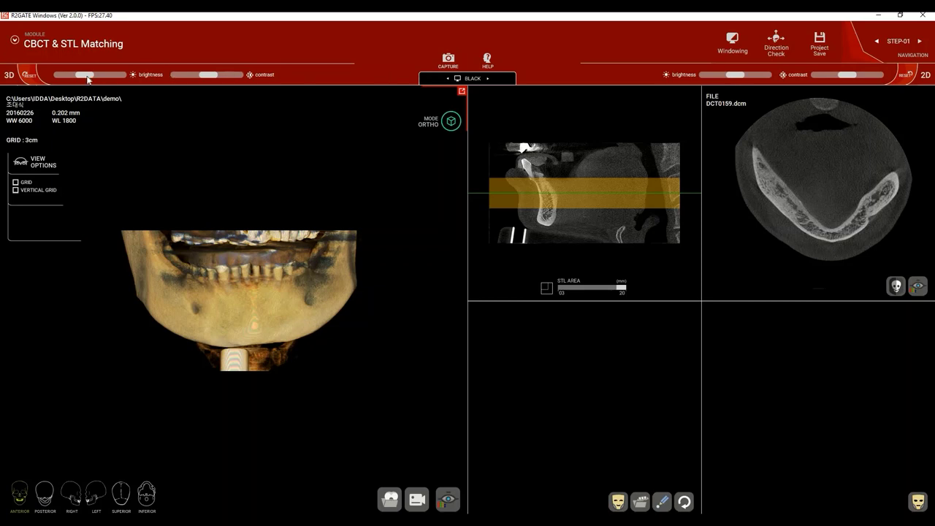
pyautogui.moveTo(94, 79); pyautogui.dragTo(85, 80)
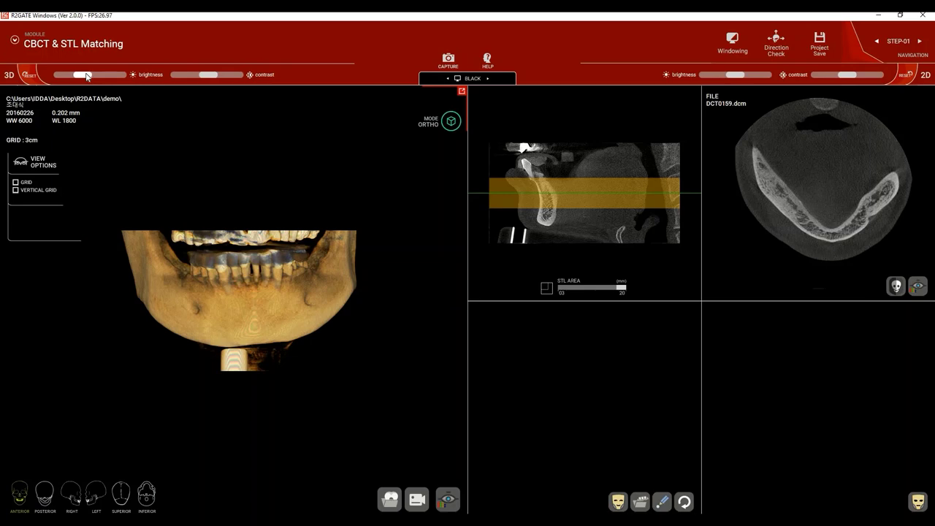
pyautogui.moveTo(86, 76); pyautogui.dragTo(90, 76)
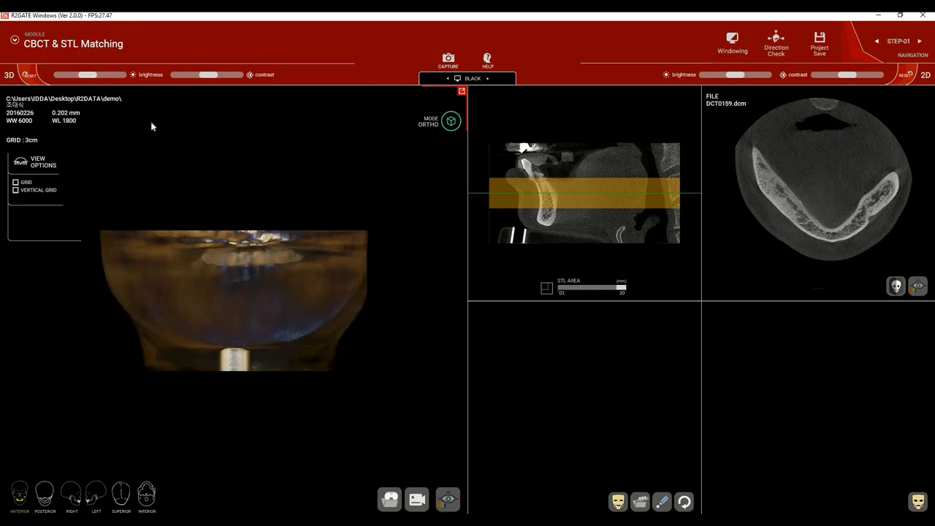
pyautogui.click(33, 78)
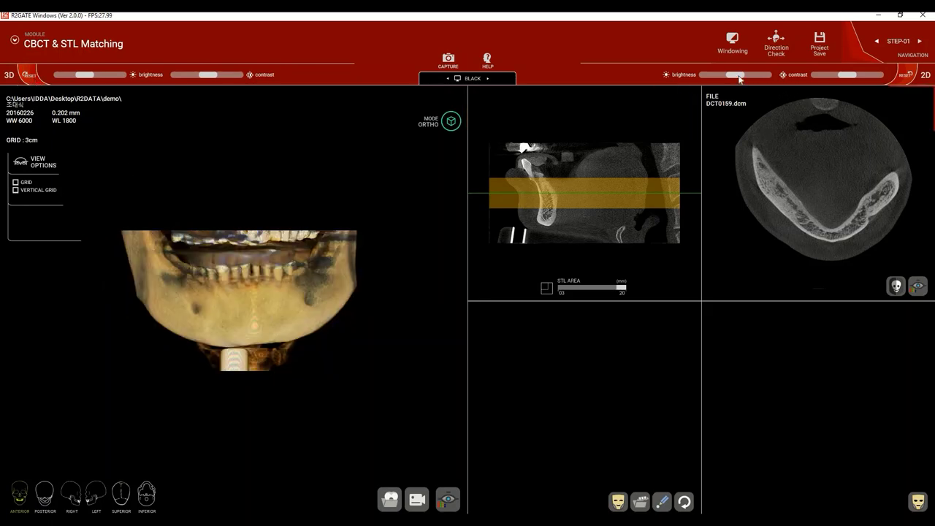
pyautogui.moveTo(732, 79)
pyautogui.mouseDown()
pyautogui.moveTo(725, 79)
pyautogui.moveTo(742, 79)
pyautogui.mouseUp()
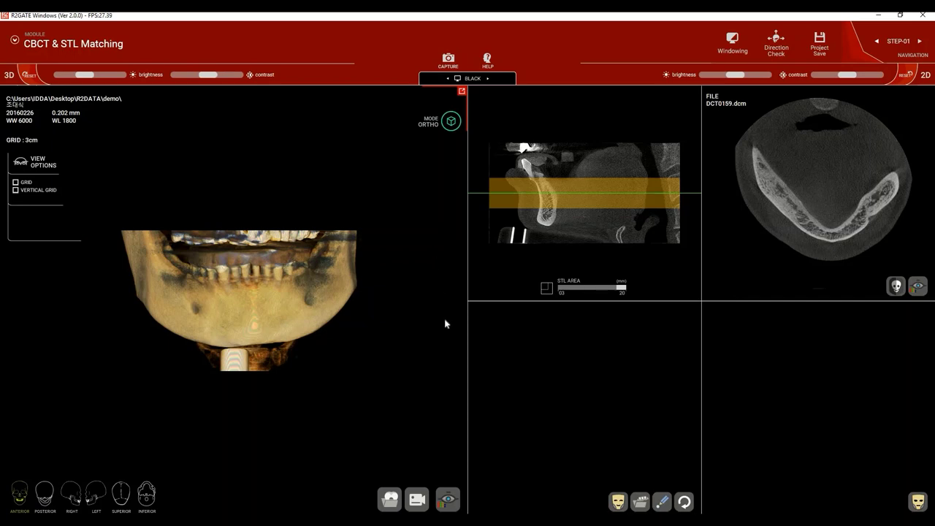
# Preview the Digital Eye main filters on the 3D rendering, including Soft Tissue2, Tissue + Bone, Edge Soft Tissue and Teeth, and return to Soft Tissue1
pyautogui.click(450, 501)
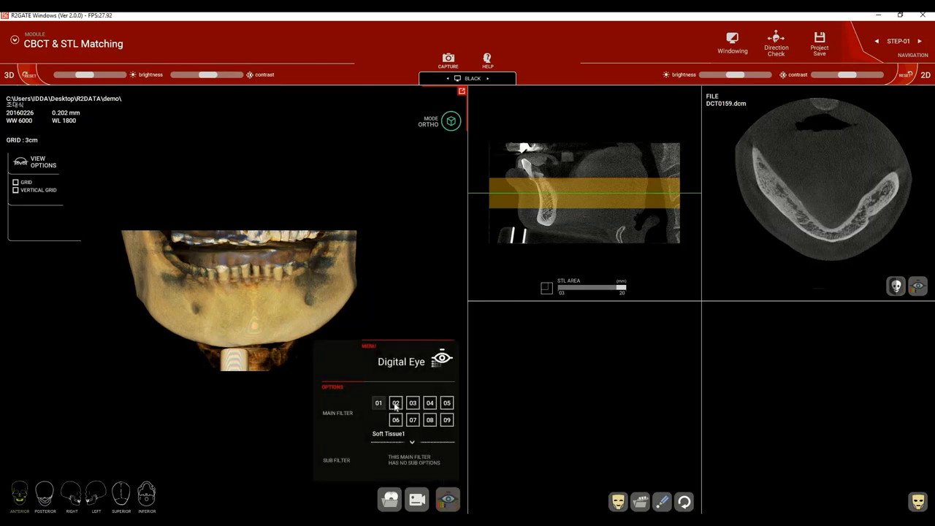
pyautogui.click(395, 404)
pyautogui.click(412, 403)
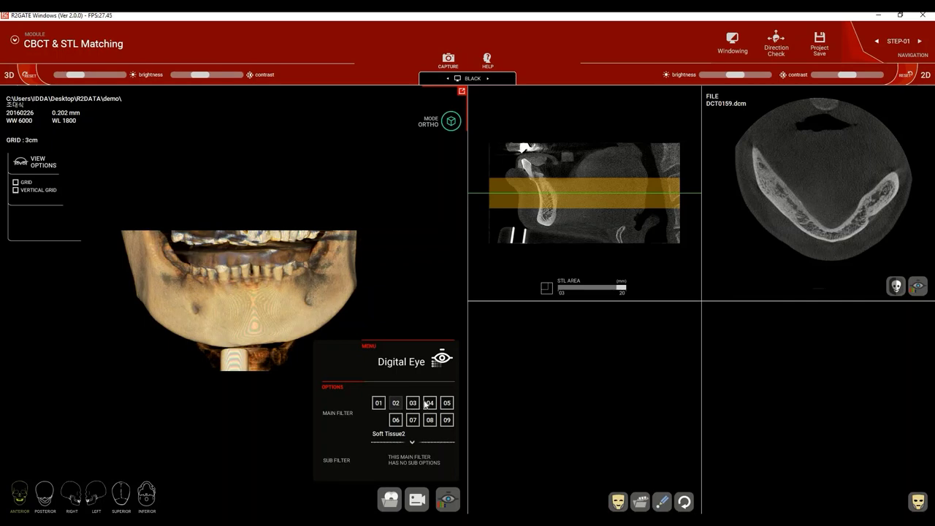
pyautogui.click(430, 403)
pyautogui.click(444, 404)
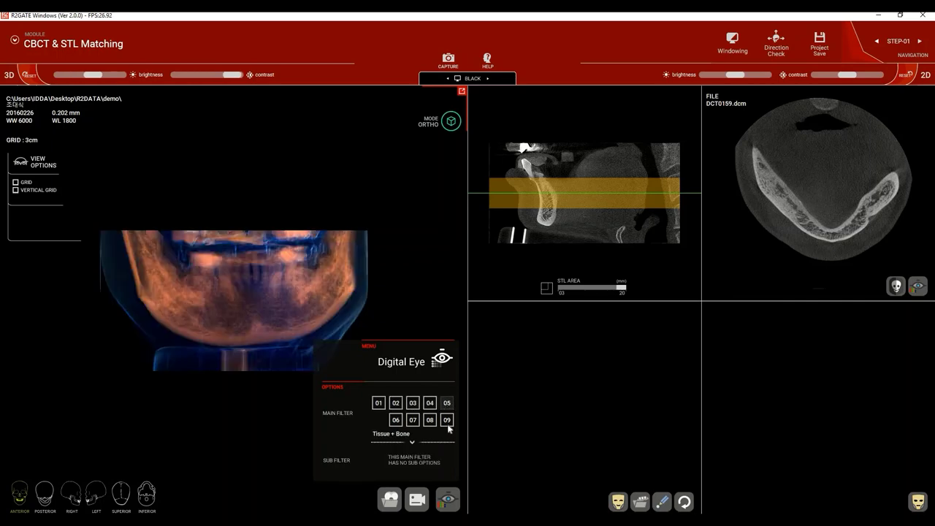
pyautogui.click(431, 422)
pyautogui.click(408, 423)
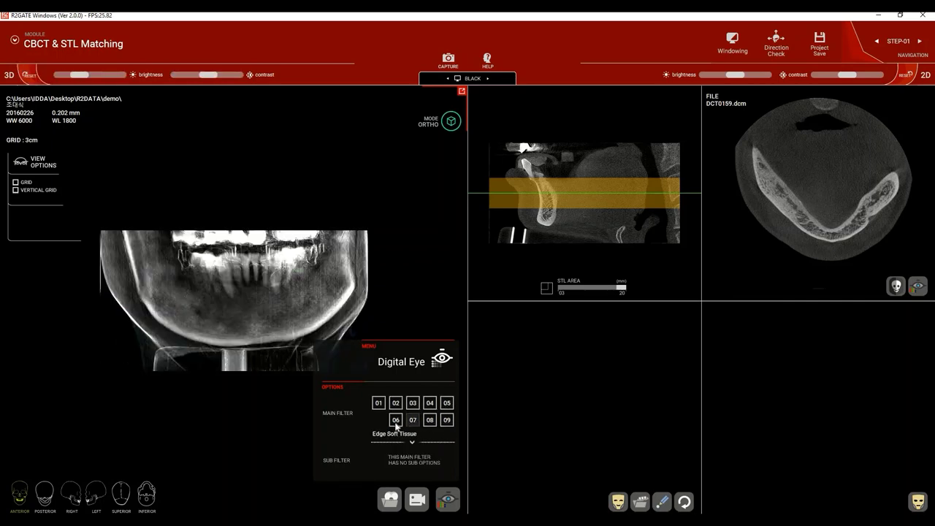
pyautogui.click(393, 417)
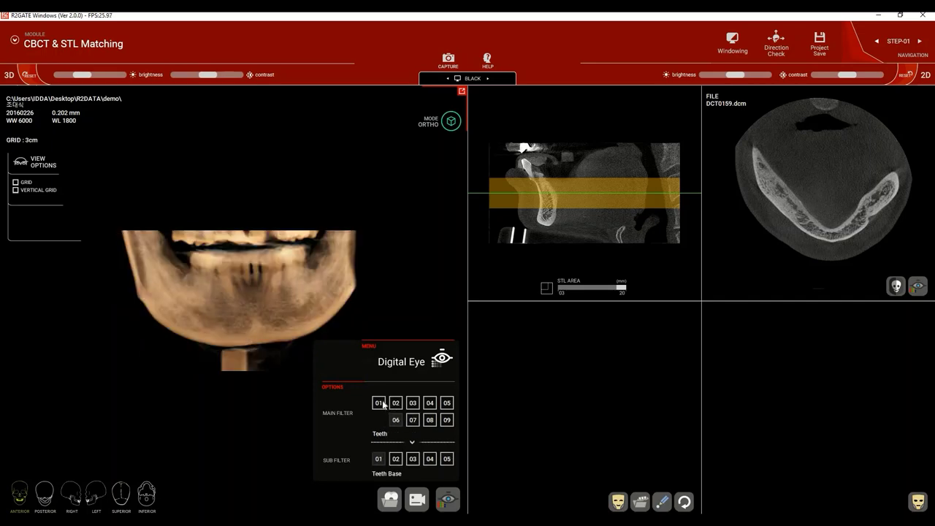
pyautogui.click(381, 403)
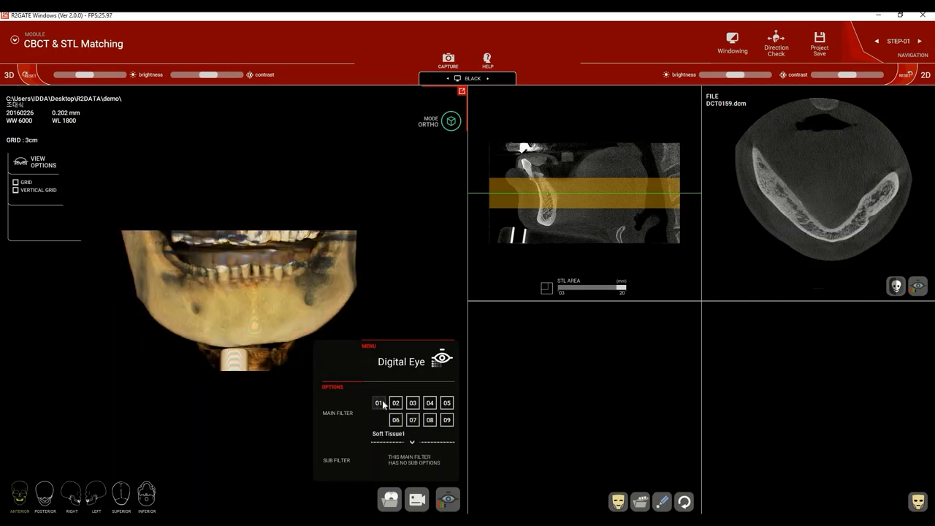
pyautogui.click(448, 502)
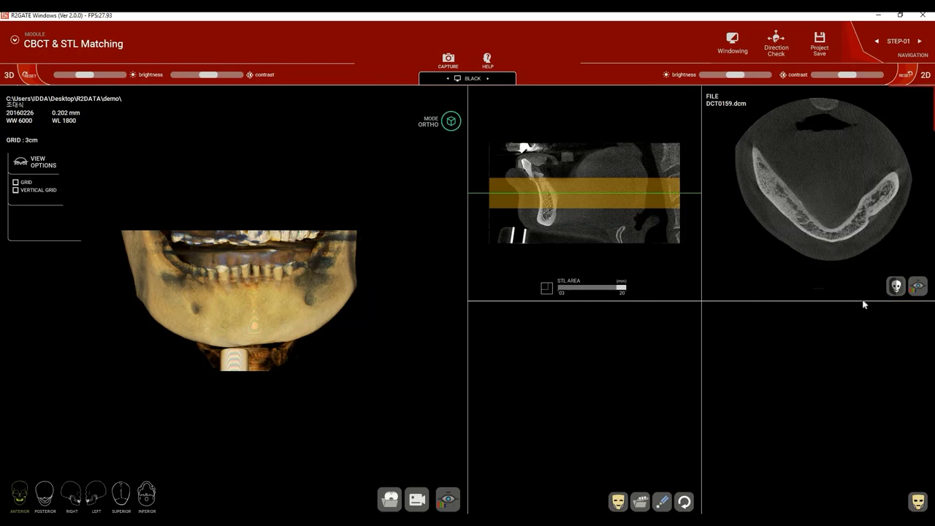
# Preview the Digital Eye main filters on the axial 2D slice and return to the Gray filter
pyautogui.click(918, 287)
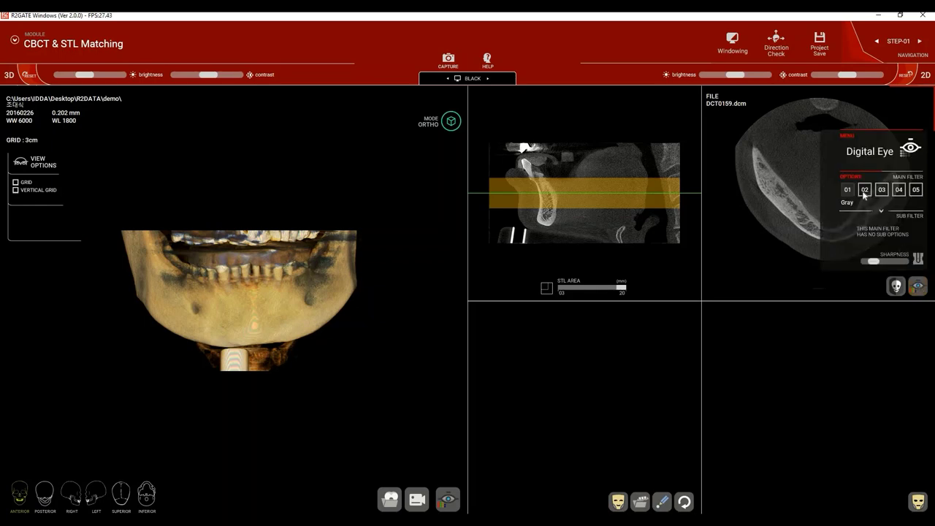
pyautogui.click(882, 192)
pyautogui.click(899, 191)
pyautogui.click(916, 192)
pyautogui.click(848, 192)
pyautogui.click(849, 193)
pyautogui.click(918, 288)
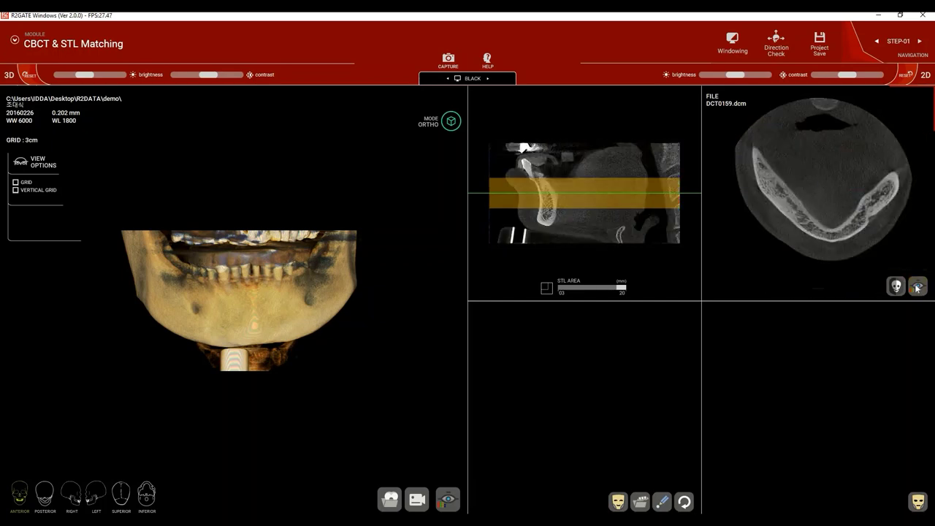
# Show the module overview at step 01, CBCT & STL matching, and return to the workspace
pyautogui.scroll(1, 239, 300)
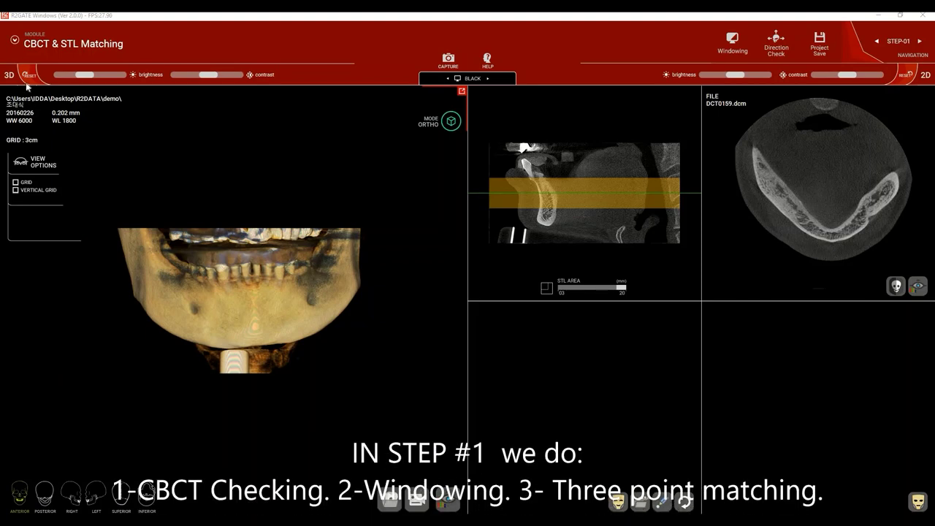
pyautogui.click(20, 49)
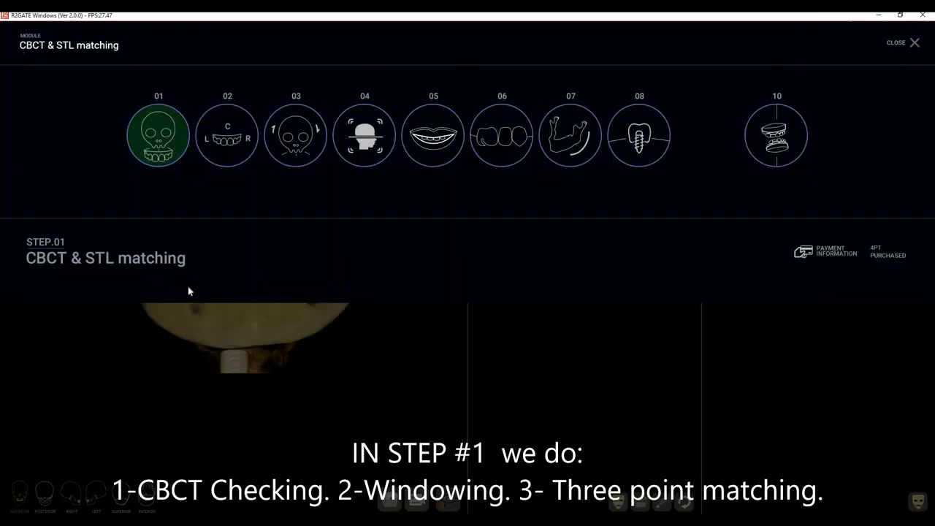
pyautogui.click(913, 42)
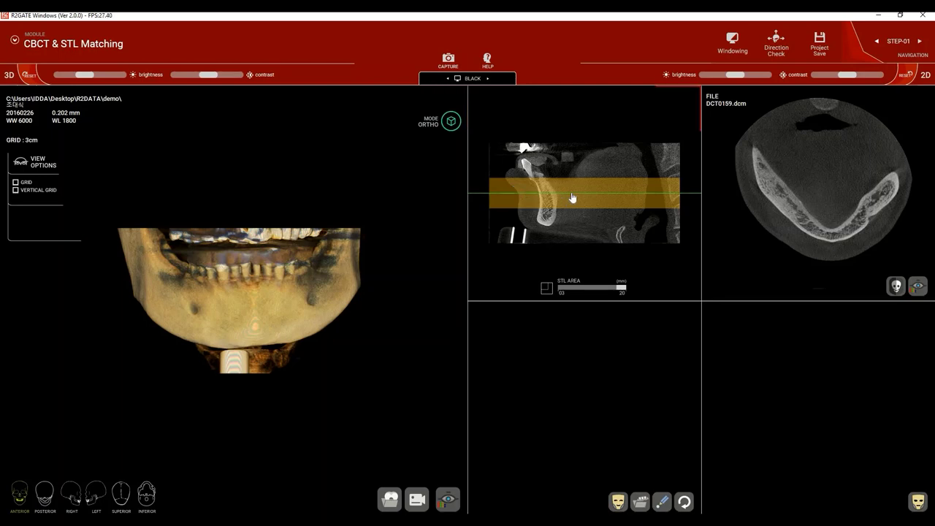
# Move the slice position from the mandible up to the teeth and back down, checking the axial CBCT images for motion artifacts
pyautogui.moveTo(573, 187); pyautogui.dragTo(569, 148)
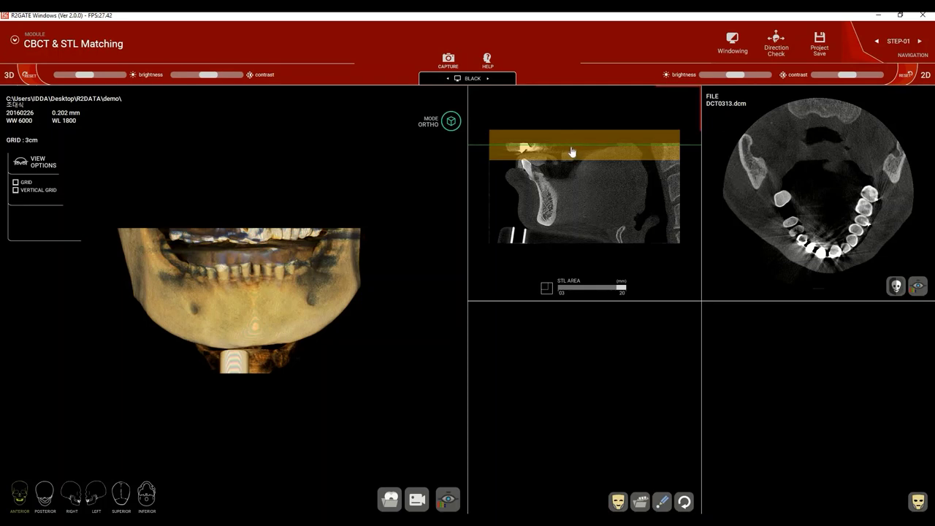
pyautogui.moveTo(571, 157); pyautogui.dragTo(571, 194)
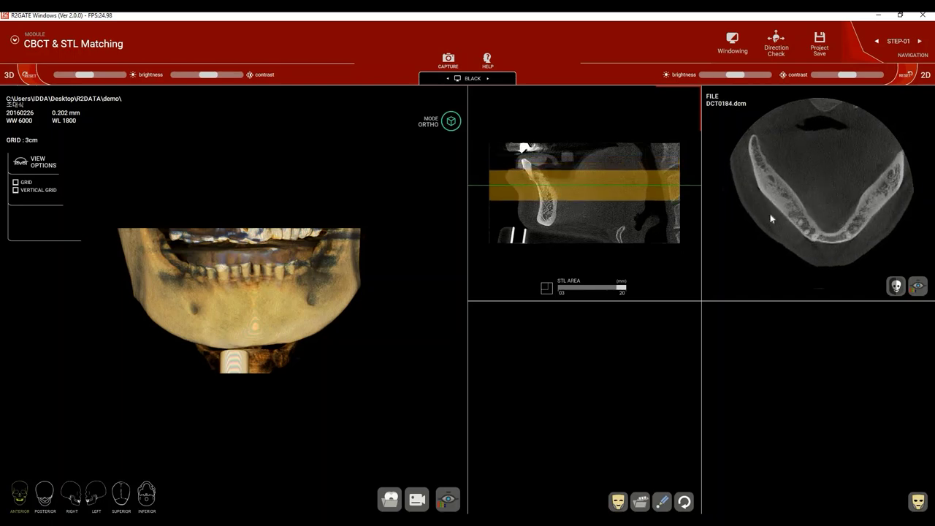
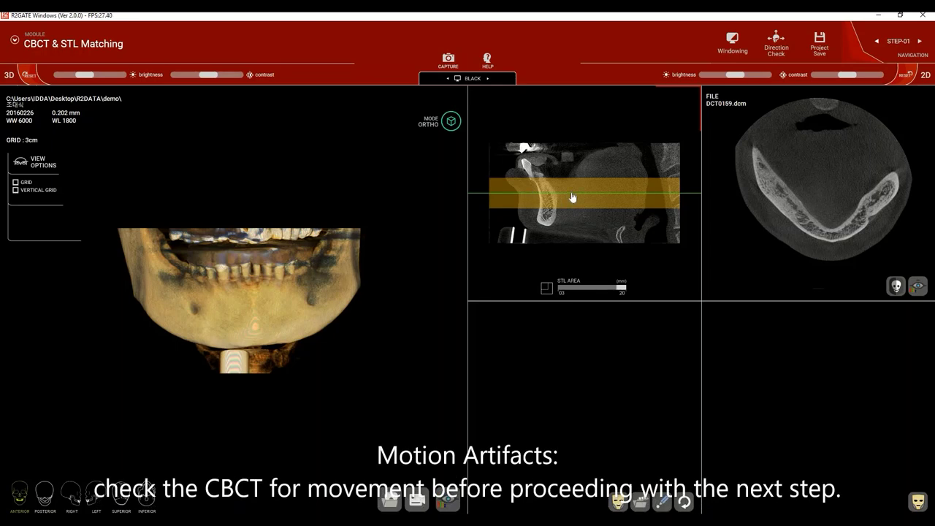
pyautogui.moveTo(573, 188); pyautogui.dragTo(570, 147)
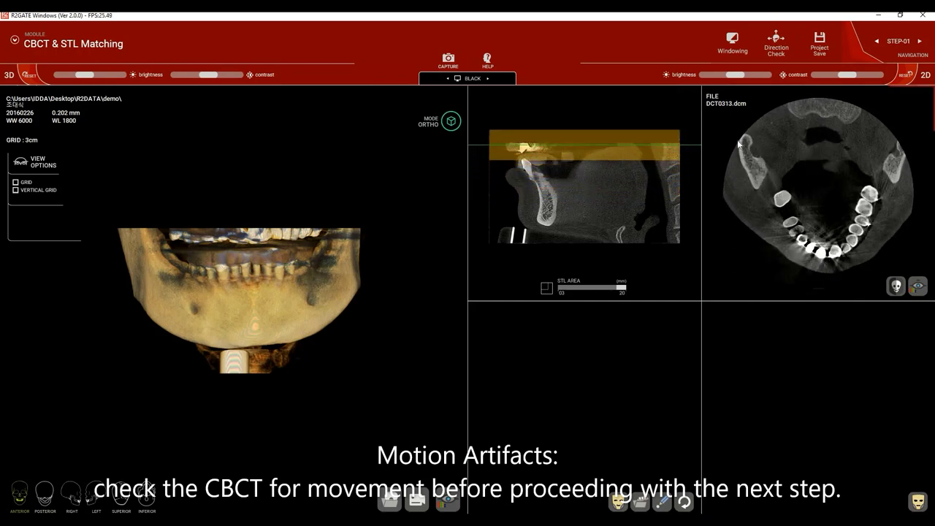
pyautogui.moveTo(571, 155); pyautogui.dragTo(634, 226)
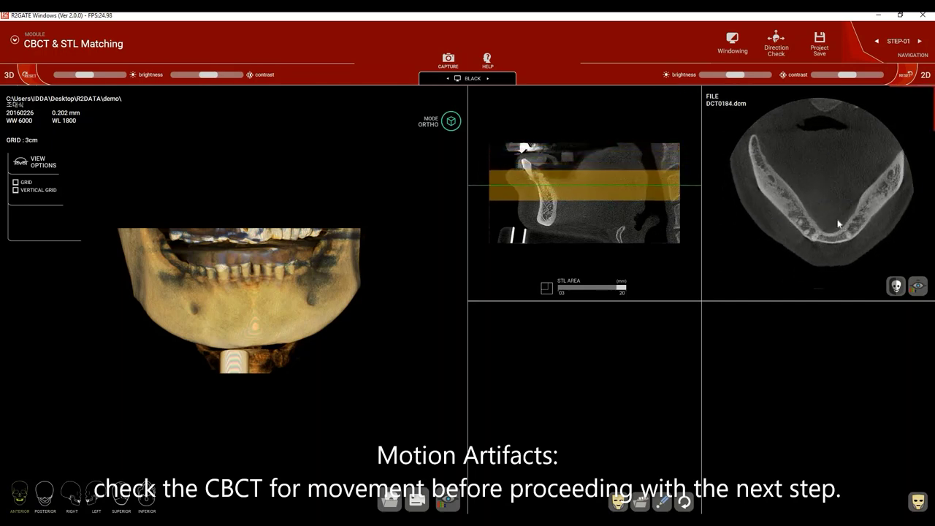
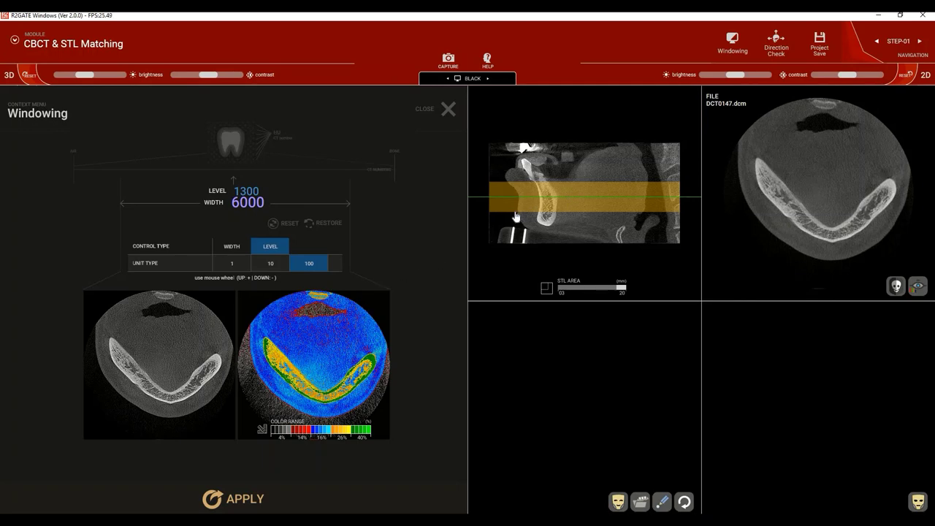
# Browse the axial slices through the lower jaw with the Windowing settings open, stopping at slice DCT0159.dcm
pyautogui.click(531, 187)
pyautogui.moveTo(534, 177)
pyautogui.mouseDown()
pyautogui.moveTo(539, 162)
pyautogui.moveTo(543, 187)
pyautogui.mouseUp()
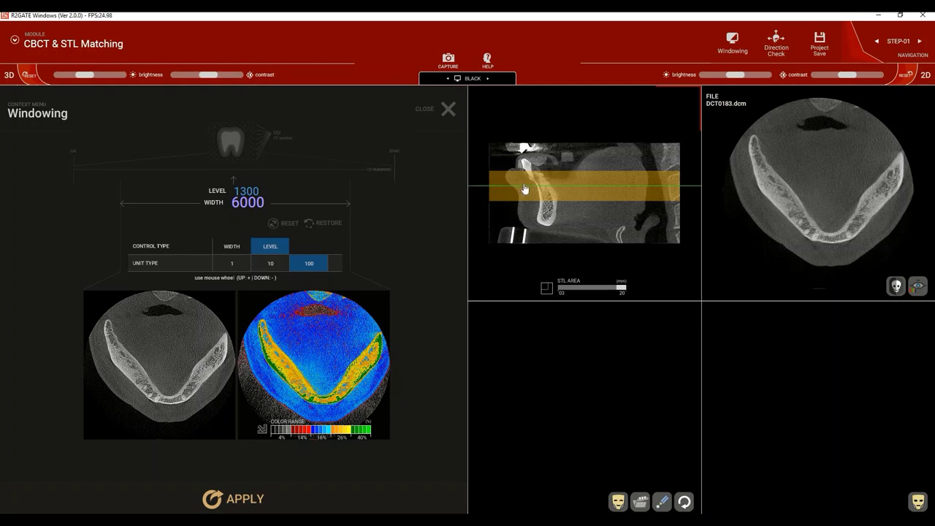
pyautogui.scroll(8, 525, 191)
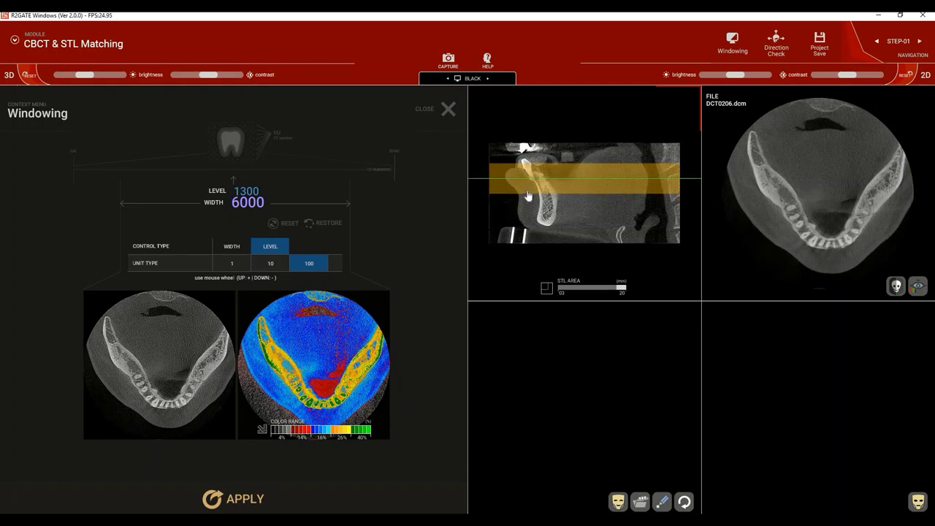
pyautogui.scroll(-10, 528, 196)
pyautogui.rightClick(528, 196)
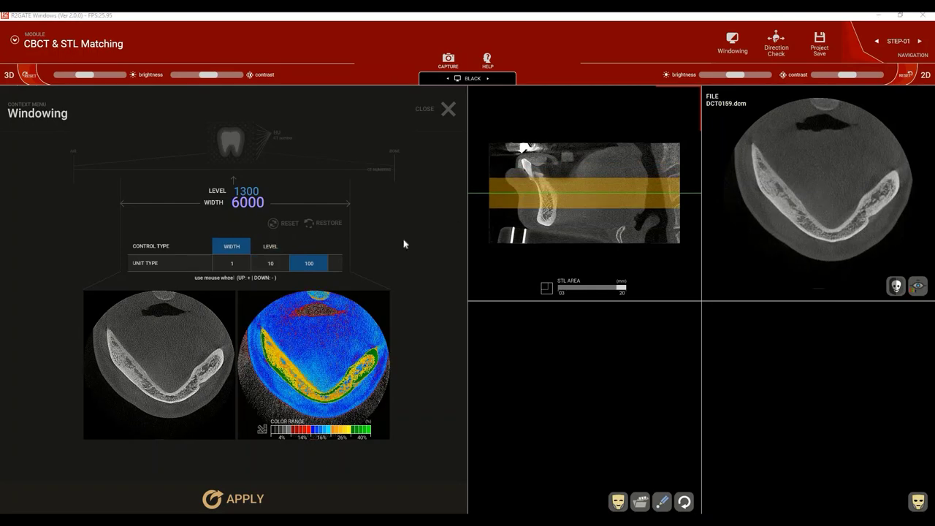
# Try lowering the window width to 4600 in units of 100, and bring it back up to 6000
pyautogui.click(268, 245)
pyautogui.click(234, 245)
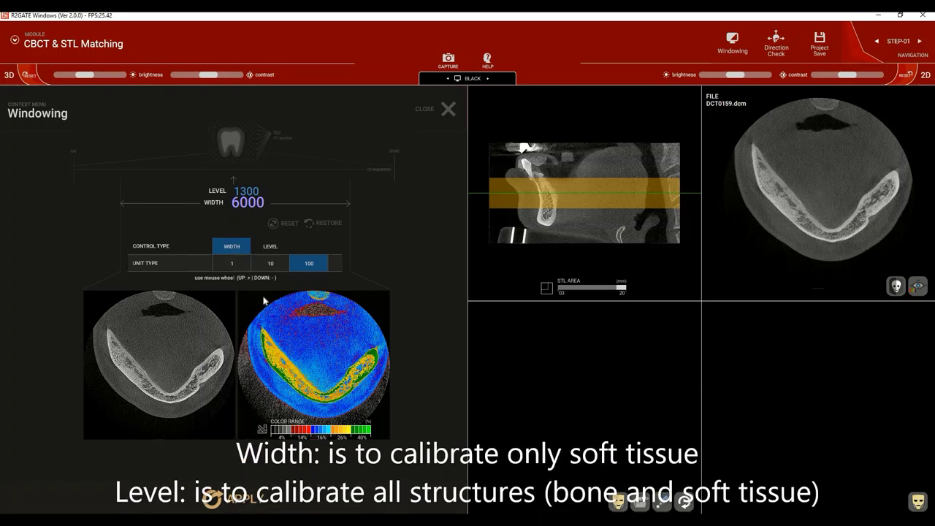
pyautogui.scroll(-9, 305, 332)
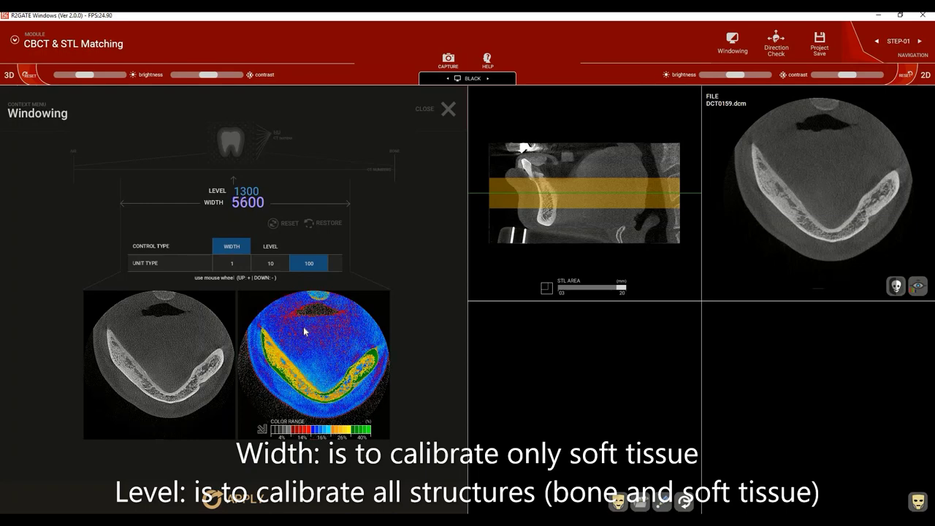
pyautogui.scroll(-5, 304, 331)
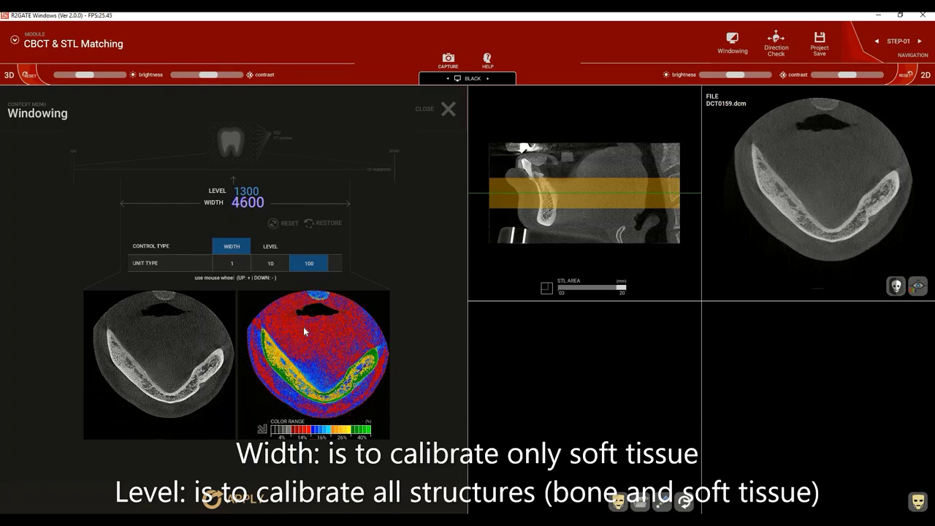
pyautogui.scroll(8, 304, 331)
pyautogui.scroll(6, 305, 332)
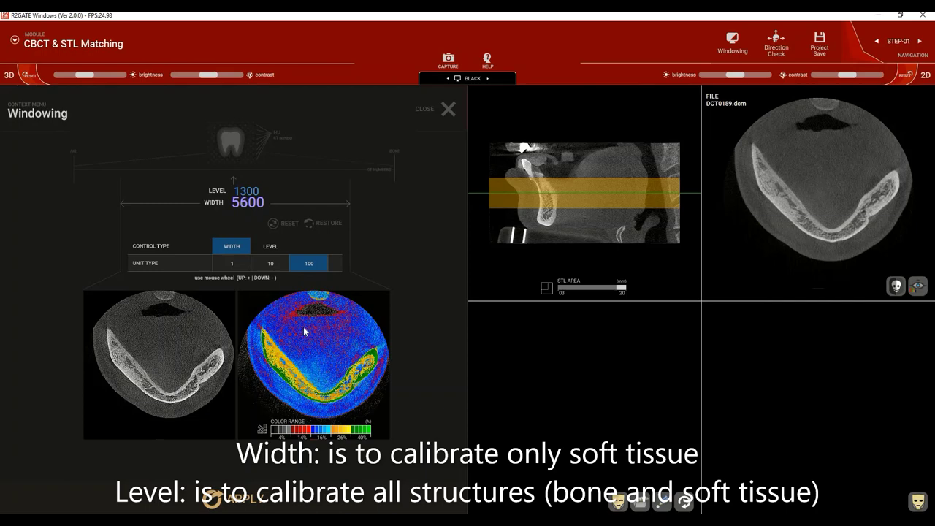
# Try raising the window level to 2100 in units of 100, and return it to 1300
pyautogui.click(269, 250)
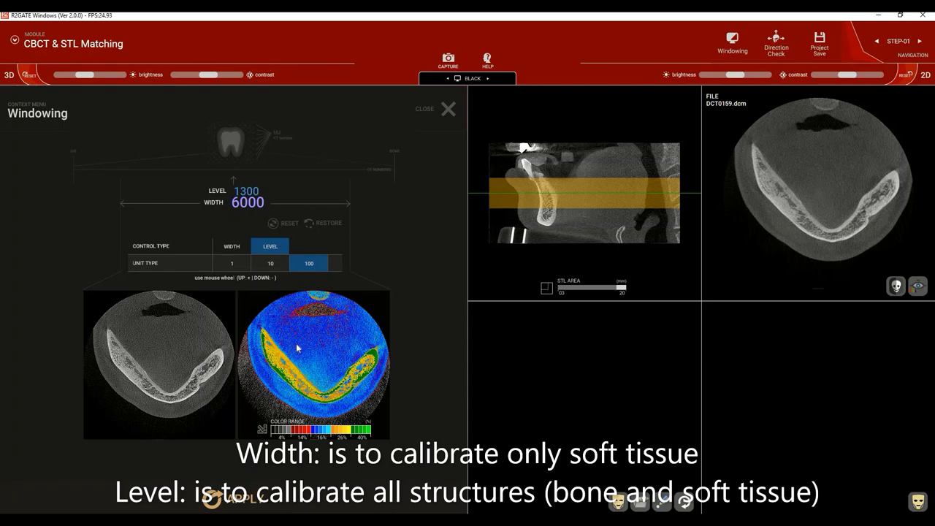
pyautogui.scroll(8, 296, 348)
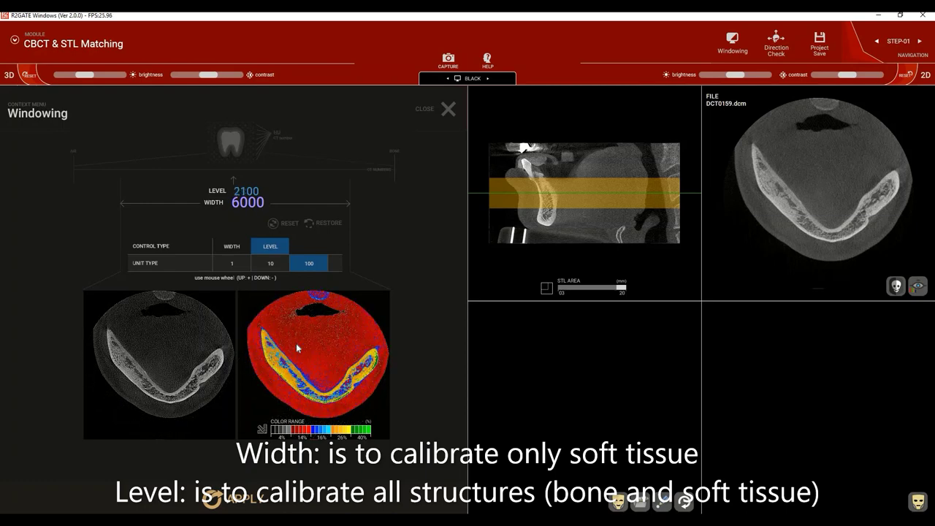
pyautogui.scroll(-1, 296, 344)
pyautogui.scroll(-7, 296, 349)
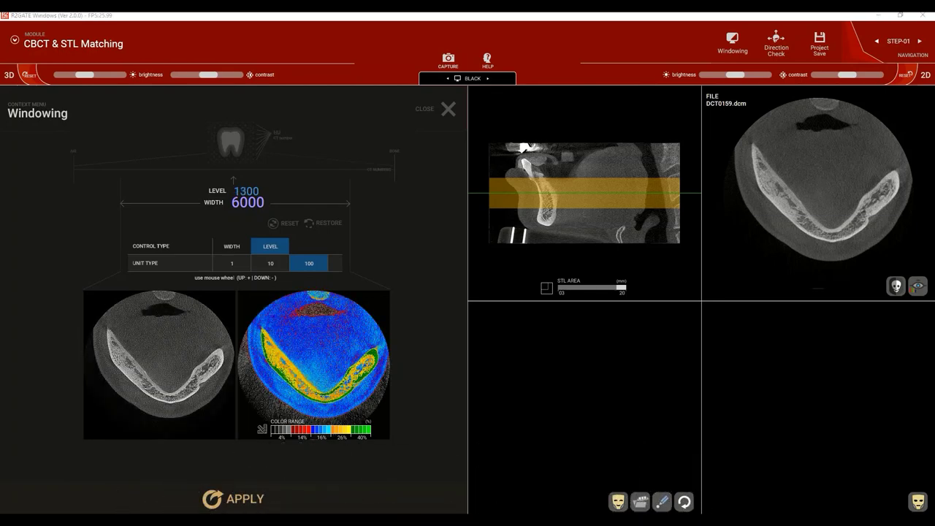
# Raise the window level to 2300 in units of 100, check slices up to DCT0194.dcm, and apply the windowing
pyautogui.moveTo(556, 199)
pyautogui.mouseDown()
pyautogui.moveTo(559, 180)
pyautogui.moveTo(563, 206)
pyautogui.moveTo(561, 195)
pyautogui.mouseUp()
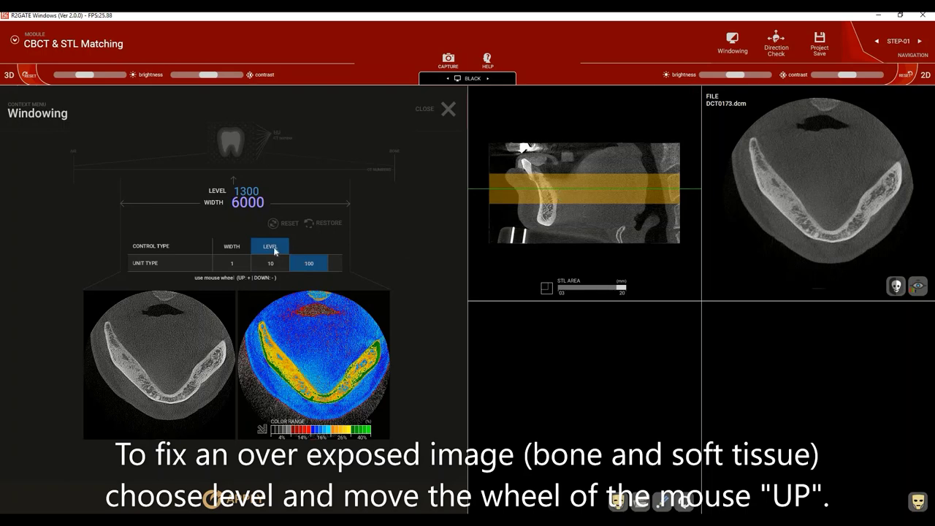
pyautogui.scroll(5, 309, 329)
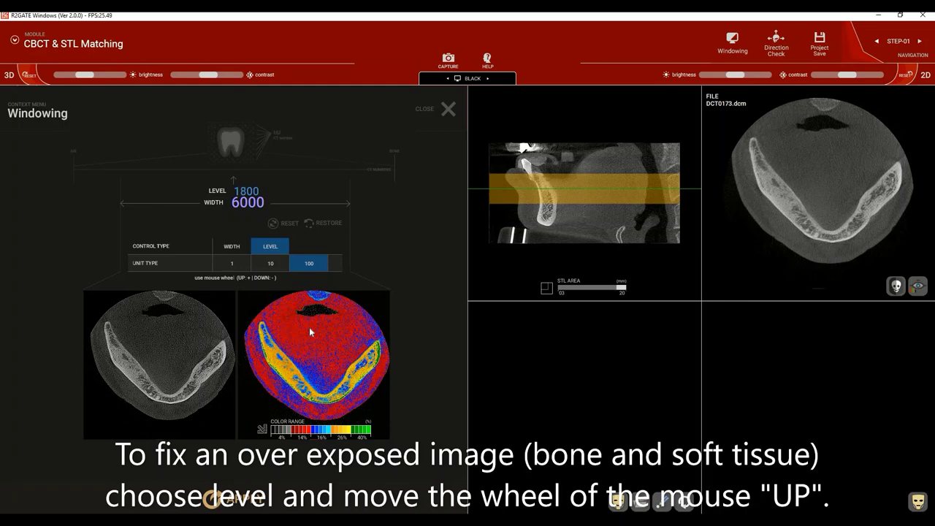
pyautogui.scroll(4, 309, 331)
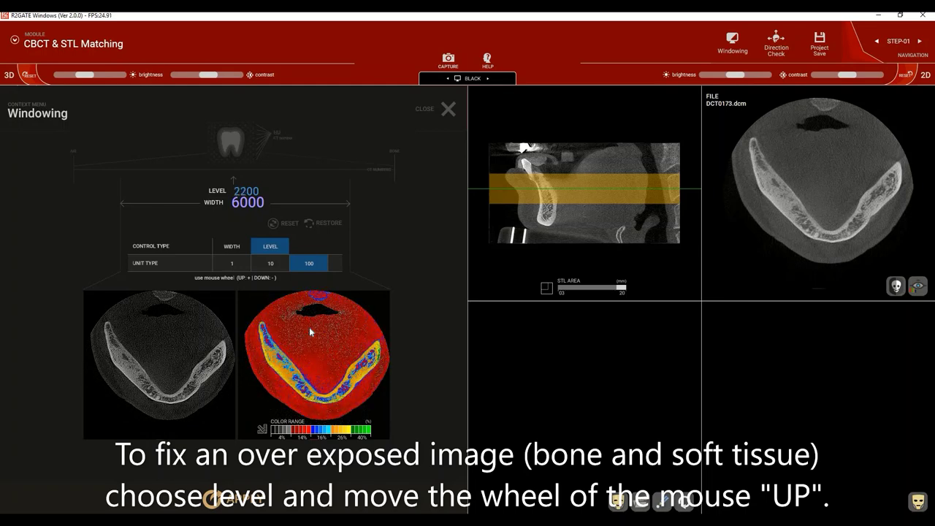
pyautogui.scroll(1, 309, 327)
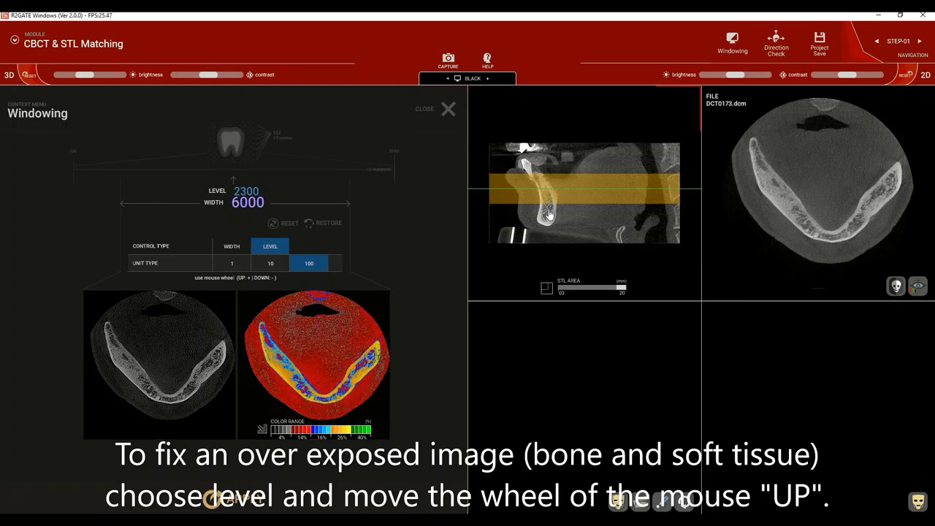
pyautogui.scroll(5, 549, 214)
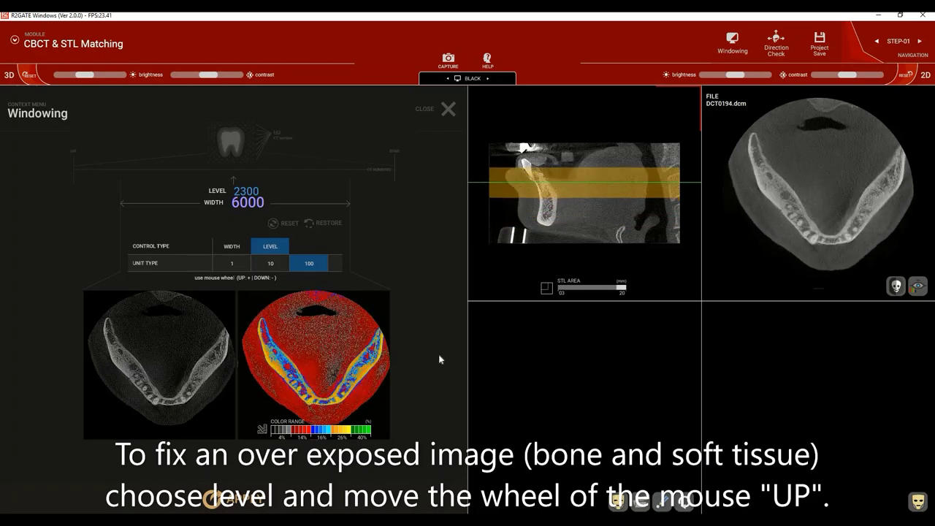
pyautogui.click(234, 499)
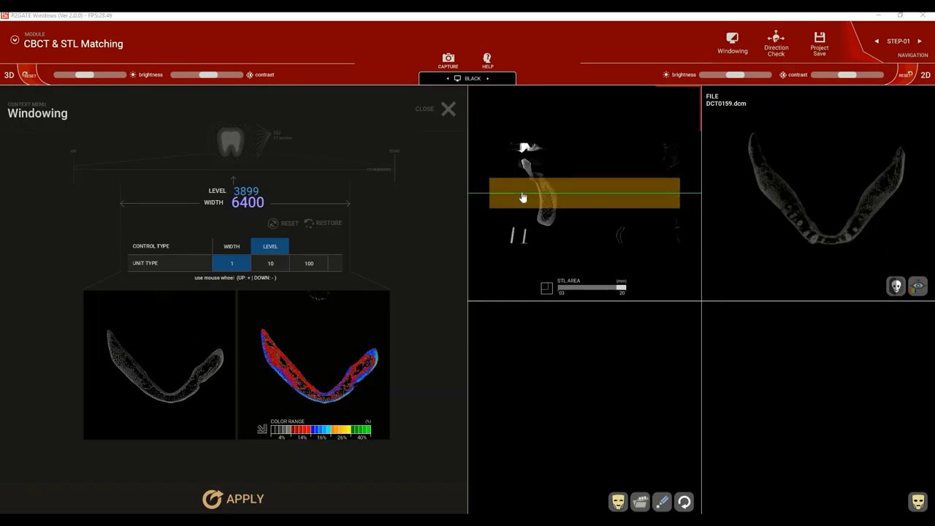
# Inspect the underexposed lower-jaw slices, lower the window level to 2199 in units of 100, and apply the windowing
pyautogui.moveTo(522, 198)
pyautogui.mouseDown()
pyautogui.moveTo(528, 164)
pyautogui.moveTo(531, 204)
pyautogui.moveTo(531, 177)
pyautogui.moveTo(531, 190)
pyautogui.mouseUp()
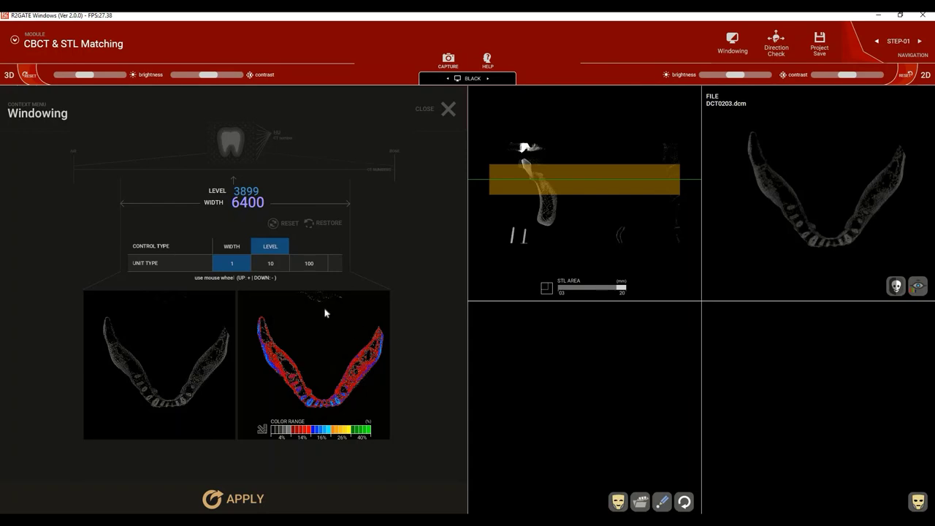
pyautogui.scroll(-6, 537, 187)
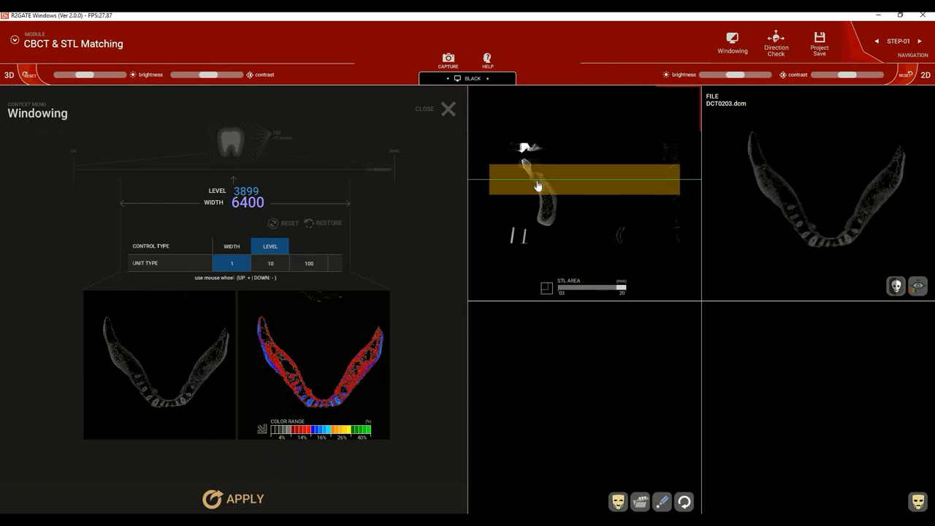
pyautogui.scroll(-10, 537, 196)
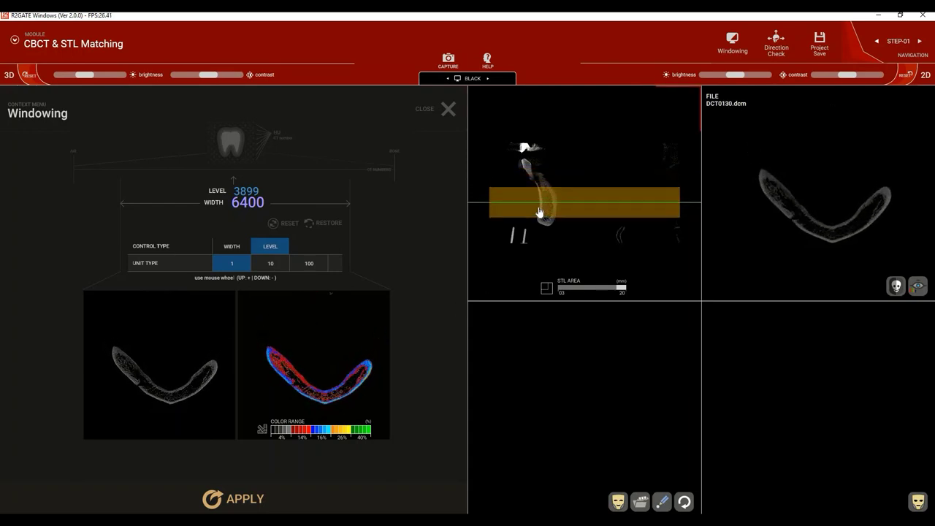
pyautogui.moveTo(539, 211); pyautogui.dragTo(544, 187)
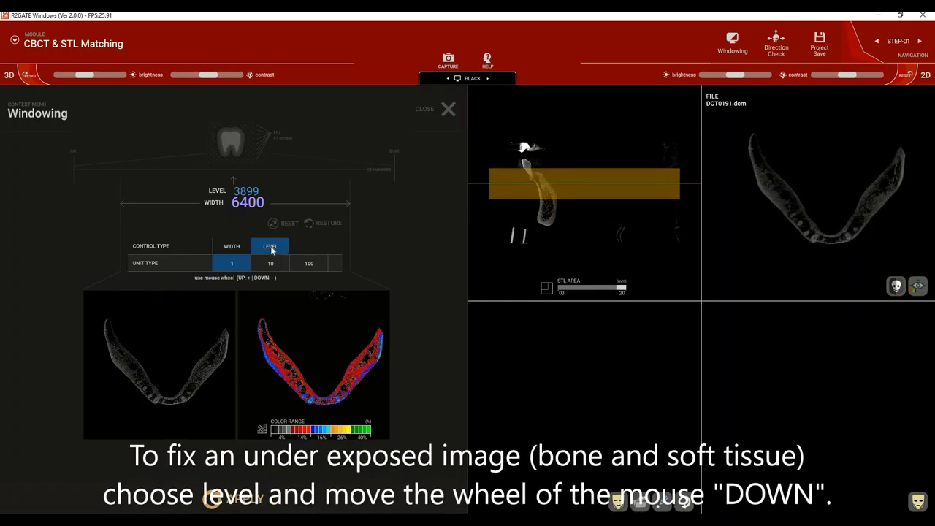
pyautogui.click(307, 263)
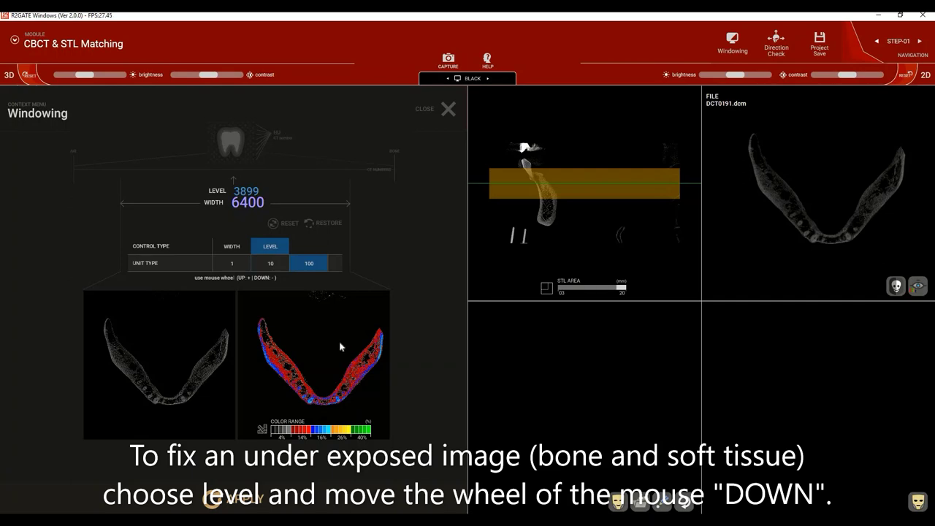
pyautogui.scroll(-12, 339, 341)
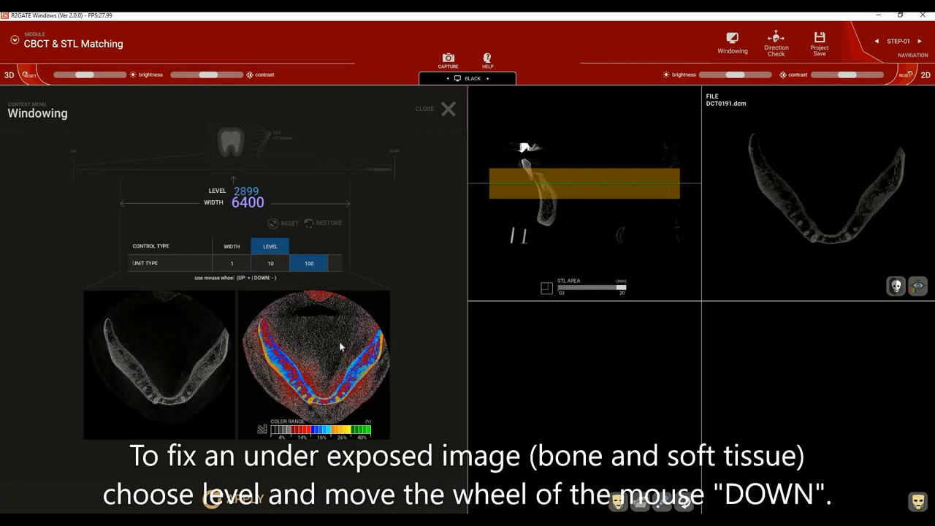
pyautogui.scroll(-5, 339, 342)
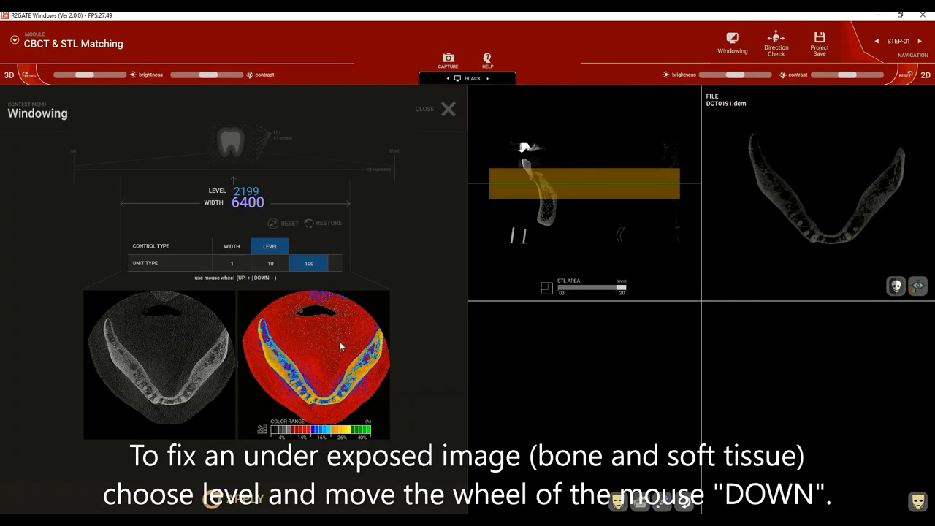
pyautogui.moveTo(537, 191)
pyautogui.mouseDown()
pyautogui.moveTo(540, 217)
pyautogui.moveTo(543, 175)
pyautogui.mouseUp()
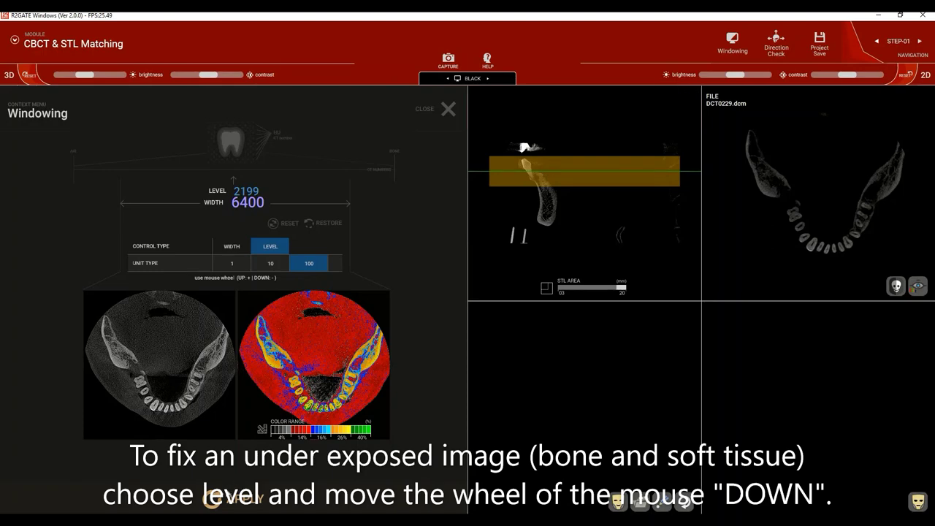
pyautogui.click(241, 499)
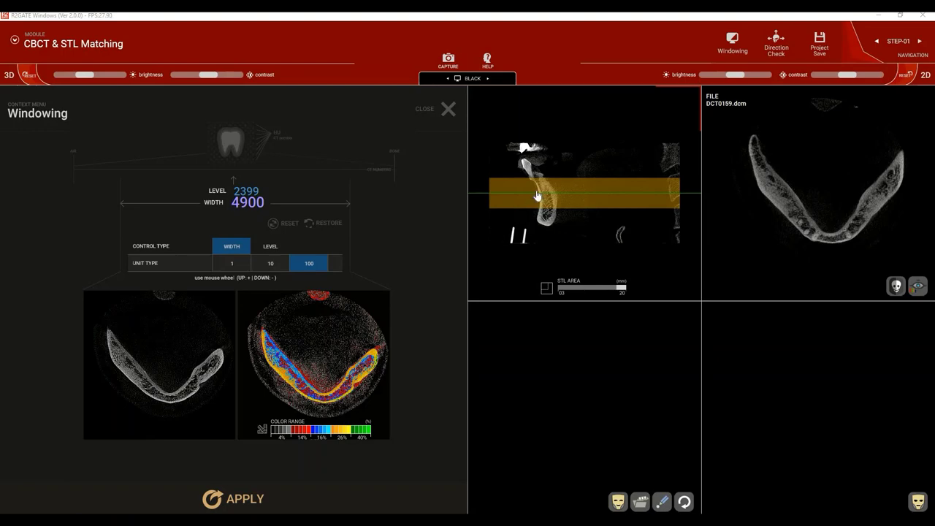
# Check the lower-jaw slices, raise the window width to 6700 to correct only the soft tissue, and apply the windowing
pyautogui.moveTo(540, 188)
pyautogui.mouseDown()
pyautogui.moveTo(541, 167)
pyautogui.moveTo(548, 206)
pyautogui.moveTo(549, 191)
pyautogui.mouseUp()
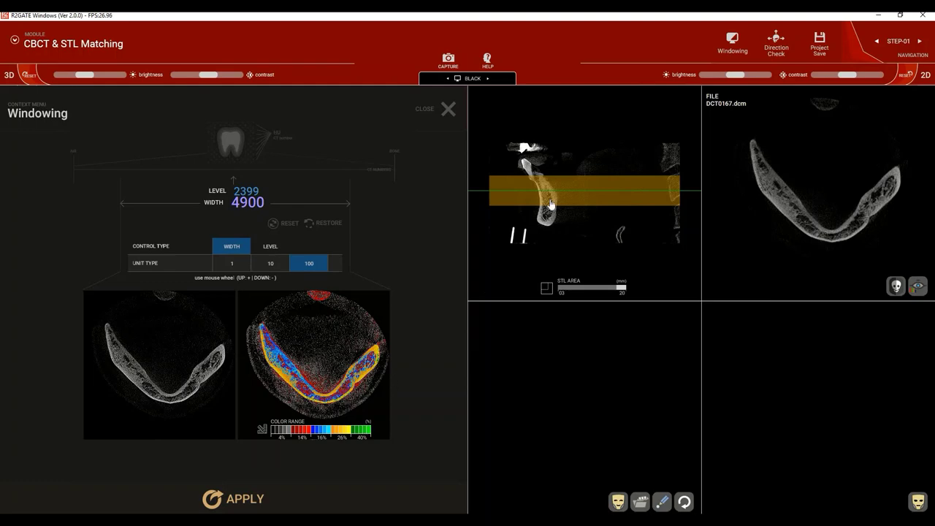
pyautogui.moveTo(547, 200); pyautogui.dragTo(546, 164)
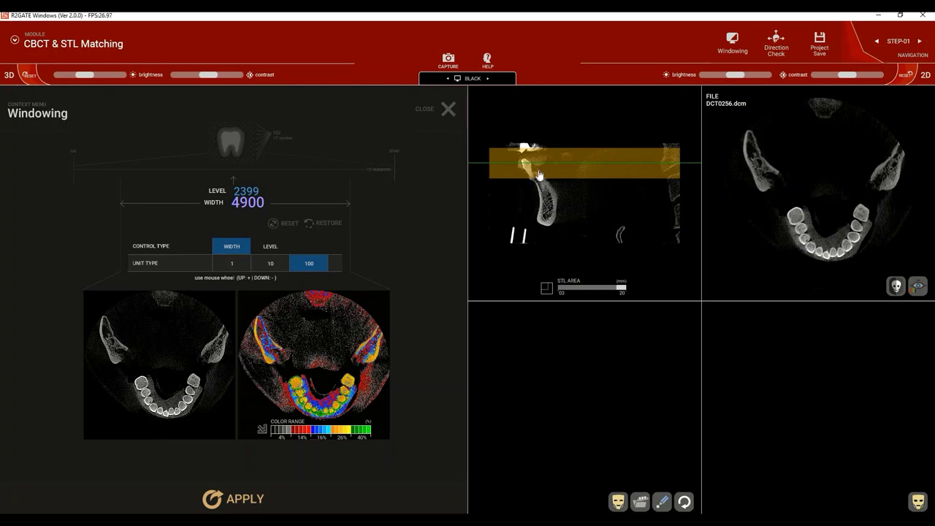
pyautogui.moveTo(540, 175); pyautogui.dragTo(542, 182)
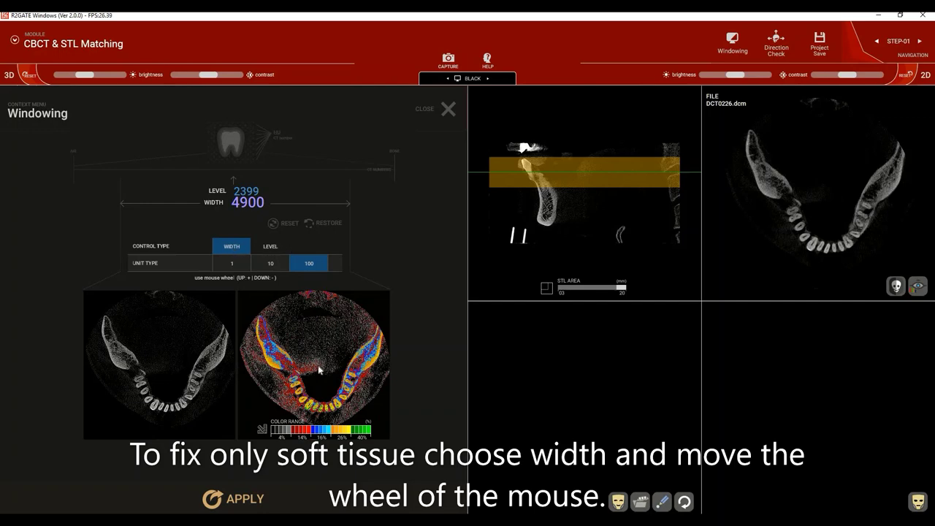
pyautogui.scroll(12, 318, 371)
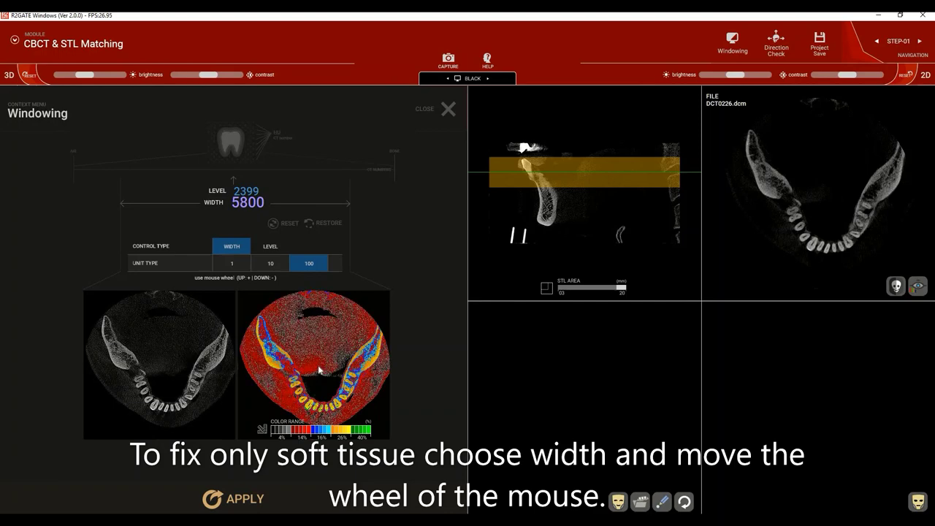
pyautogui.scroll(6, 318, 370)
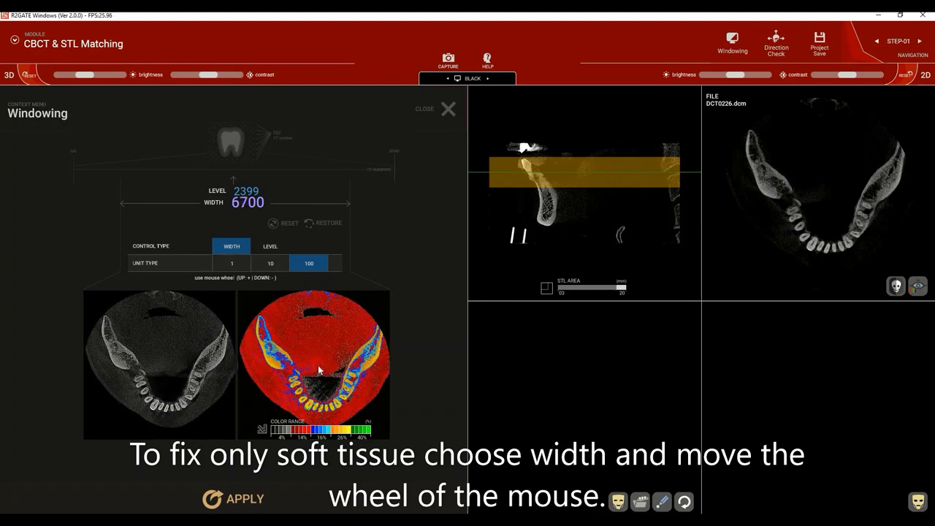
pyautogui.click(225, 498)
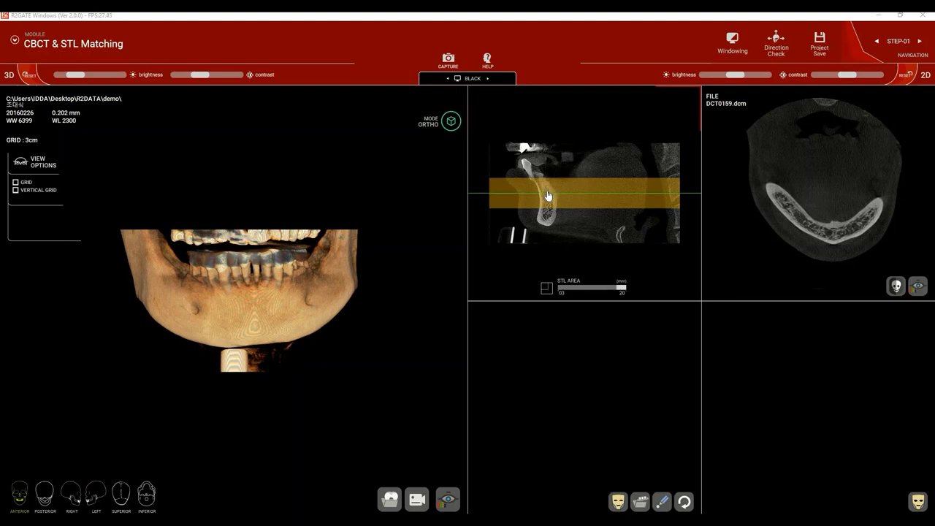
# Position the STL area band over the lower teeth, at slice DCT0237.dcm
pyautogui.moveTo(549, 195); pyautogui.dragTo(548, 181)
pyautogui.scroll(10, 549, 168)
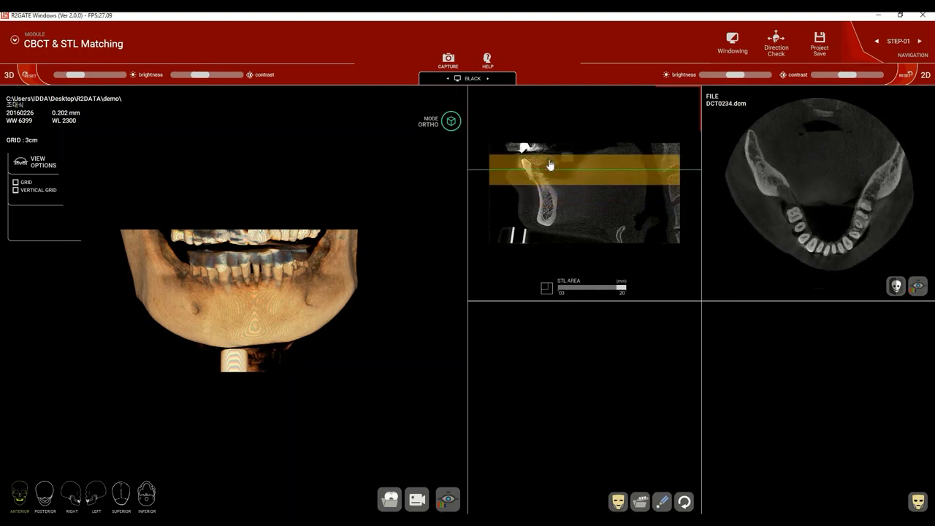
pyautogui.scroll(-3, 550, 187)
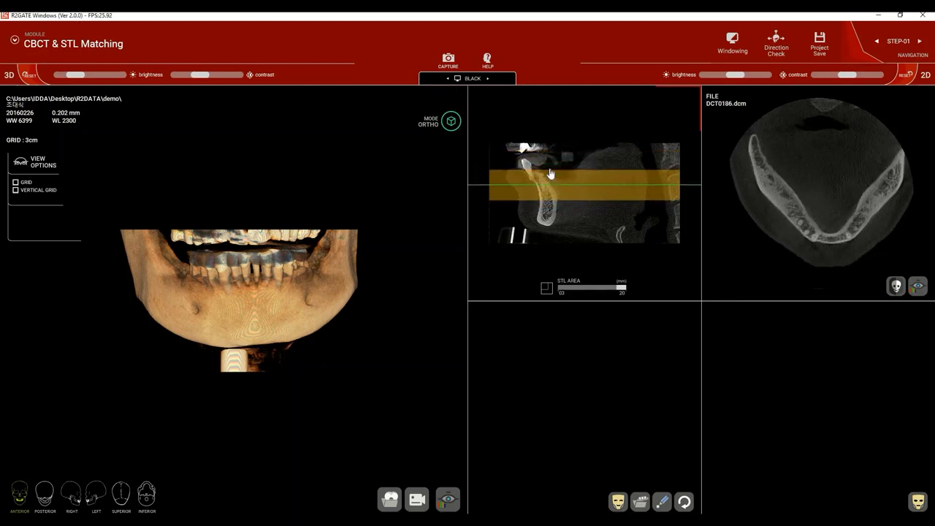
pyautogui.scroll(3, 551, 179)
pyautogui.scroll(-3, 549, 171)
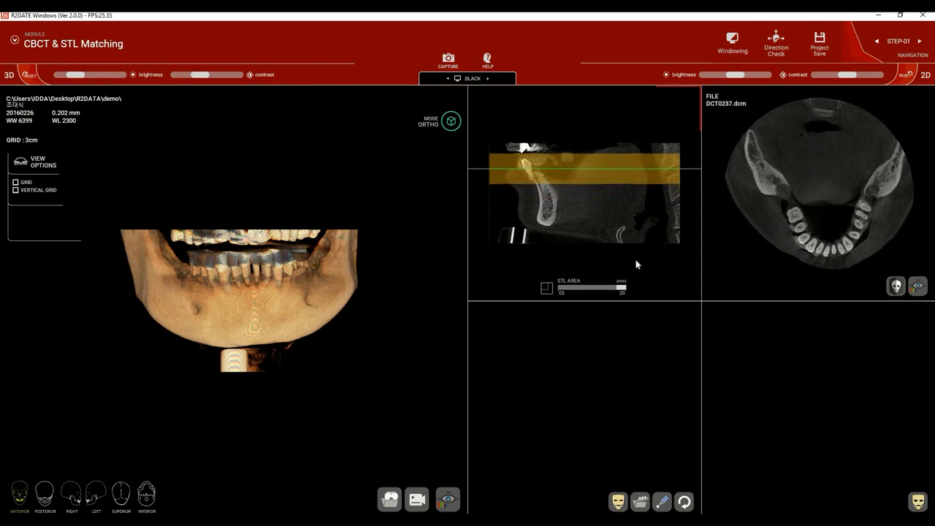
# Open the STLization color selection and choose the second orange shade of the 26% group as the default main color
pyautogui.click(896, 287)
pyautogui.click(675, 343)
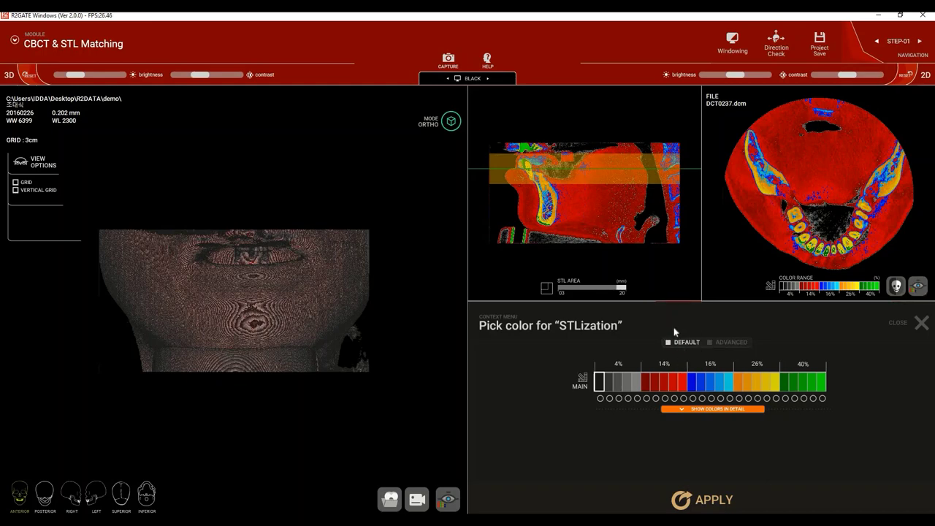
pyautogui.click(673, 398)
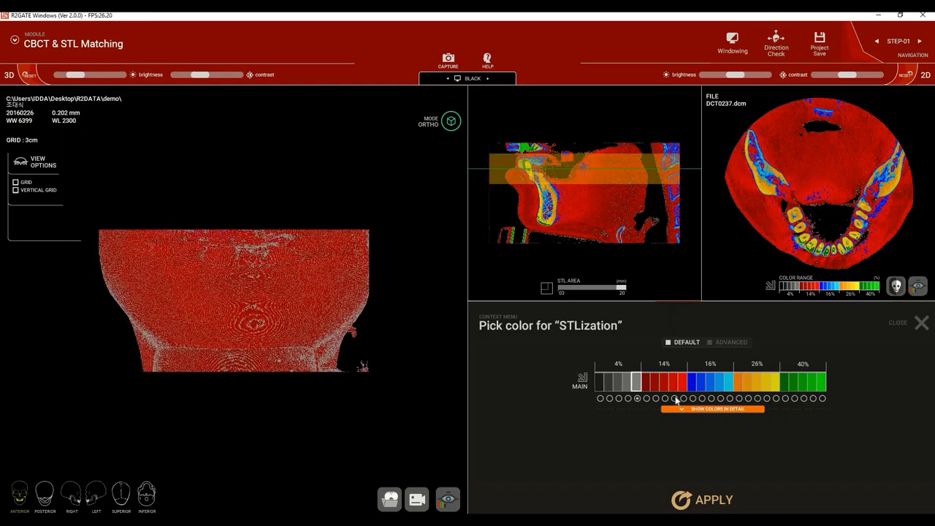
pyautogui.click(739, 398)
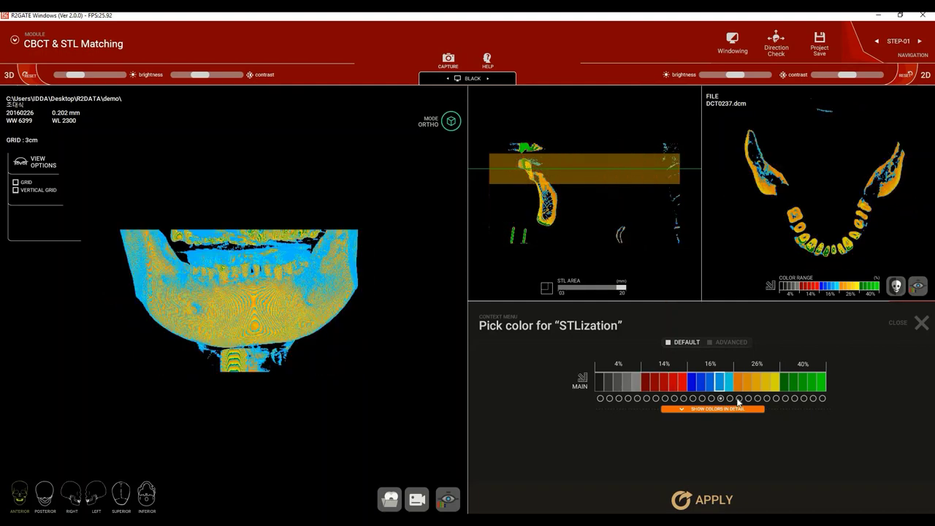
pyautogui.press('Right')
pyautogui.scroll(5, 398, 293)
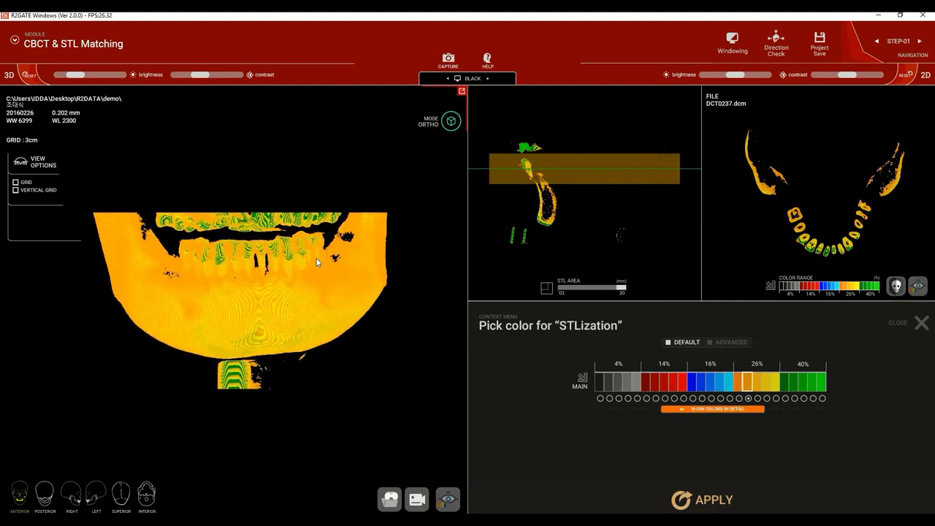
# Switch the STLization colors to the advanced range, raise the minimum into the orange shades, check the 3D teeth, and apply
pyautogui.click(727, 342)
pyautogui.moveTo(582, 380); pyautogui.dragTo(700, 387)
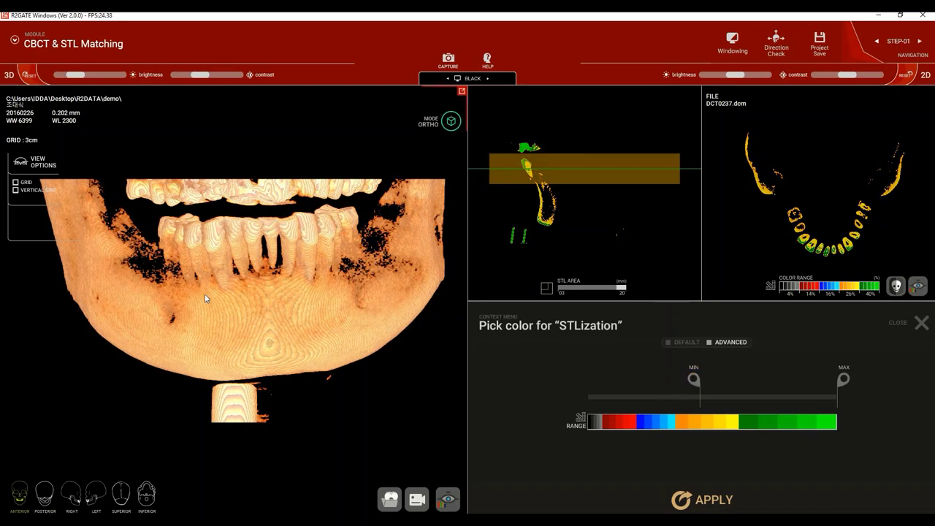
pyautogui.moveTo(232, 299); pyautogui.dragTo(207, 289)
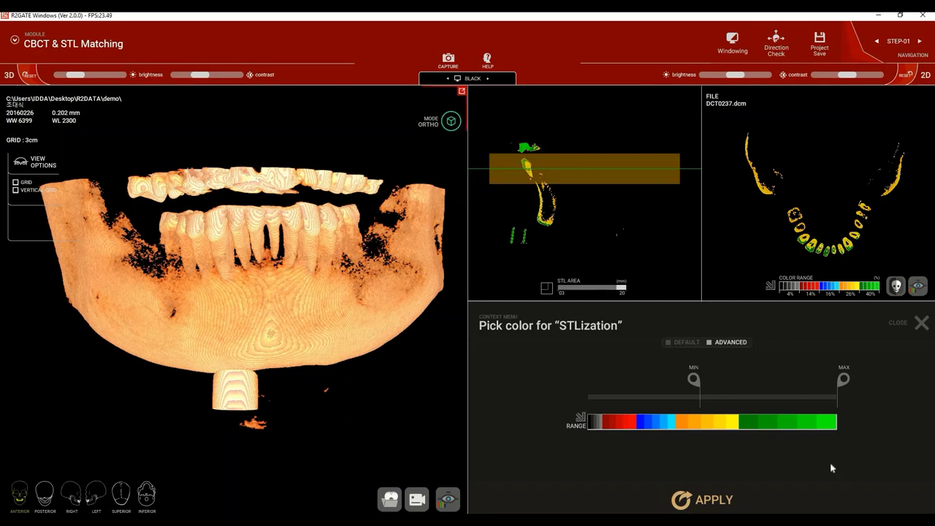
pyautogui.click(689, 498)
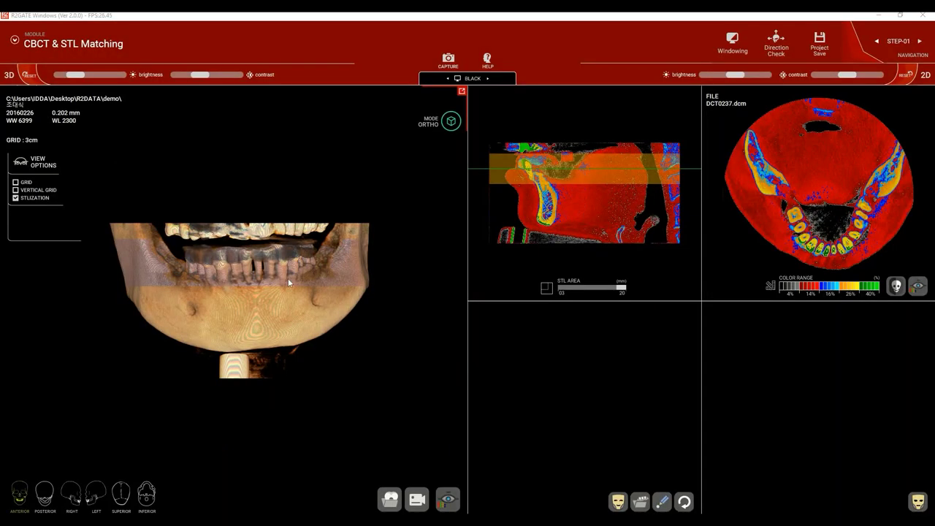
# Increase the 3D contrast slightly so the lower teeth and bone in the STLization band stand out
pyautogui.scroll(5, 287, 278)
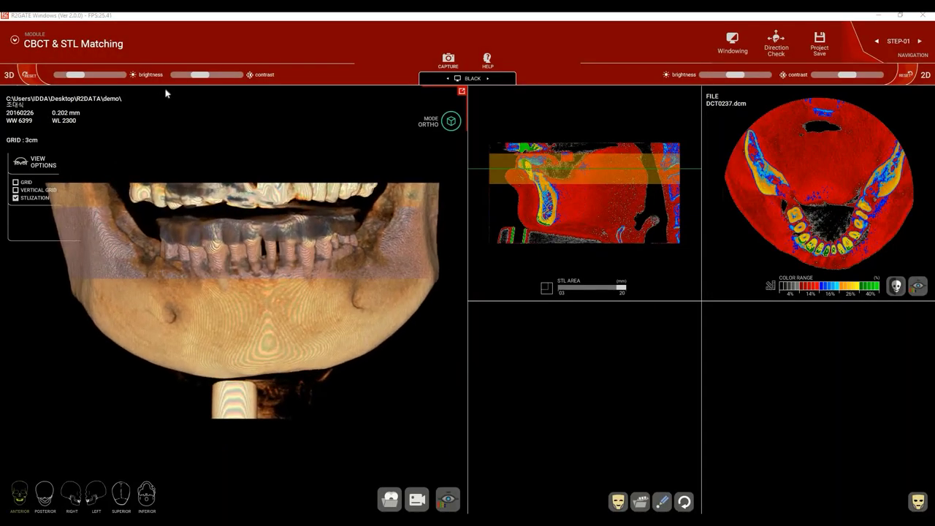
pyautogui.click(205, 76)
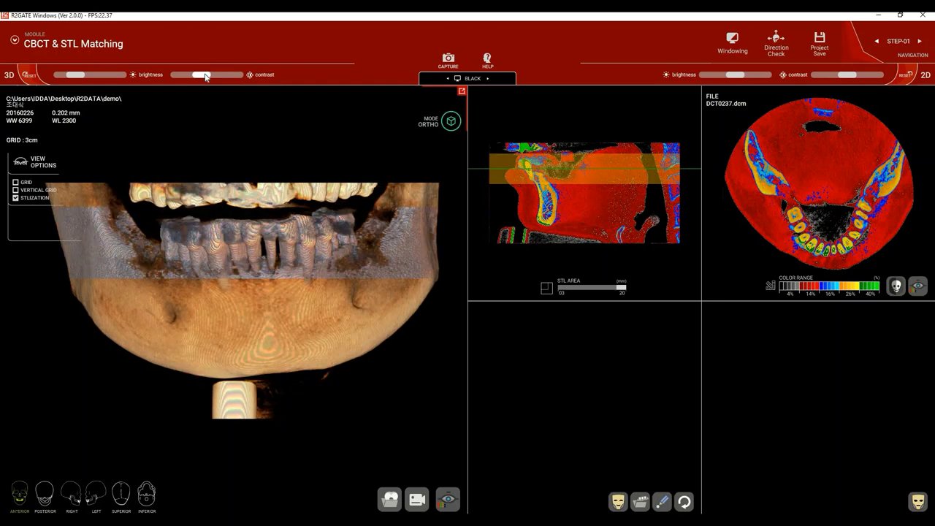
pyautogui.moveTo(205, 76); pyautogui.dragTo(206, 76)
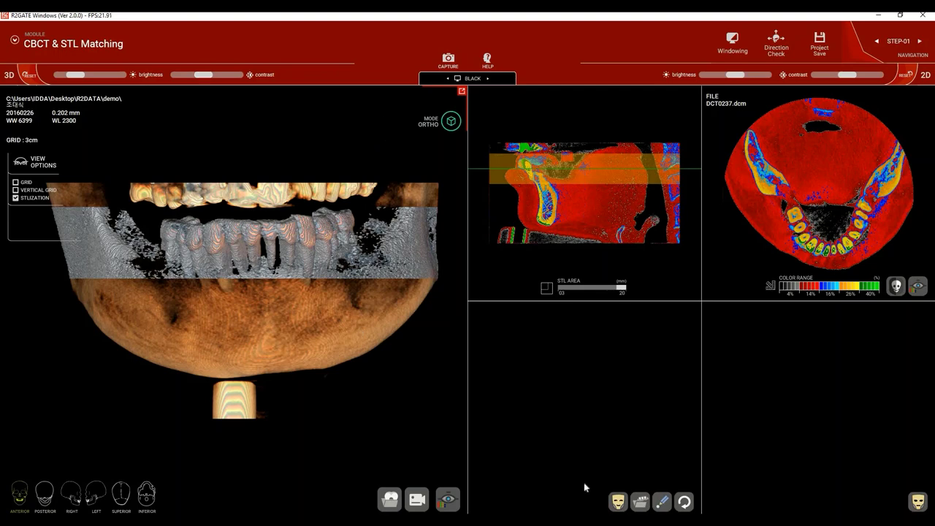
# Load lower.jaw.stl as the main STL and enlarge the model and the STLized lower teeth for point matching
pyautogui.click(642, 503)
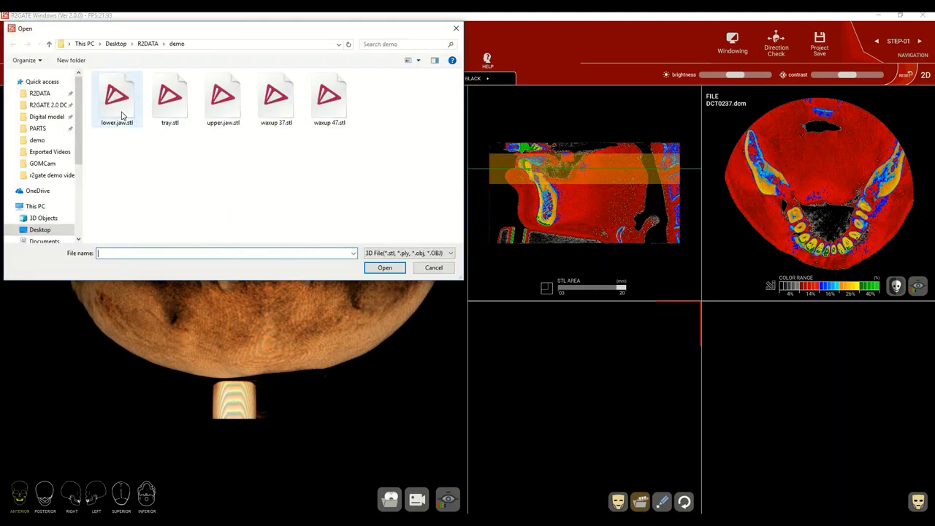
pyautogui.doubleClick(122, 115)
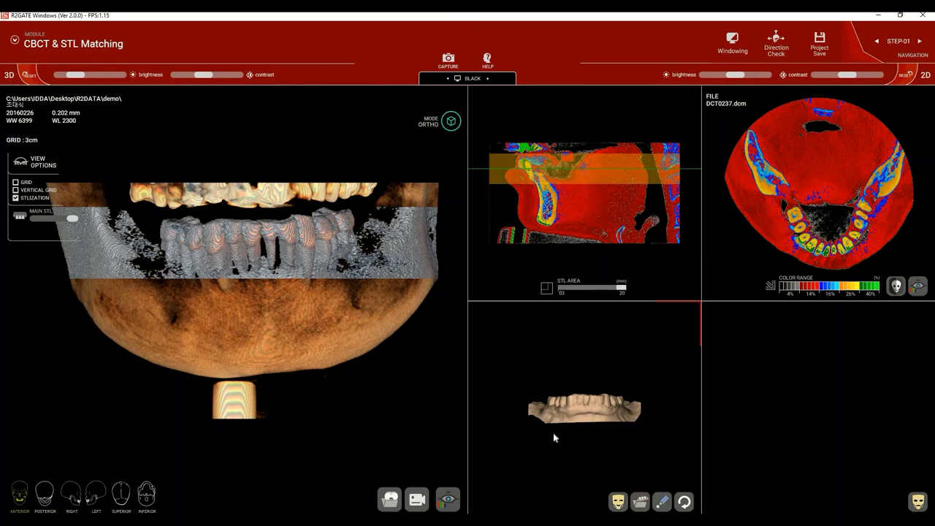
pyautogui.scroll(5, 580, 450)
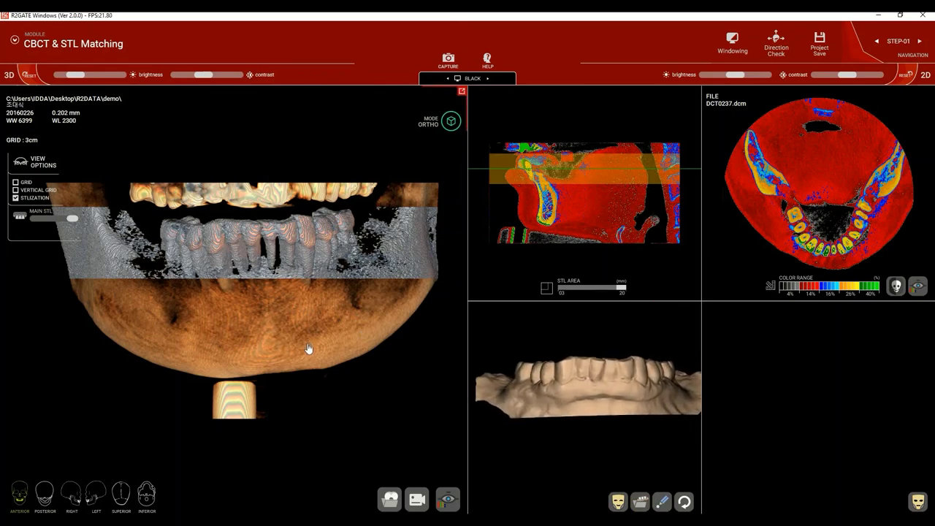
pyautogui.moveTo(309, 348); pyautogui.dragTo(307, 398, button='middle')
pyautogui.scroll(5, 297, 403)
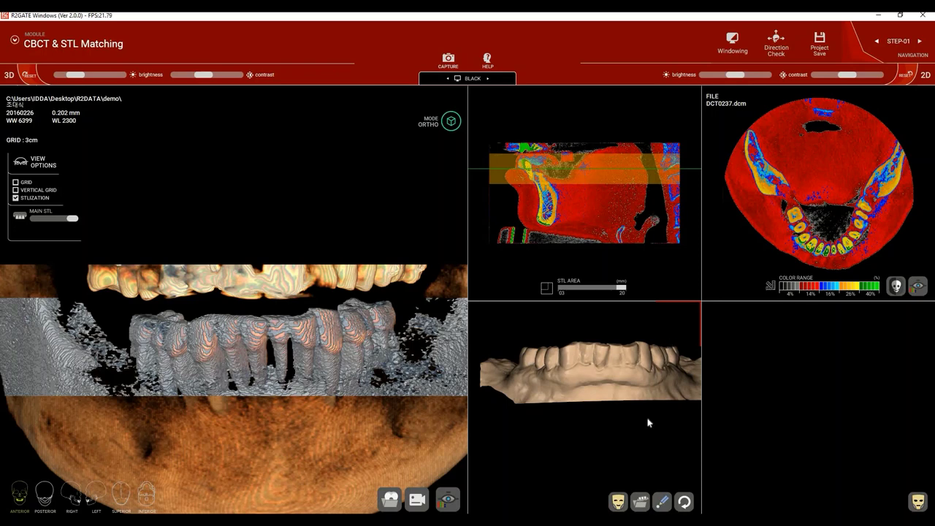
# Place the first two matching point pairs on the CBCT and STL, at the central incisors and the patient's right molar
pyautogui.click(662, 501)
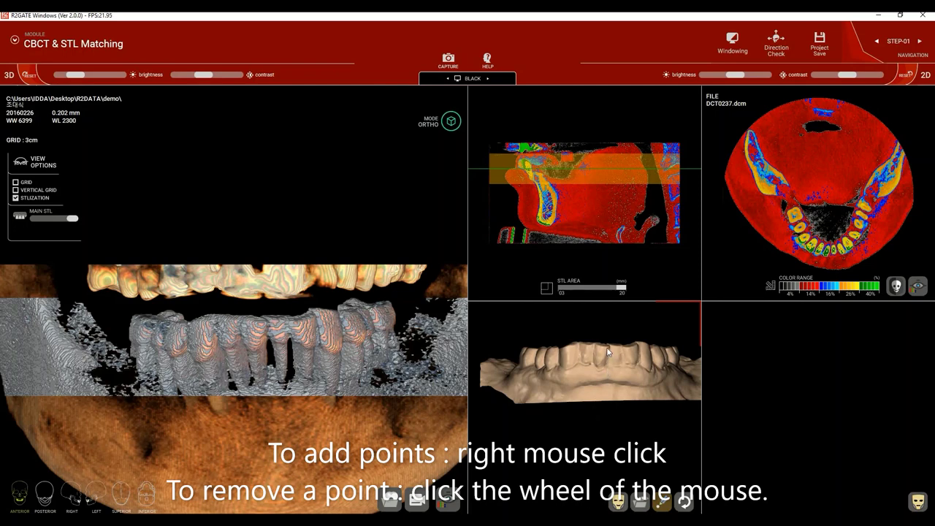
pyautogui.rightClick(262, 326)
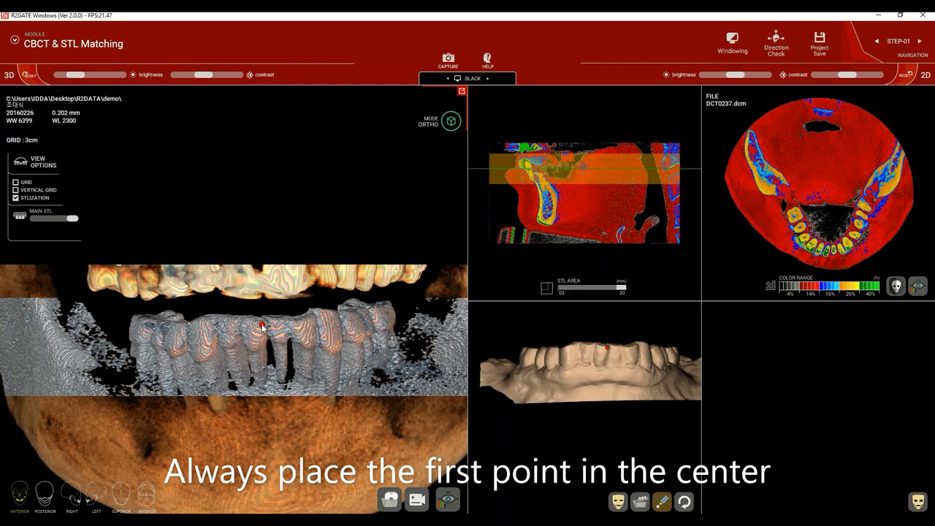
pyautogui.moveTo(239, 372); pyautogui.dragTo(235, 330)
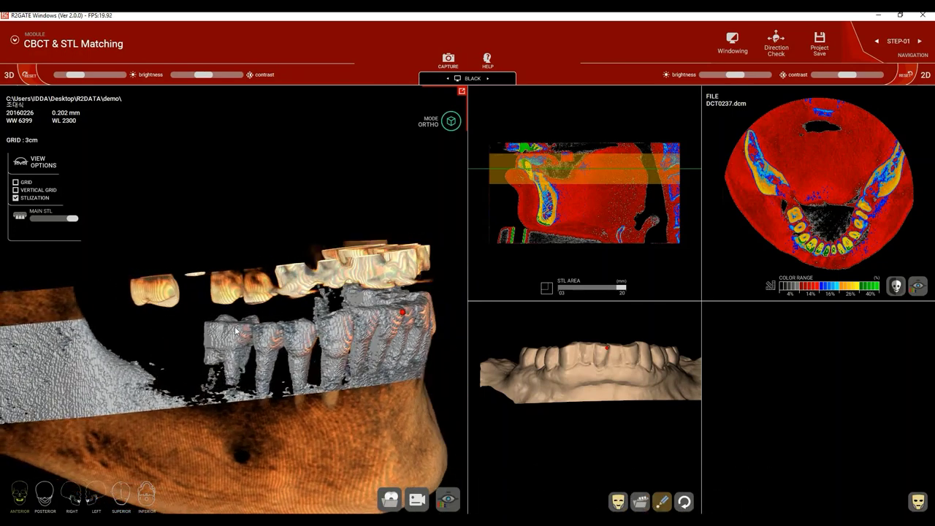
pyautogui.click(224, 324)
pyautogui.moveTo(602, 374); pyautogui.dragTo(582, 344)
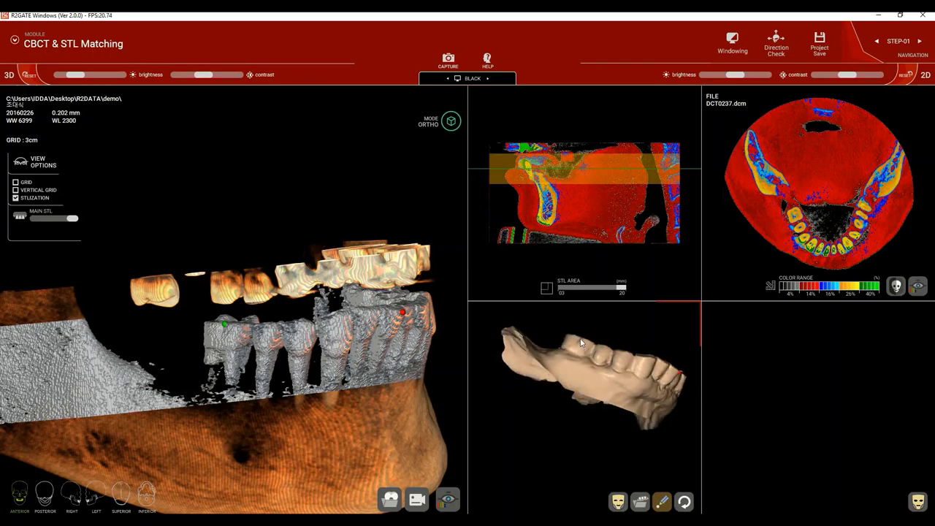
# Place the third matching point pair on the patient's left molar in both models and confirm matching with the dots
pyautogui.moveTo(610, 378); pyautogui.dragTo(266, 333)
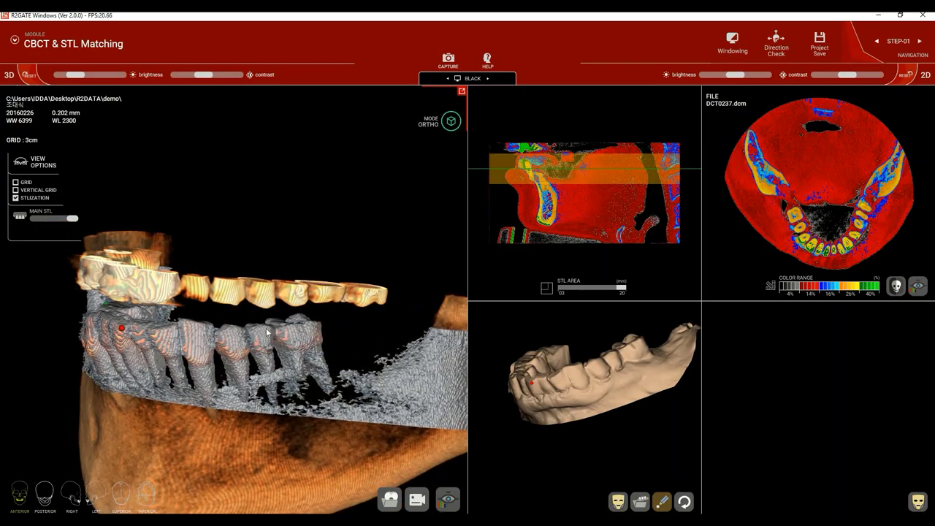
pyautogui.click(261, 329)
pyautogui.click(633, 348)
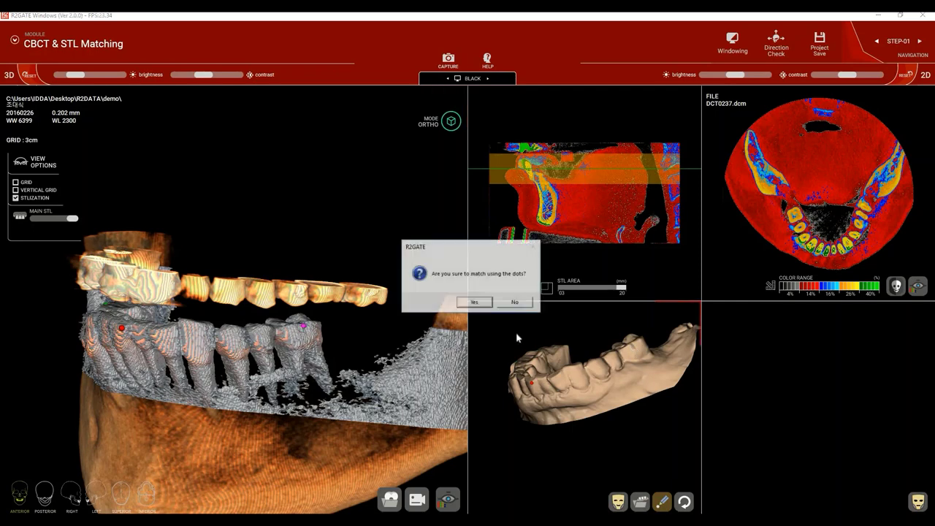
pyautogui.click(473, 302)
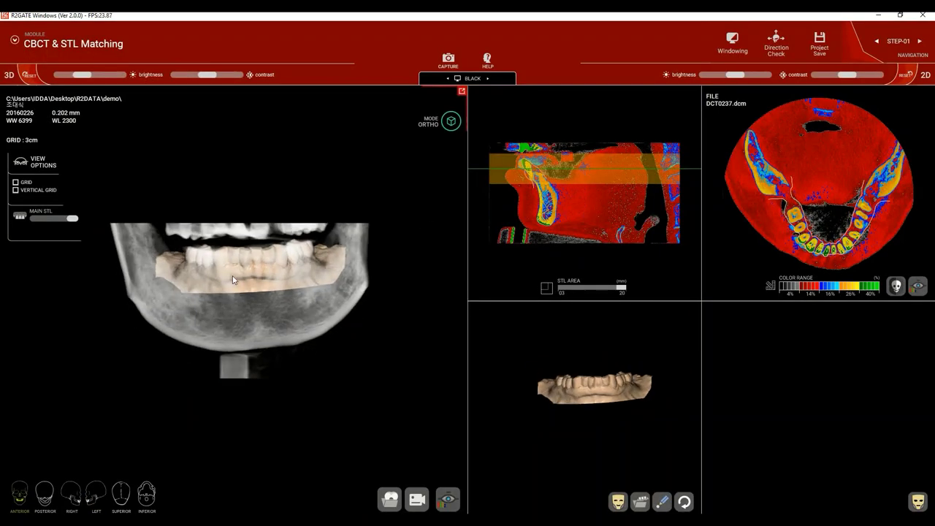
# Go to step 02, fine tuning of matched STL & OBJ, and check the STL outline through the axial slices
pyautogui.scroll(2, 234, 280)
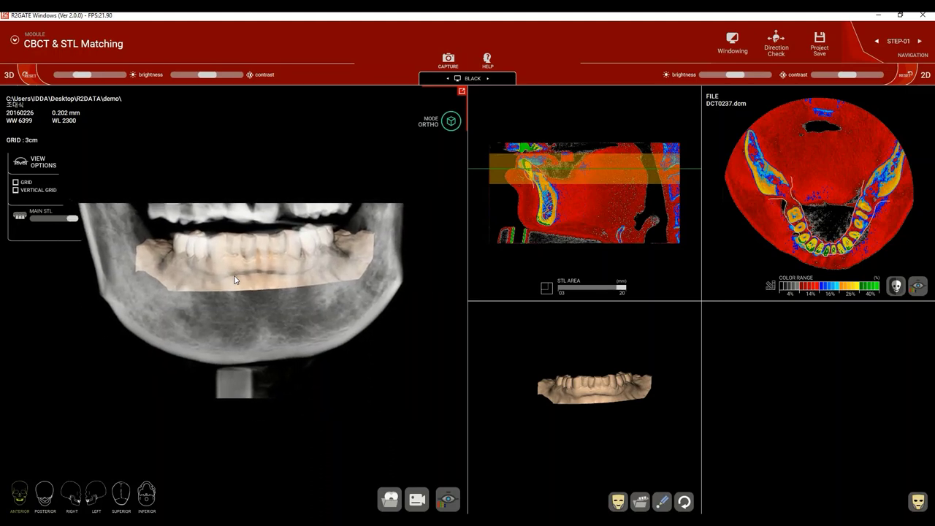
pyautogui.click(59, 44)
pyautogui.click(234, 144)
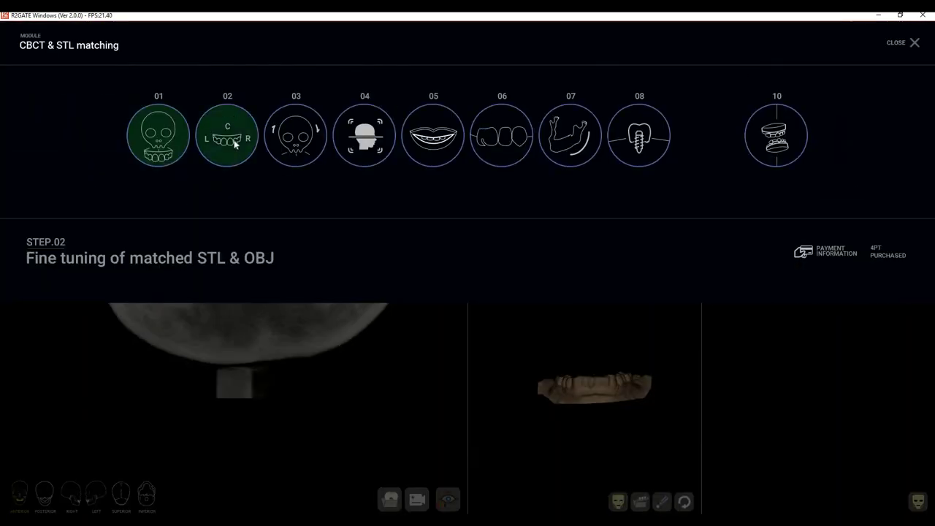
pyautogui.click(234, 144)
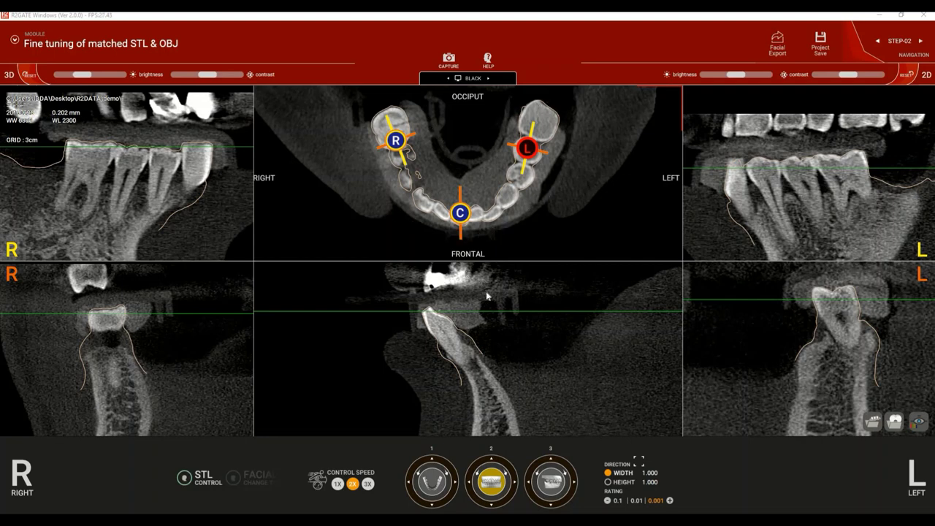
pyautogui.scroll(2, 488, 307)
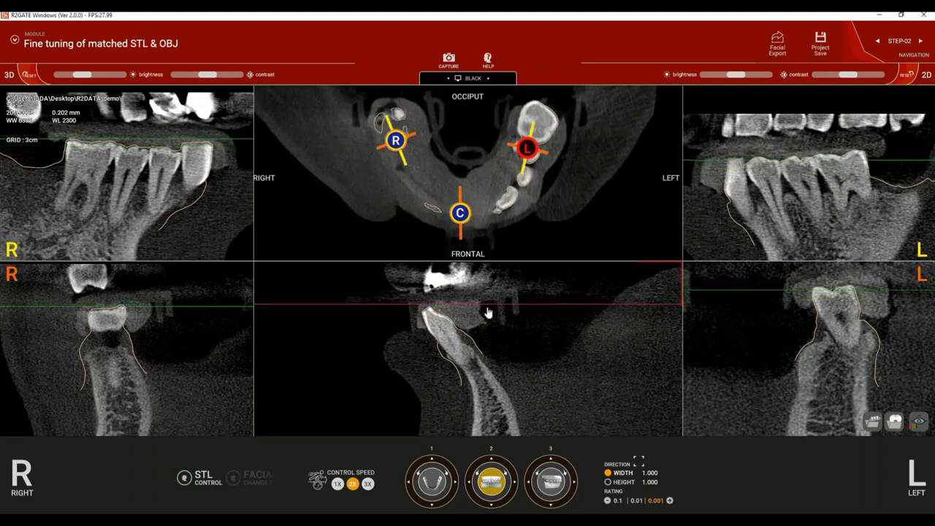
pyautogui.scroll(-2, 488, 312)
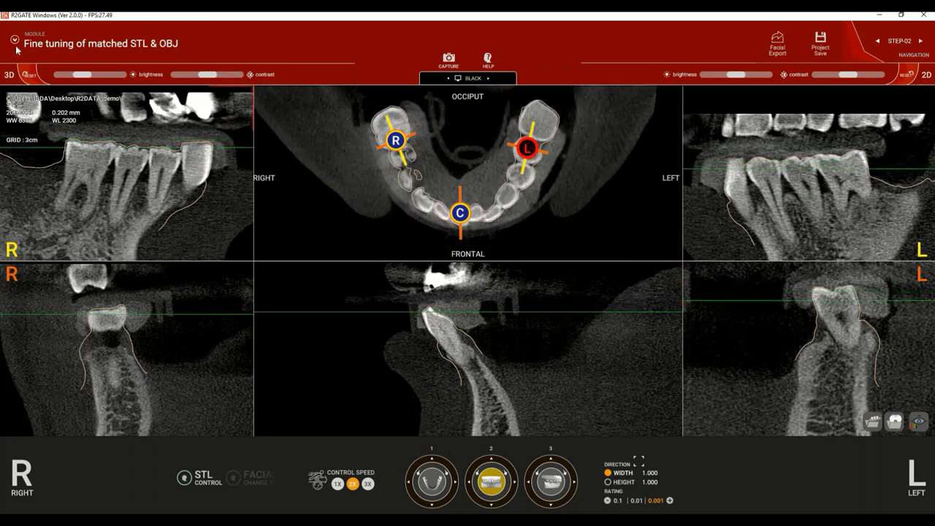
# Return to step 01, load tray.stl as a supporting STL, and go back to the fine tuning step
pyautogui.click(15, 40)
pyautogui.click(160, 136)
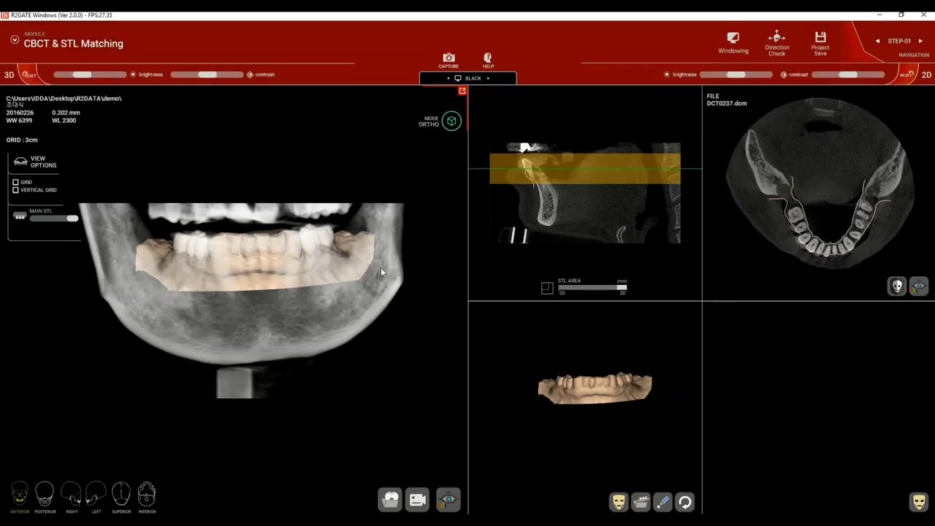
pyautogui.click(391, 498)
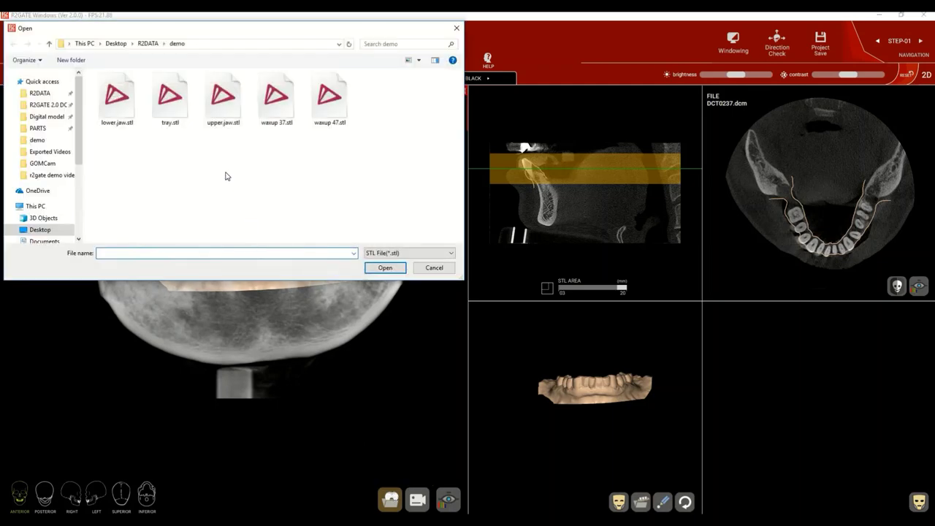
pyautogui.doubleClick(179, 110)
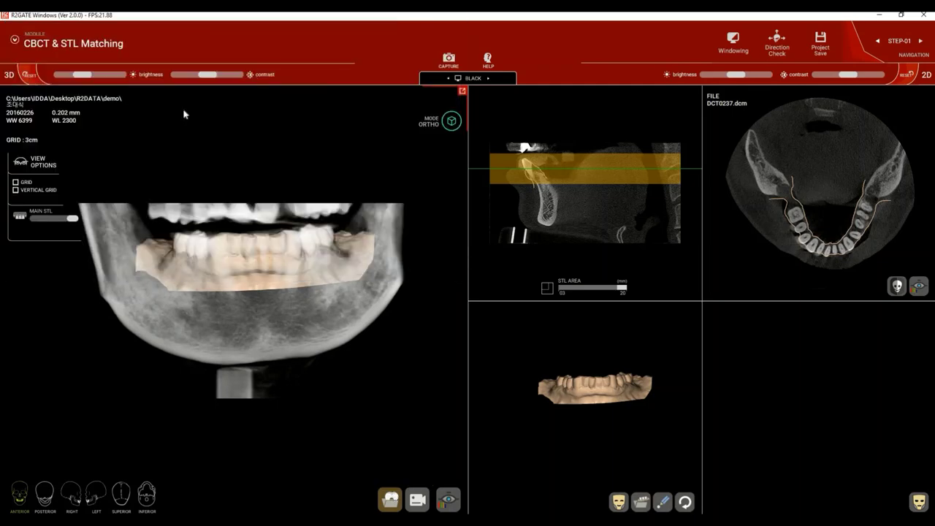
pyautogui.click(904, 48)
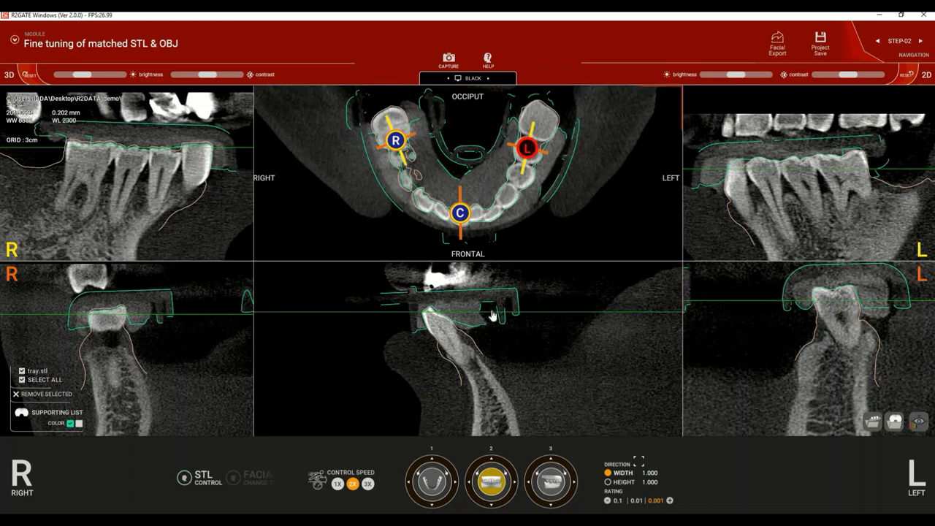
# Raise the axial slice to the tray level to check the tray outline, and move the L marker onto the last left molar
pyautogui.moveTo(494, 323); pyautogui.dragTo(500, 305)
pyautogui.scroll(-1, 501, 305)
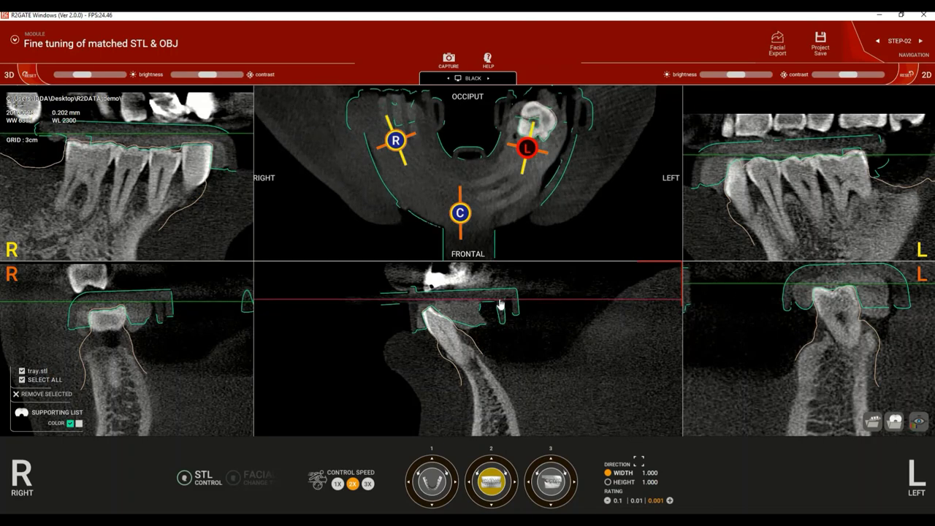
pyautogui.scroll(-1, 501, 304)
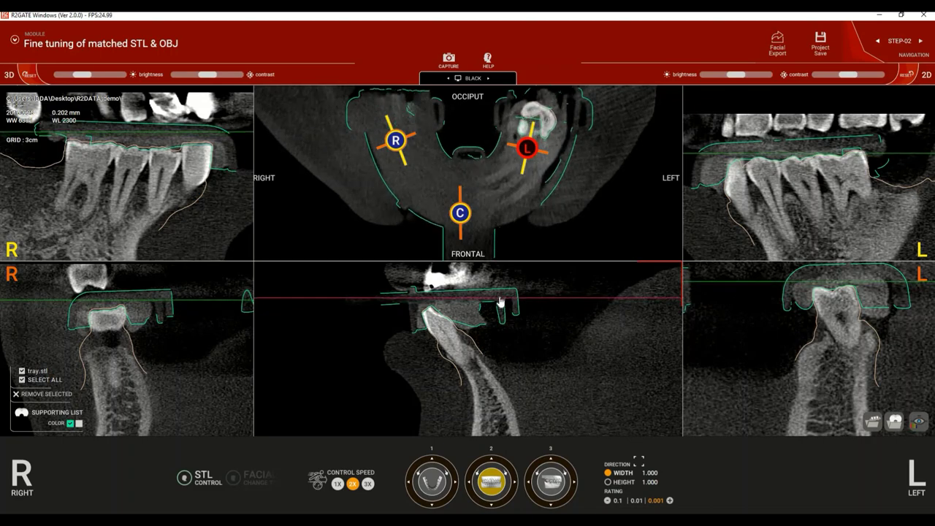
pyautogui.scroll(-2, 500, 304)
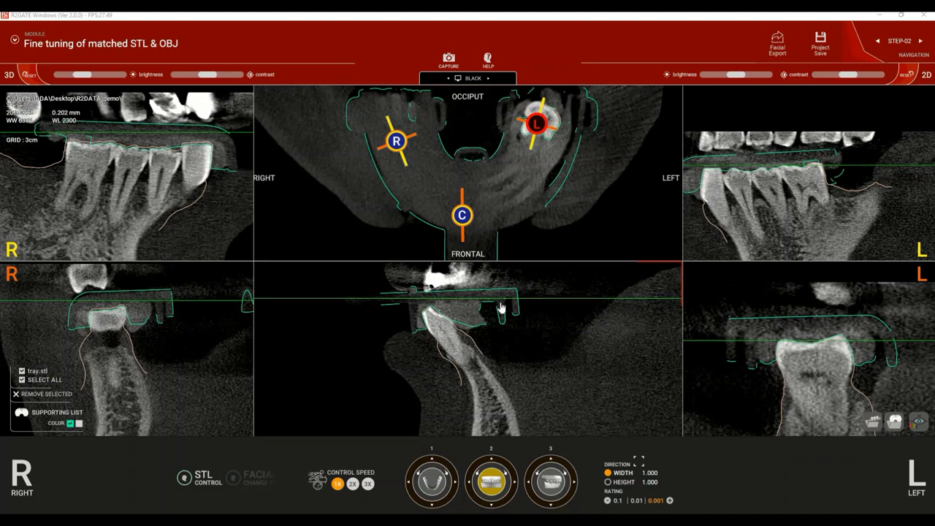
# Remove tray.stl from the supporting list
pyautogui.click(22, 372)
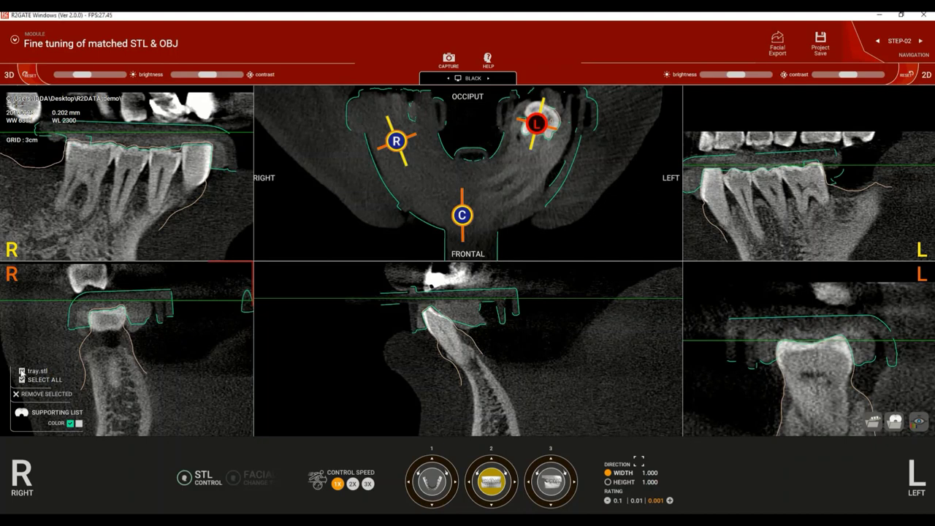
pyautogui.click(22, 379)
pyautogui.click(26, 394)
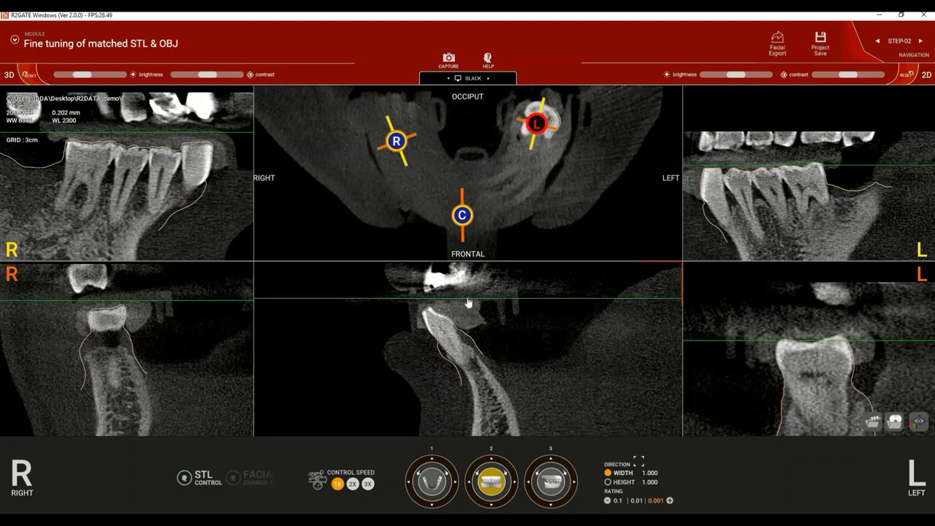
# Examine how the STL outline follows the teeth in the axial slices and in enlarged right and left cross-sections
pyautogui.scroll(5, 468, 302)
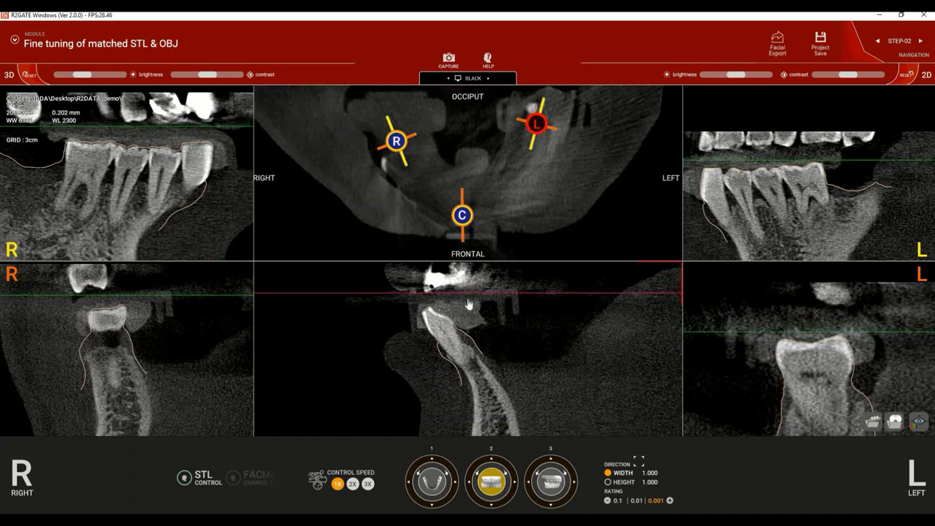
pyautogui.scroll(-10, 468, 304)
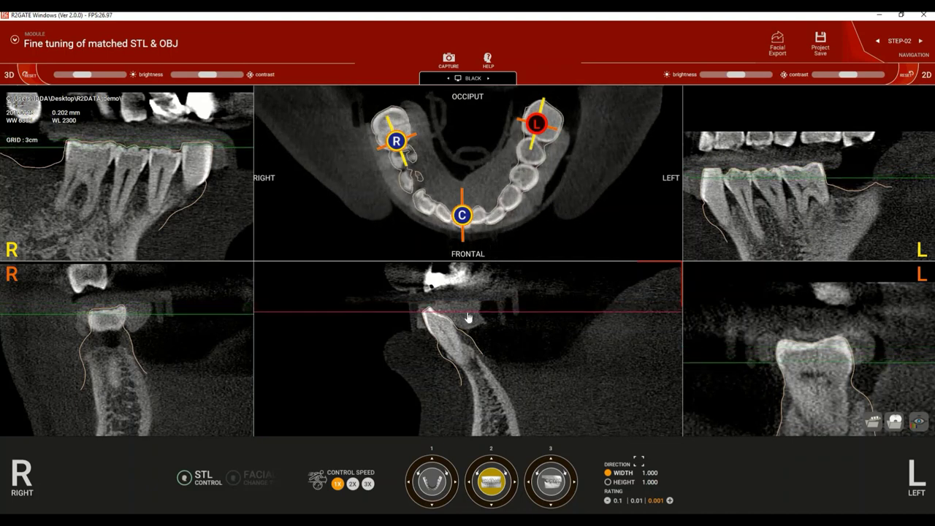
pyautogui.scroll(2, 144, 168)
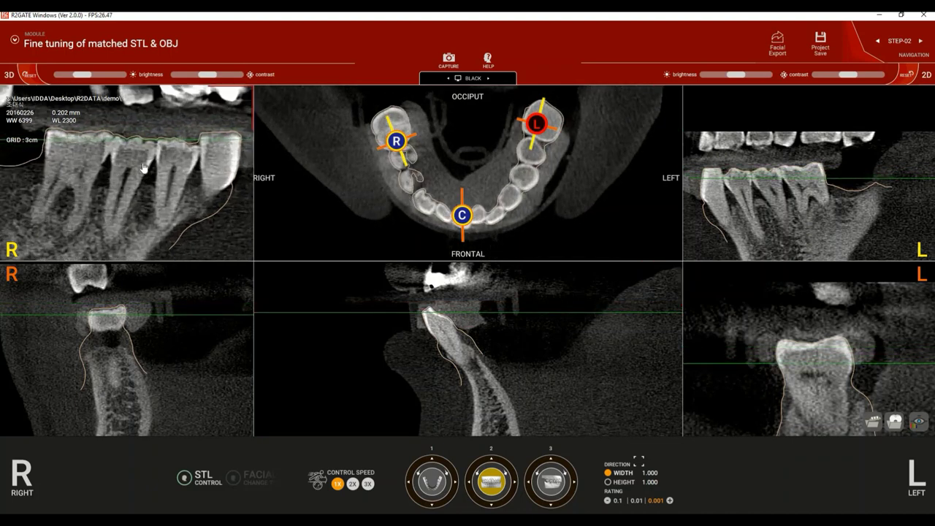
pyautogui.scroll(3, 144, 168)
pyautogui.scroll(2, 772, 202)
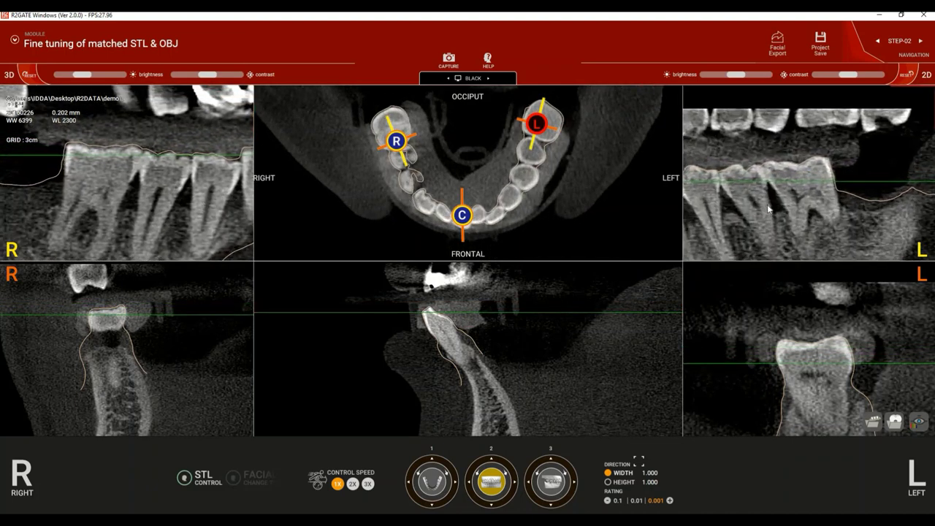
pyautogui.scroll(3, 769, 210)
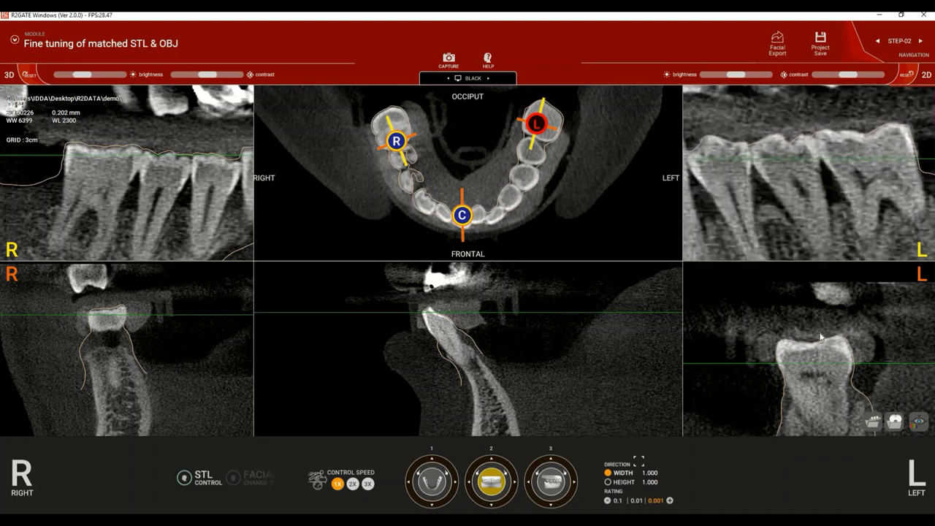
pyautogui.scroll(3, 821, 336)
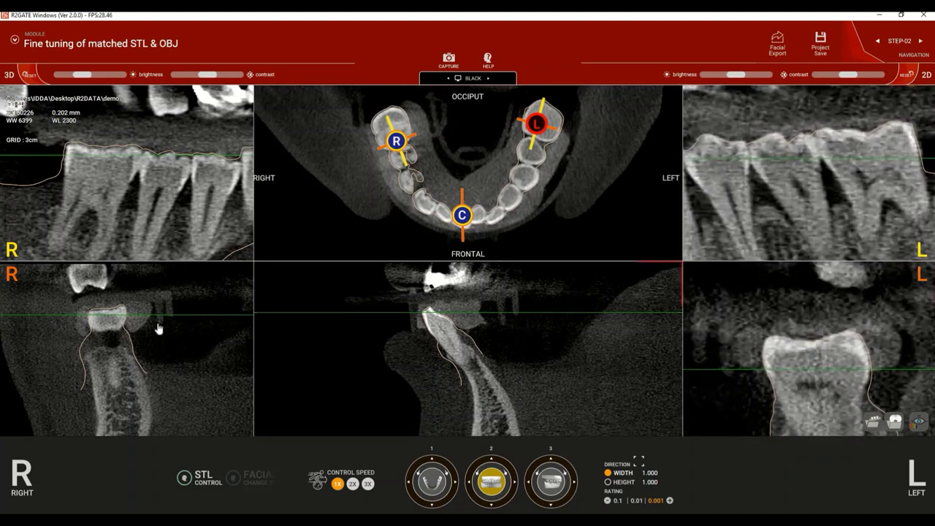
pyautogui.scroll(3, 158, 328)
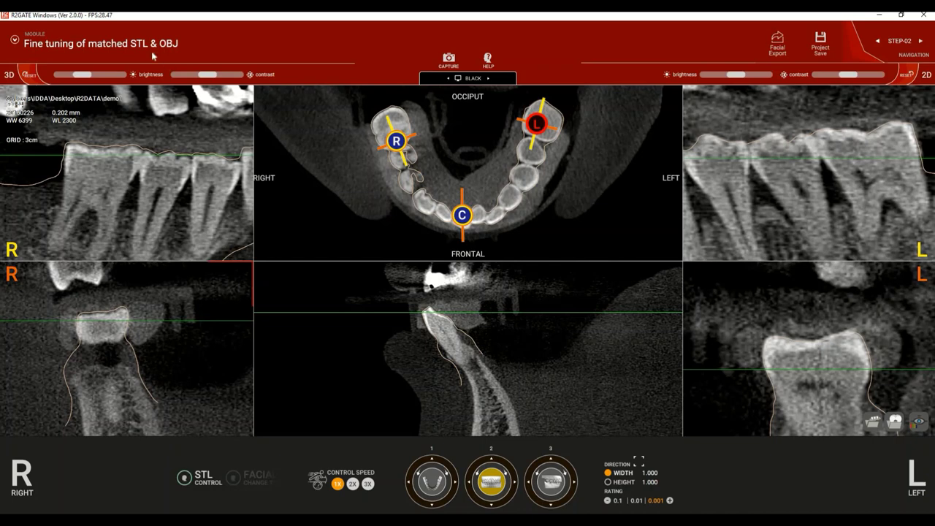
pyautogui.scroll(3, 82, 146)
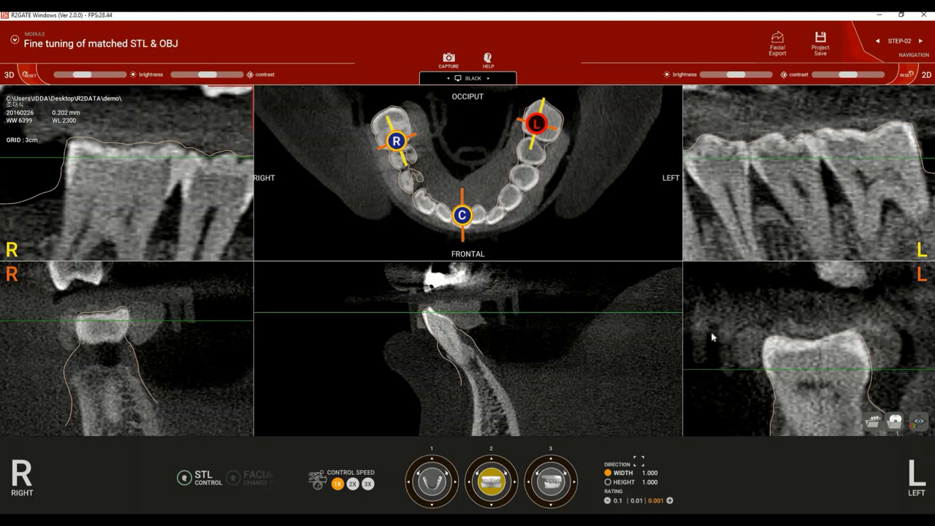
pyautogui.scroll(2, 794, 343)
pyautogui.scroll(1, 795, 343)
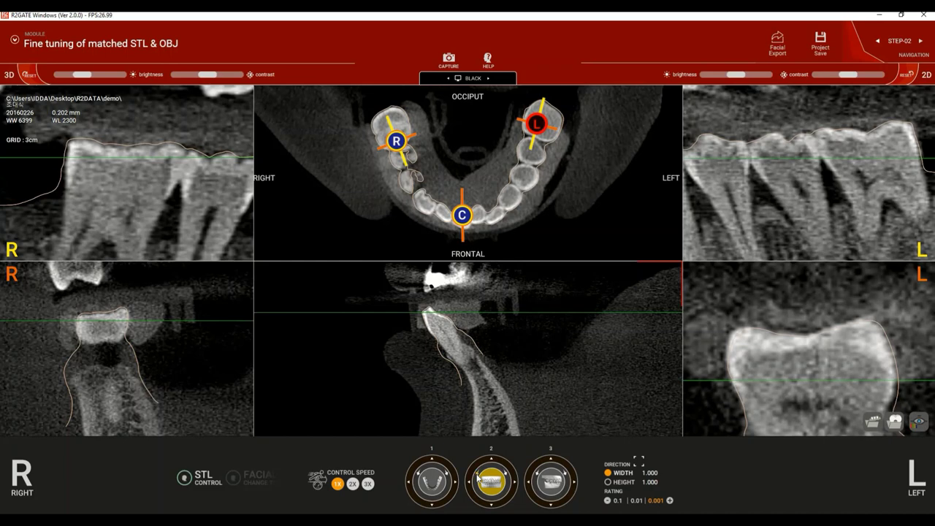
# Shift the STL sideways in the axial plane at 2X control speed, and bring it back onto the tooth outlines
pyautogui.press('1')
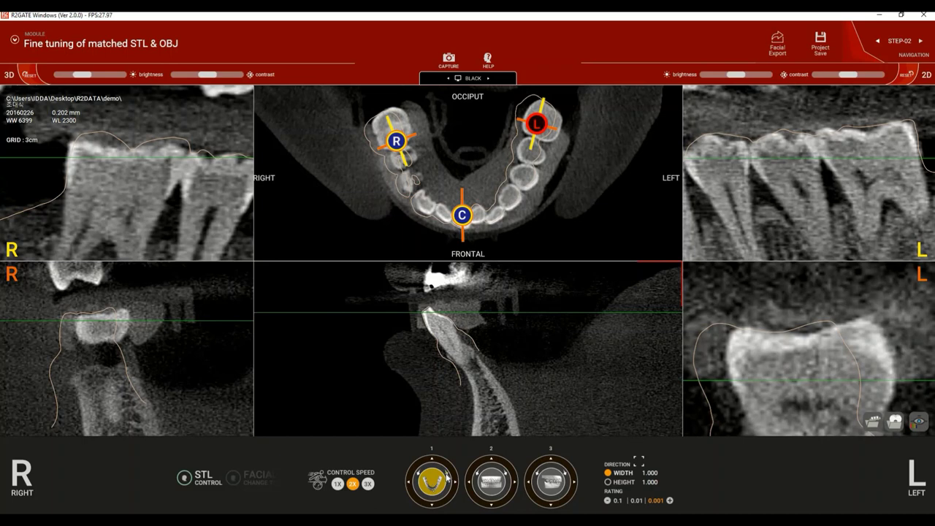
pyautogui.click(448, 479)
pyautogui.click(448, 479)
pyautogui.click(448, 478)
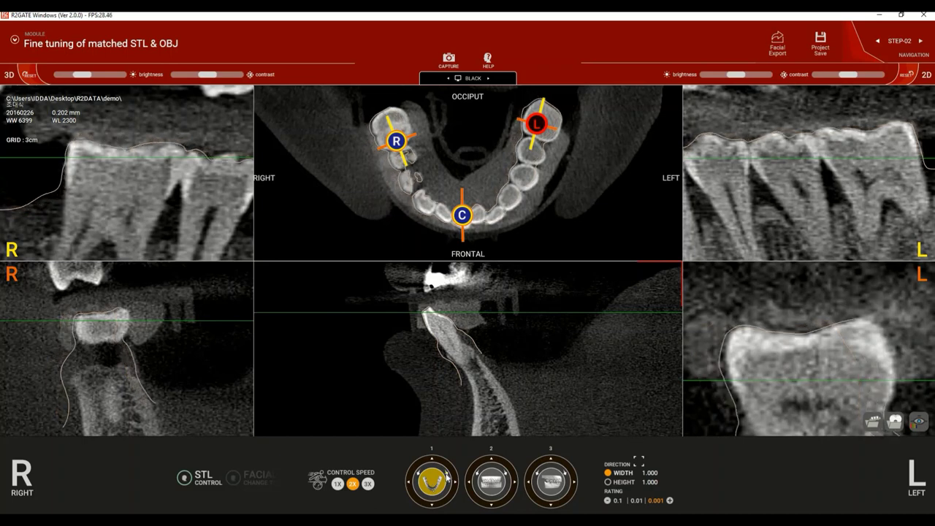
pyautogui.click(447, 478)
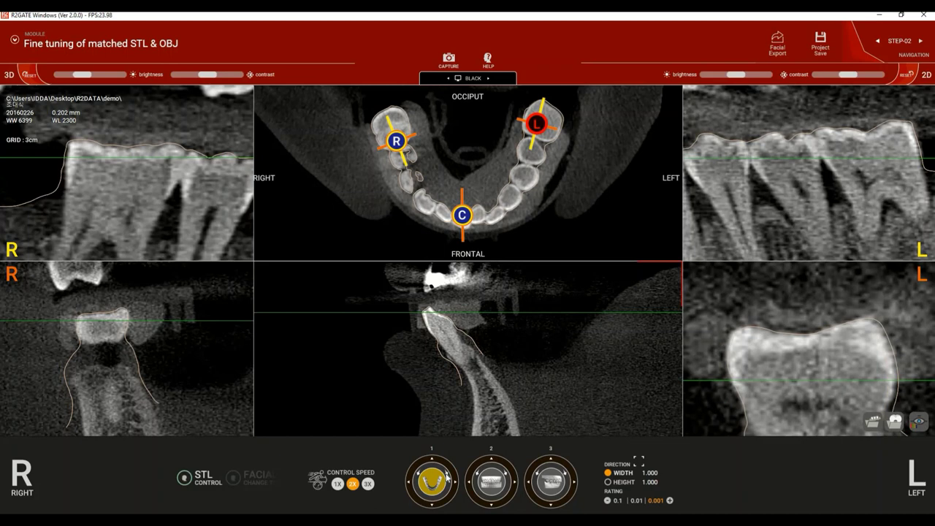
# Enlarge the axial slice, and shift the STL downwards off the crowns and back up with the third STL control
pyautogui.click(337, 484)
pyautogui.scroll(3, 449, 151)
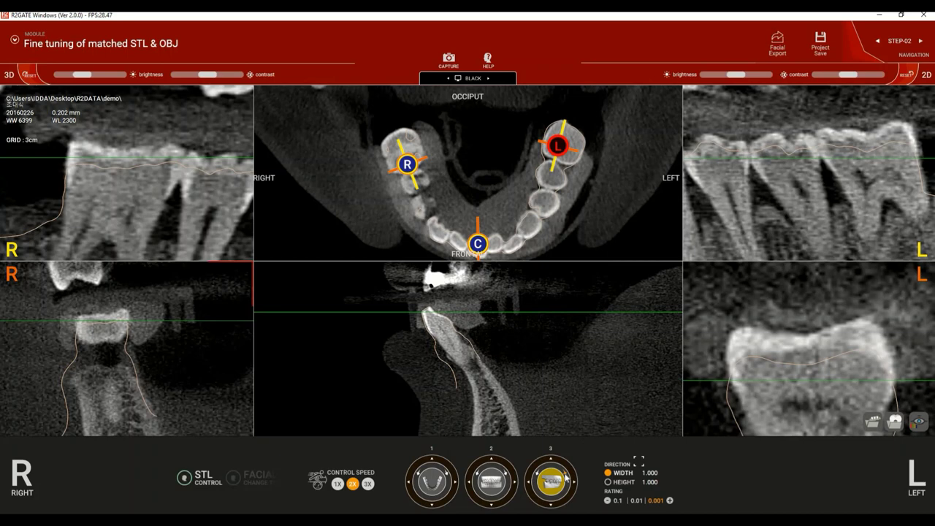
pyautogui.moveTo(566, 479); pyautogui.dragTo(567, 478)
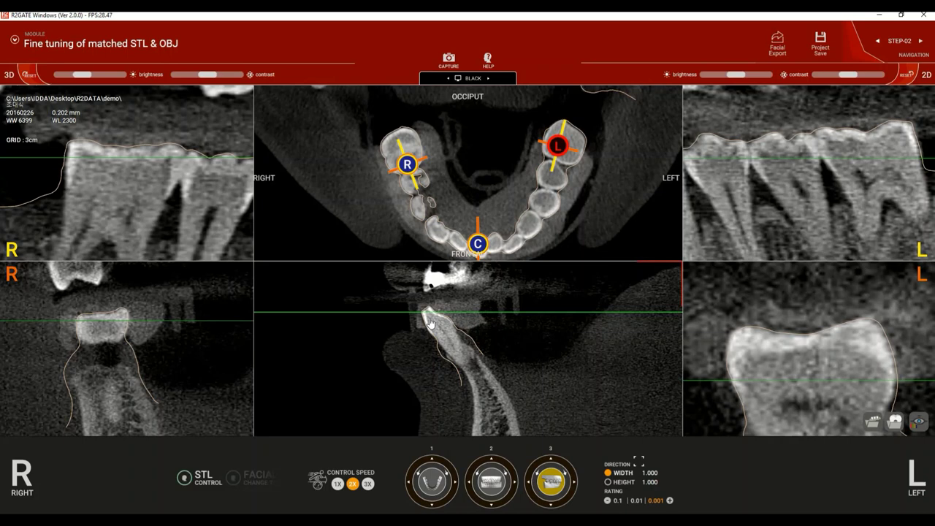
# Nudge and rotate the STL repeatedly in the axial plane, and return it to its matched position on the teeth
pyautogui.press('1')
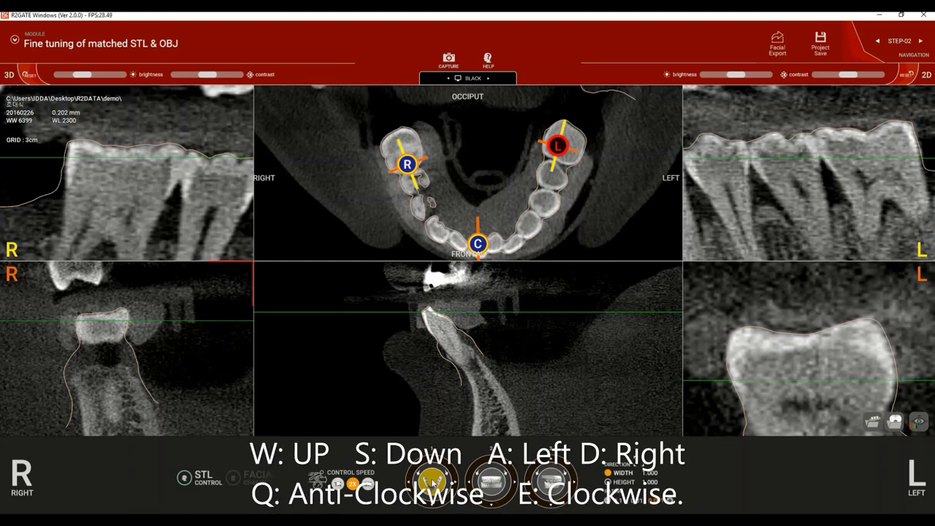
pyautogui.press('q')
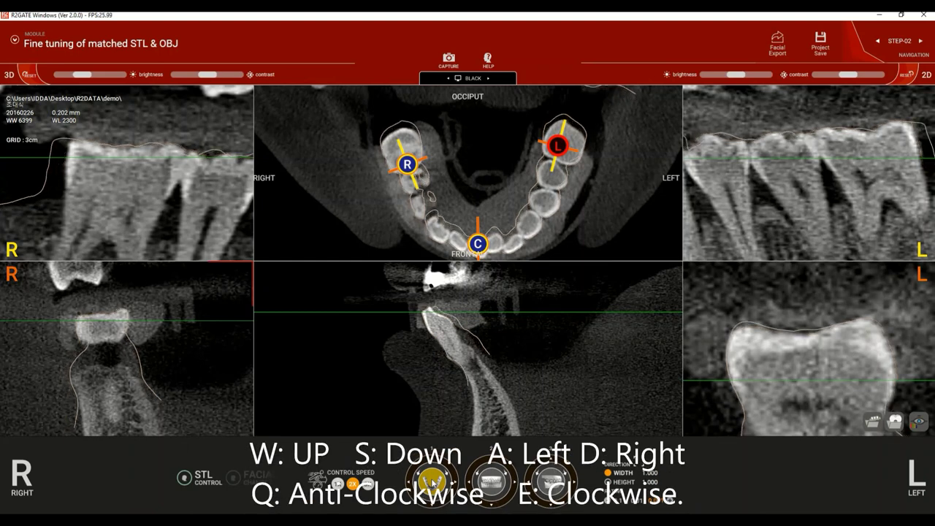
pyautogui.press('q')
pyautogui.press('q')
pyautogui.press('q')
pyautogui.press('q')
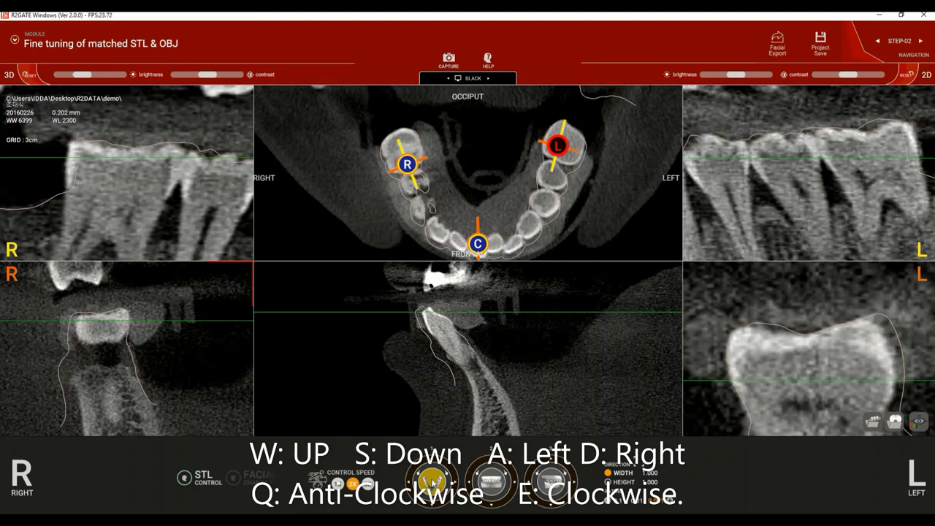
pyautogui.press('q')
pyautogui.press('q')
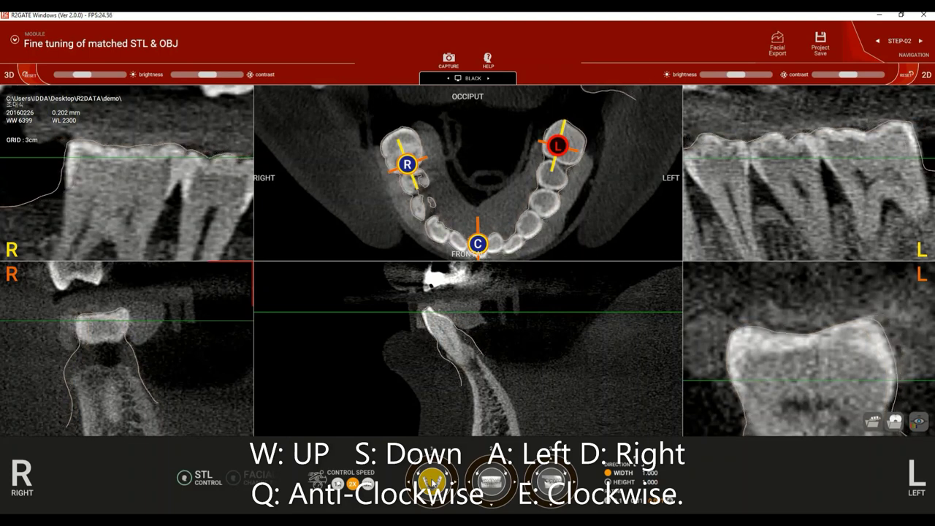
pyautogui.press('q')
pyautogui.press('q')
pyautogui.press('q')
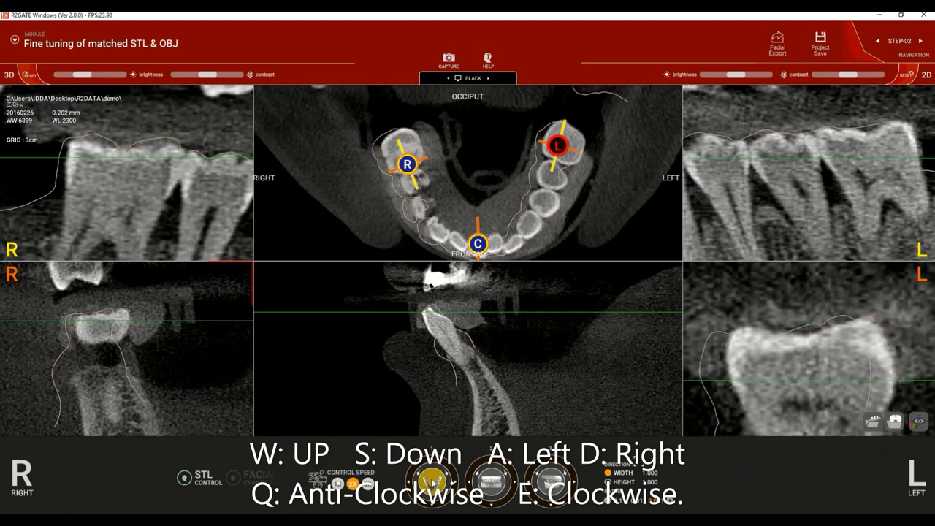
pyautogui.press('q')
pyautogui.press('q')
pyautogui.press('q')
pyautogui.press('q')
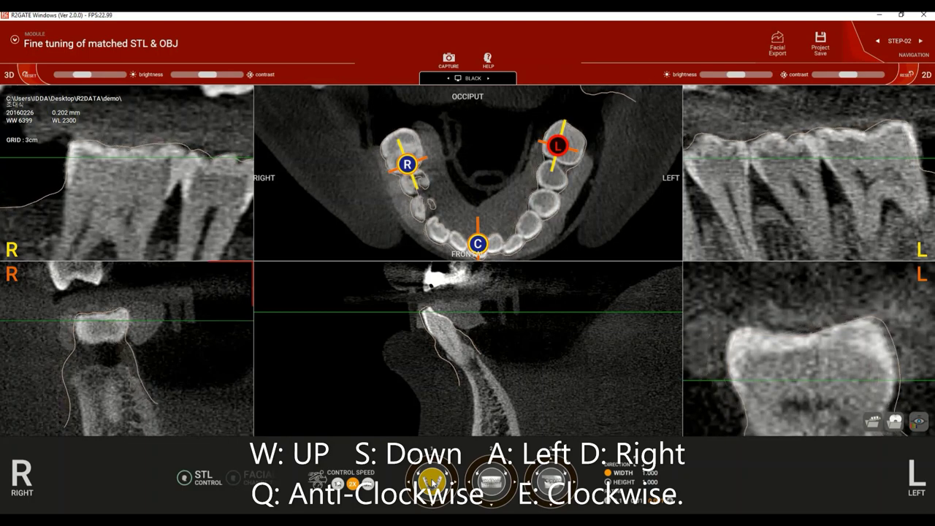
pyautogui.press('q')
pyautogui.press('q')
pyautogui.press('q')
pyautogui.press('q')
pyautogui.press('q')
pyautogui.press('q')
pyautogui.press('q')
pyautogui.press('q')
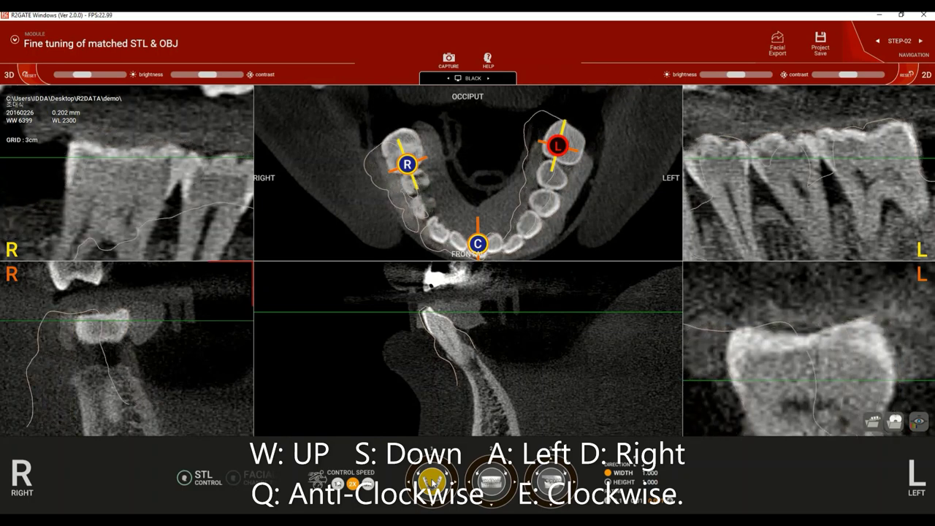
pyautogui.press('q')
pyautogui.press('q')
pyautogui.press('q')
pyautogui.press('q')
pyautogui.press('q')
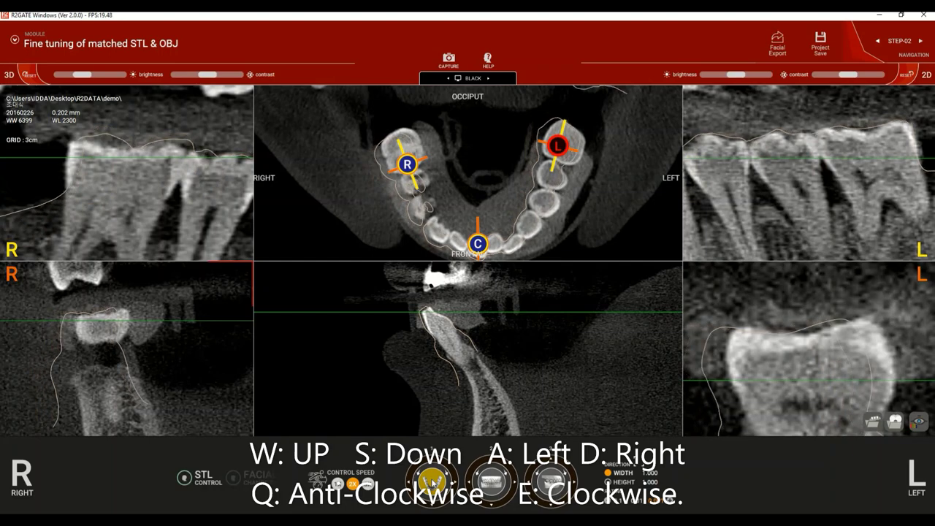
pyautogui.press('q')
pyautogui.press('q')
pyautogui.press('q')
pyautogui.press('q')
pyautogui.press('q')
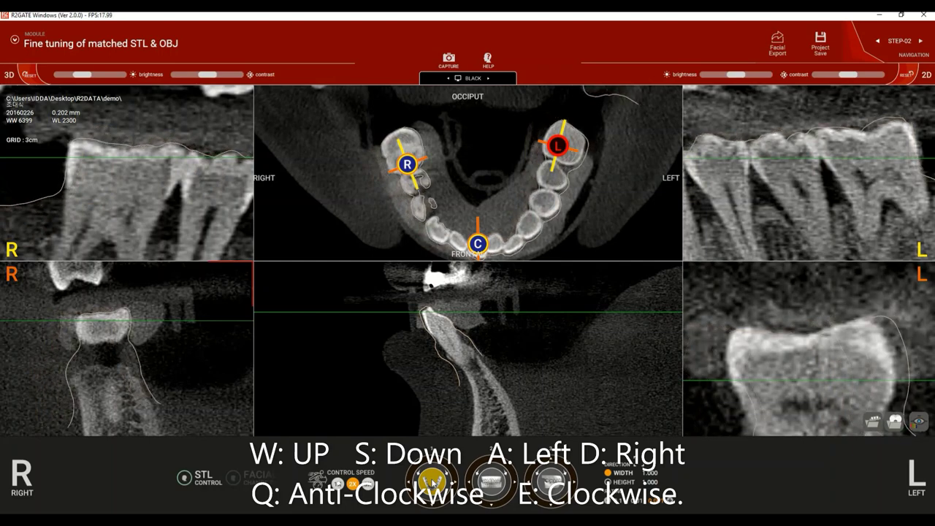
pyautogui.press('q')
pyautogui.press('q')
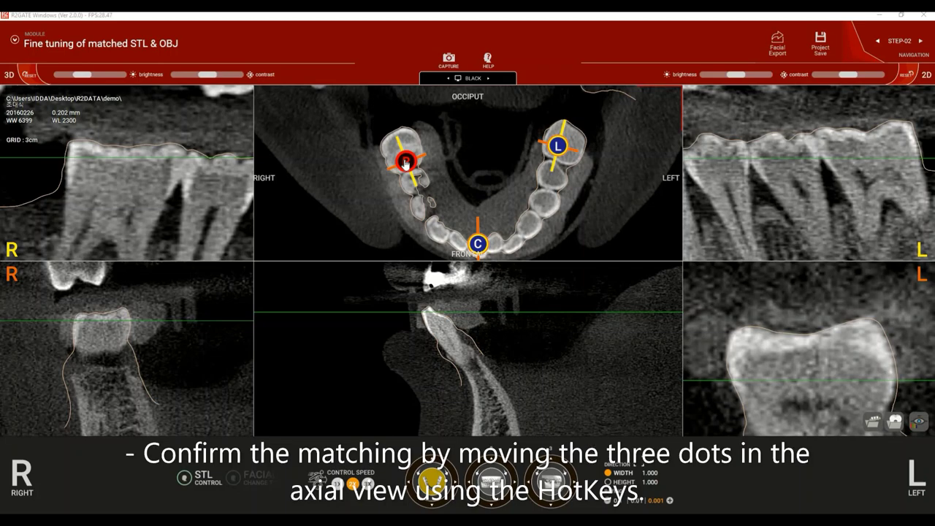
# Move the R marker to the back edge of the last right molar and back, checking the STL outline in cross-section
pyautogui.press('w')
pyautogui.press('w')
pyautogui.press('w')
pyautogui.press('w')
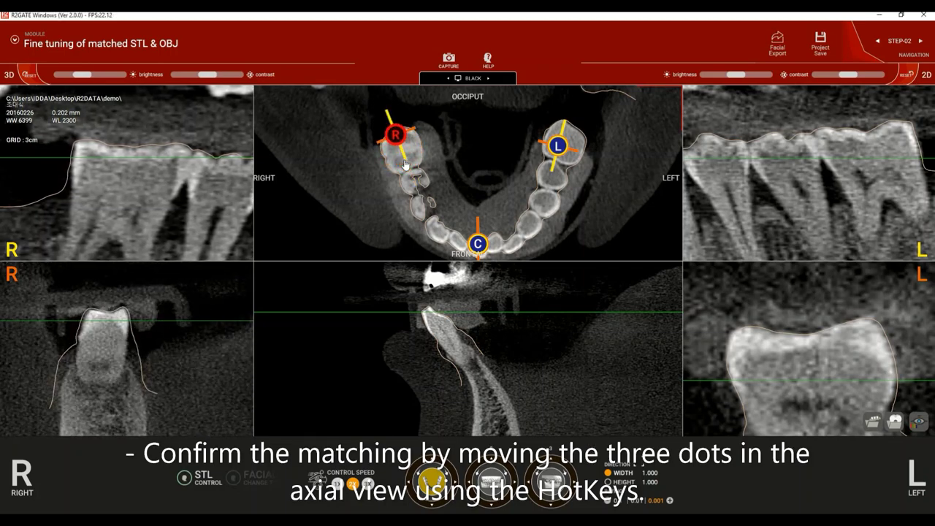
pyautogui.press('s')
pyautogui.press('s')
pyautogui.press('s')
pyautogui.press('s')
pyautogui.press('s')
pyautogui.press('s')
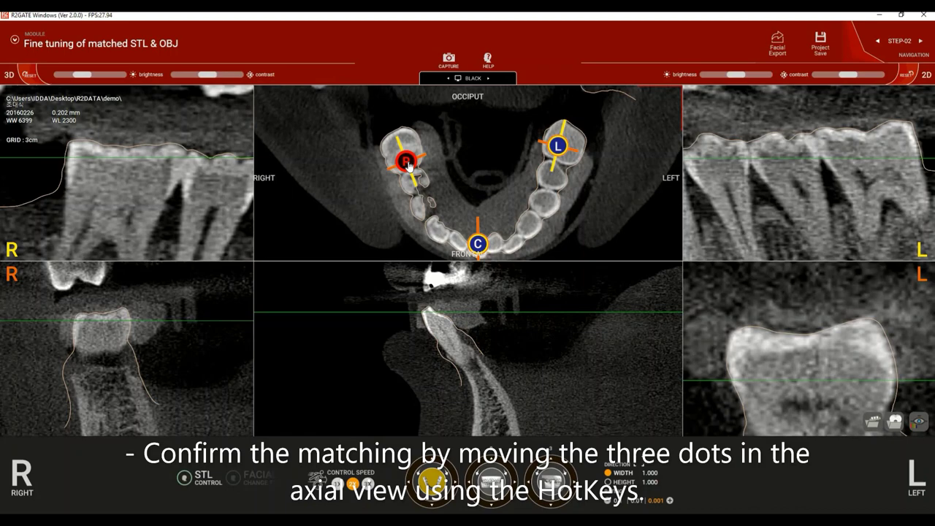
# Move the R marker forward over the right premolars and return it to the molar, checking the STL outline
pyautogui.press('s')
pyautogui.press('s')
pyautogui.press('s')
pyautogui.press('s')
pyautogui.press('s')
pyautogui.press('s')
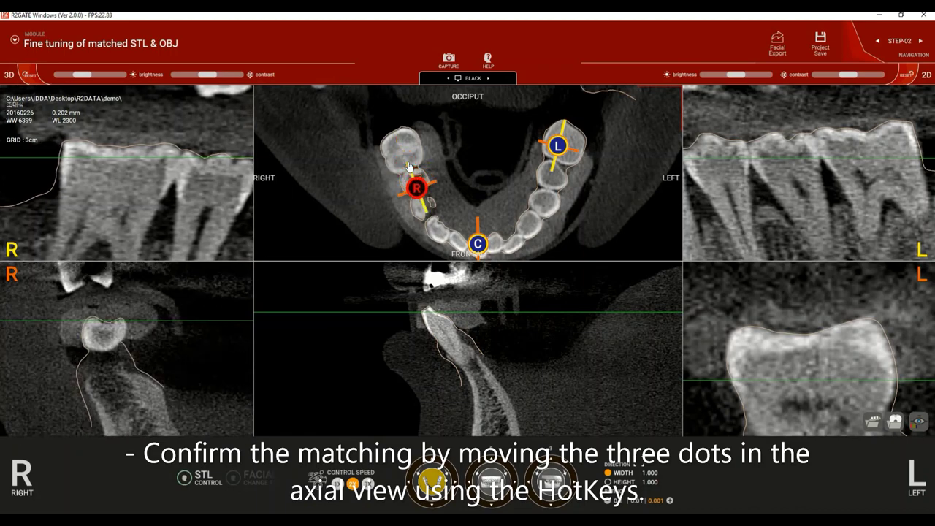
pyautogui.press('s')
pyautogui.press('s')
pyautogui.press('s')
pyautogui.press('s')
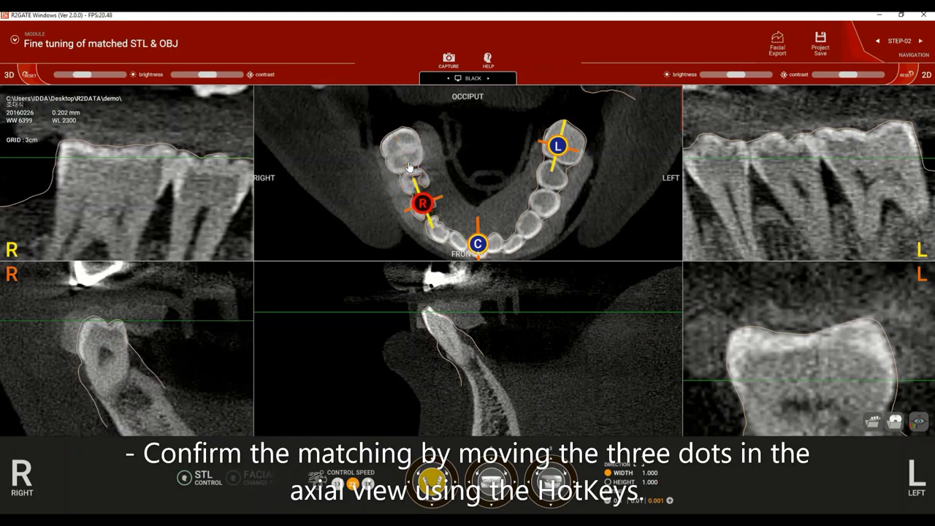
pyautogui.press('w')
pyautogui.press('w')
pyautogui.press('w')
pyautogui.press('w')
pyautogui.press('w')
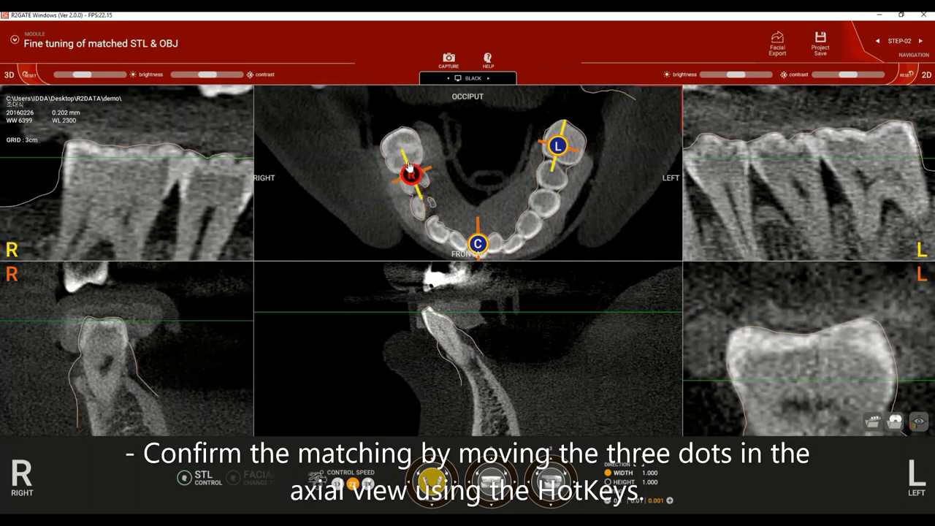
pyautogui.press('w')
pyautogui.press('w')
pyautogui.press('w')
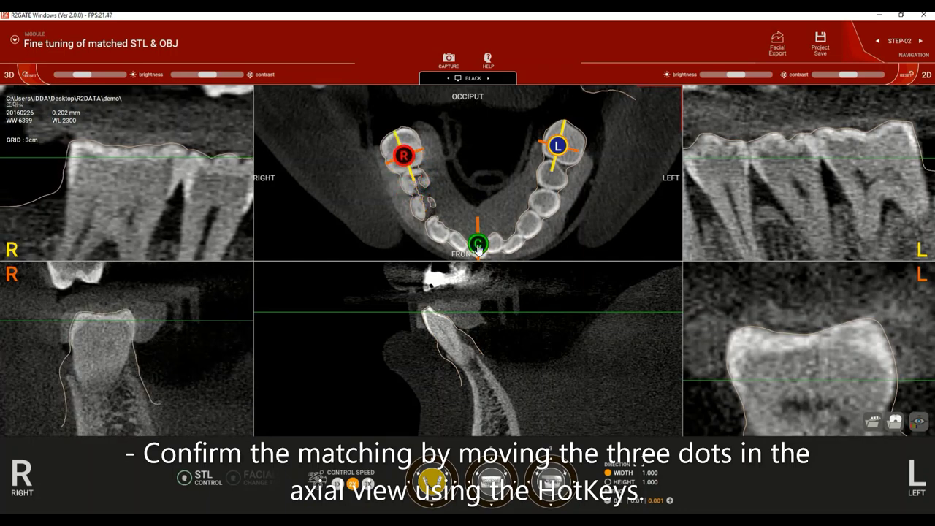
# Move the C marker from the midline toward the right canine to check the STL outline on the front teeth
pyautogui.click(478, 246)
pyautogui.press('a')
pyautogui.press('a')
pyautogui.press('a')
pyautogui.press('a')
pyautogui.press('a')
pyautogui.press('a')
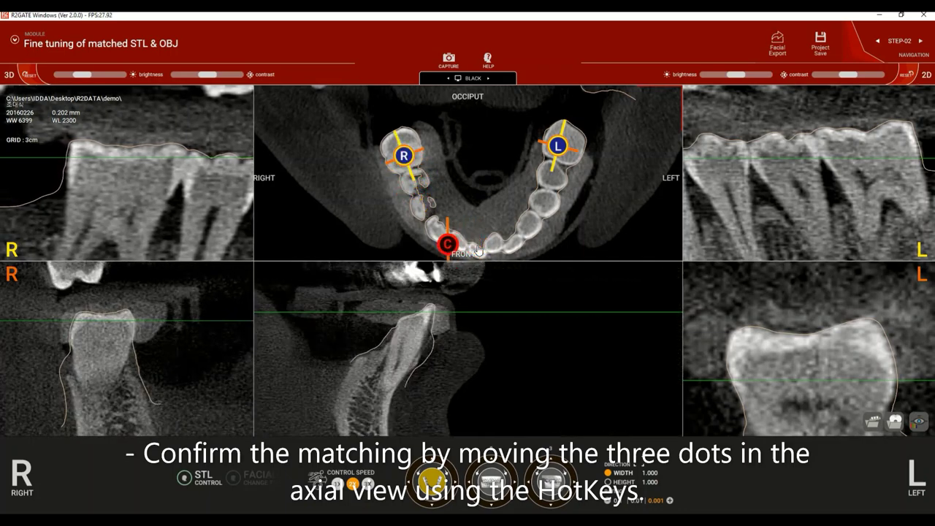
pyautogui.press('a')
pyautogui.press('a')
# Move the C marker across the incisors to the patient's left side and slightly back, checking the STL outline
pyautogui.press('d')
pyautogui.press('d')
pyautogui.press('d')
pyautogui.press('d')
pyautogui.press('d')
pyautogui.press('d')
pyautogui.press('d')
pyautogui.press('d')
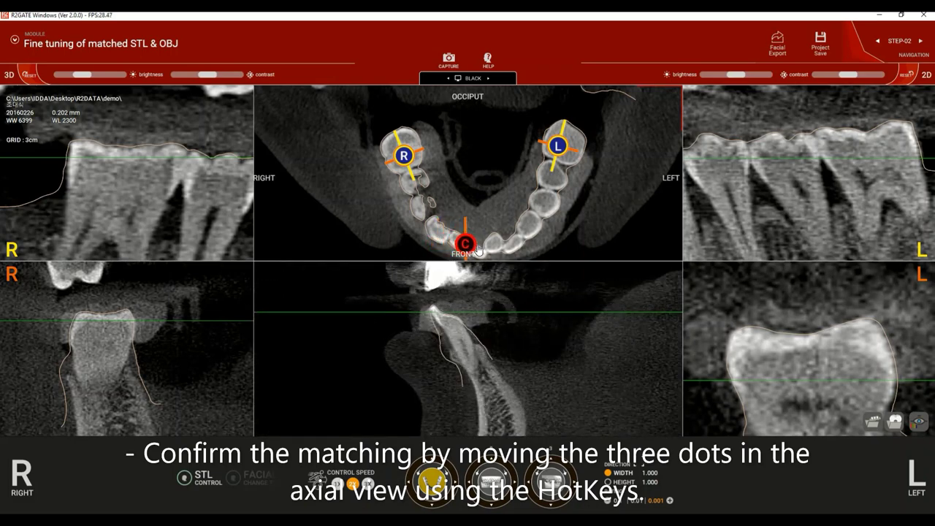
pyautogui.press('d')
pyautogui.press('d')
pyautogui.press('d')
pyautogui.press('d')
pyautogui.press('d')
pyautogui.press('d')
pyautogui.press('d')
pyautogui.press('d')
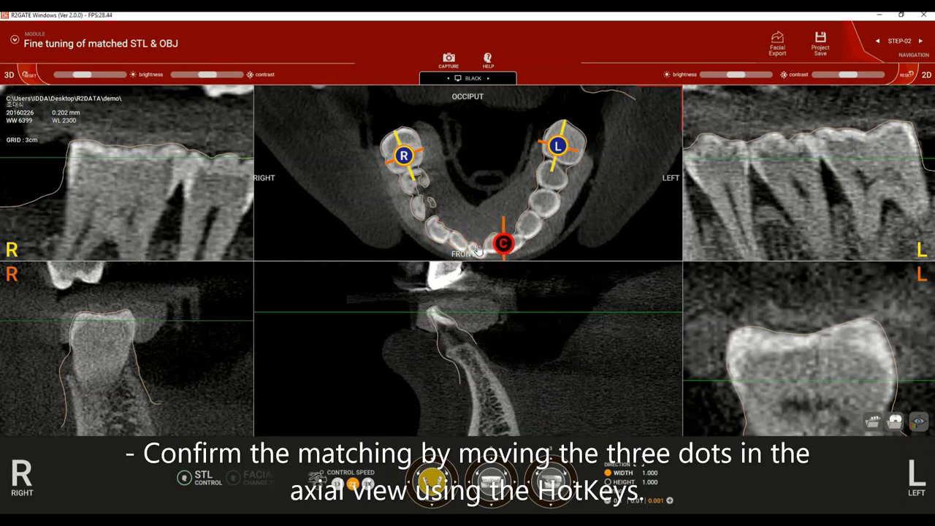
pyautogui.press('a')
pyautogui.press('a')
pyautogui.press('a')
# Move the L marker forward to the left premolars and partway back, checking the STL outline in cross-section
pyautogui.click(558, 148)
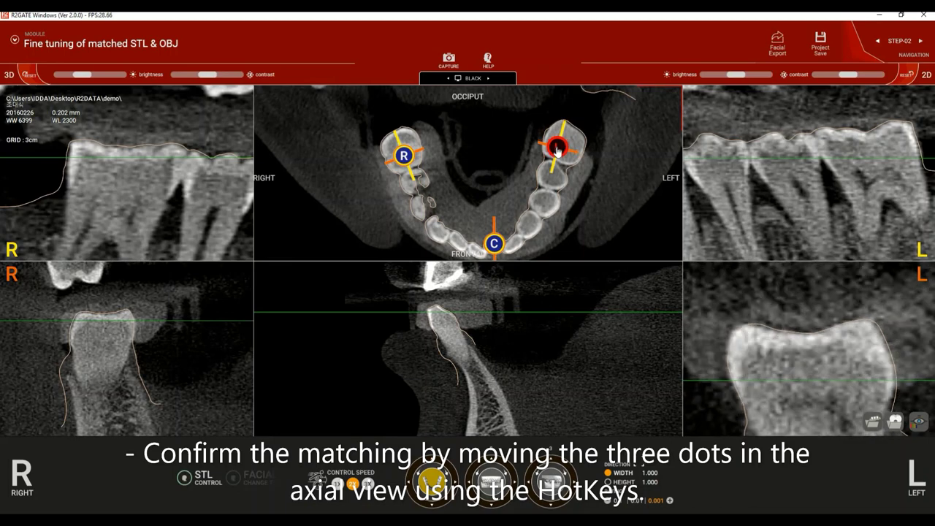
pyautogui.press('a')
pyautogui.press('a')
pyautogui.press('a')
pyautogui.press('a')
pyautogui.press('a')
pyautogui.press('a')
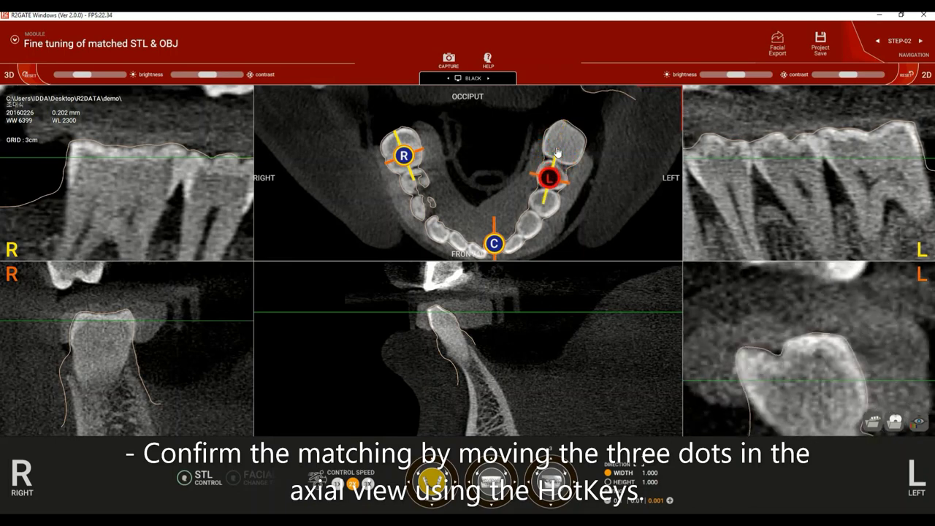
pyautogui.press('a')
pyautogui.press('a')
pyautogui.press('a')
pyautogui.press('a')
pyautogui.press('a')
pyautogui.press('a')
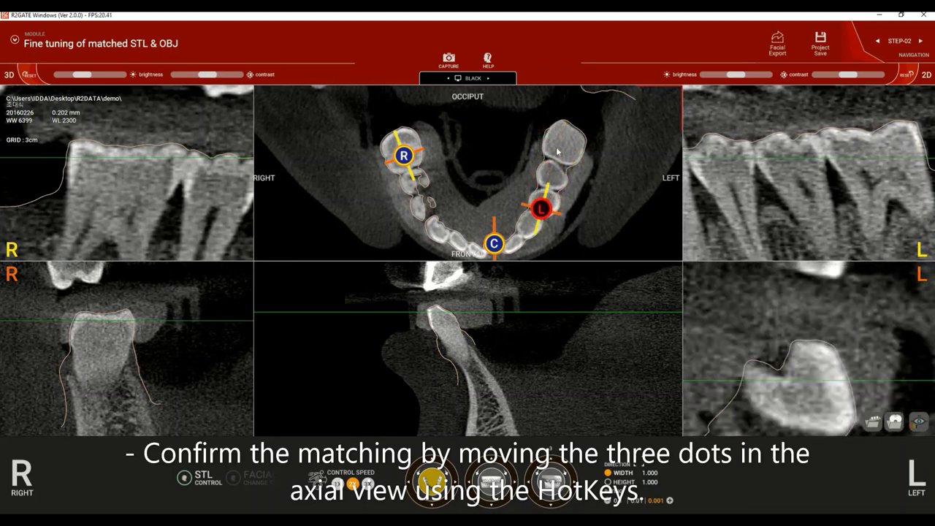
pyautogui.press('d')
pyautogui.press('d')
pyautogui.press('d')
pyautogui.press('d')
pyautogui.press('d')
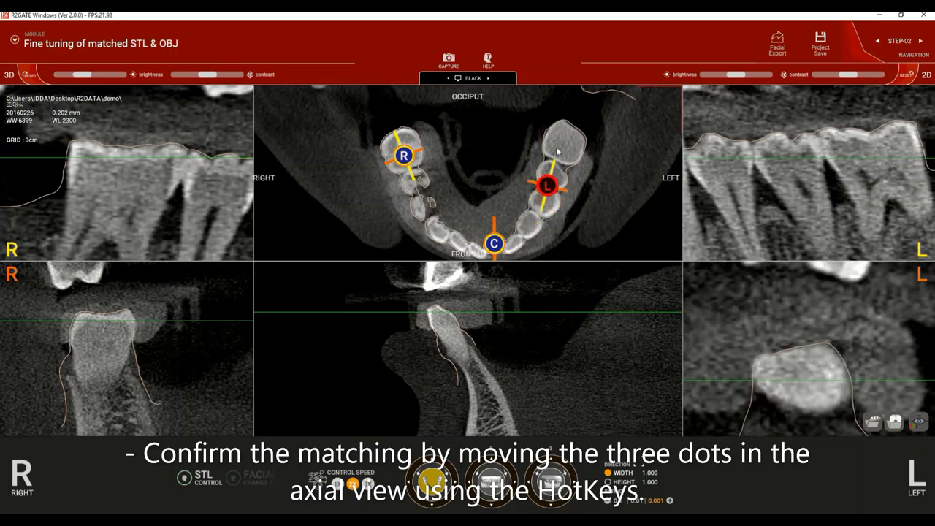
pyautogui.press('d')
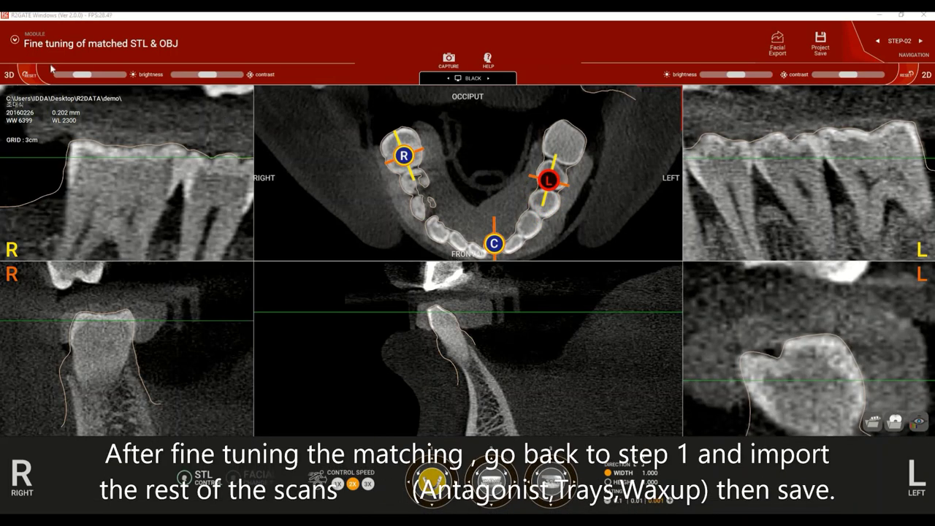
# Return to step 01, CBCT & STL Matching, and import upper.jaw.stl, waxup 37.stl and waxup 47.stl as supporting STLs
pyautogui.click(88, 43)
pyautogui.click(175, 137)
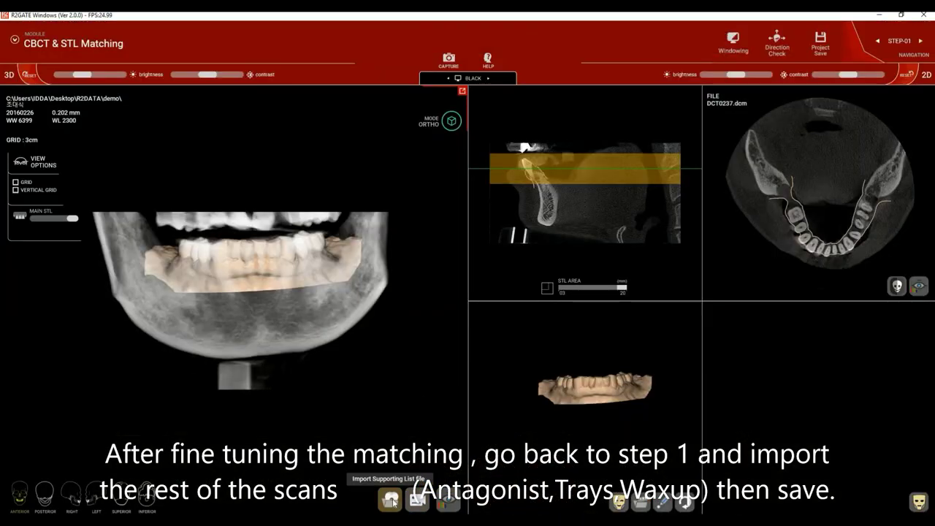
pyautogui.click(391, 500)
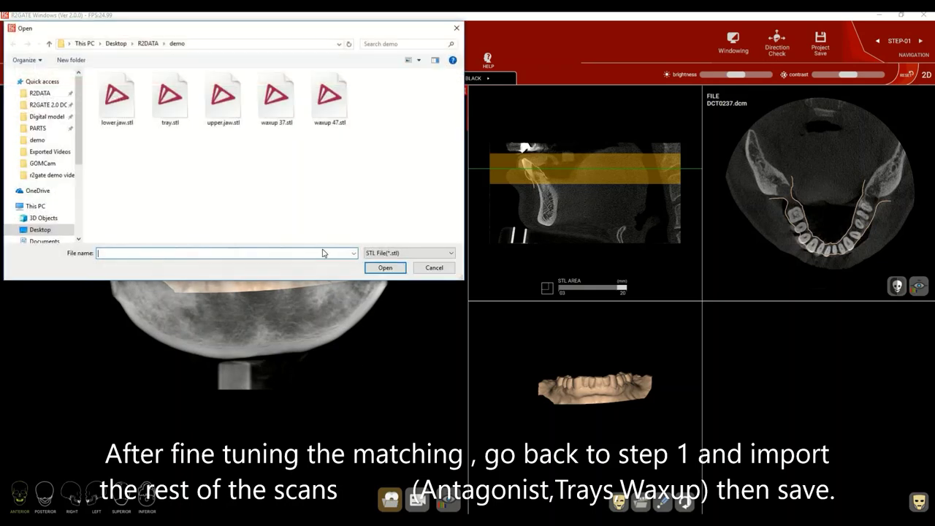
pyautogui.click(224, 110)
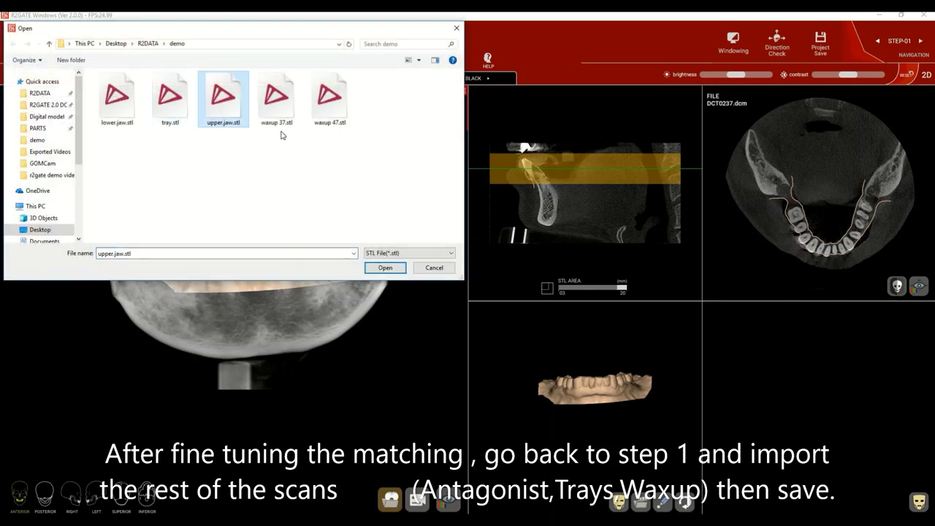
pyautogui.keyDown('ctrl'); pyautogui.click(274, 110); pyautogui.keyUp('ctrl')
pyautogui.keyDown('ctrl'); pyautogui.click(350, 108); pyautogui.keyUp('ctrl')
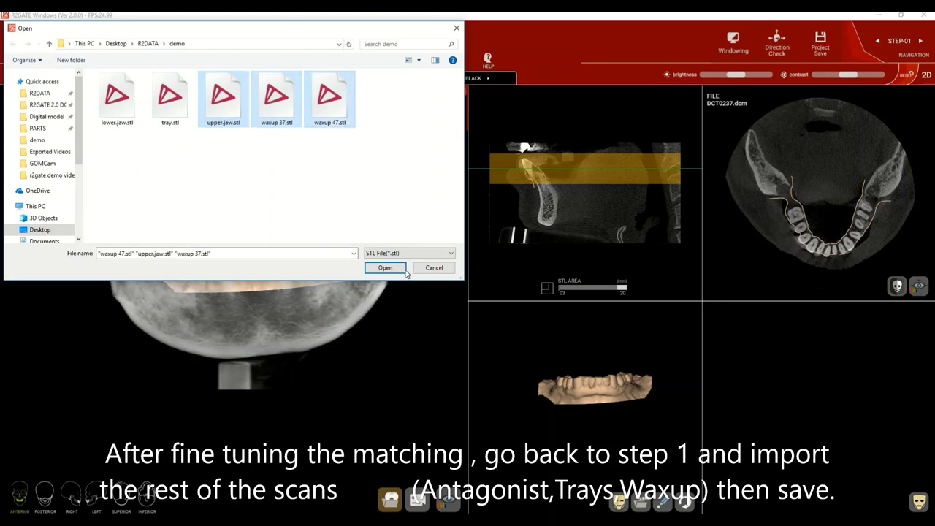
pyautogui.click(400, 273)
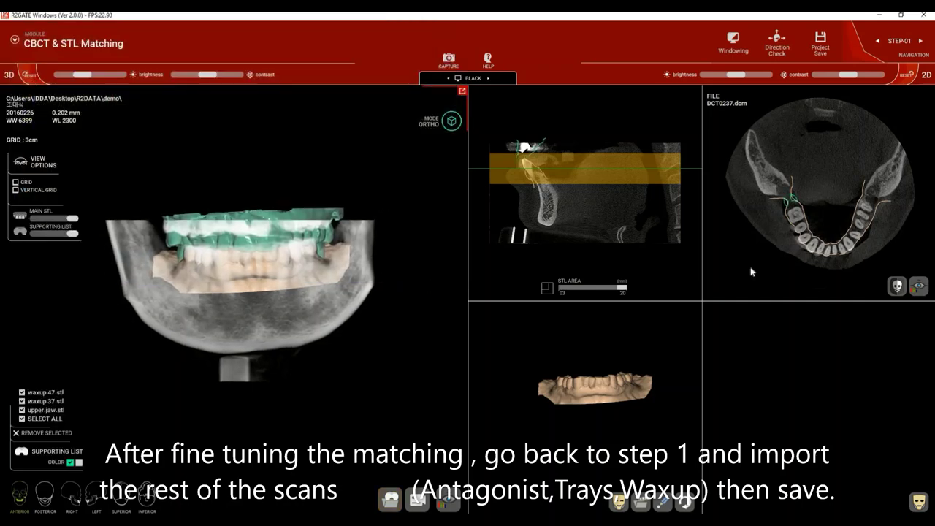
# Save the project as 1 in the demo case folder and acknowledge the save
pyautogui.click(820, 52)
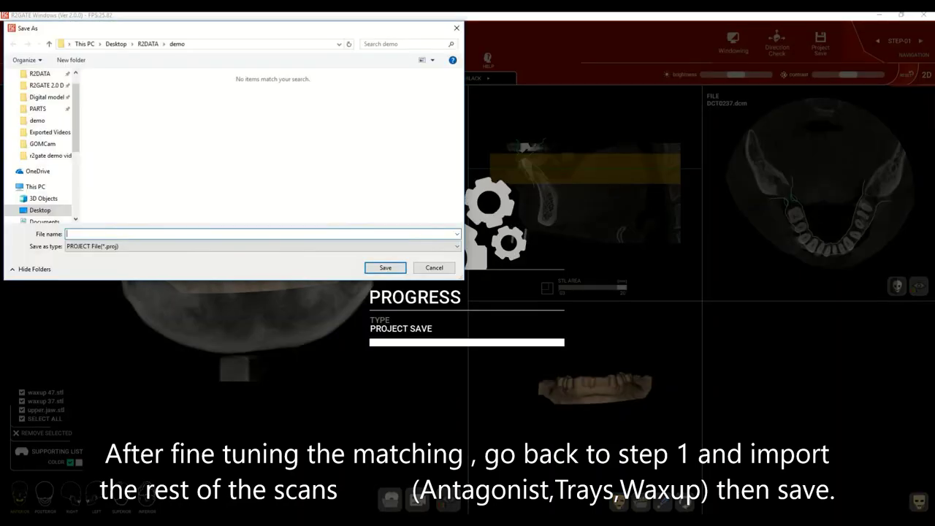
pyautogui.write('1')
pyautogui.click(381, 267)
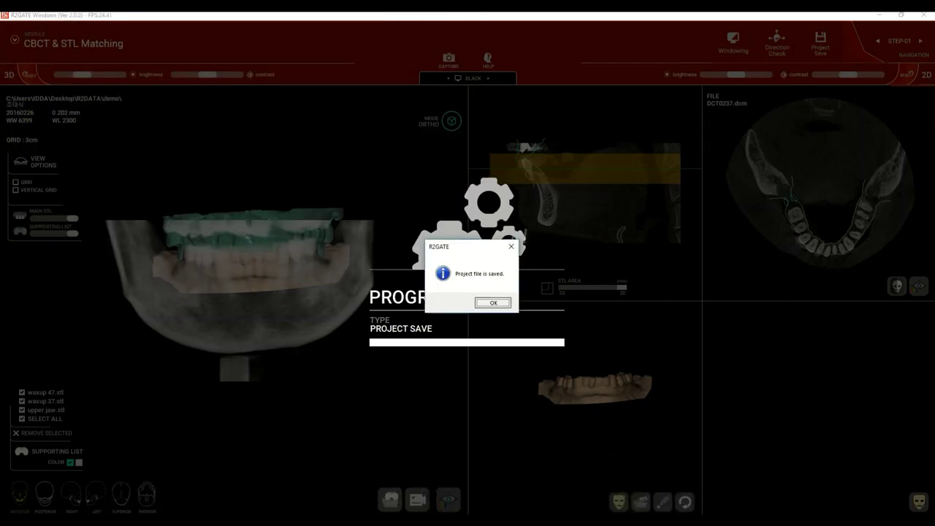
pyautogui.click(491, 304)
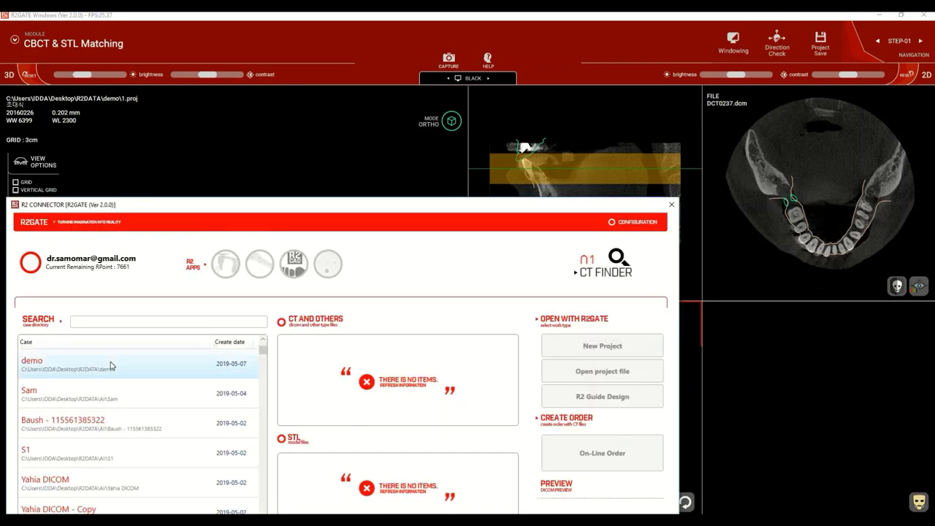
# Open the demo case's folder in File Explorer and check the contents of its Project BackUp subfolder
pyautogui.click(111, 362)
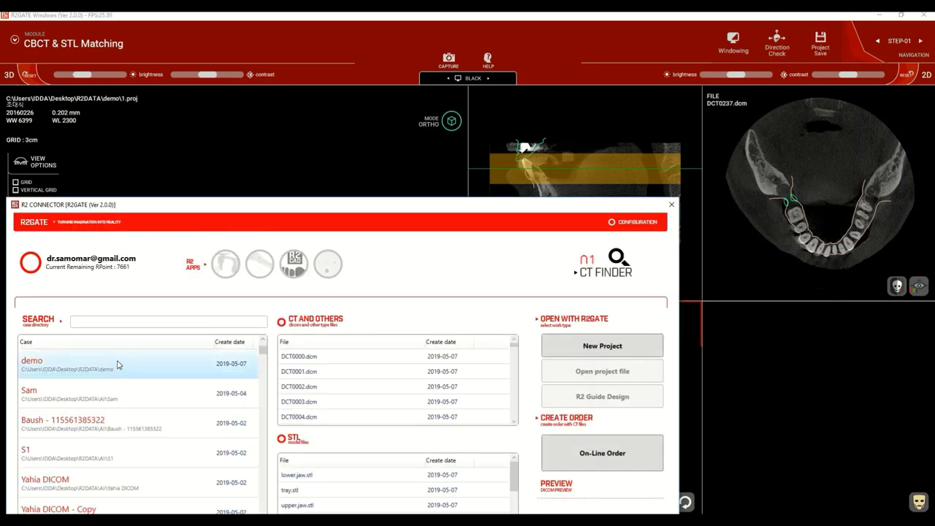
pyautogui.click(604, 254)
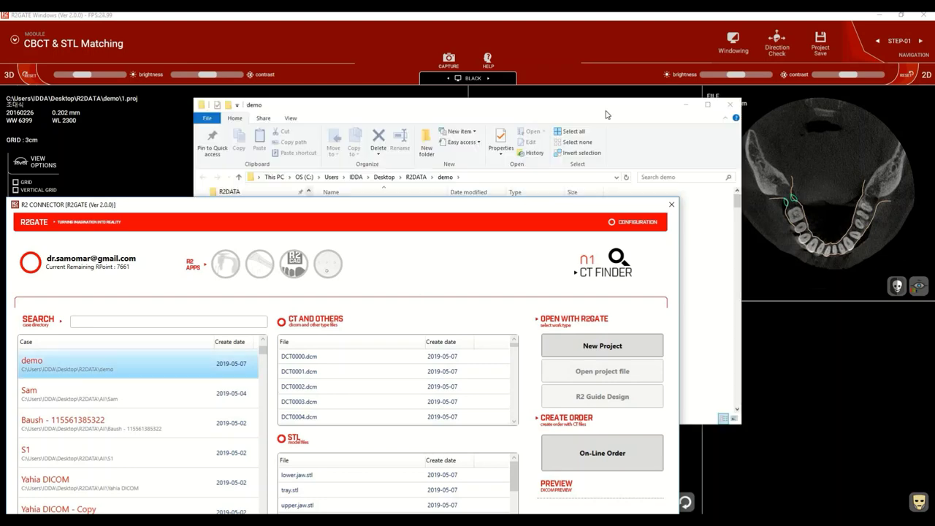
pyautogui.click(474, 111)
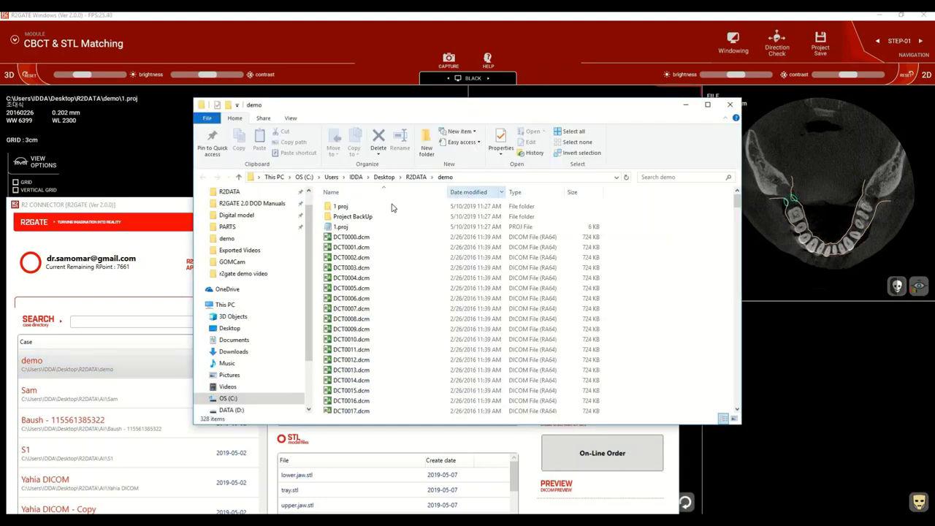
pyautogui.doubleClick(349, 216)
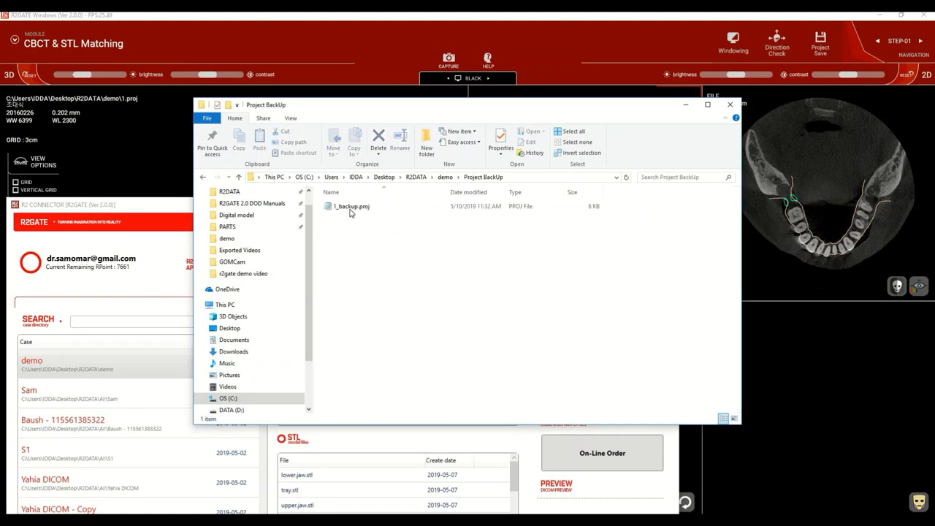
pyautogui.press('BackSpace')
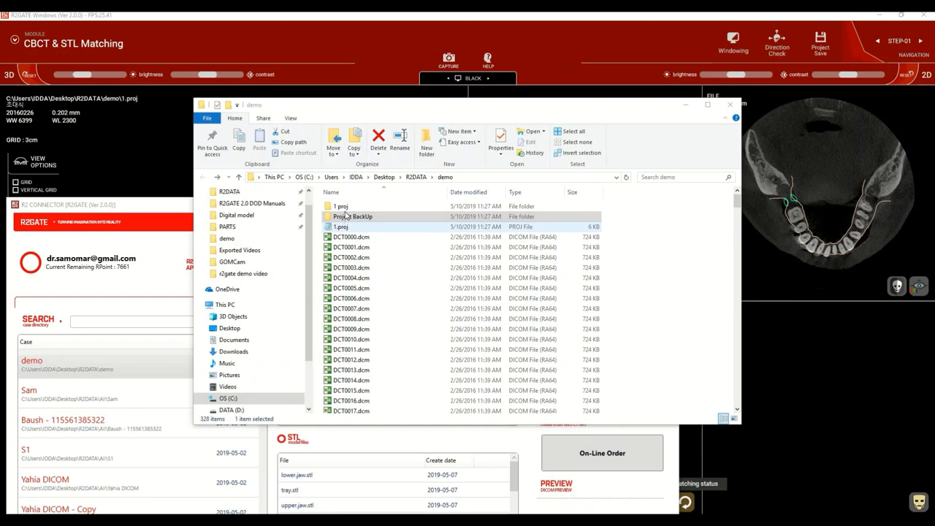
# Open all four STL files from the 1 proj folder in 3Shape 3D Viewer and inspect how the models are aligned
pyautogui.doubleClick(345, 208)
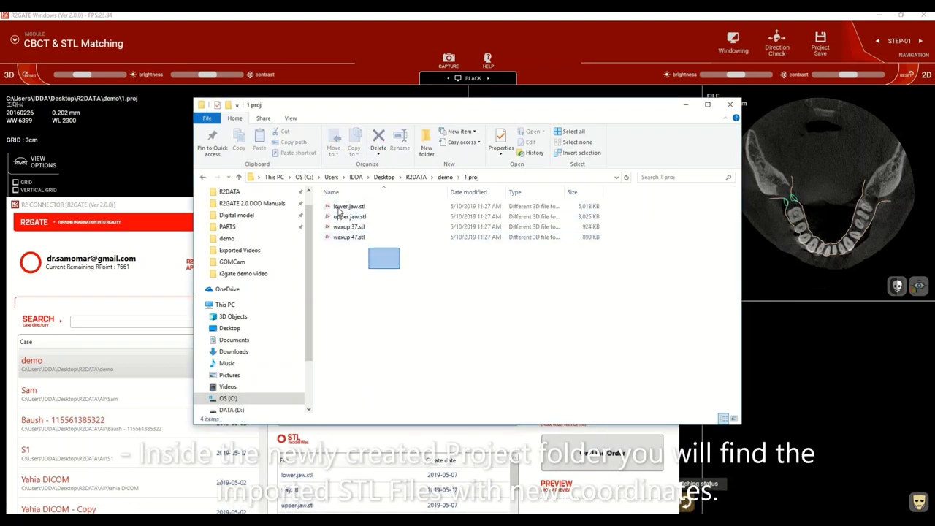
pyautogui.moveTo(398, 269); pyautogui.dragTo(338, 211)
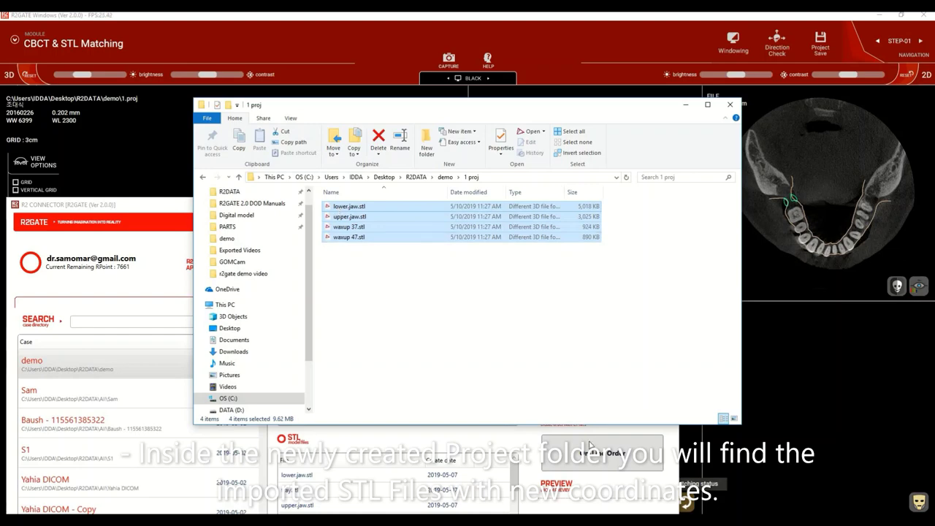
pyautogui.press('Return')
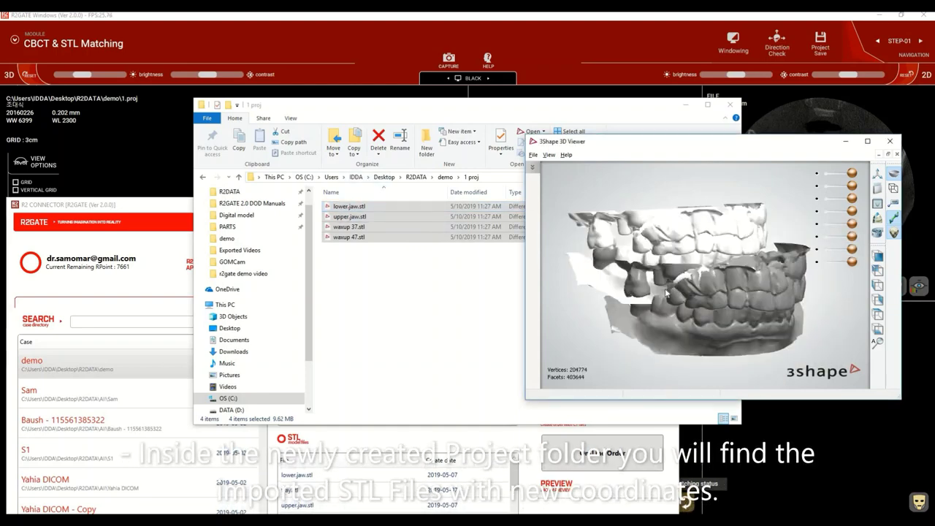
pyautogui.moveTo(679, 296); pyautogui.dragTo(635, 286, button='right')
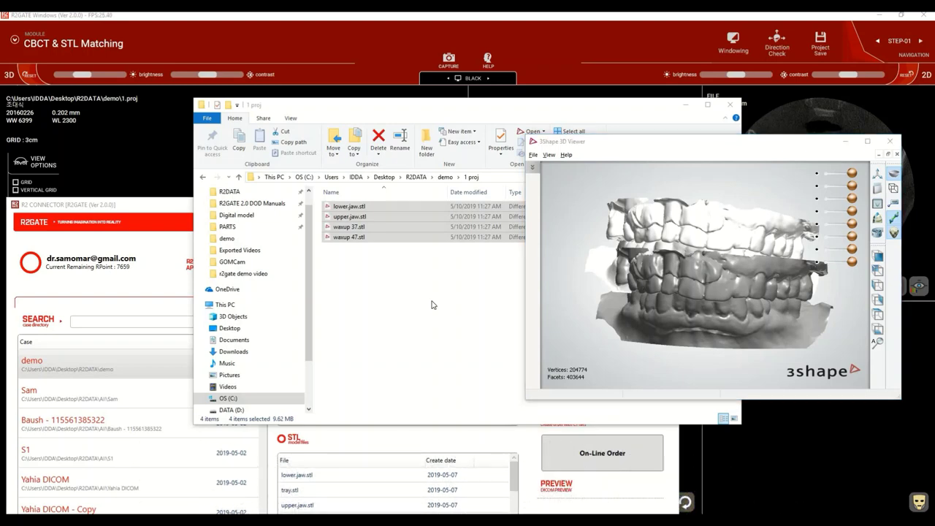
# Go back to the demo folder and select the original STL files, from lower.jaw.stl to waxup 47.stl, to compare with the exported set
pyautogui.click(498, 264)
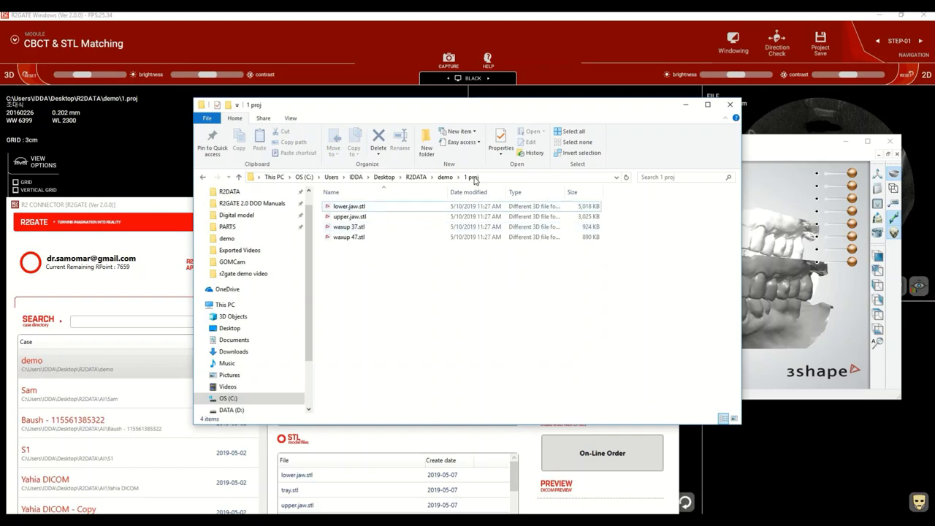
pyautogui.press('BackSpace')
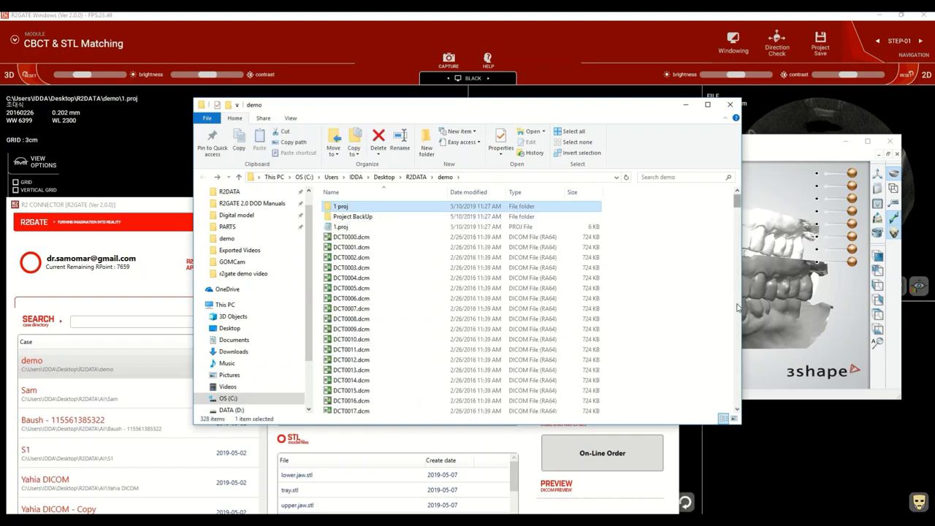
pyautogui.scroll(-20, 738, 306)
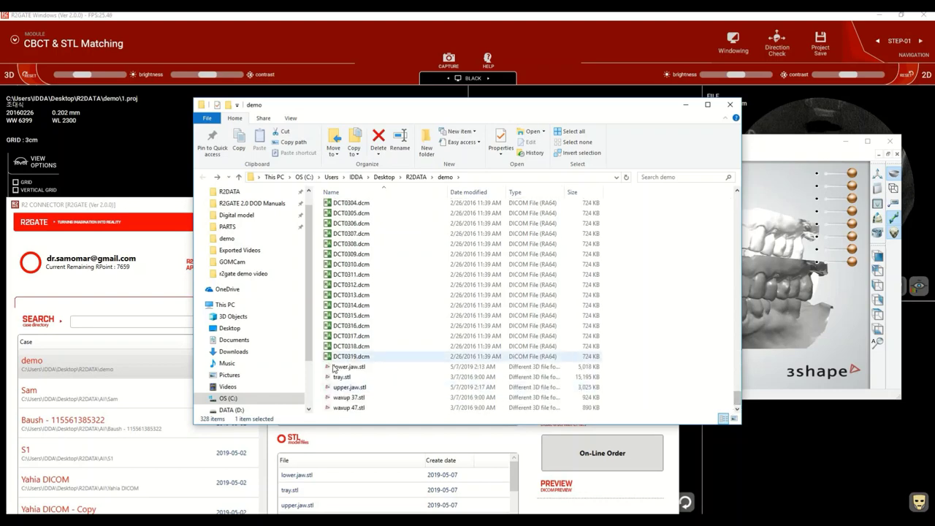
pyautogui.click(344, 367)
pyautogui.keyDown('shift'); pyautogui.click(349, 408); pyautogui.keyUp('shift')
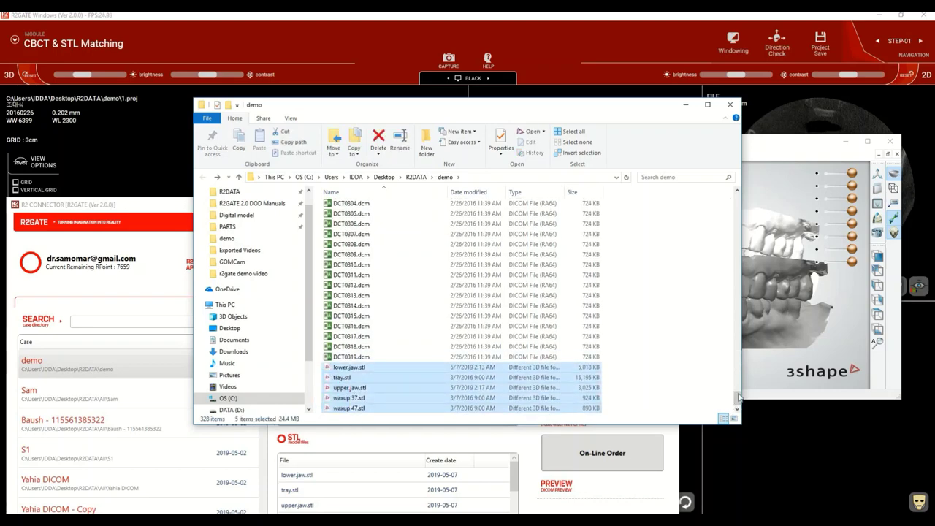
pyautogui.click(736, 396)
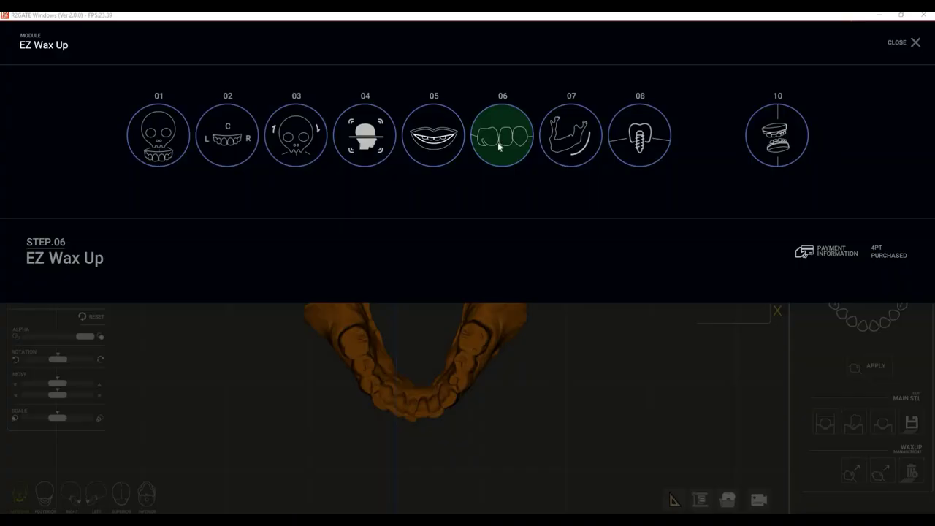
# Return to step 01, CBCT & STL Matching, and remove waxup 47.stl and waxup 37.stl from the supporting list, keeping upper.jaw.stl
pyautogui.click(499, 146)
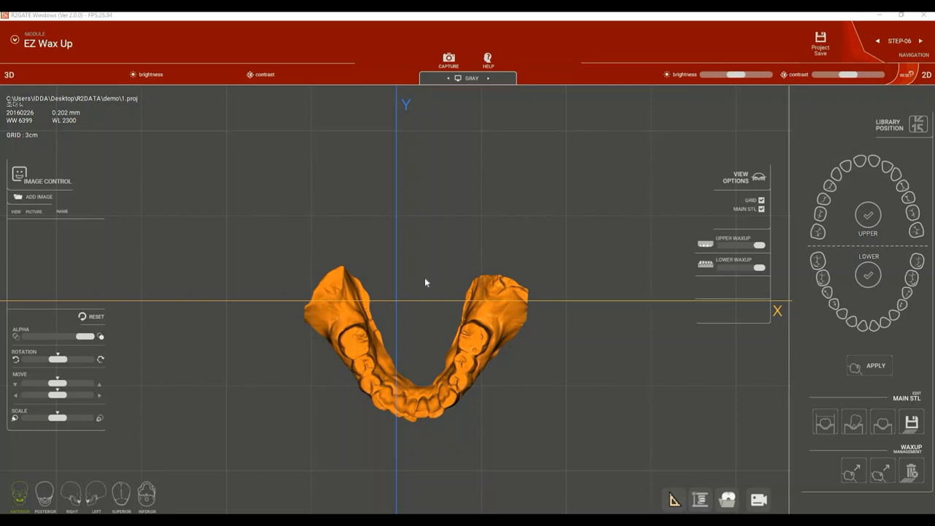
pyautogui.click(45, 46)
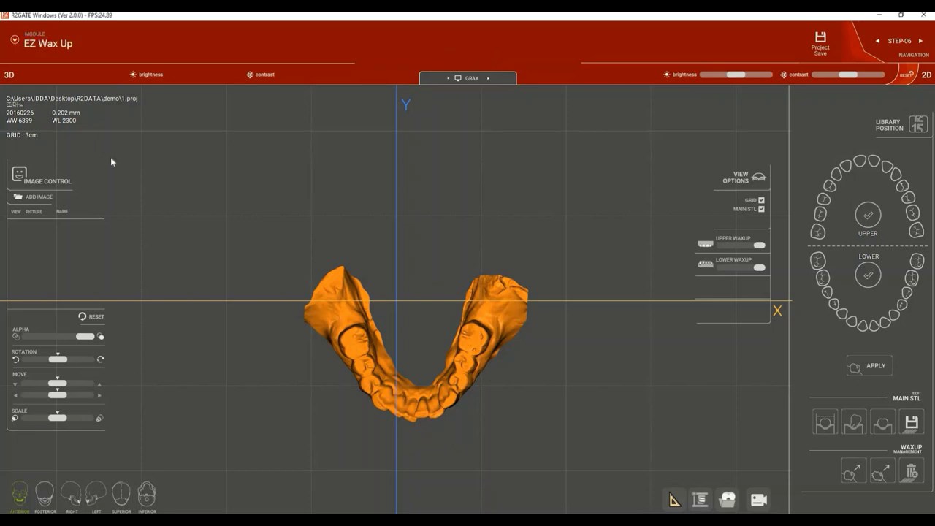
pyautogui.click(159, 141)
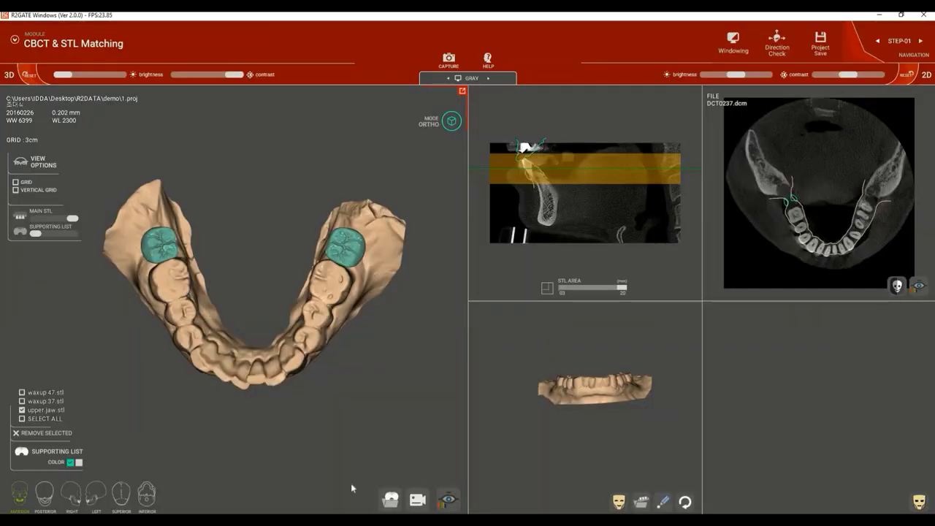
pyautogui.click(22, 394)
pyautogui.click(22, 401)
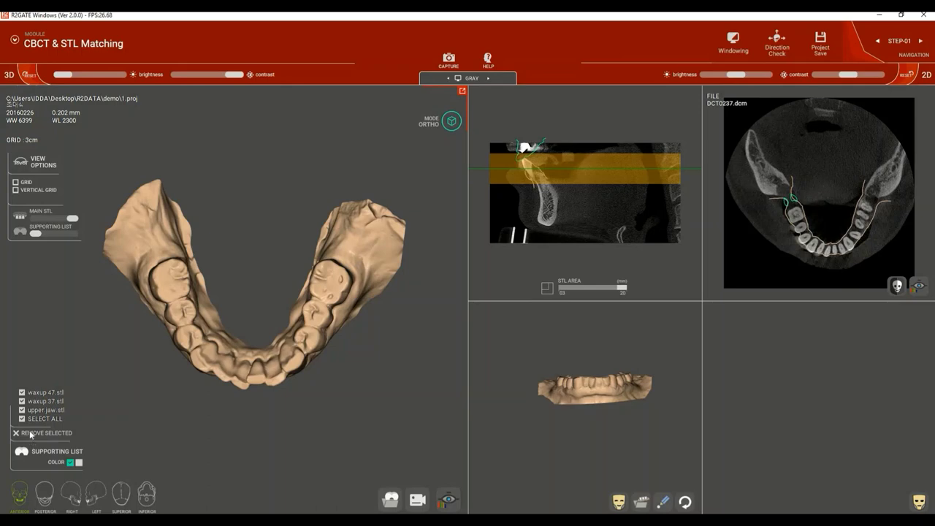
pyautogui.click(22, 410)
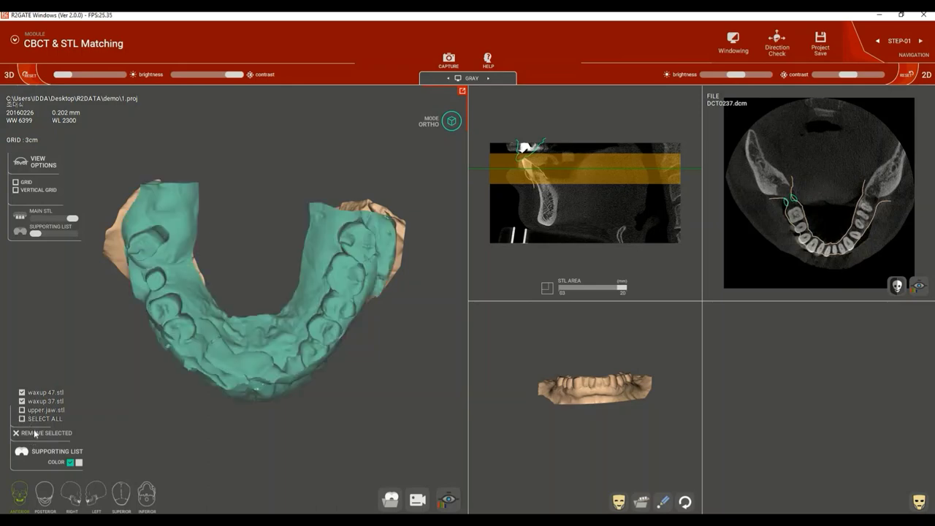
pyautogui.click(37, 433)
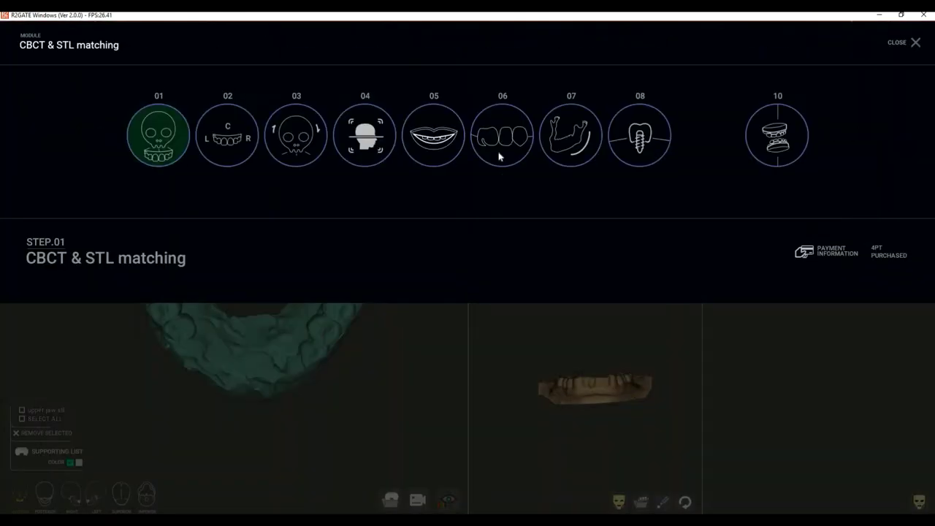
# Go to step 06, EZ Wax Up, and apply library wax-ups for both lower first molars
pyautogui.click(500, 141)
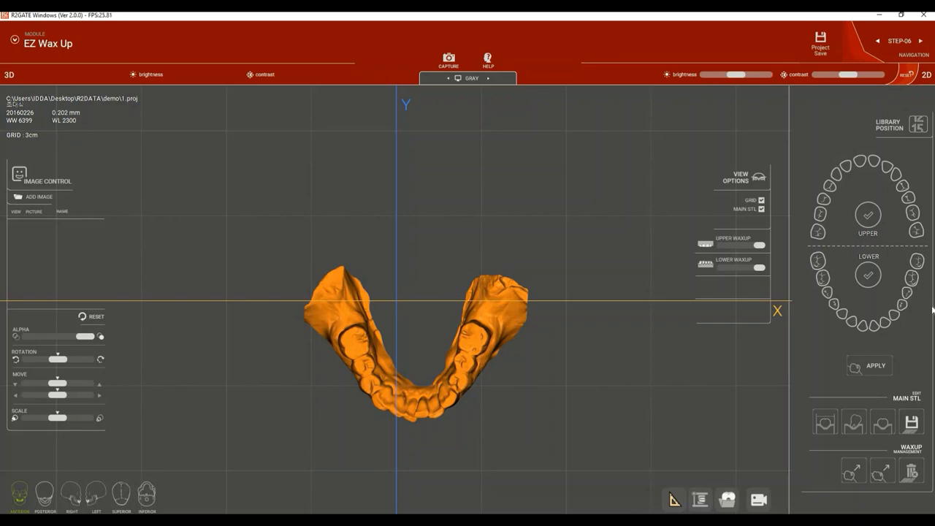
pyautogui.click(823, 278)
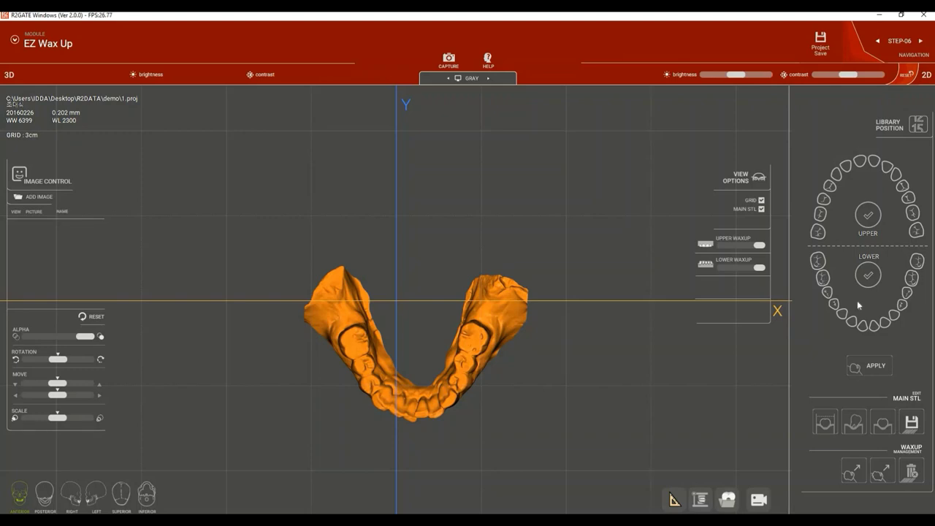
pyautogui.click(913, 278)
pyautogui.click(856, 369)
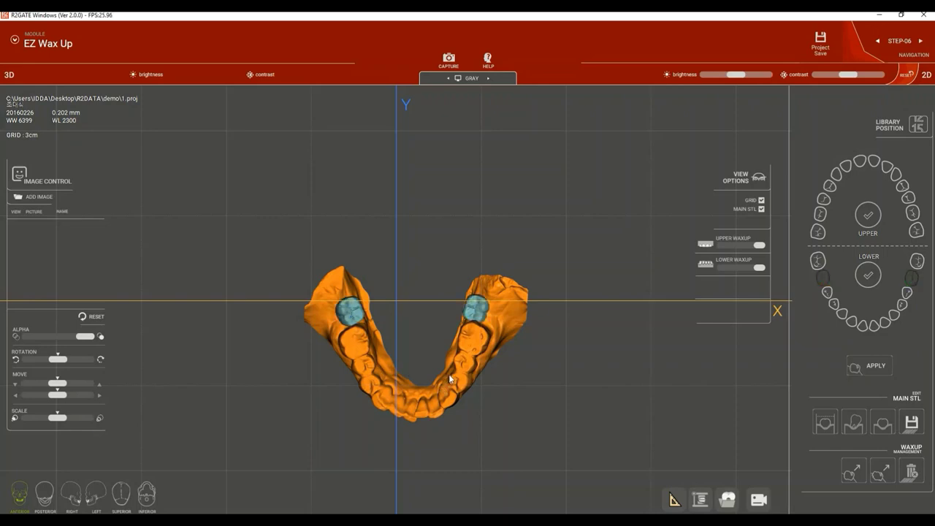
# Ungroup the two lower wax-up molars and reposition the one on the patient's right side separately
pyautogui.click(347, 322)
pyautogui.moveTo(328, 319)
pyautogui.mouseDown()
pyautogui.moveTo(348, 320)
pyautogui.moveTo(337, 319)
pyautogui.mouseUp()
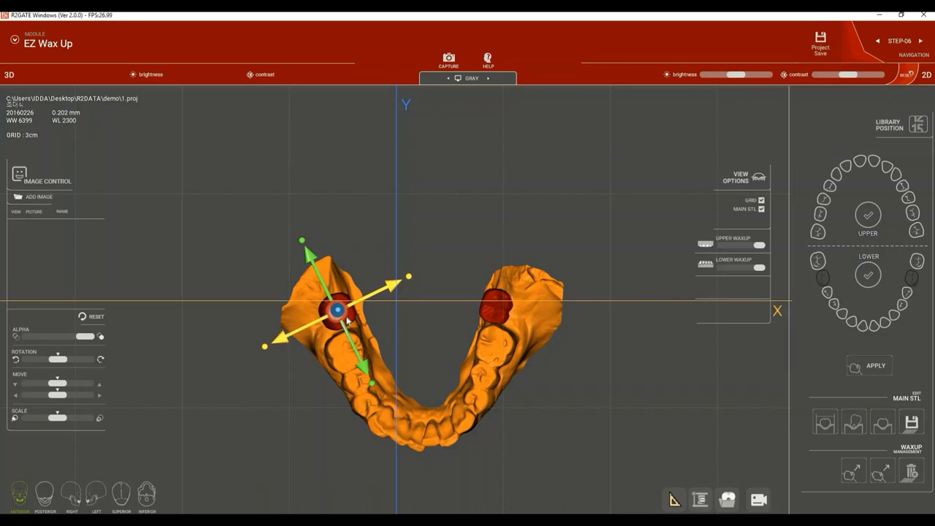
pyautogui.rightClick(348, 320)
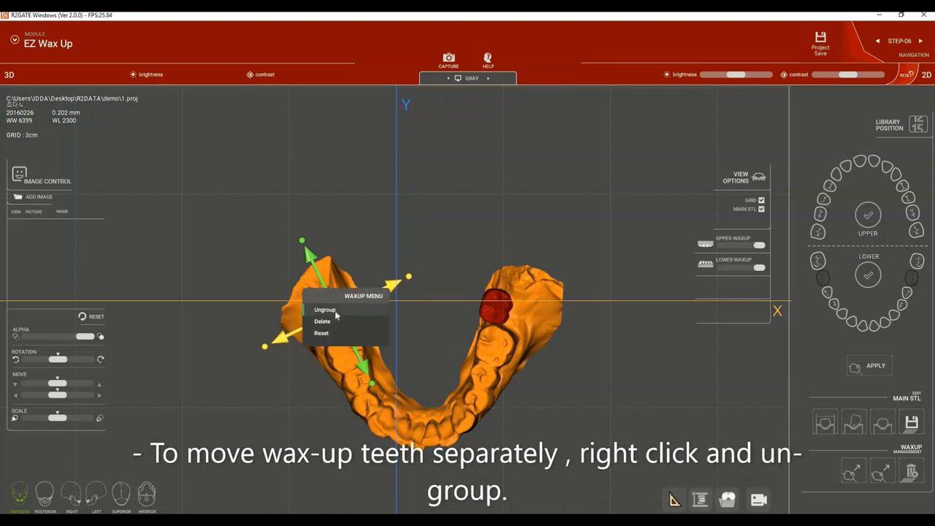
pyautogui.click(355, 313)
pyautogui.click(345, 315)
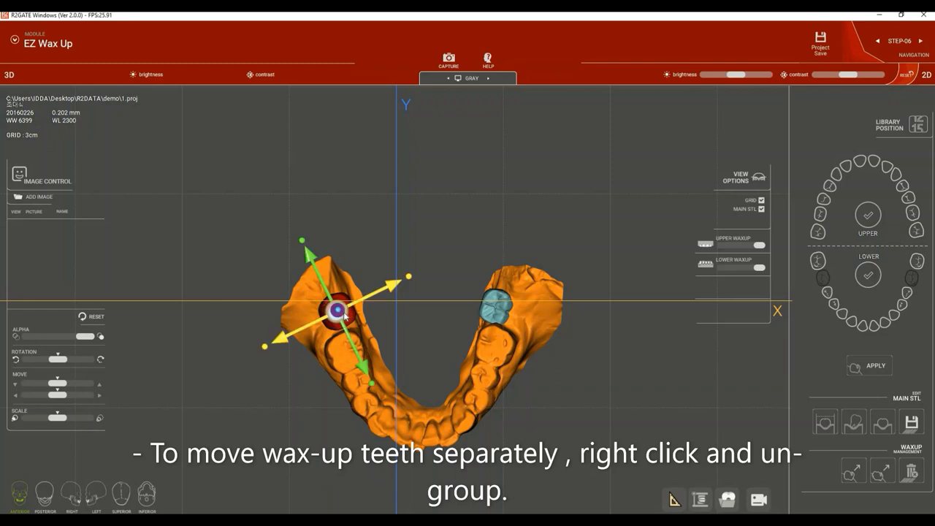
pyautogui.moveTo(347, 316); pyautogui.dragTo(340, 320)
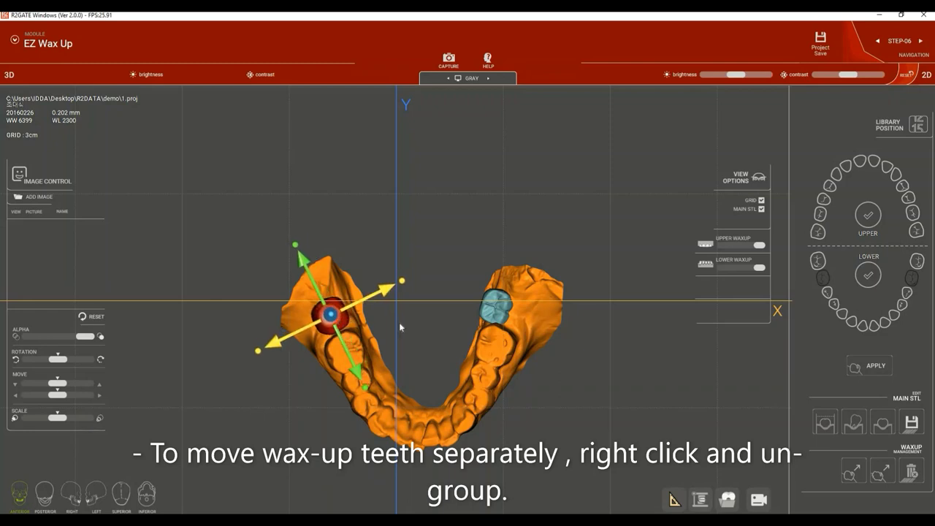
# Adjust the position of the wax-up molar on the patient's left side, behind the last lower tooth
pyautogui.click(502, 317)
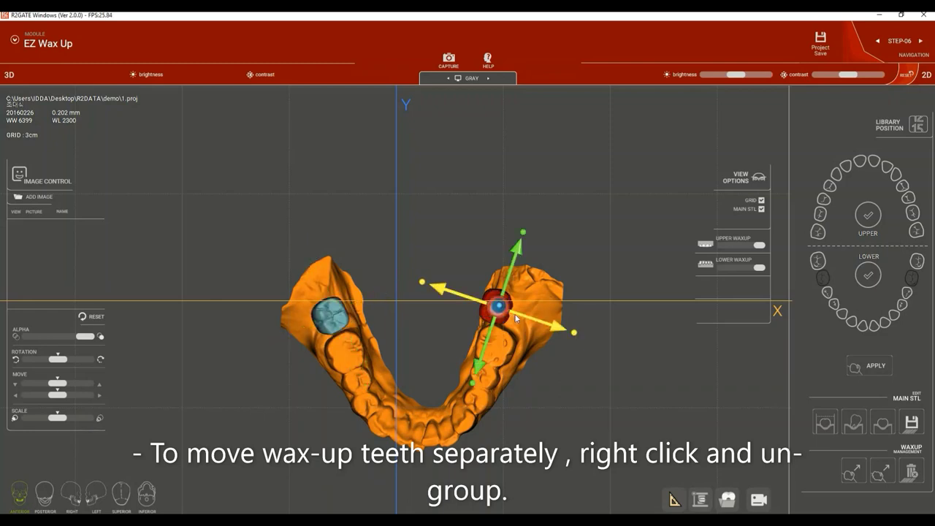
pyautogui.moveTo(501, 316); pyautogui.dragTo(516, 318)
pyautogui.moveTo(517, 318); pyautogui.dragTo(487, 289, button='middle')
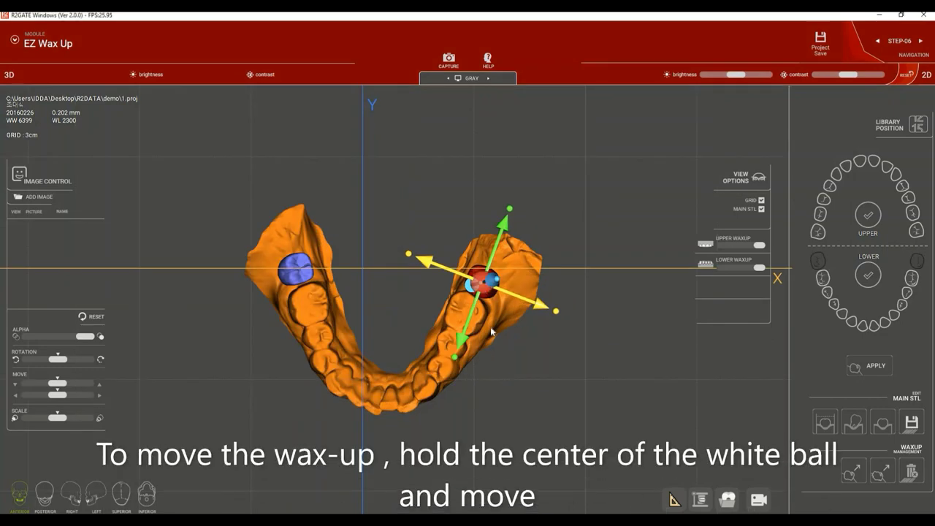
pyautogui.scroll(3, 486, 291)
pyautogui.moveTo(525, 272); pyautogui.dragTo(526, 270)
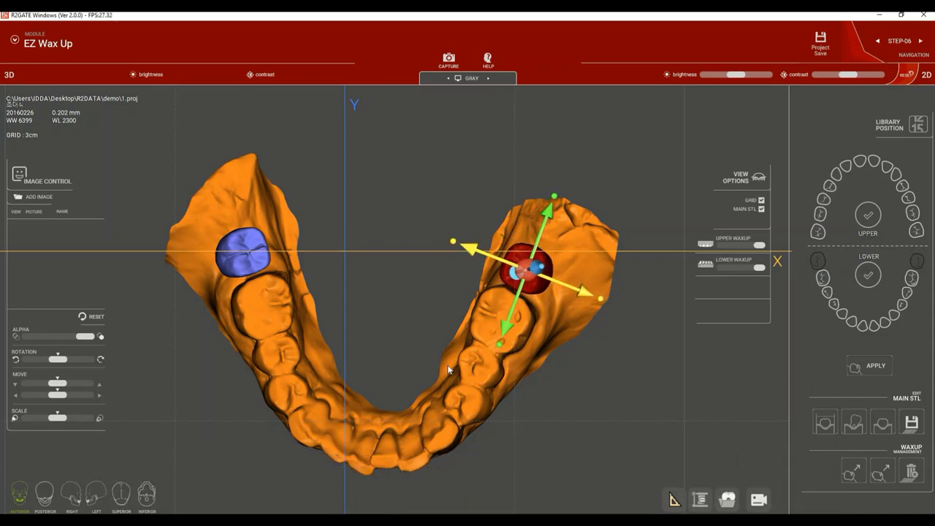
# Rotate the wax-up molar on the patient's left side around its blue vertical axis
pyautogui.click(400, 379)
pyautogui.moveTo(399, 379); pyautogui.dragTo(542, 269)
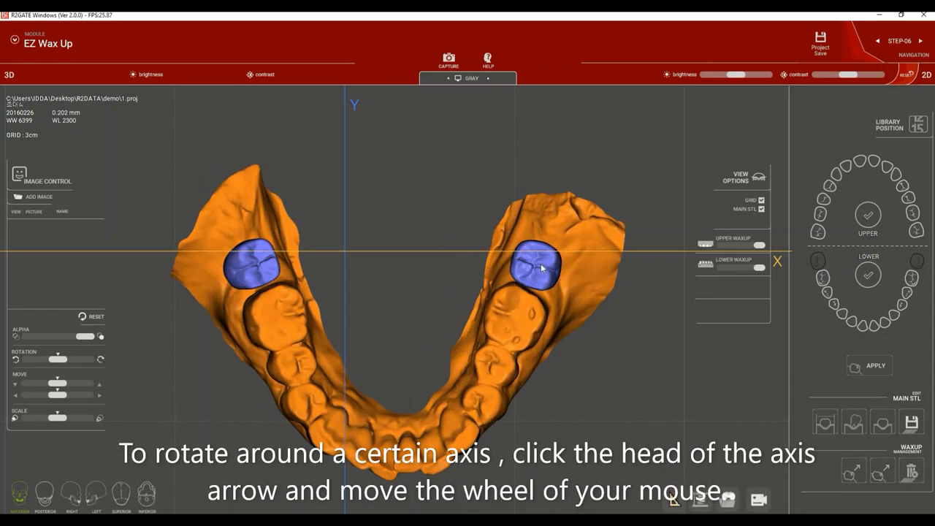
pyautogui.click(542, 268)
pyautogui.scroll(-5, 553, 270)
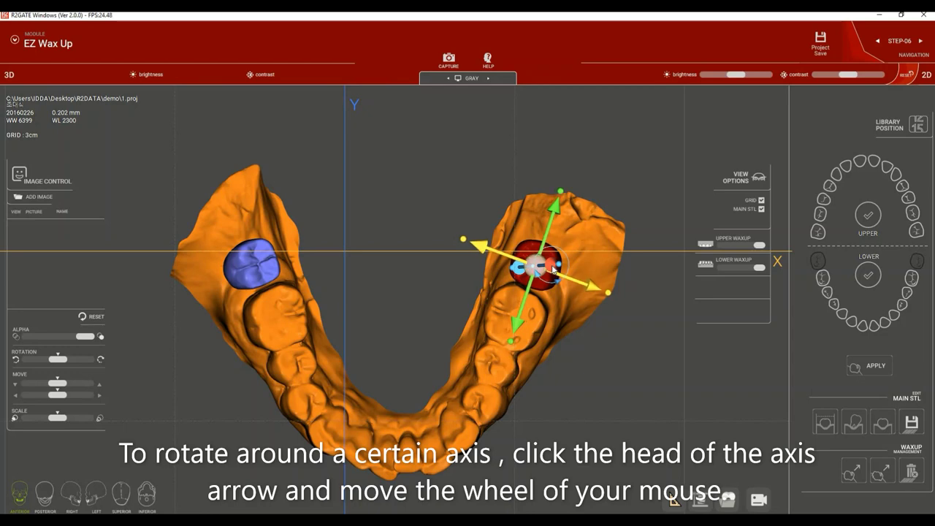
pyautogui.scroll(-4, 553, 270)
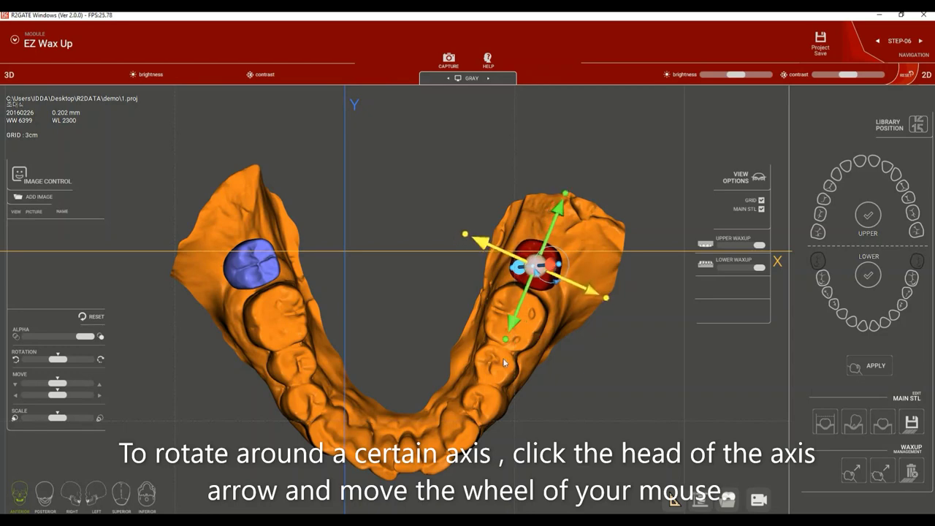
# View the lower jaw from the side and tilt the patient's left wax-up molar around its yellow axis
pyautogui.click(436, 369)
pyautogui.moveTo(436, 370); pyautogui.dragTo(321, 234)
pyautogui.click(402, 219)
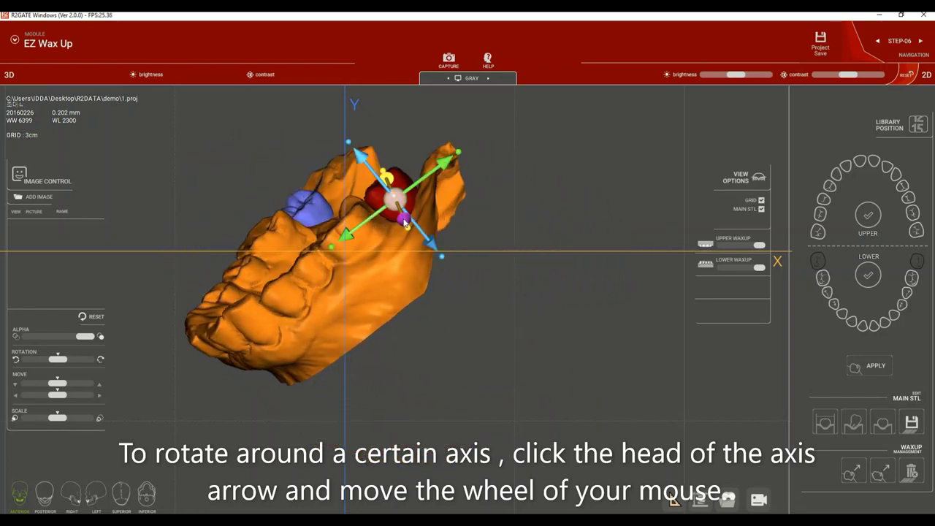
pyautogui.click(404, 219)
pyautogui.scroll(-3, 406, 223)
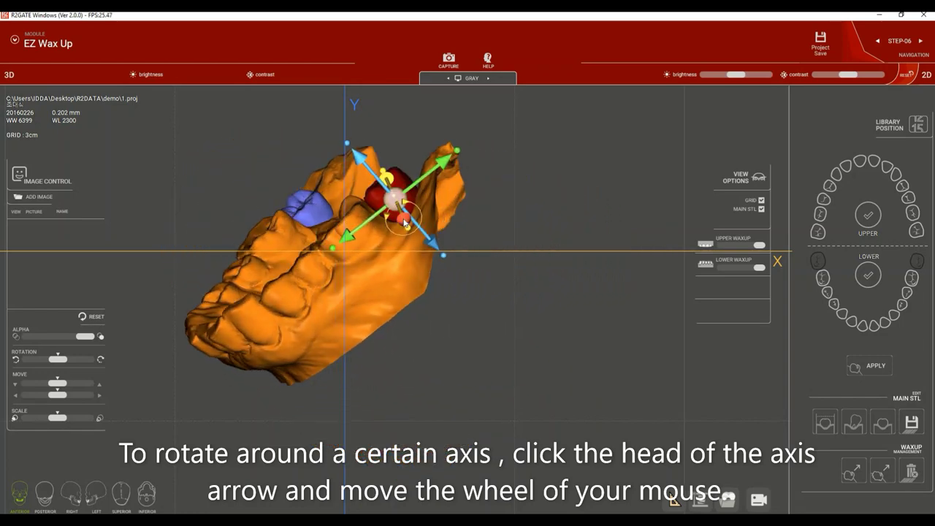
pyautogui.scroll(-4, 406, 222)
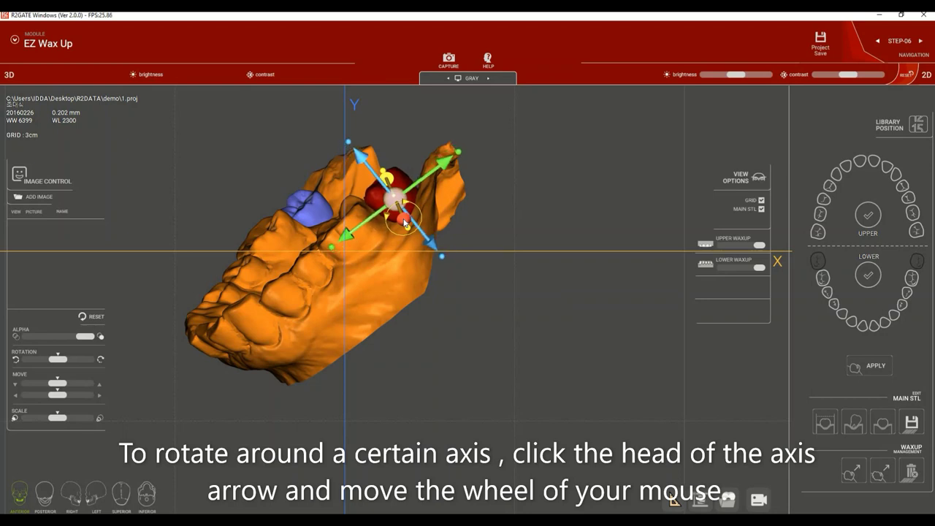
pyautogui.scroll(-4, 406, 223)
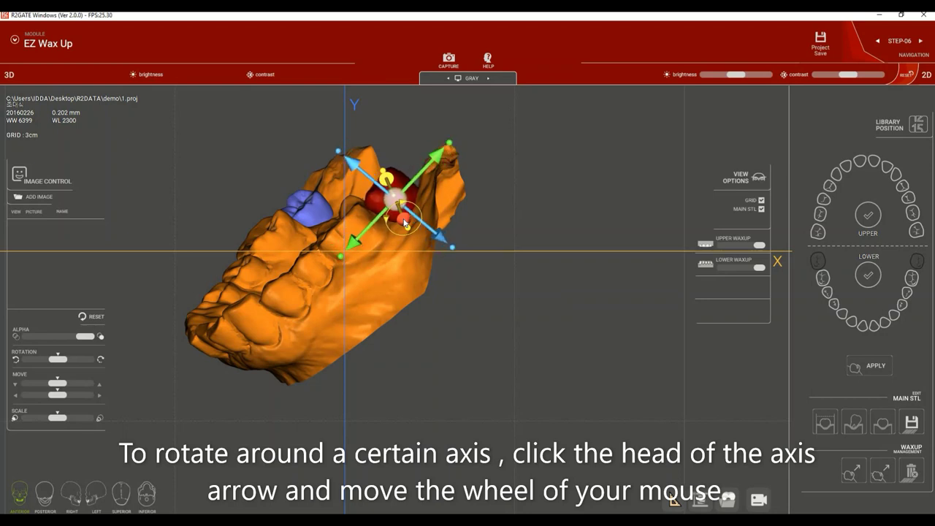
pyautogui.scroll(-4, 407, 223)
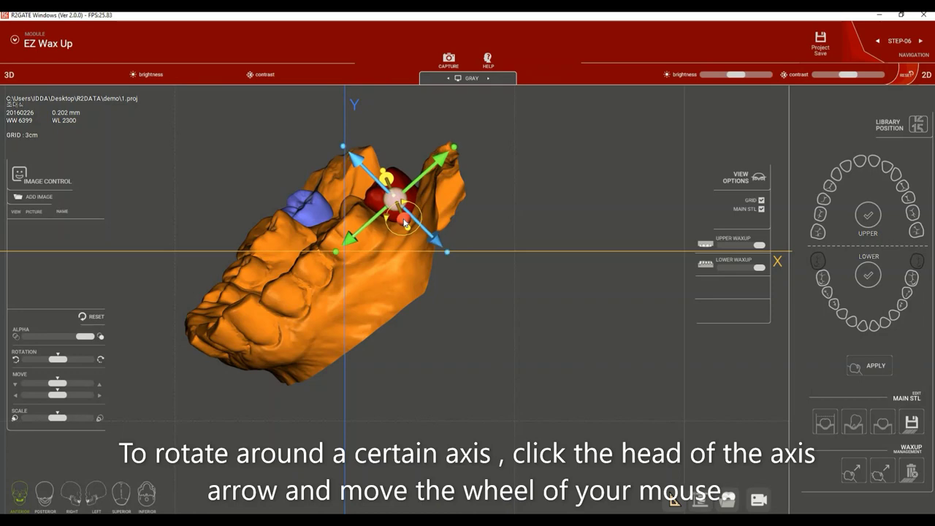
pyautogui.scroll(-2, 406, 223)
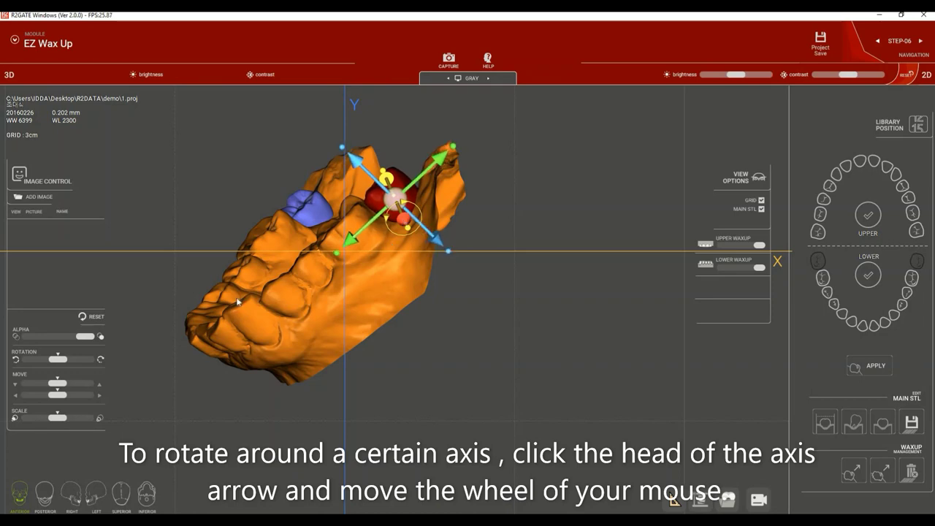
# Return to the occlusal view and enlarge the patient's left wax-up molar along its yellow axis
pyautogui.moveTo(333, 328); pyautogui.dragTo(553, 308)
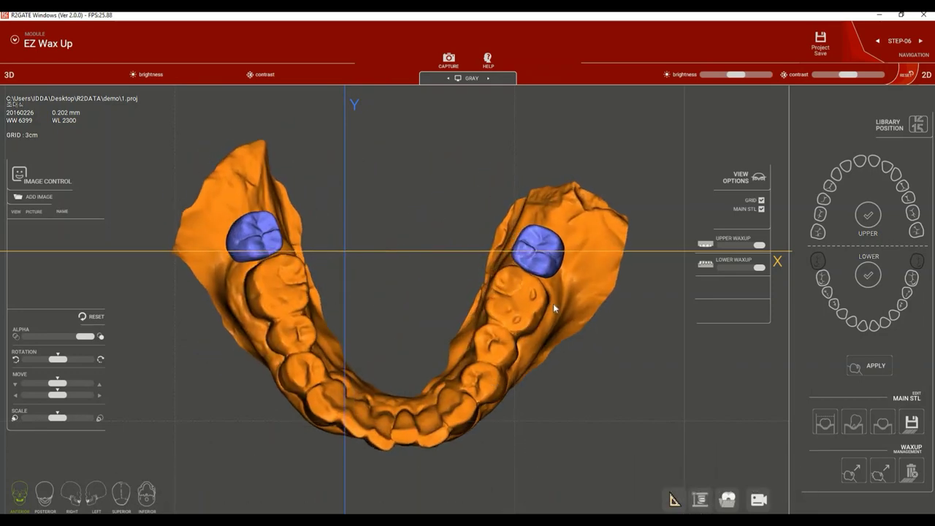
pyautogui.scroll(5, 553, 303)
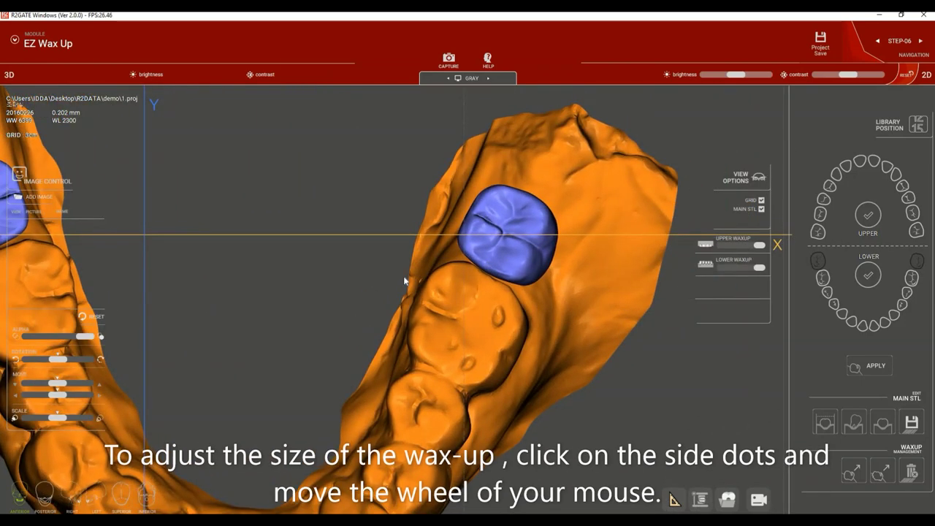
pyautogui.click(400, 284)
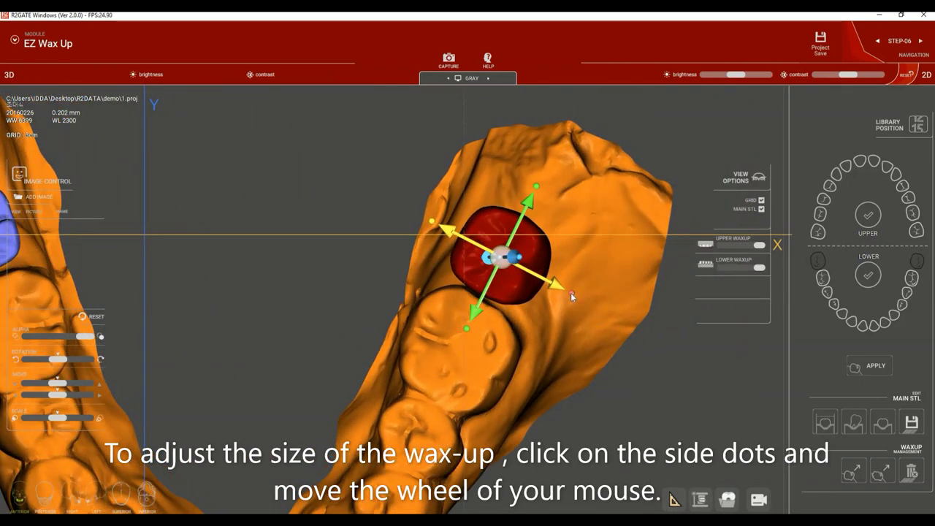
pyautogui.scroll(3, 571, 292)
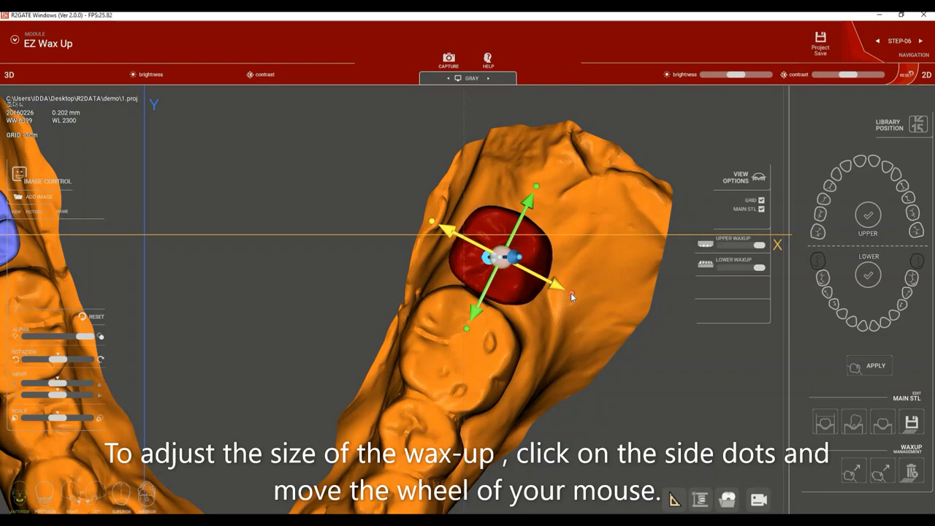
pyautogui.scroll(3, 570, 292)
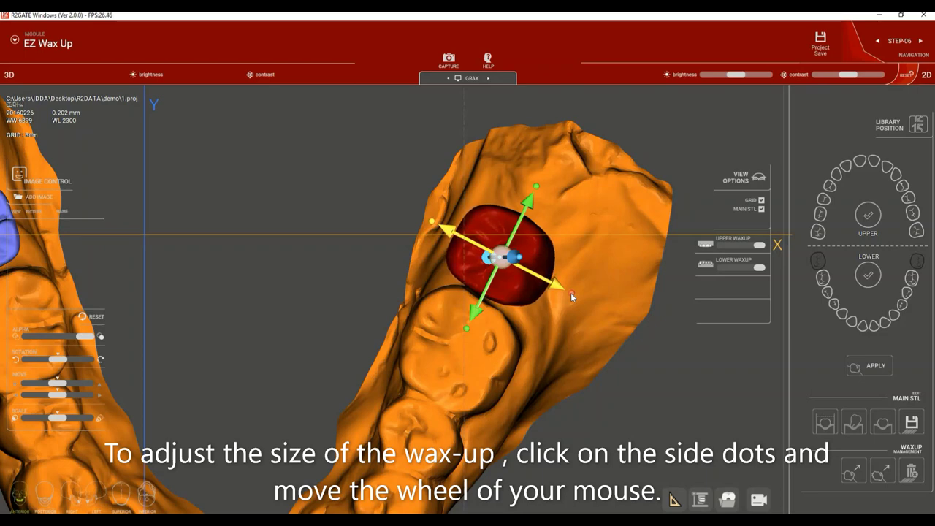
# Enlarge the same wax-up molar slightly along its blue and green axes, then deselect it
pyautogui.click(535, 267)
pyautogui.click(523, 259)
pyautogui.scroll(1, 536, 190)
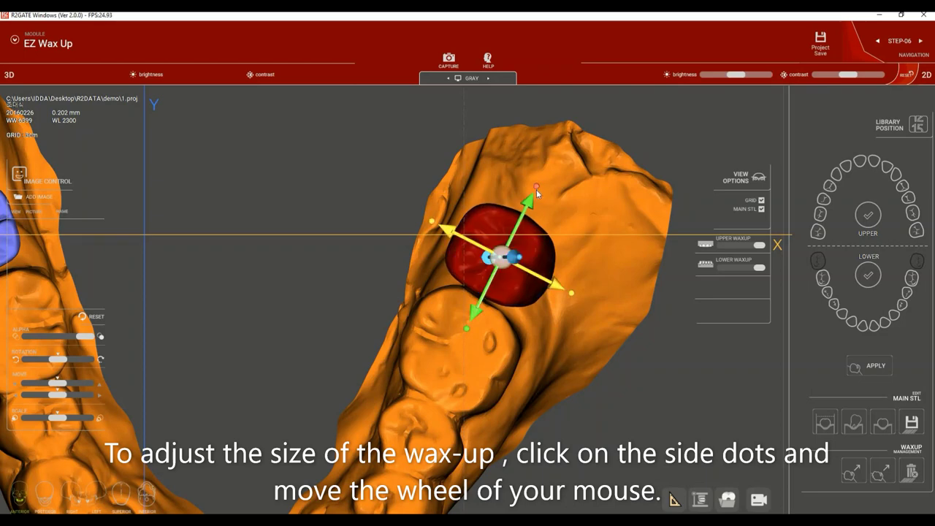
pyautogui.scroll(1, 536, 189)
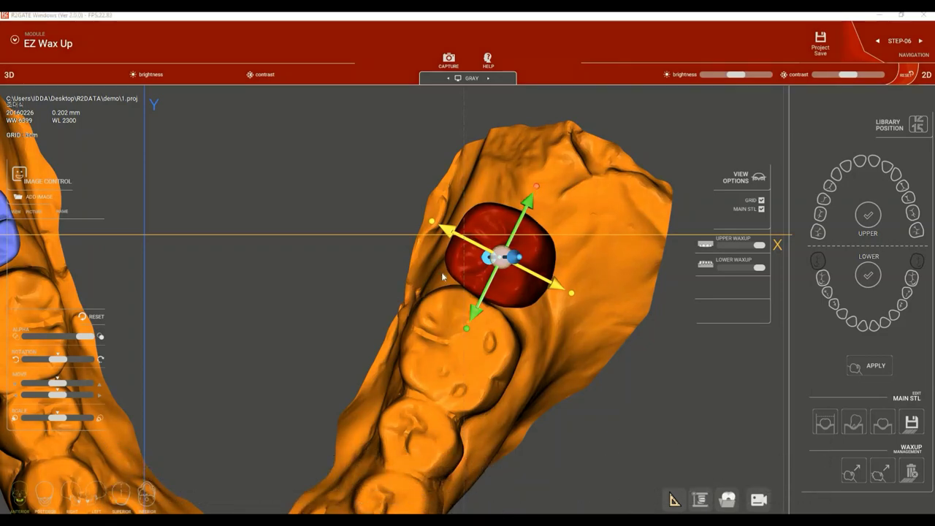
pyautogui.click(554, 289)
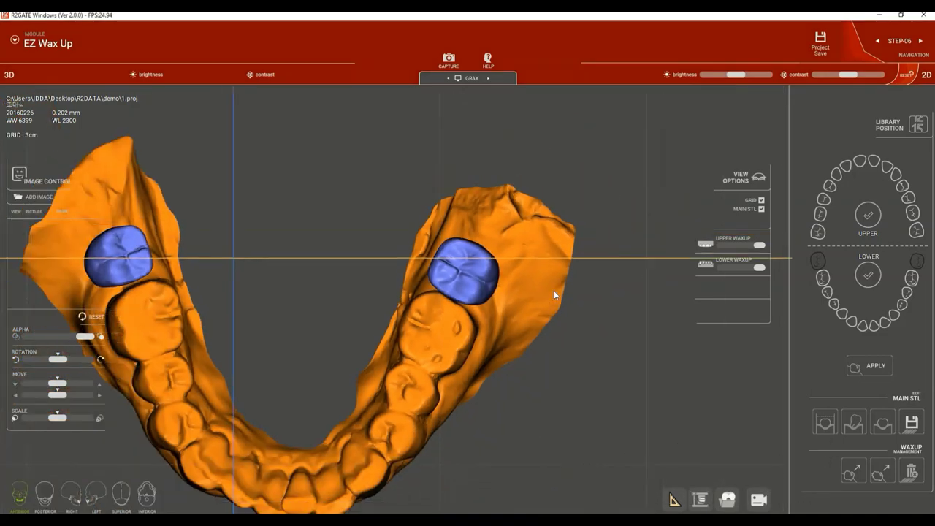
# Start importing the antagonist model and choose the 1.proj folder inside demo as its source
pyautogui.click(726, 499)
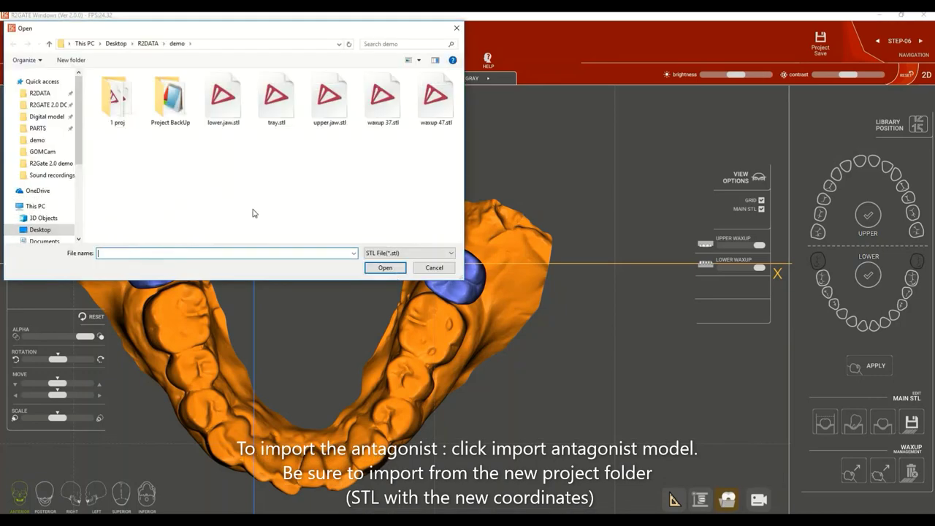
pyautogui.click(120, 100)
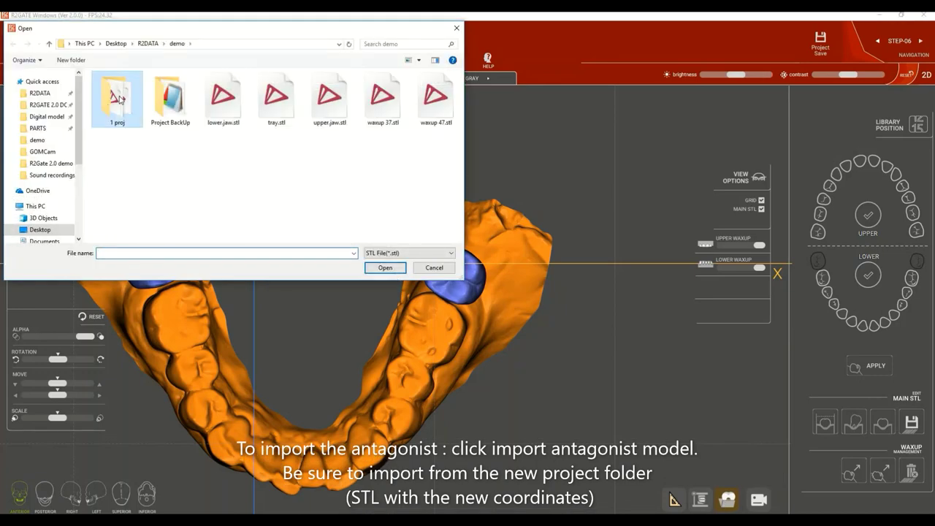
# Import upper.jaw.stl from the 1 proj folder as the antagonist model and inspect the bite from the side
pyautogui.doubleClick(120, 100)
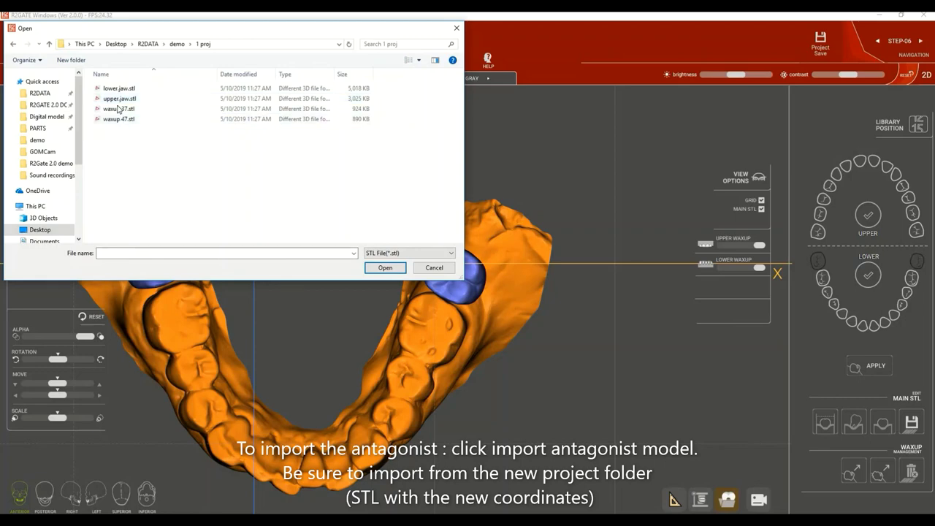
pyautogui.click(119, 98)
pyautogui.press('Return')
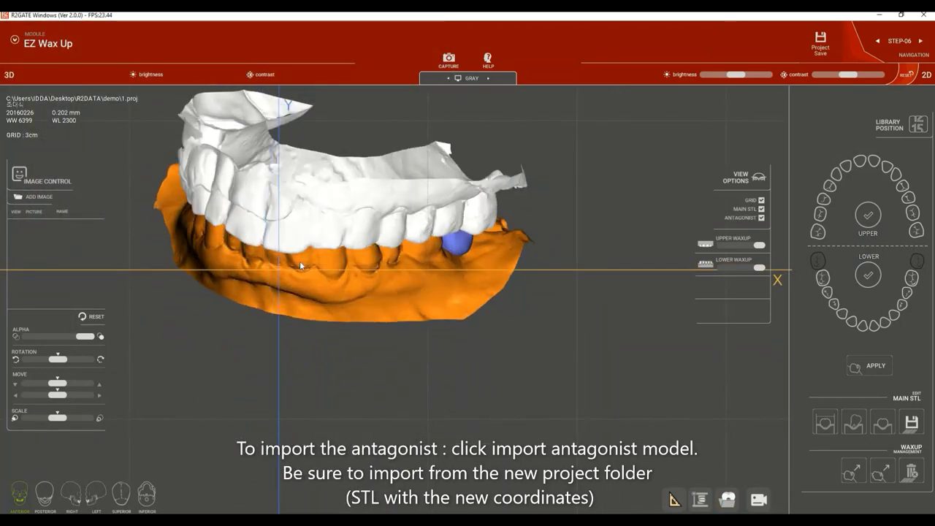
pyautogui.moveTo(309, 278); pyautogui.dragTo(469, 303)
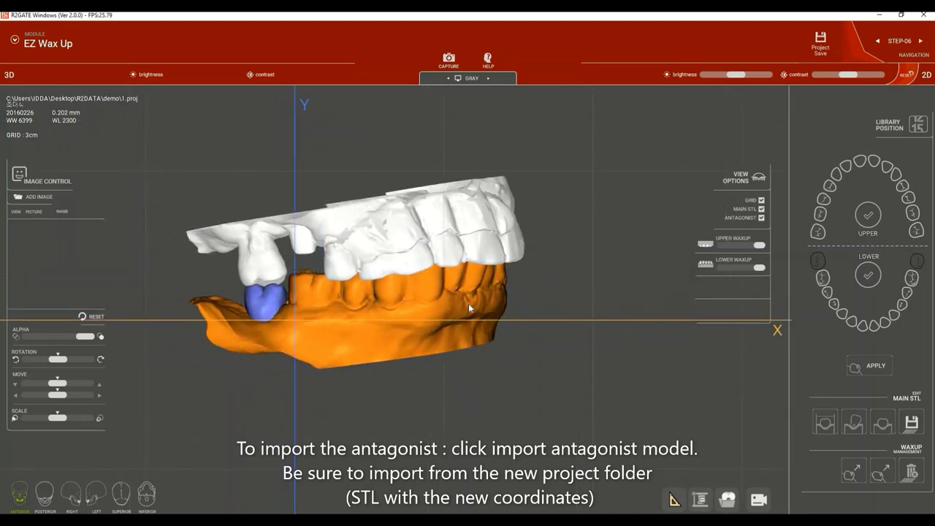
pyautogui.scroll(5, 328, 306)
pyautogui.click(207, 310)
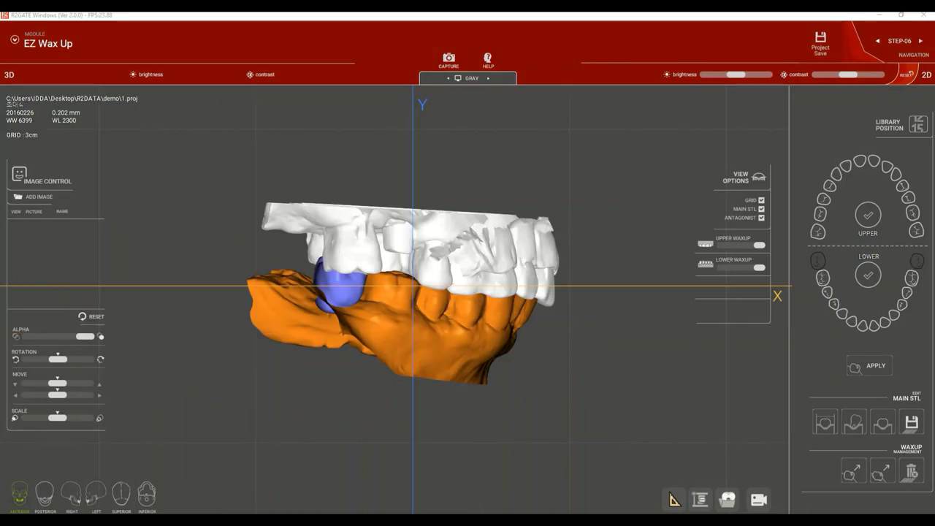
# Hide and show again the antagonist, followed by the main STL, to check each model separately
pyautogui.click(761, 218)
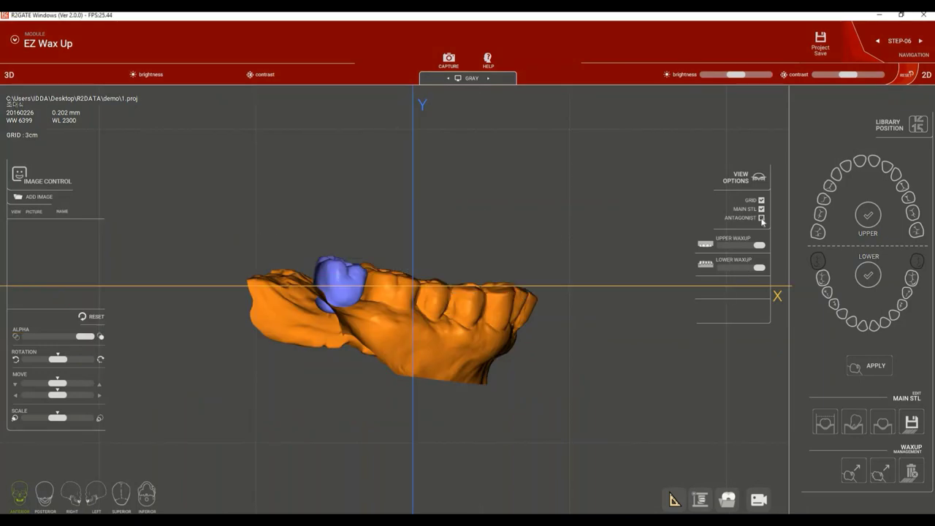
pyautogui.click(761, 218)
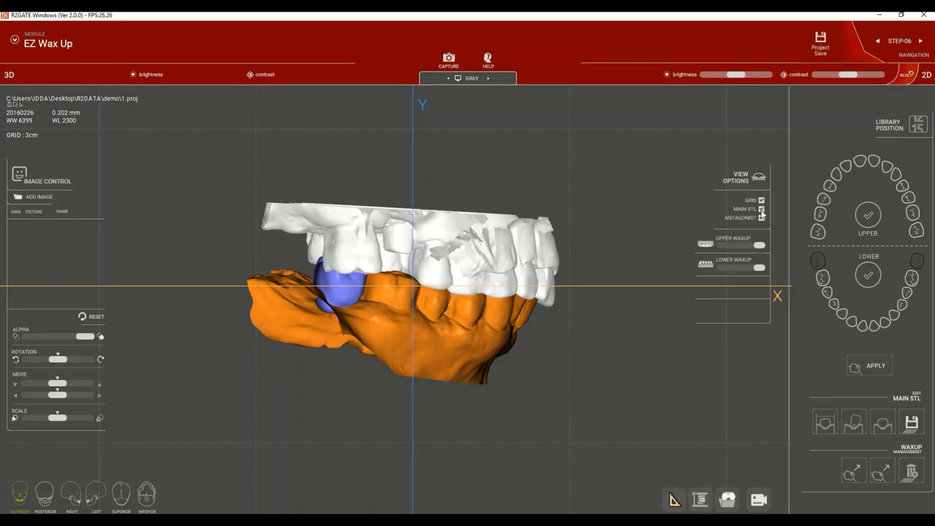
pyautogui.click(761, 209)
pyautogui.click(761, 209)
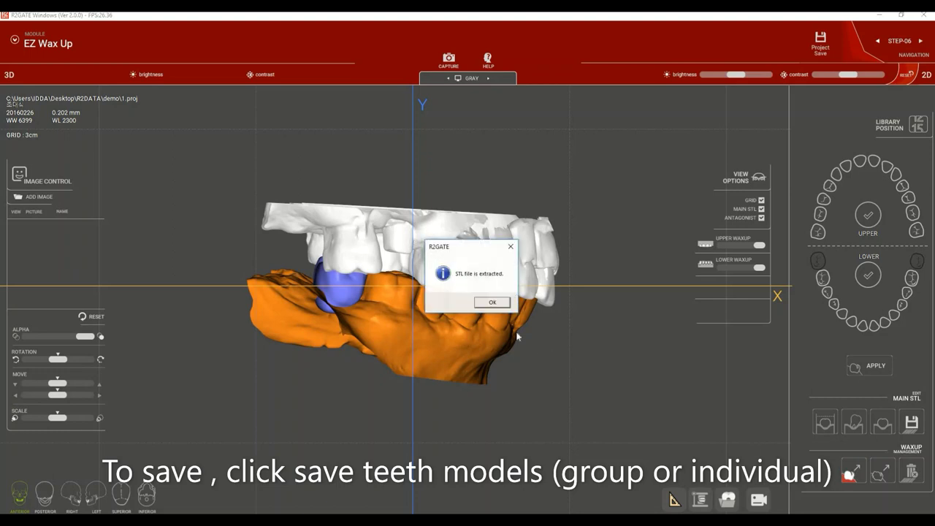
# Finish the wax-up STL export and switch to step 07, Mandibular Nerve tracing
pyautogui.click(493, 303)
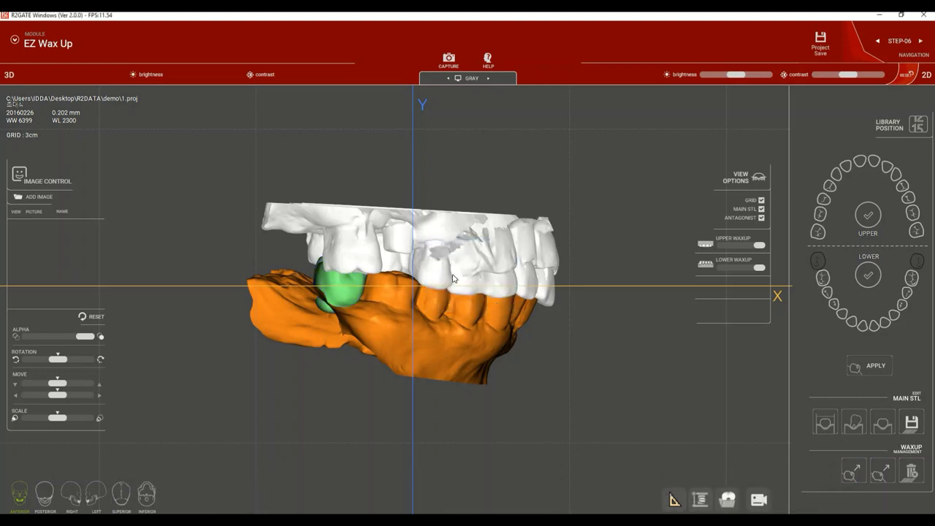
pyautogui.click(15, 41)
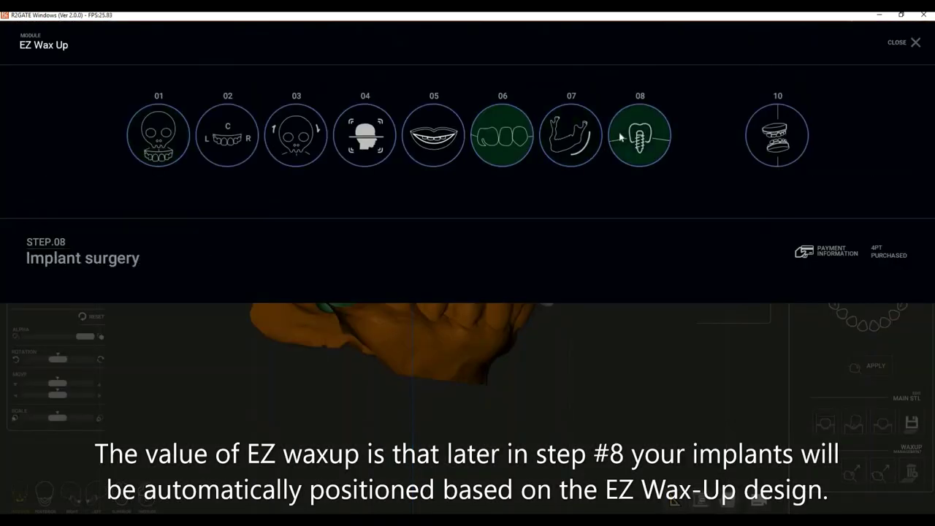
pyautogui.click(620, 137)
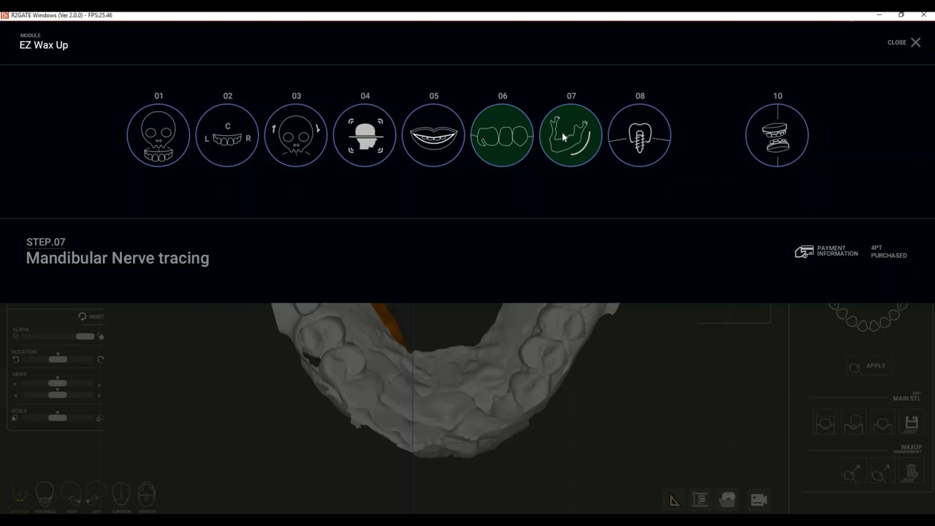
pyautogui.click(563, 136)
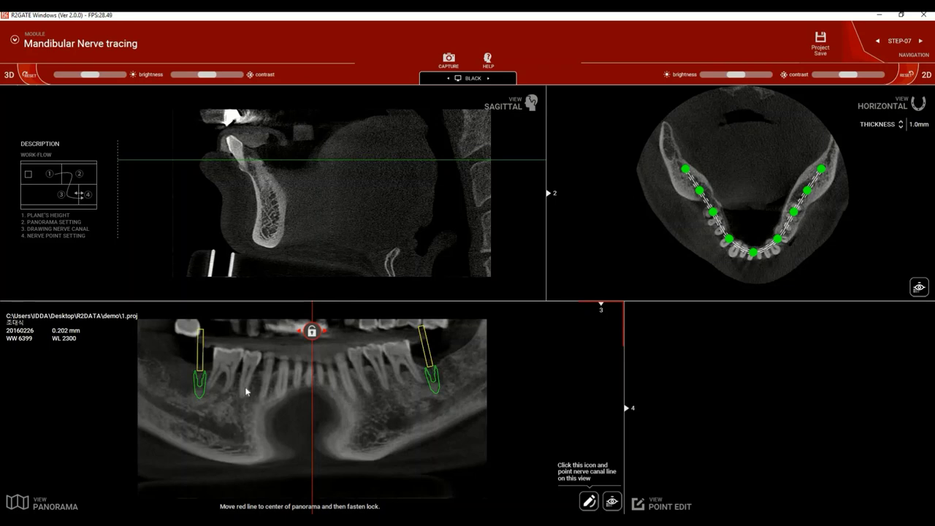
# Lower the horizontal plane on the sagittal view and fit the panorama curve's points to the arch, extending both ends toward the rami
pyautogui.moveTo(283, 159); pyautogui.dragTo(398, 187)
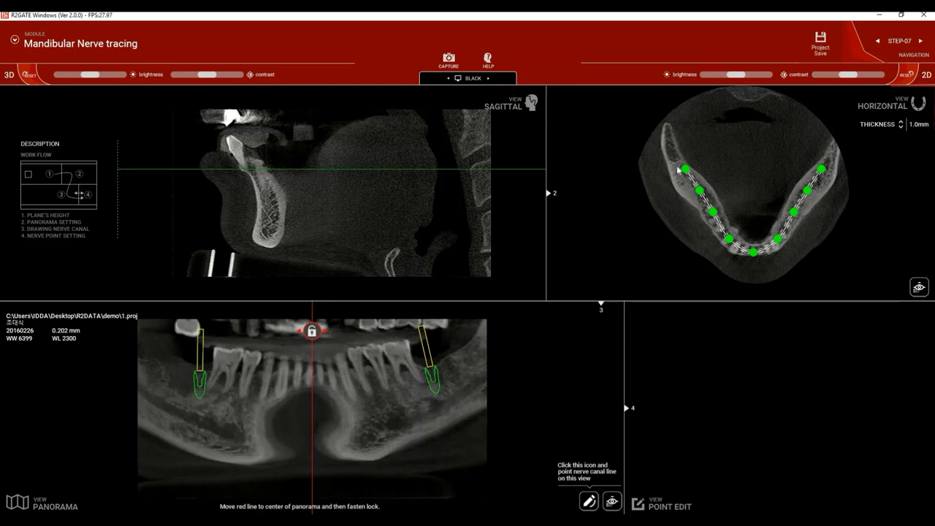
pyautogui.moveTo(684, 169); pyautogui.dragTo(668, 136)
pyautogui.moveTo(821, 170); pyautogui.dragTo(832, 147)
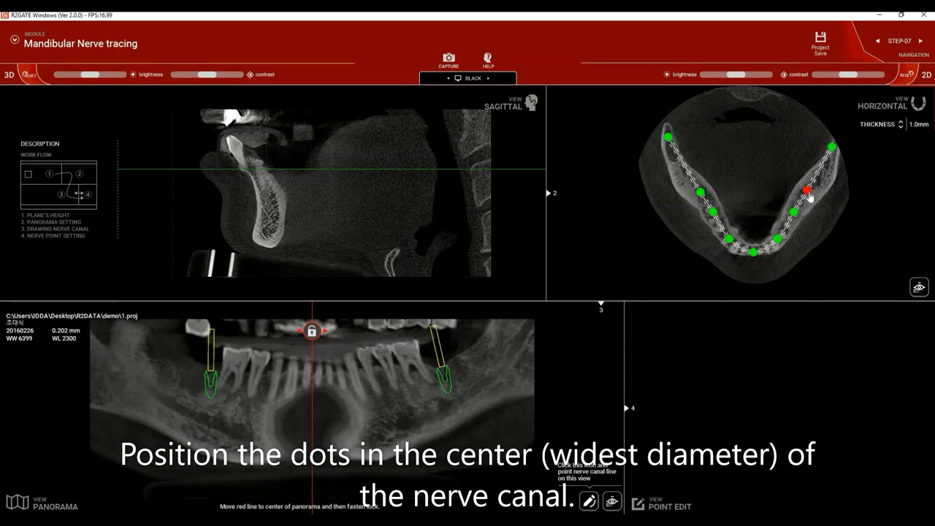
pyautogui.moveTo(808, 195); pyautogui.dragTo(804, 202)
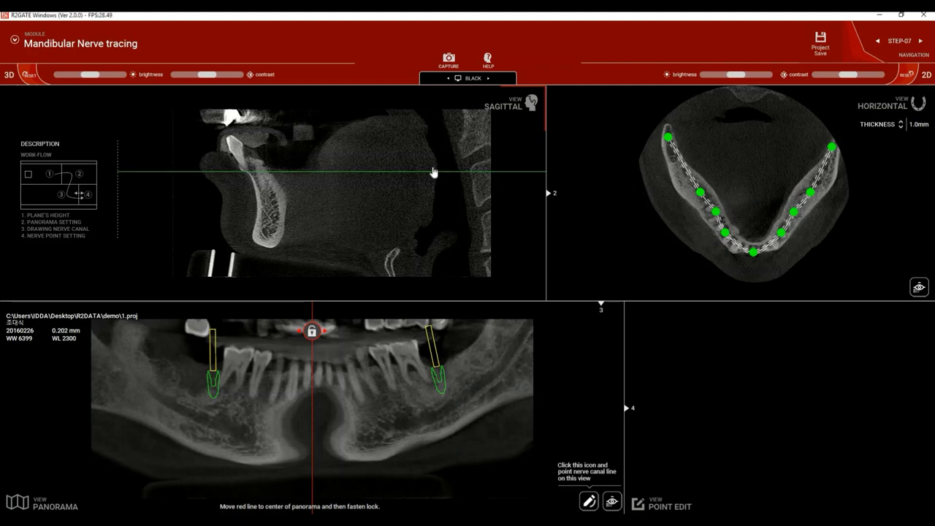
# Lower the plane further to the mental foramen level and pull the panorama curve's premolar points outward on both sides
pyautogui.moveTo(432, 171); pyautogui.dragTo(441, 201)
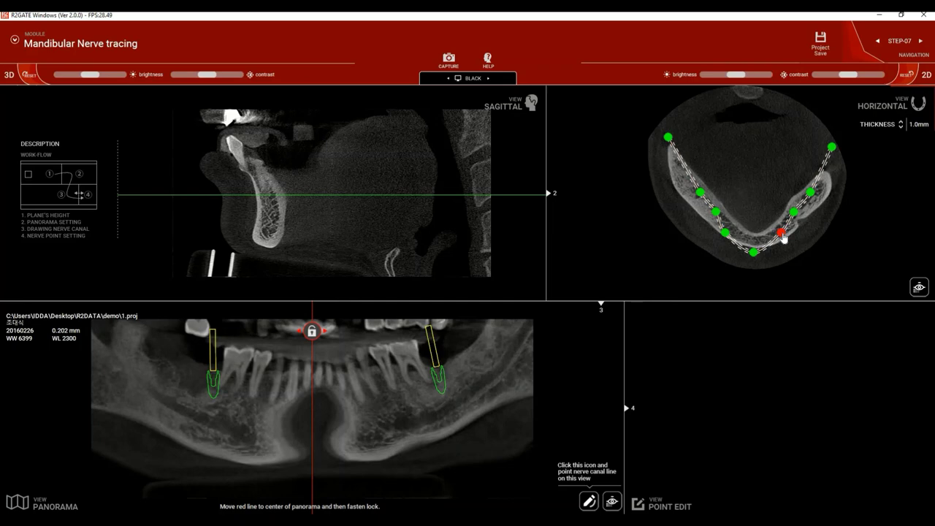
pyautogui.moveTo(800, 238); pyautogui.dragTo(804, 236)
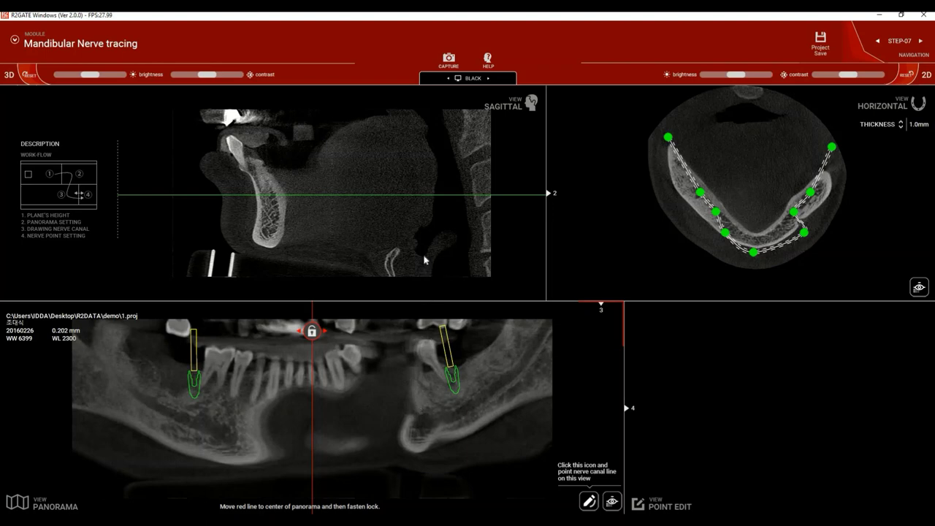
pyautogui.moveTo(392, 194)
pyautogui.mouseDown()
pyautogui.moveTo(397, 162)
pyautogui.moveTo(398, 211)
pyautogui.mouseUp()
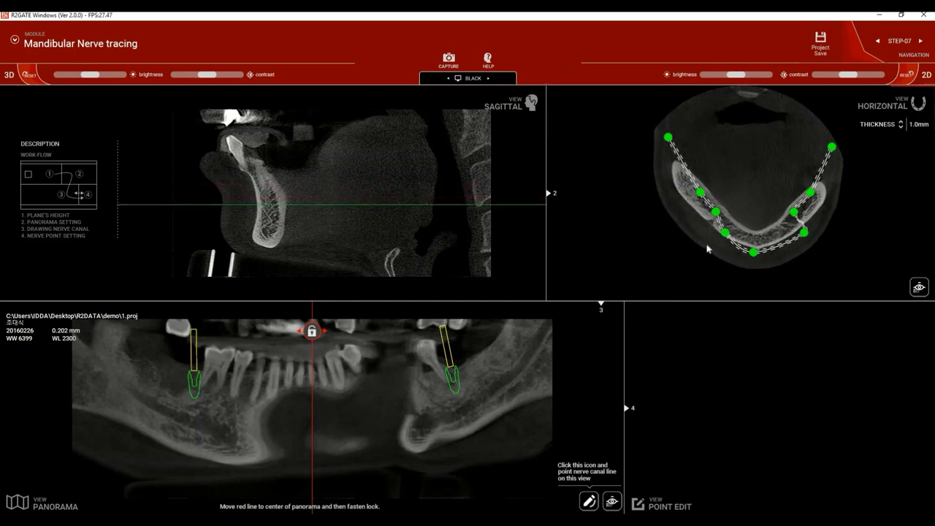
pyautogui.moveTo(726, 237); pyautogui.dragTo(707, 237)
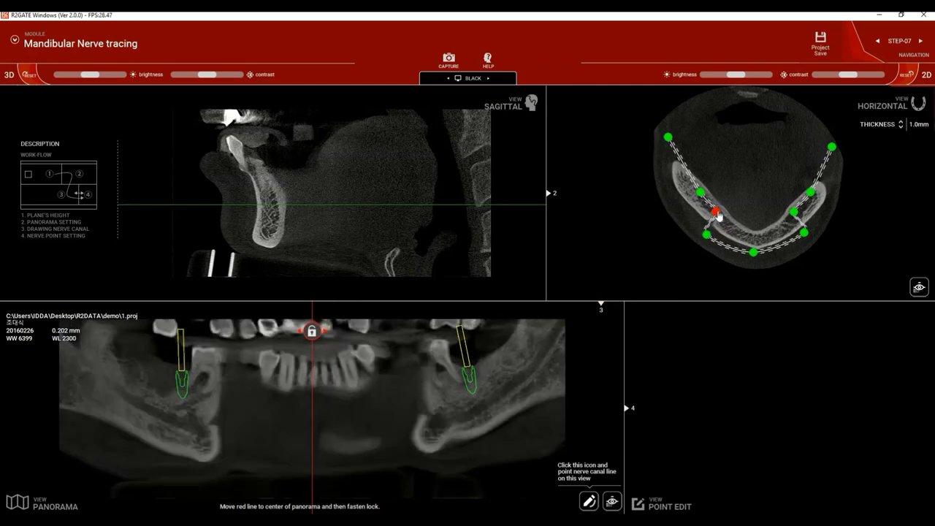
pyautogui.moveTo(718, 215); pyautogui.dragTo(719, 215)
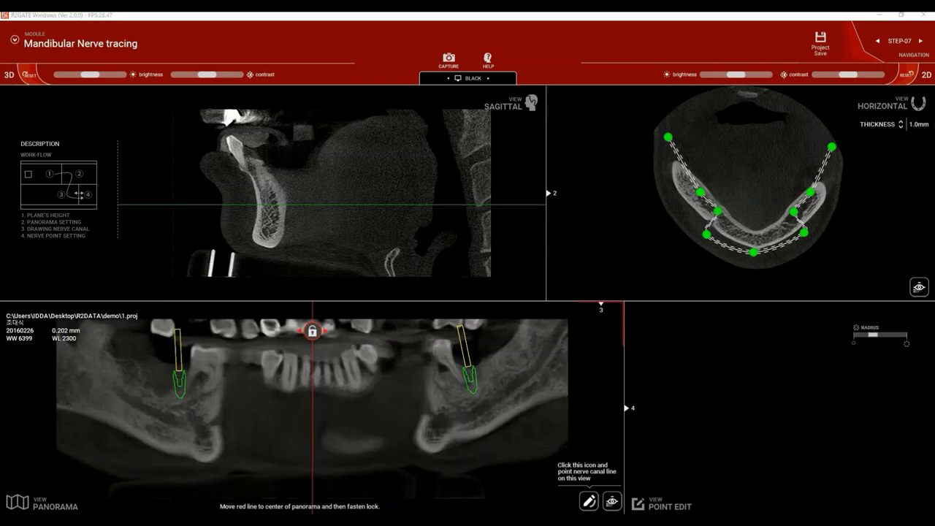
# Lock the panorama's centre line and trace the nerve canal on its right half with nine points from the mental foramen to the ramus
pyautogui.click(313, 332)
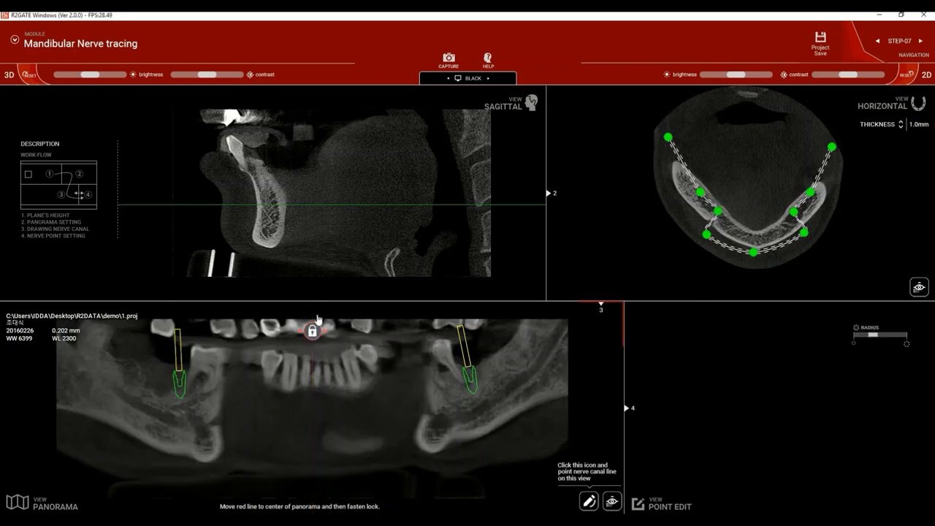
pyautogui.click(588, 502)
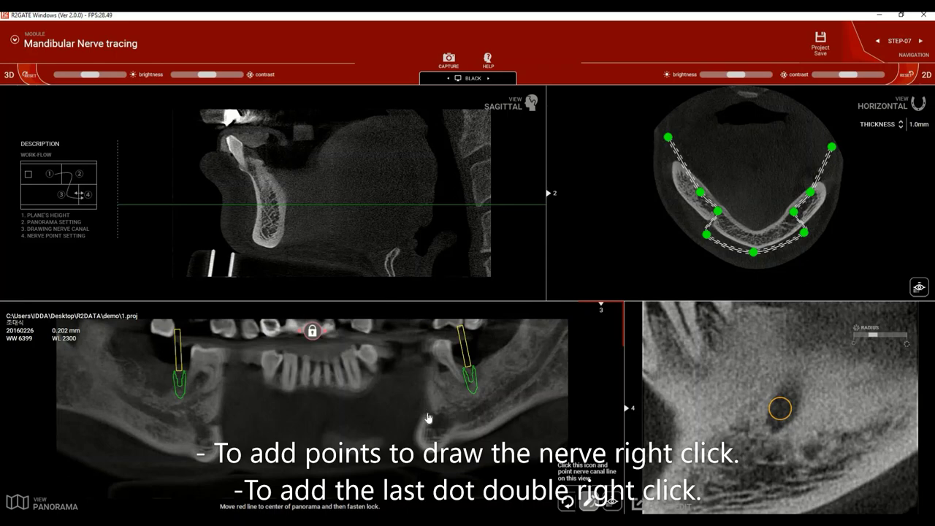
pyautogui.rightClick(426, 409)
pyautogui.rightClick(440, 418)
pyautogui.rightClick(469, 416)
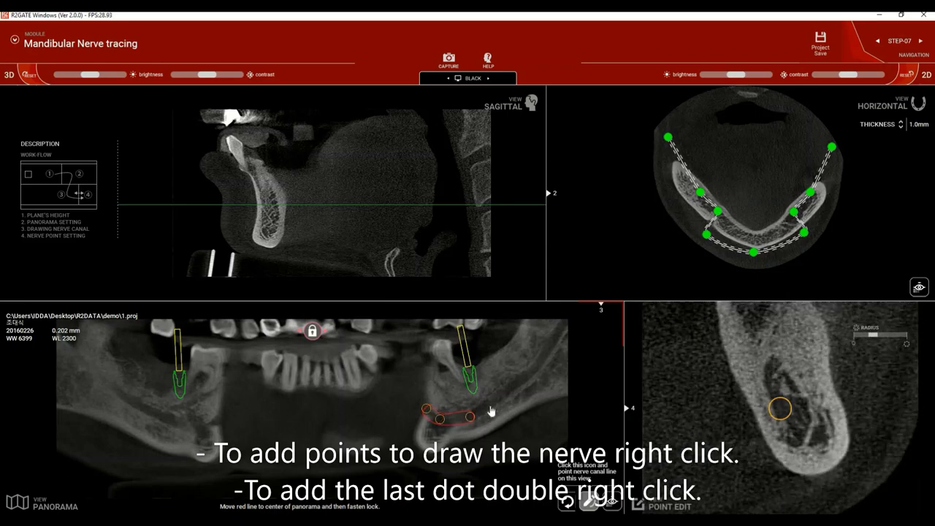
pyautogui.rightClick(491, 406)
pyautogui.rightClick(504, 392)
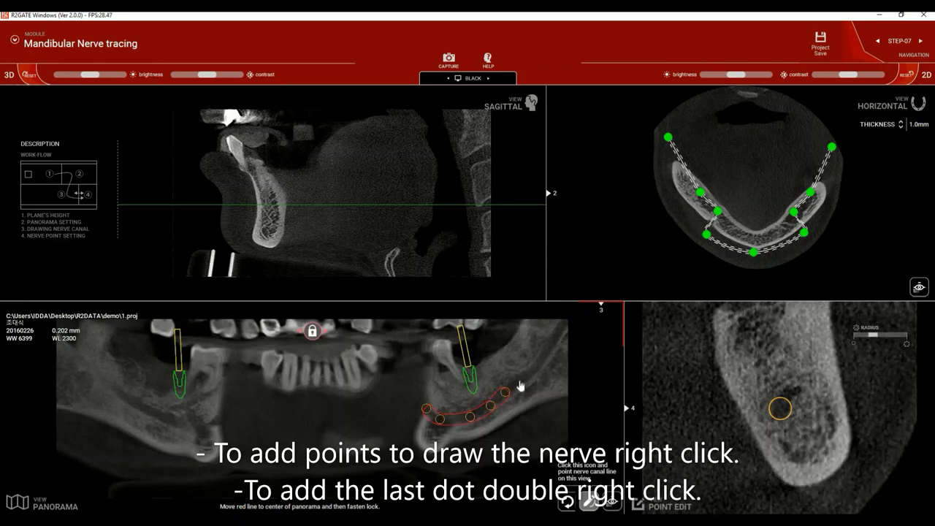
pyautogui.rightClick(518, 380)
pyautogui.rightClick(535, 367)
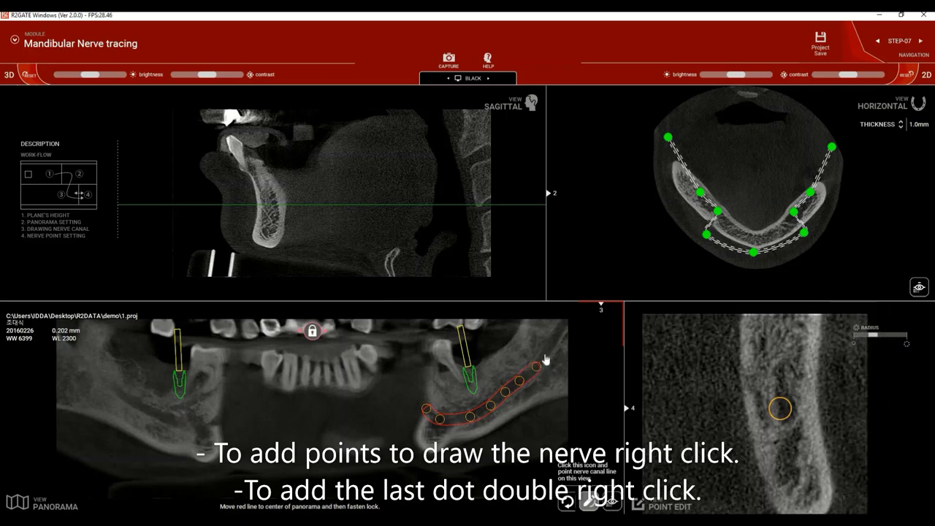
pyautogui.rightClick(545, 354)
pyautogui.rightClick(551, 343)
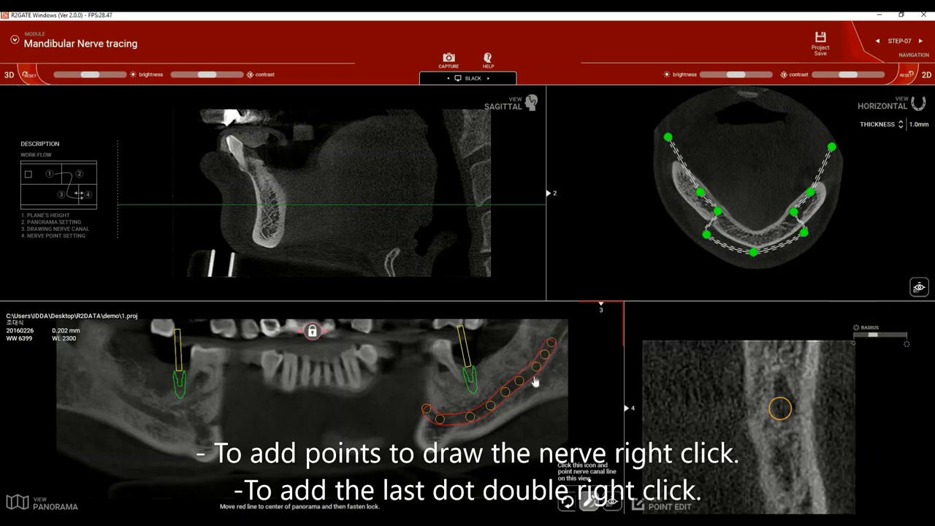
# Align the second and third nerve points with the canal in the cross-section and fine-tune the nerve radius
pyautogui.click(440, 420)
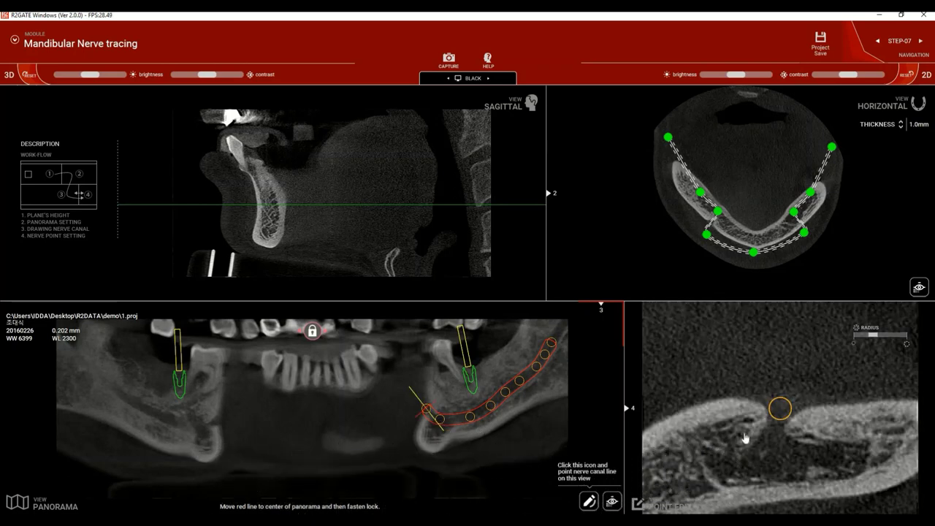
pyautogui.click(471, 417)
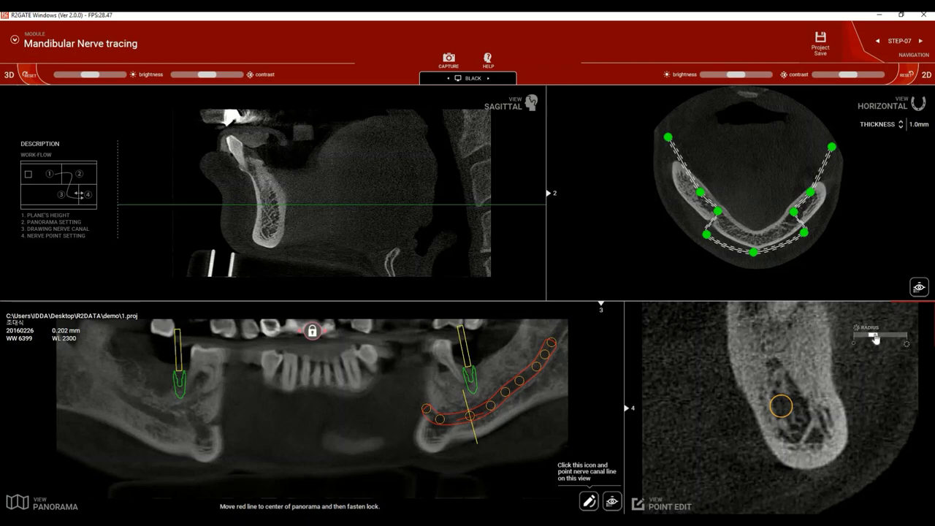
pyautogui.moveTo(877, 340); pyautogui.dragTo(875, 339)
# Go through the remaining nerve points from the fourth up to the ramus, centring each on the canal in the cross-section
pyautogui.click(489, 403)
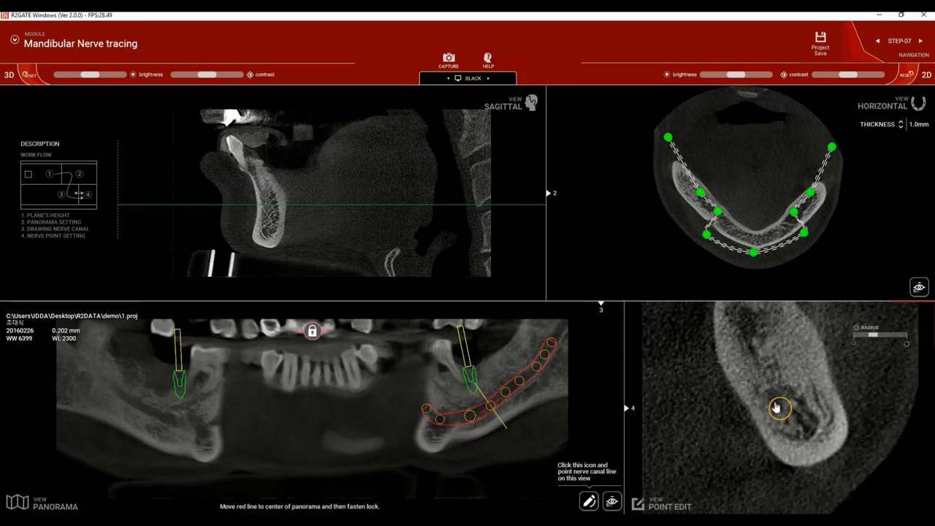
pyautogui.click(505, 393)
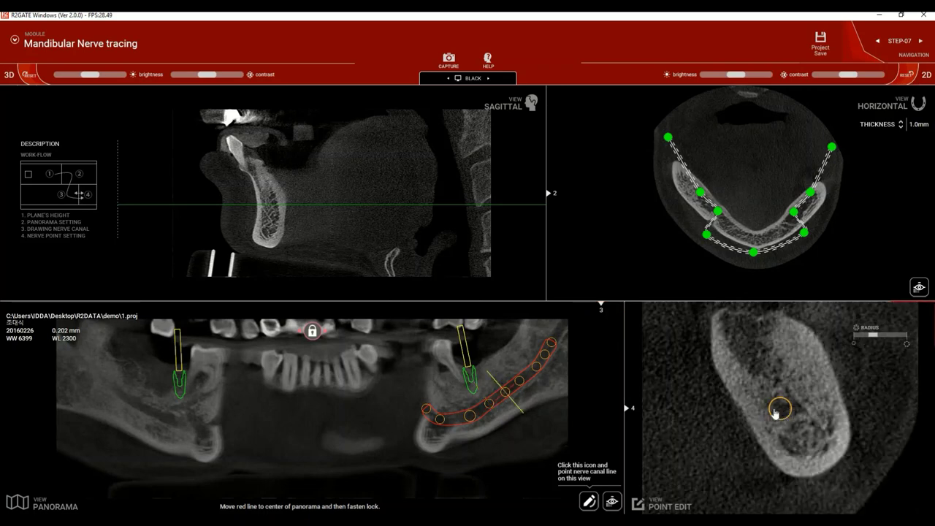
pyautogui.click(519, 381)
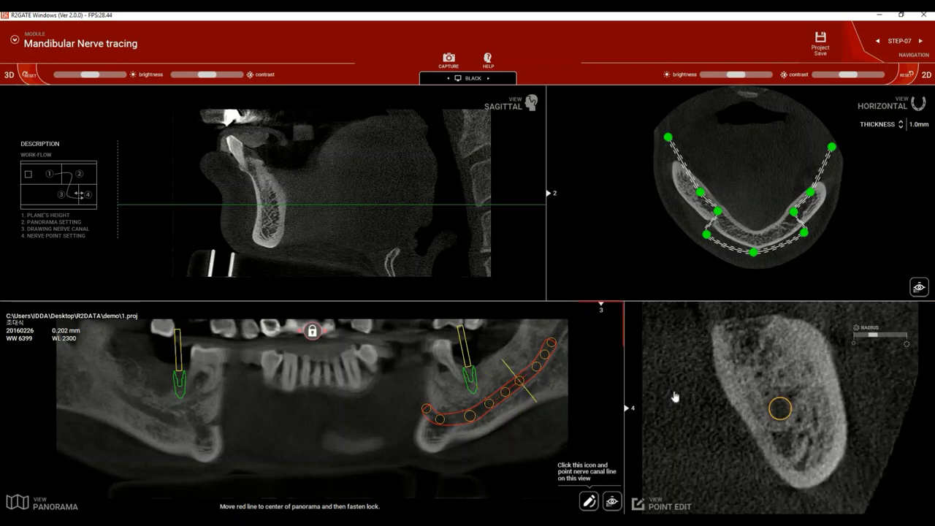
pyautogui.click(537, 368)
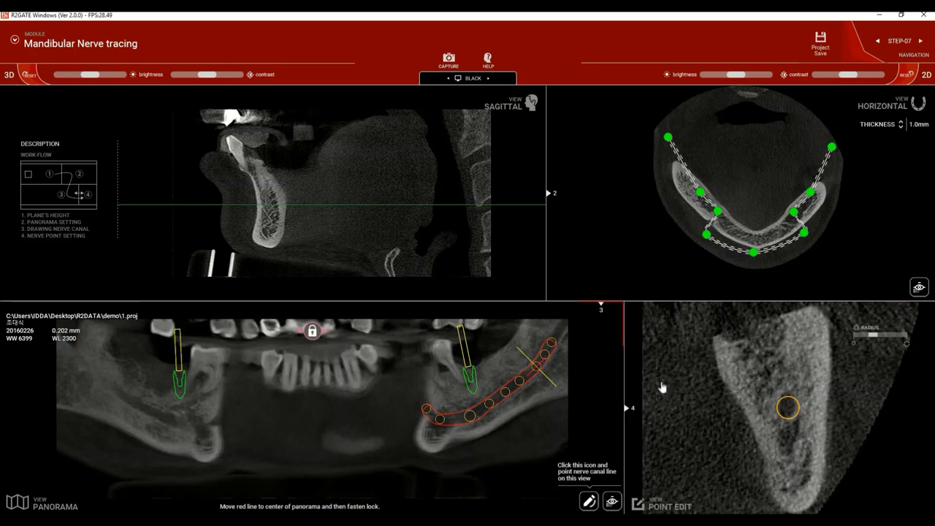
pyautogui.click(545, 355)
pyautogui.click(784, 406)
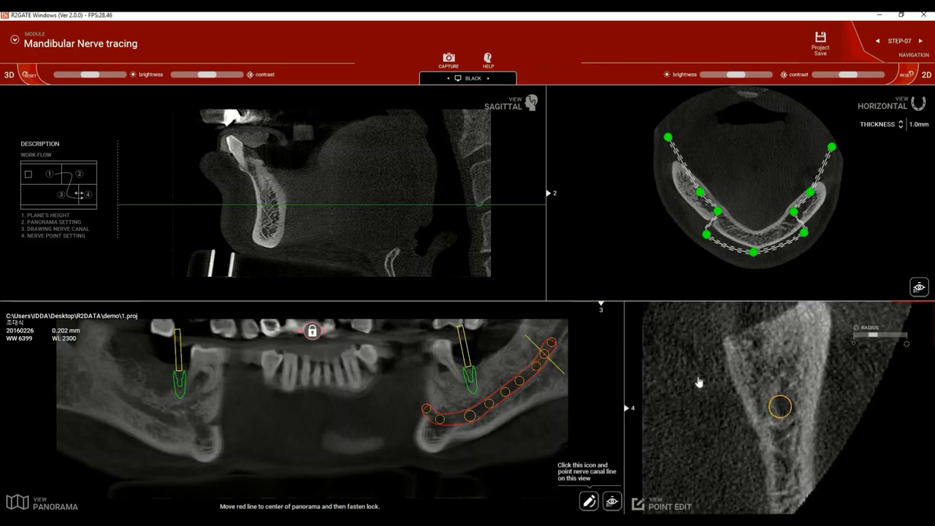
pyautogui.click(555, 344)
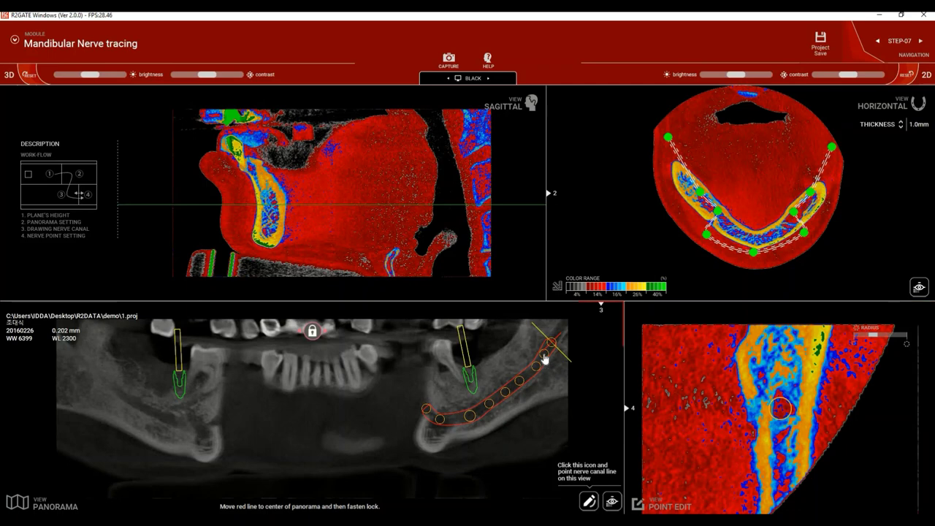
# Check the nerve points between the ramus and the molar region in the colour-coded cross-section
pyautogui.click(539, 365)
pyautogui.click(537, 367)
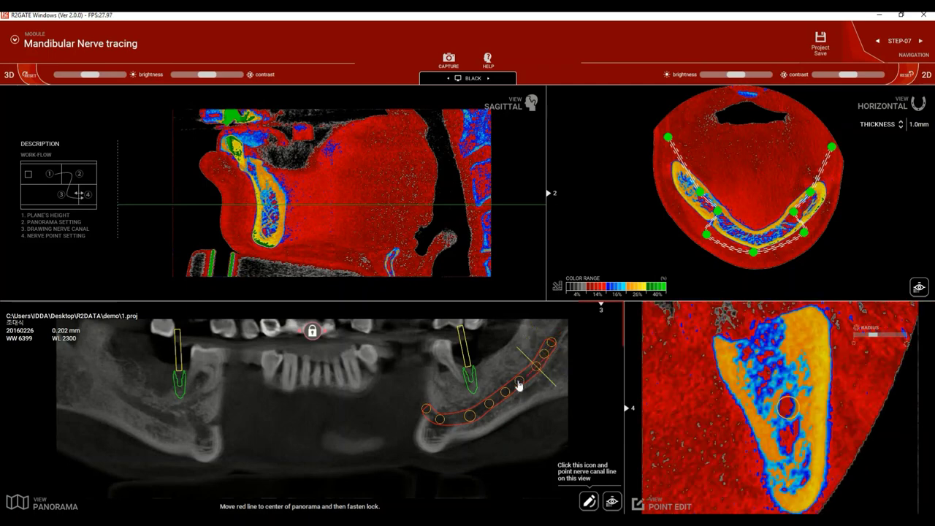
pyautogui.click(519, 383)
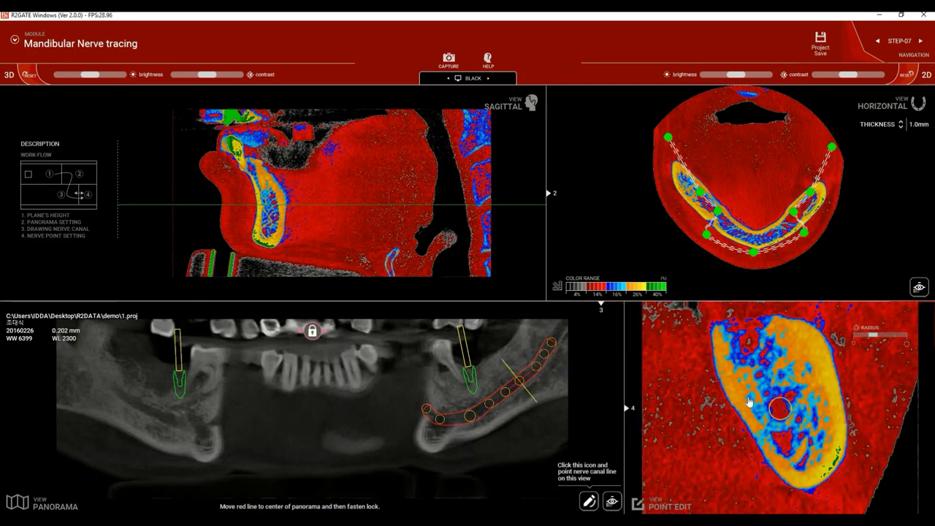
pyautogui.scroll(-2, 791, 437)
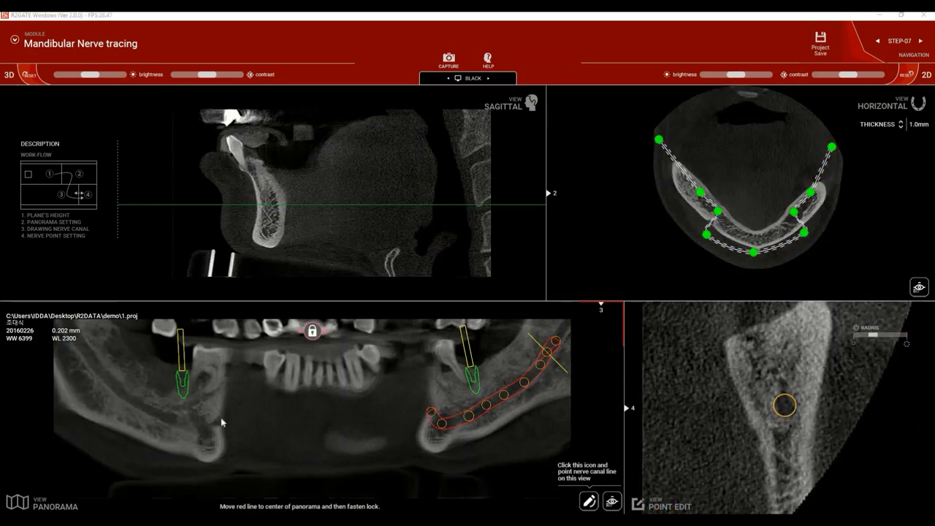
# Trace the nerve canal on the panorama's left half with seven points from the mental foramen back towards the ramus
pyautogui.click(589, 501)
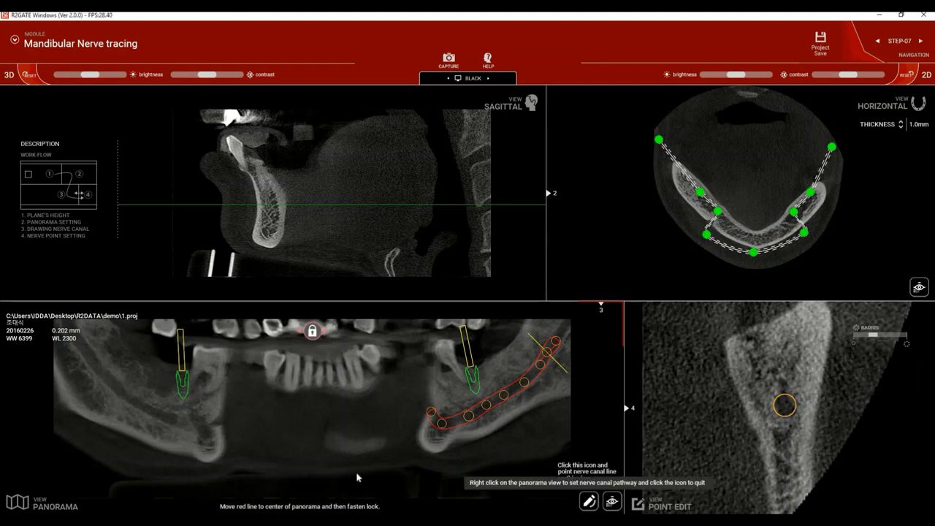
pyautogui.click(219, 418)
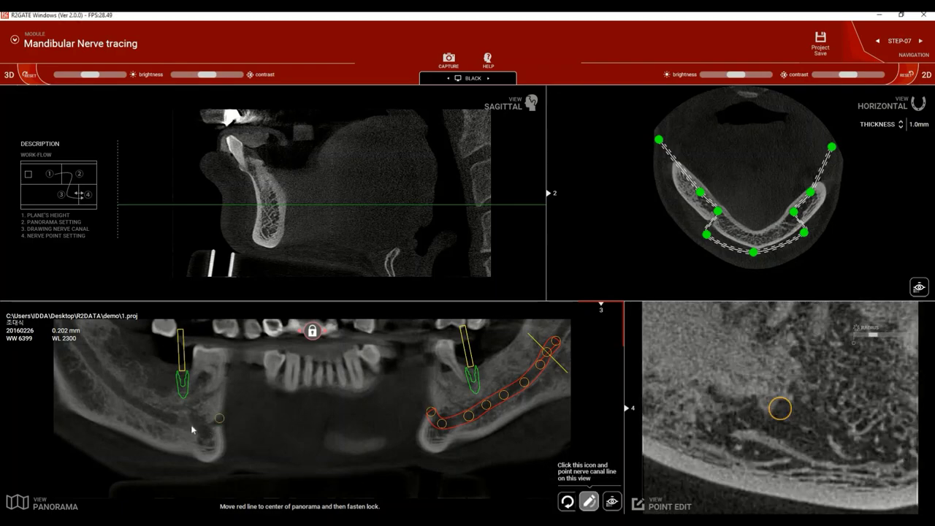
pyautogui.click(206, 426)
pyautogui.click(179, 422)
pyautogui.click(155, 412)
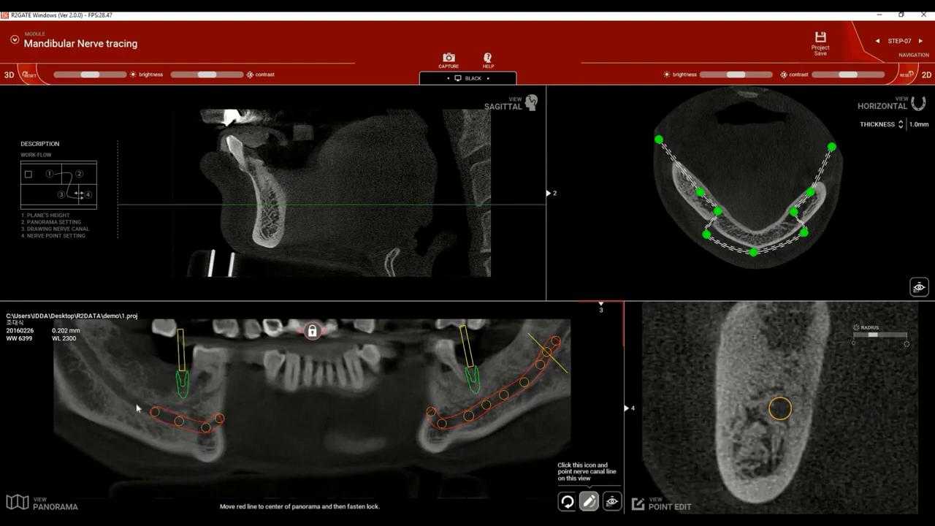
pyautogui.click(132, 402)
pyautogui.click(115, 385)
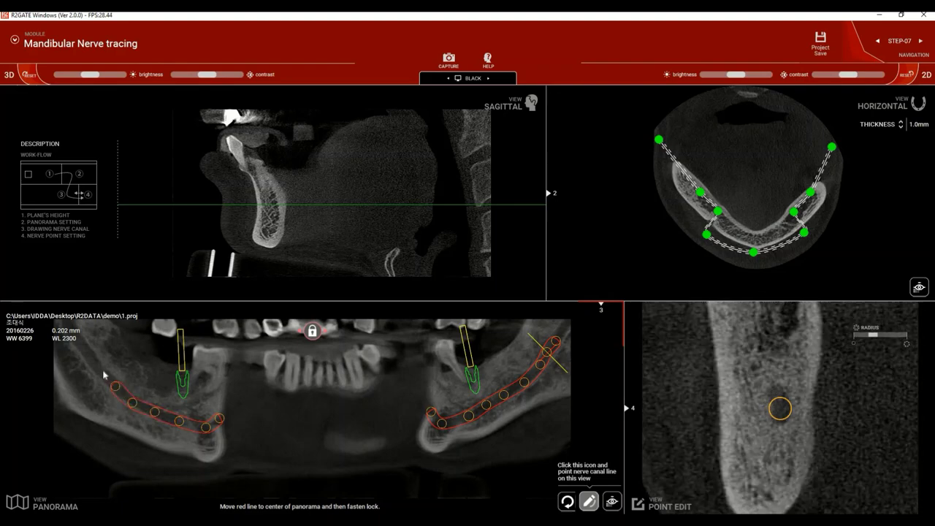
pyautogui.doubleClick(102, 371)
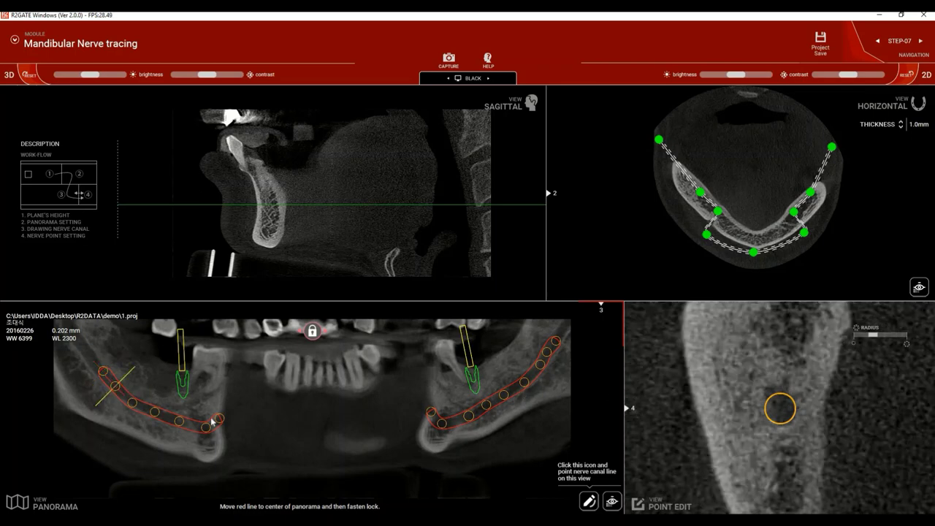
# Go through the left-half nerve points down to the mental foramen, centring the off-centre ones on the canal in the cross-section
pyautogui.click(132, 404)
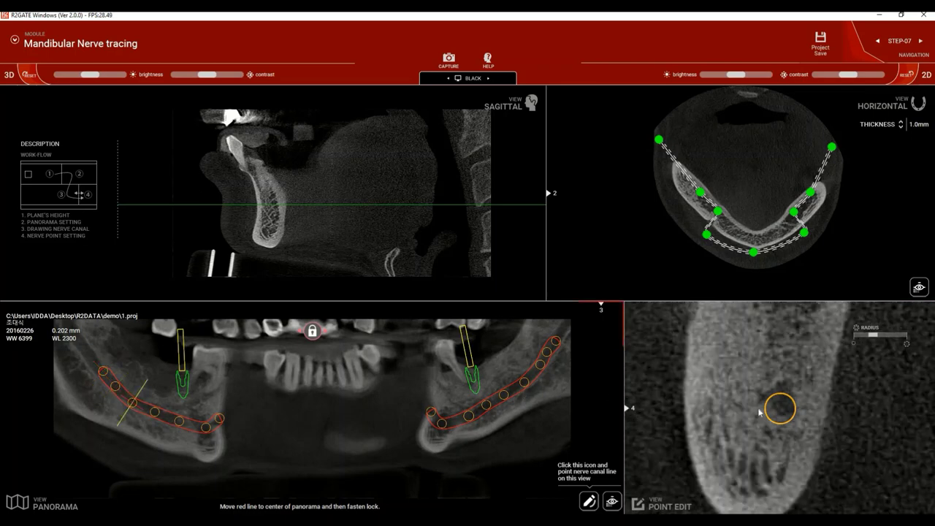
pyautogui.moveTo(785, 407); pyautogui.dragTo(786, 398)
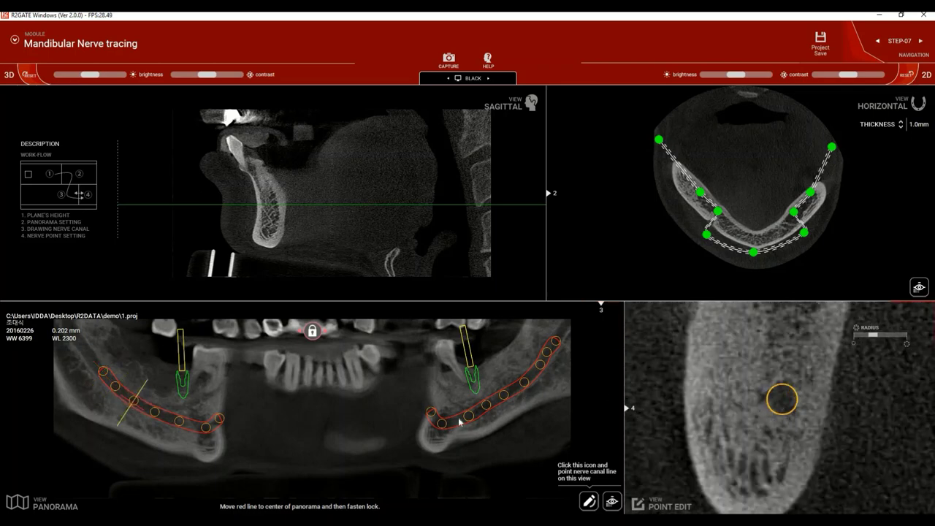
pyautogui.click(159, 416)
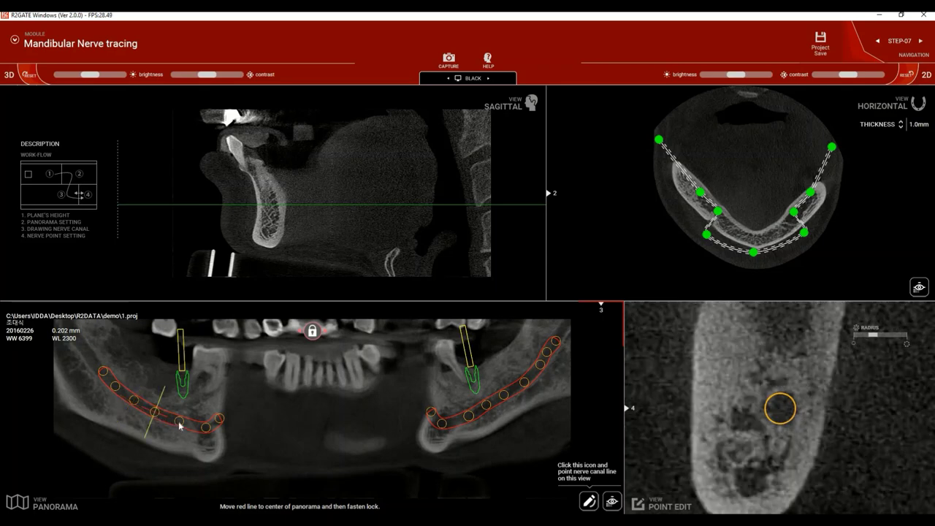
pyautogui.click(179, 425)
pyautogui.moveTo(779, 409); pyautogui.dragTo(766, 411)
pyautogui.click(206, 431)
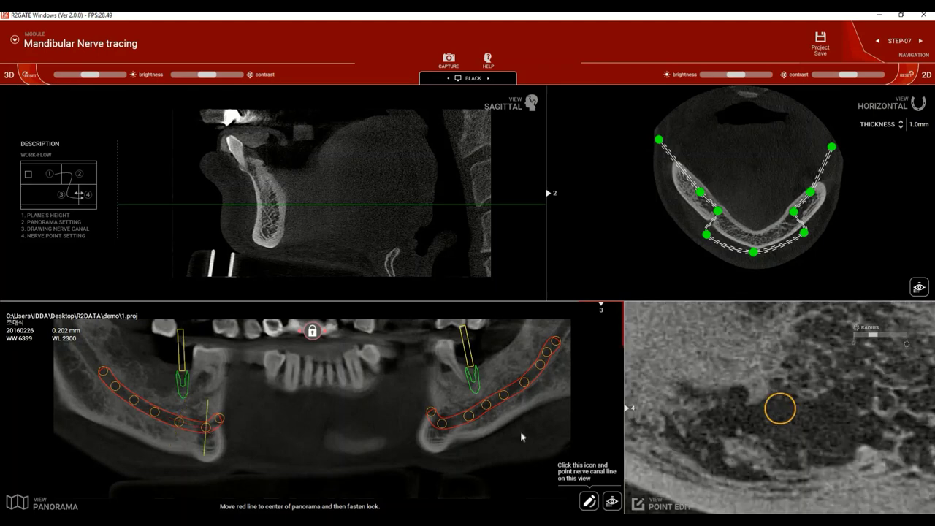
pyautogui.click(217, 423)
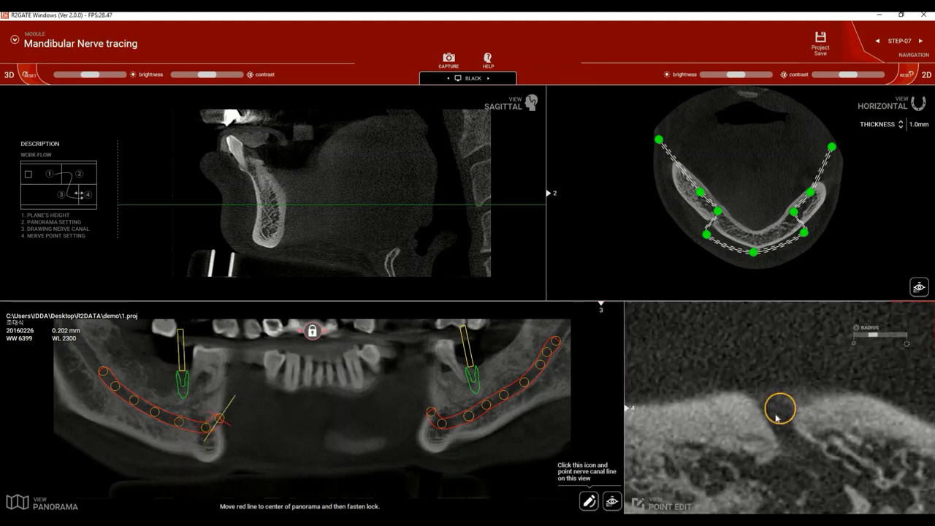
pyautogui.moveTo(777, 418); pyautogui.dragTo(773, 423)
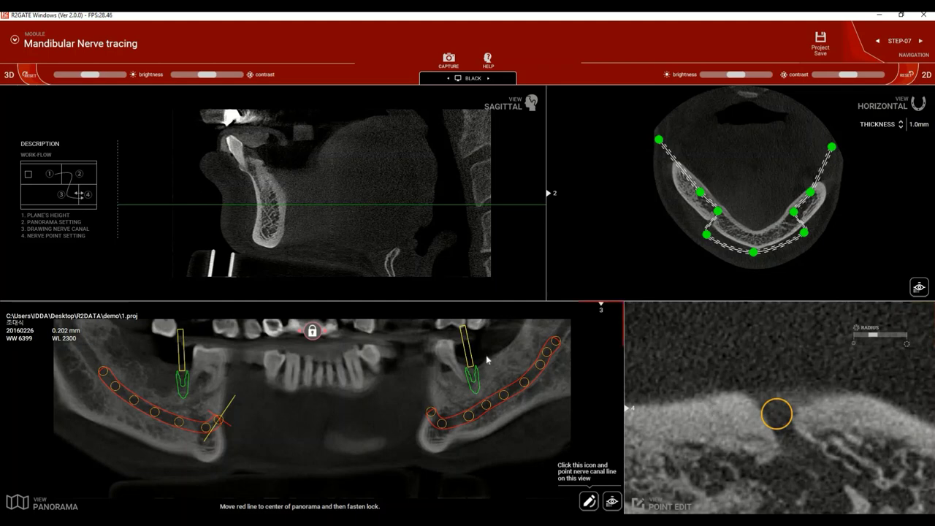
# Save the project as 1.proj and open the Implant surgery module, step 08
pyautogui.click(817, 53)
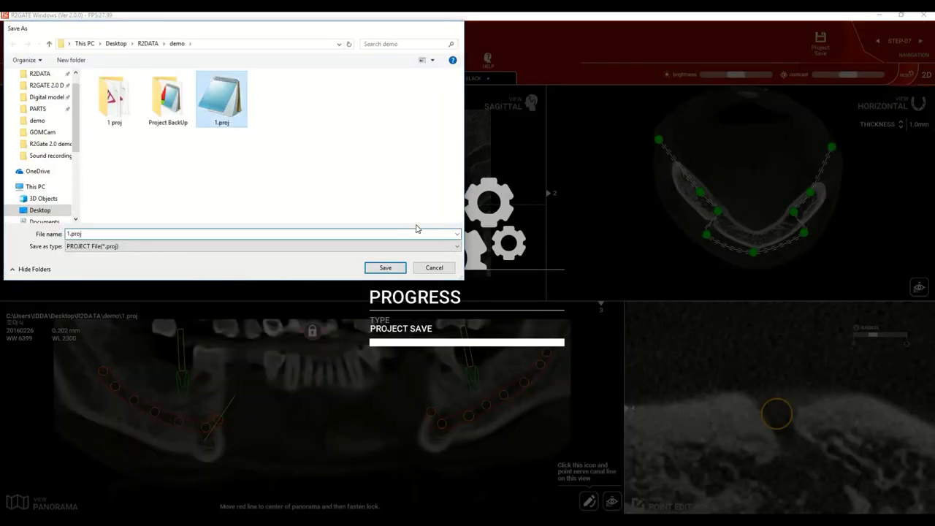
pyautogui.press('Return')
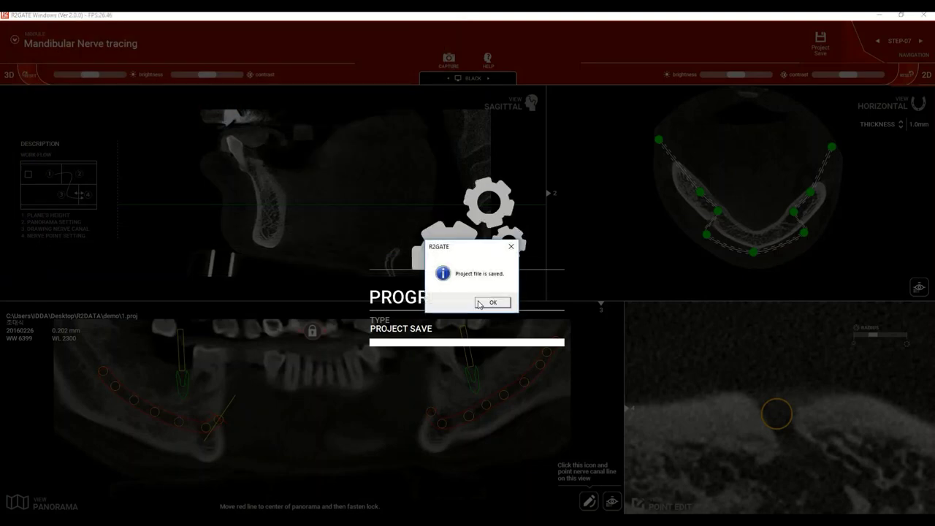
pyautogui.click(481, 304)
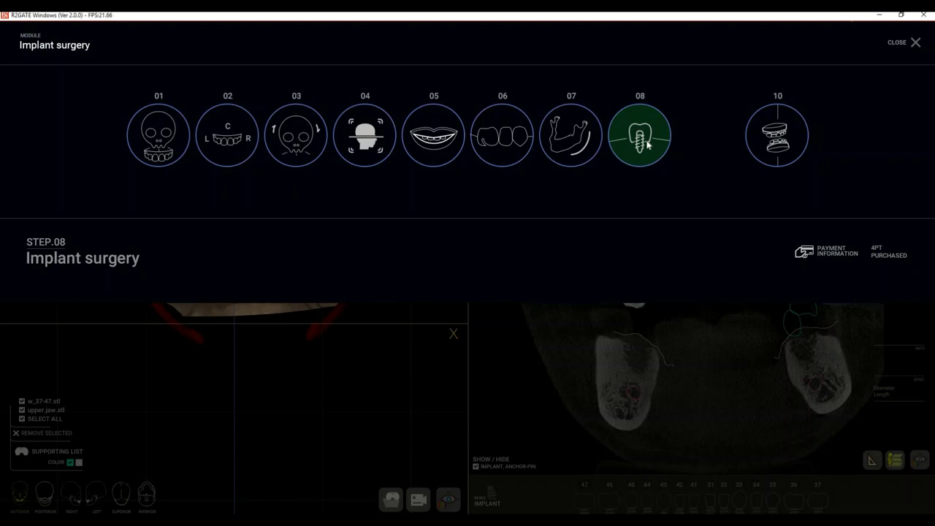
pyautogui.click(647, 145)
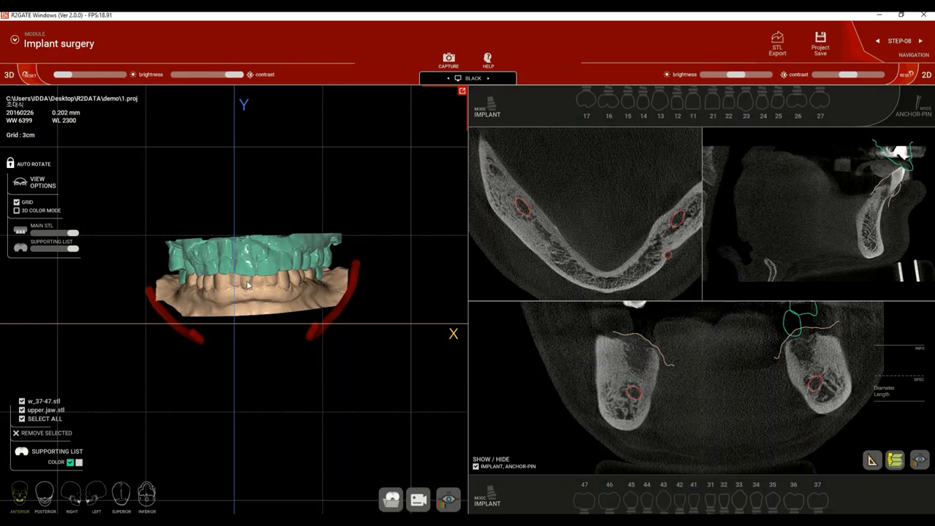
# Examine the 3D jaw models and traced nerves from preset viewing directions, finishing with the anterior view
pyautogui.moveTo(252, 290)
pyautogui.mouseDown()
pyautogui.moveTo(270, 293)
pyautogui.moveTo(238, 294)
pyautogui.moveTo(323, 295)
pyautogui.moveTo(241, 301)
pyautogui.mouseUp()
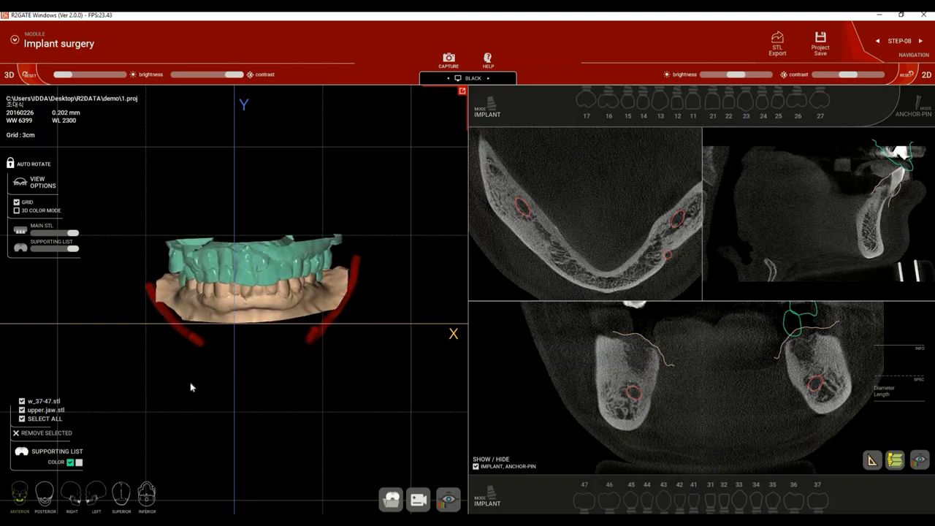
pyautogui.click(67, 492)
pyautogui.click(146, 497)
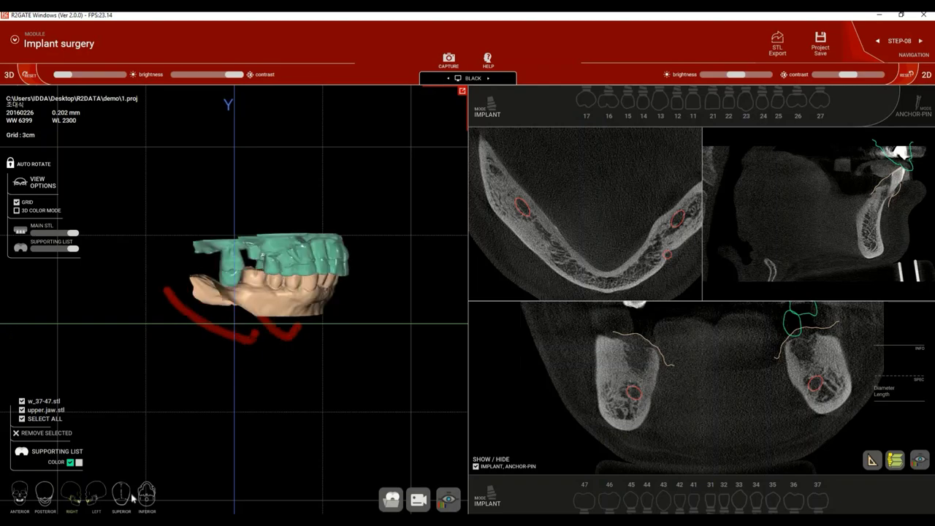
pyautogui.click(26, 498)
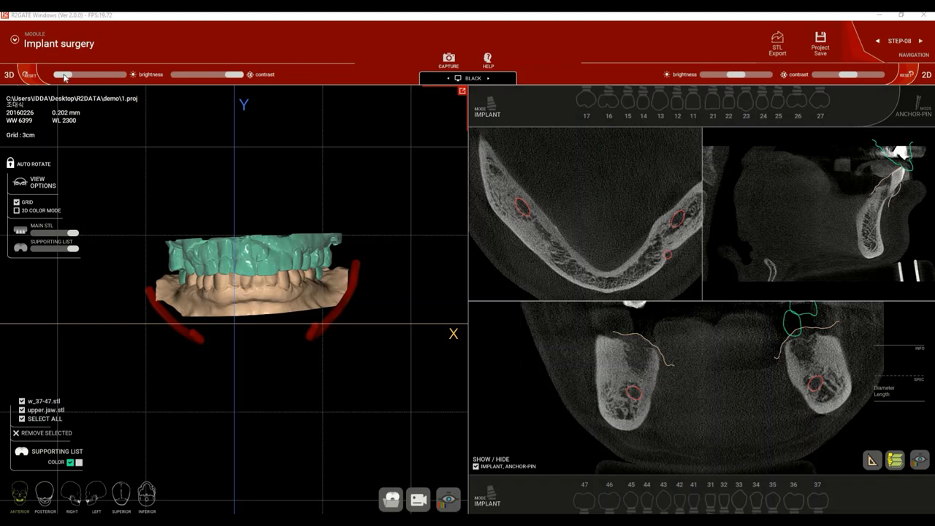
# Try the 3D brightness, reset and contrast adjustments on the jaw models
pyautogui.moveTo(64, 76)
pyautogui.mouseDown()
pyautogui.moveTo(90, 76)
pyautogui.moveTo(64, 76)
pyautogui.mouseUp()
pyautogui.click(28, 74)
pyautogui.moveTo(207, 75); pyautogui.dragTo(224, 75)
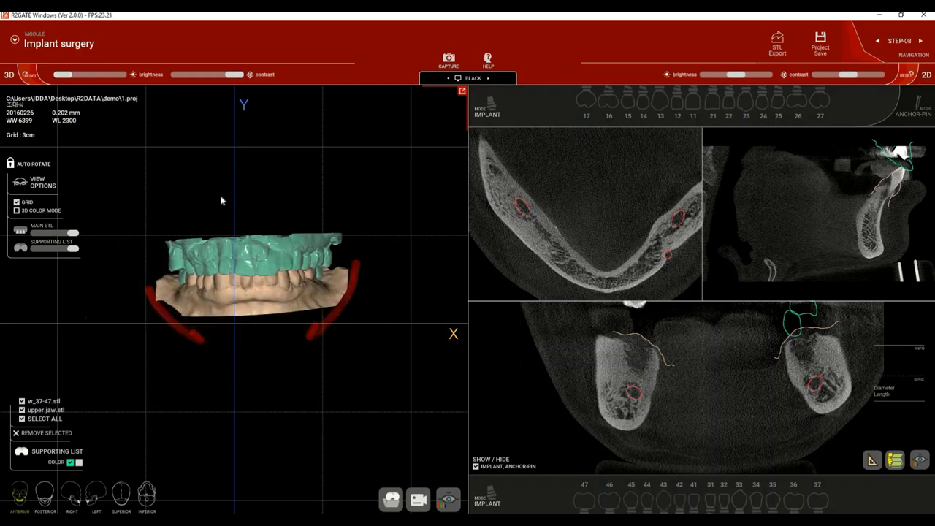
# Select only upper.jaw.stl in the supporting list, make it fully transparent and remove it from the project
pyautogui.moveTo(74, 234); pyautogui.dragTo(76, 255)
pyautogui.click(22, 409)
pyautogui.moveTo(73, 249); pyautogui.dragTo(28, 254)
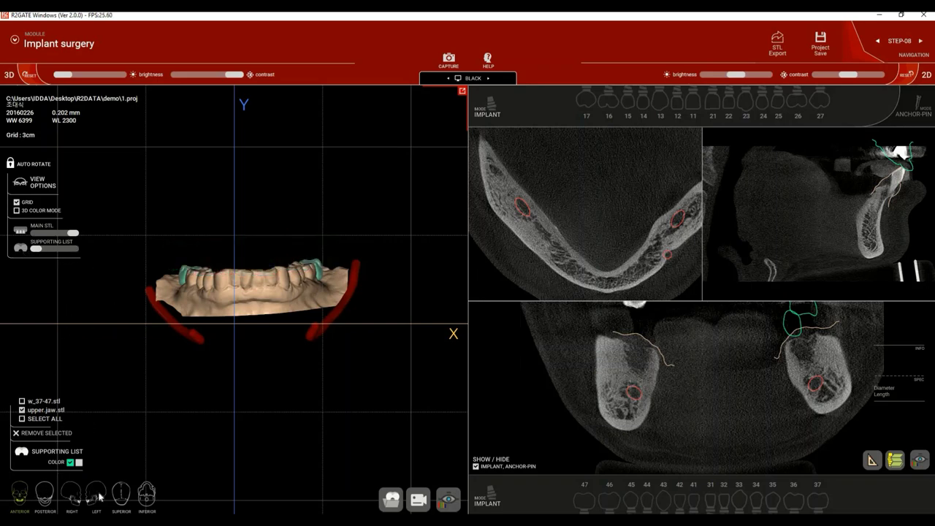
pyautogui.click(124, 496)
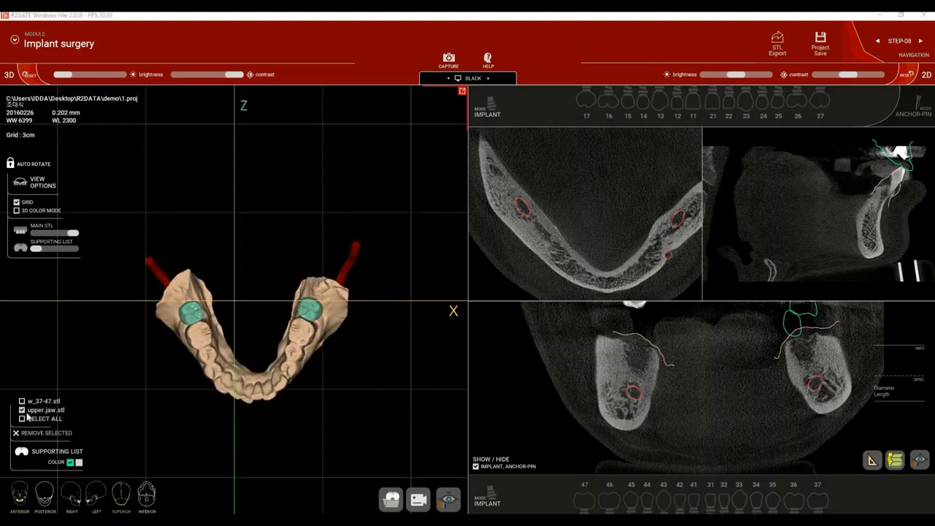
pyautogui.click(15, 434)
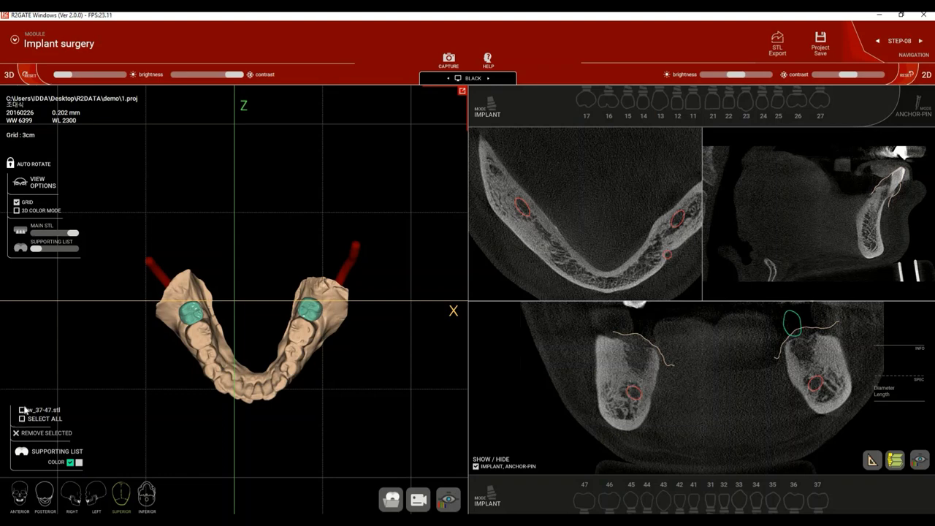
# Select w_37-47.stl and make both the wax-up and the main STL semi-transparent so the nerves show through in the superior view
pyautogui.click(22, 410)
pyautogui.moveTo(40, 252); pyautogui.dragTo(44, 251)
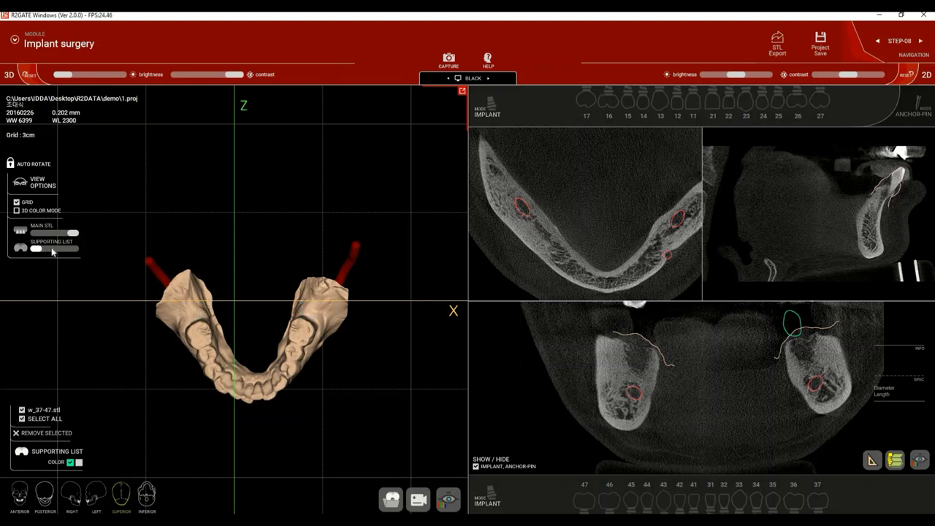
pyautogui.click(52, 252)
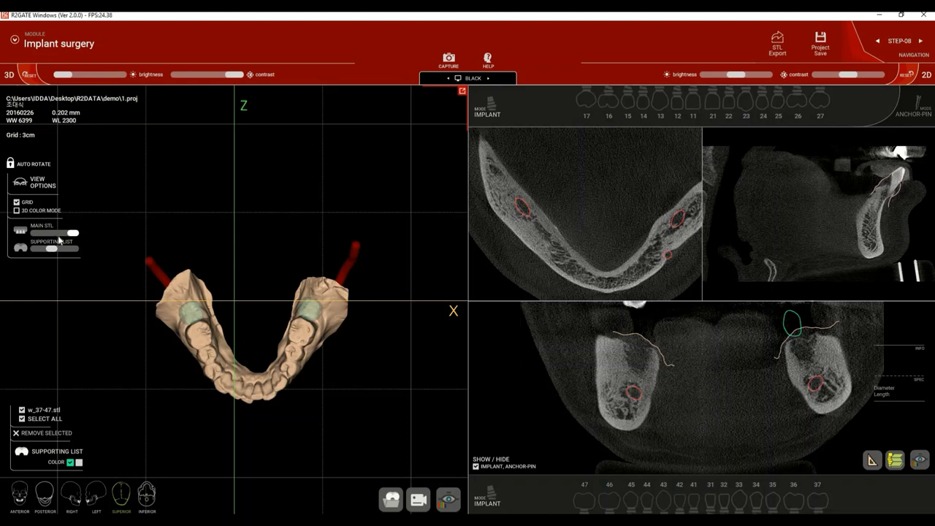
pyautogui.moveTo(59, 235); pyautogui.dragTo(54, 233)
pyautogui.scroll(5, 288, 336)
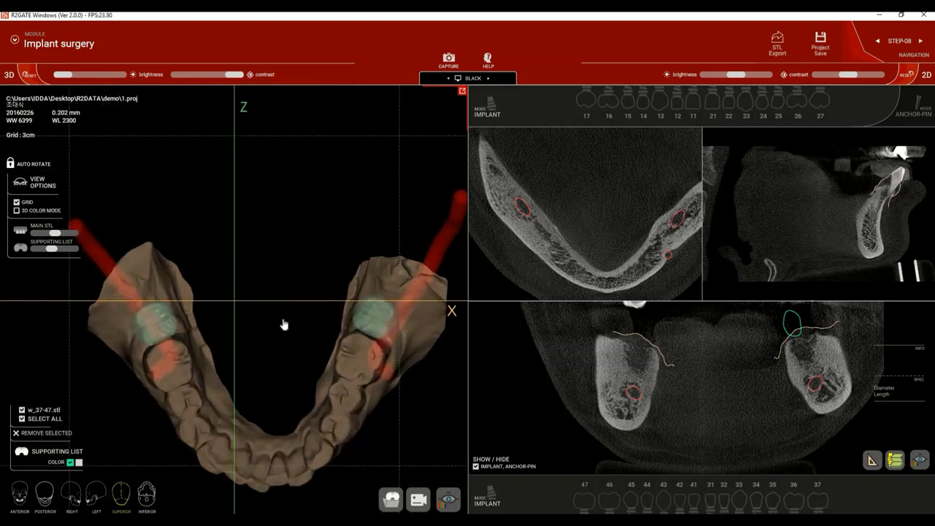
pyautogui.moveTo(283, 324); pyautogui.dragTo(277, 307, button='middle')
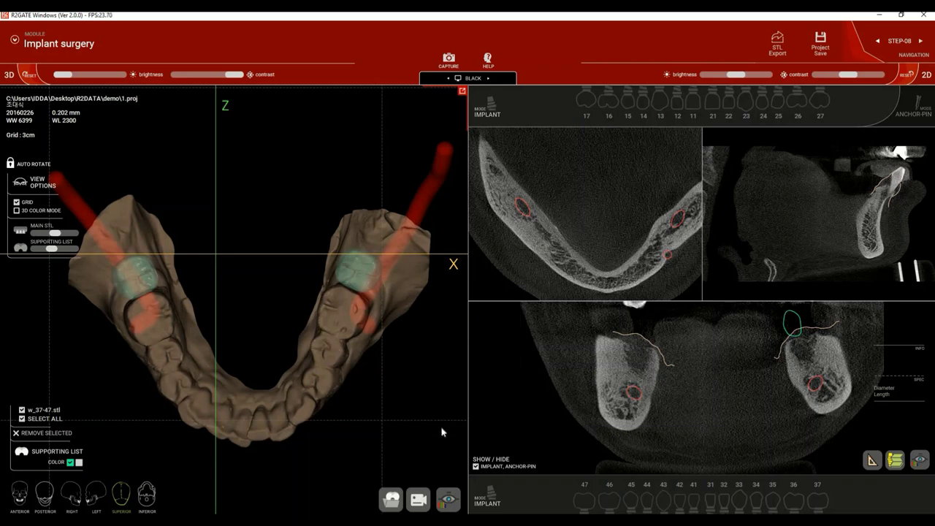
# Place an implant at tooth 47 and rotate it in the horizontal view so its blue arrow runs anterior-posterior along the arch
pyautogui.click(584, 503)
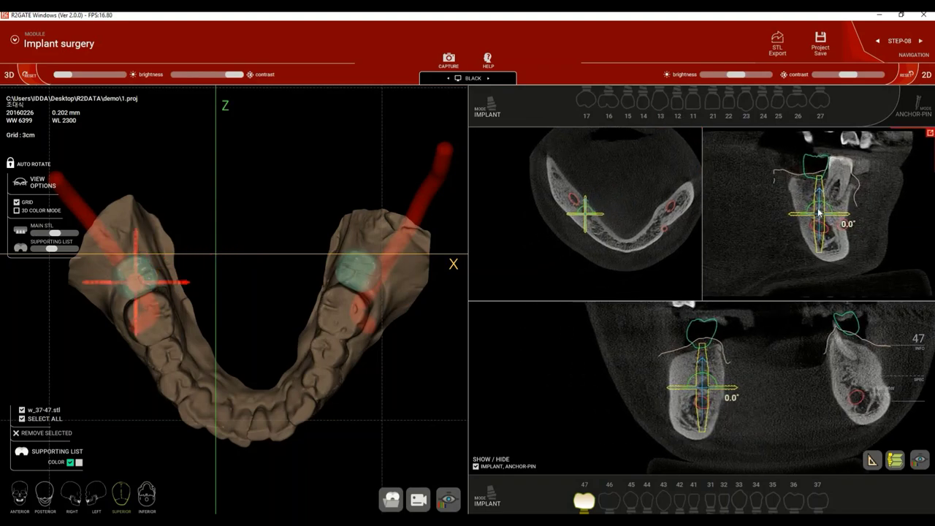
pyautogui.scroll(5, 581, 211)
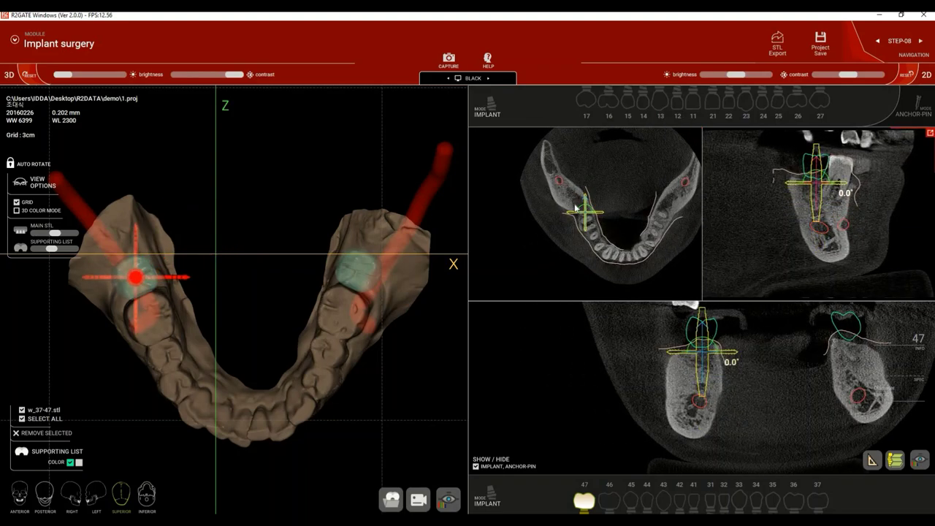
pyautogui.scroll(4, 577, 208)
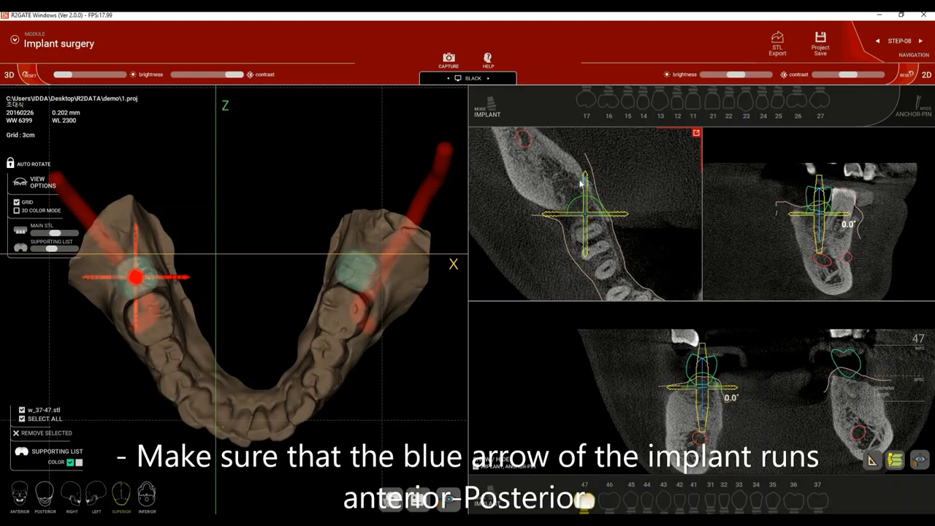
pyautogui.moveTo(574, 186); pyautogui.dragTo(589, 192)
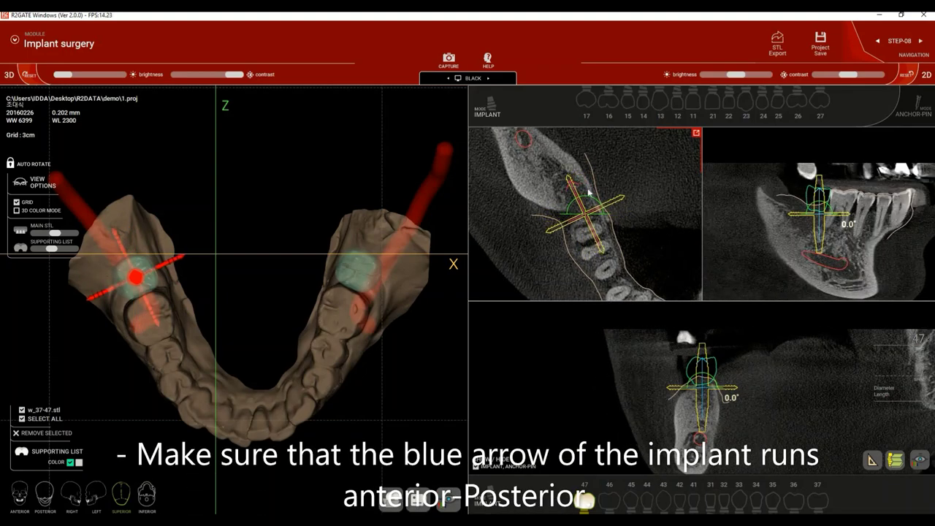
# Tilt the tooth 47 dummy implant to about 7.7° in the sagittal view and shift it slightly under the wax-up crown
pyautogui.scroll(3, 772, 214)
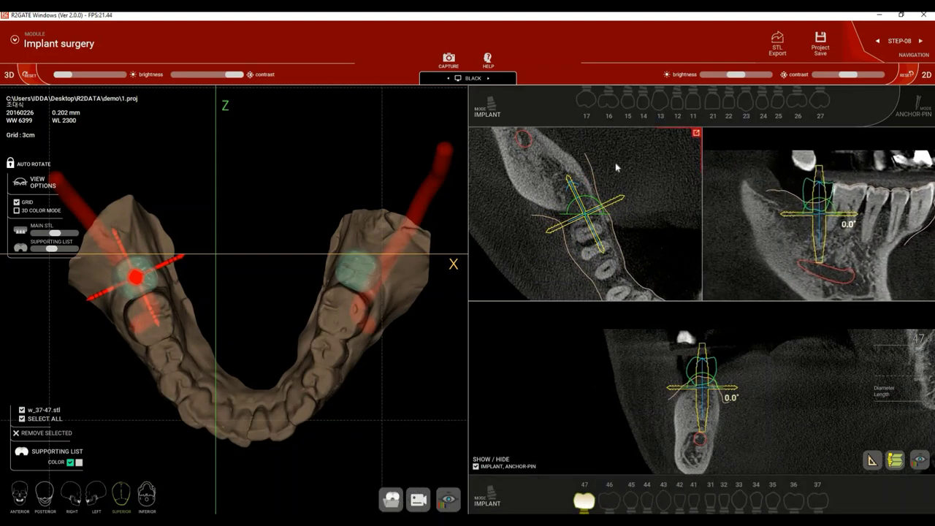
pyautogui.moveTo(822, 206); pyautogui.dragTo(815, 217)
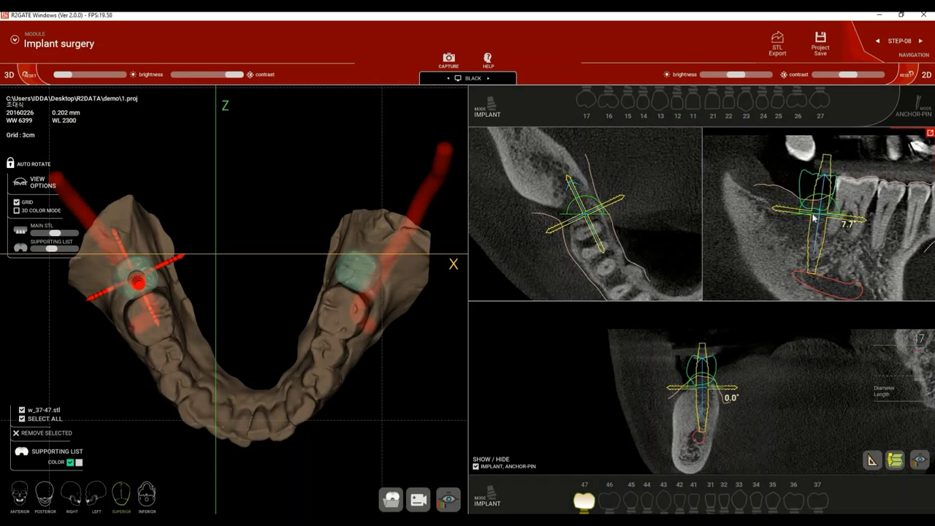
pyautogui.click(718, 377)
pyautogui.scroll(3, 717, 377)
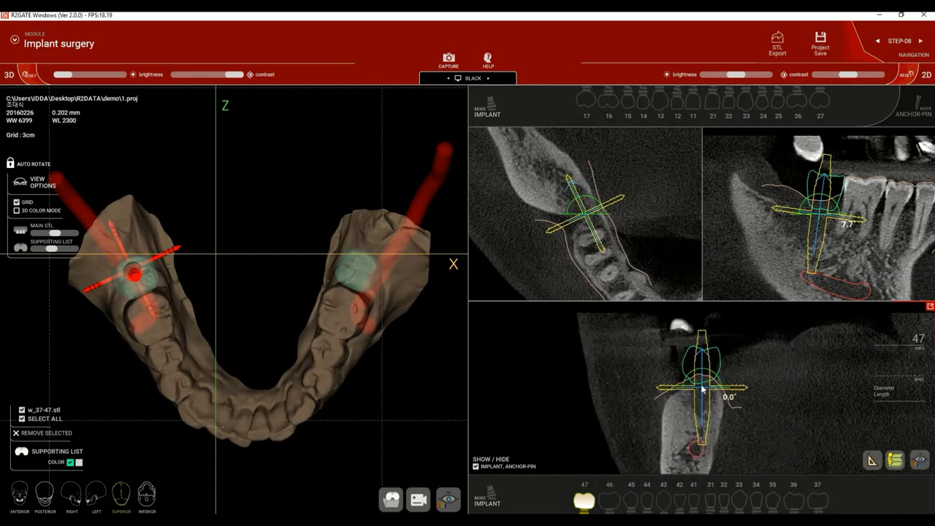
# Examine the dummy implant's width and graded length marks against the bone and nerve canal in the cross-sectional view
pyautogui.scroll(6, 714, 401)
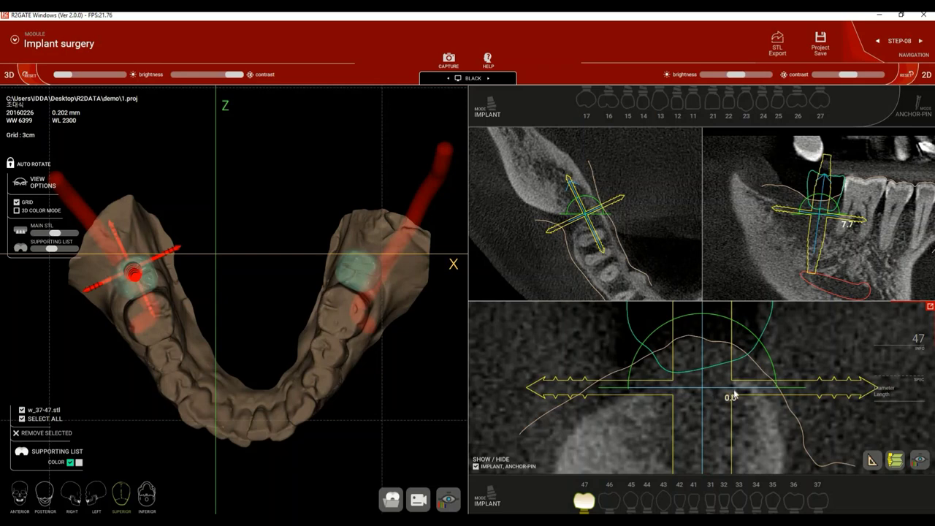
pyautogui.scroll(-1, 736, 394)
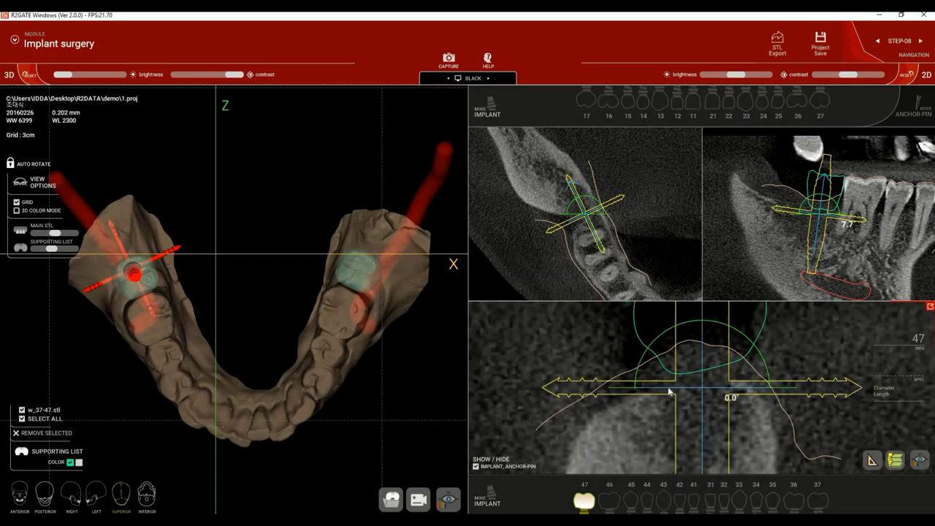
pyautogui.scroll(-2, 679, 392)
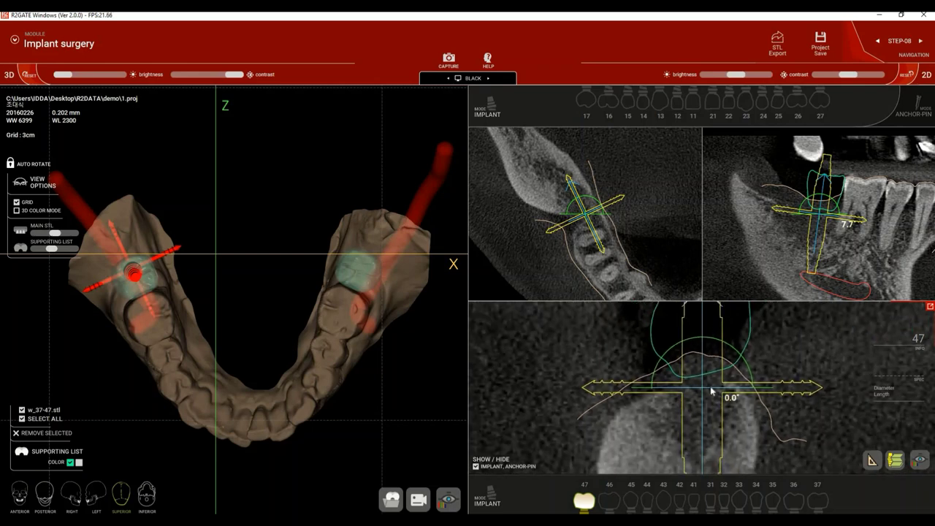
pyautogui.scroll(2, 734, 394)
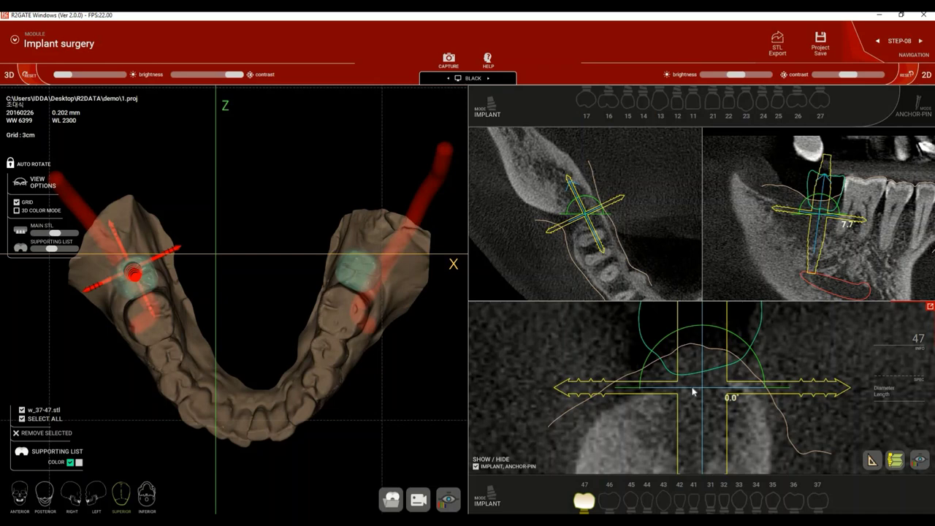
pyautogui.scroll(-3, 694, 392)
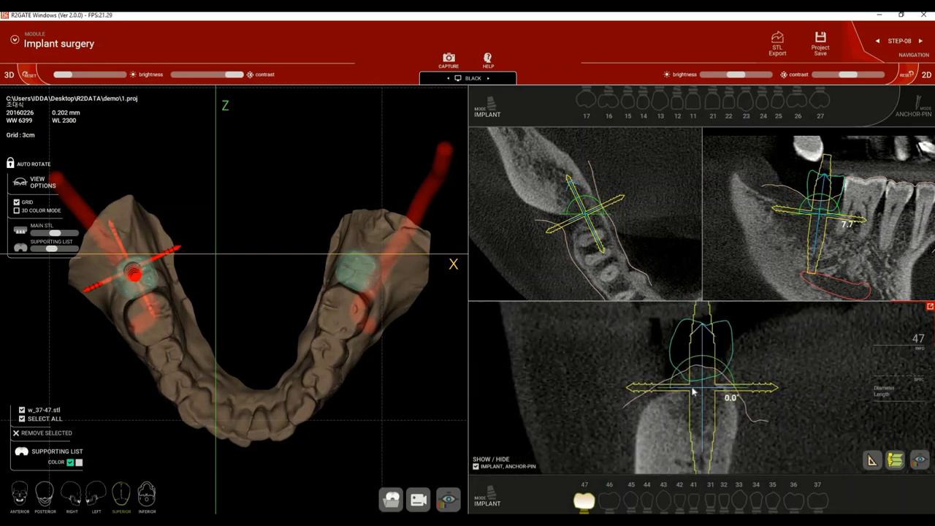
pyautogui.scroll(-1, 694, 392)
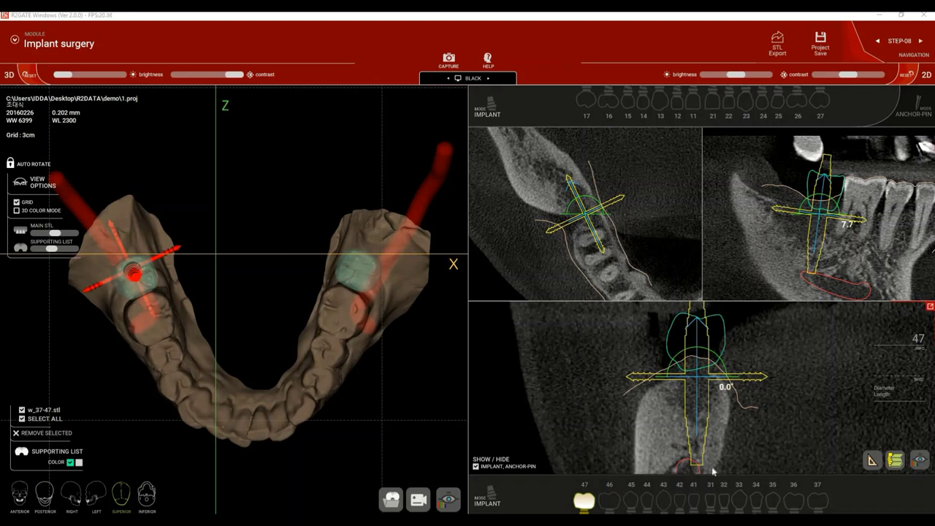
pyautogui.scroll(3, 686, 390)
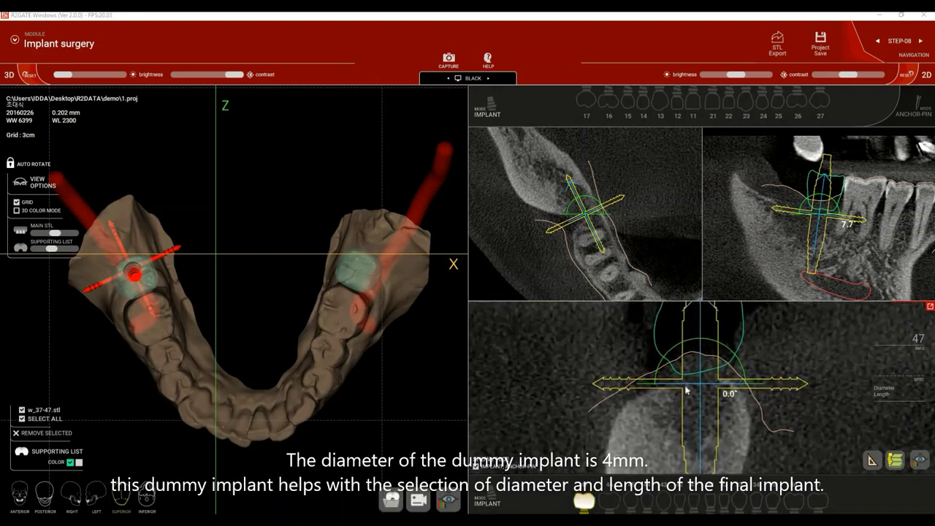
pyautogui.scroll(-5, 723, 391)
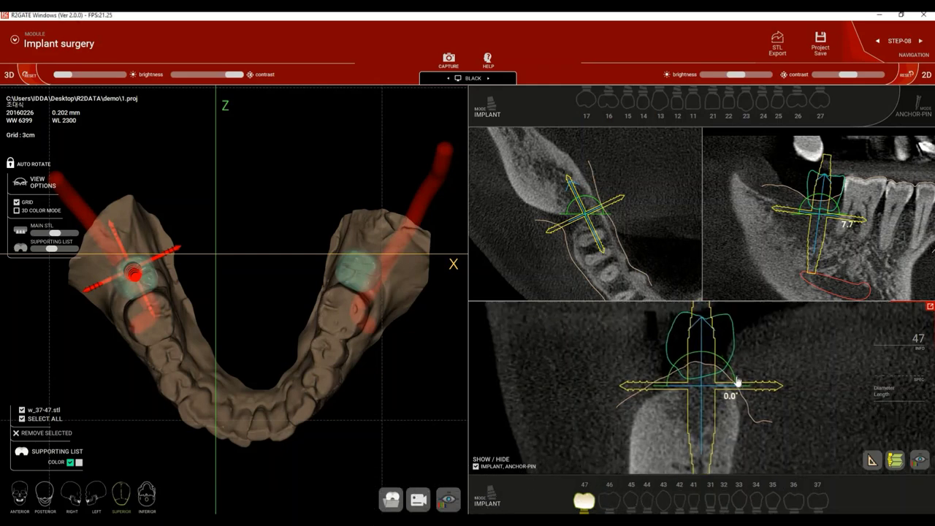
pyautogui.scroll(-3, 738, 381)
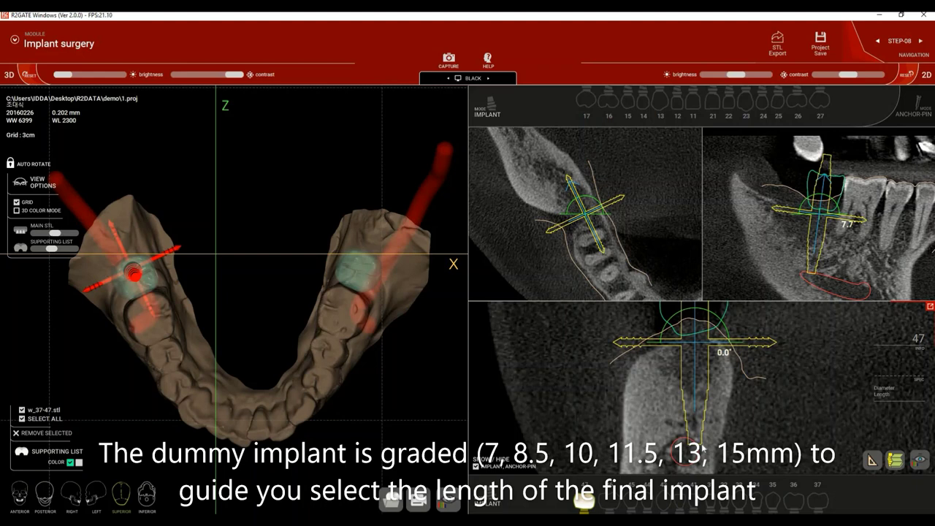
pyautogui.scroll(1, 693, 387)
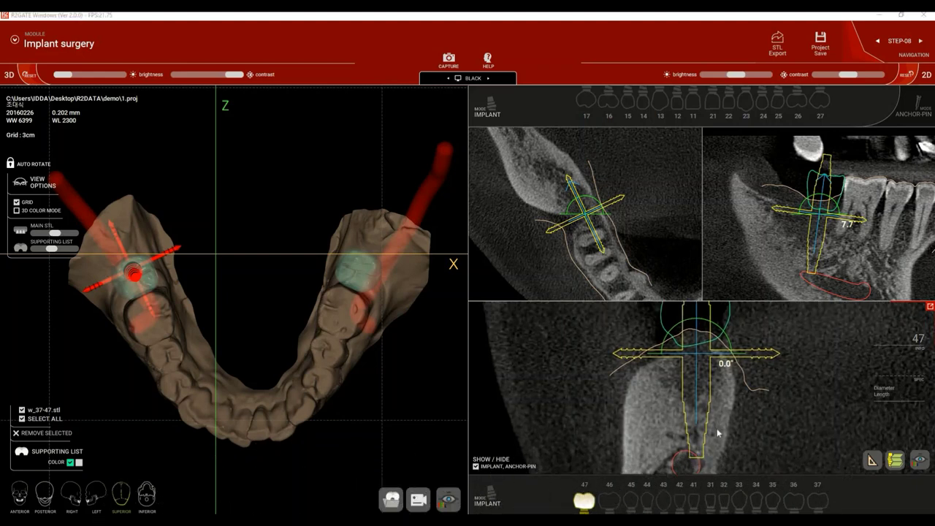
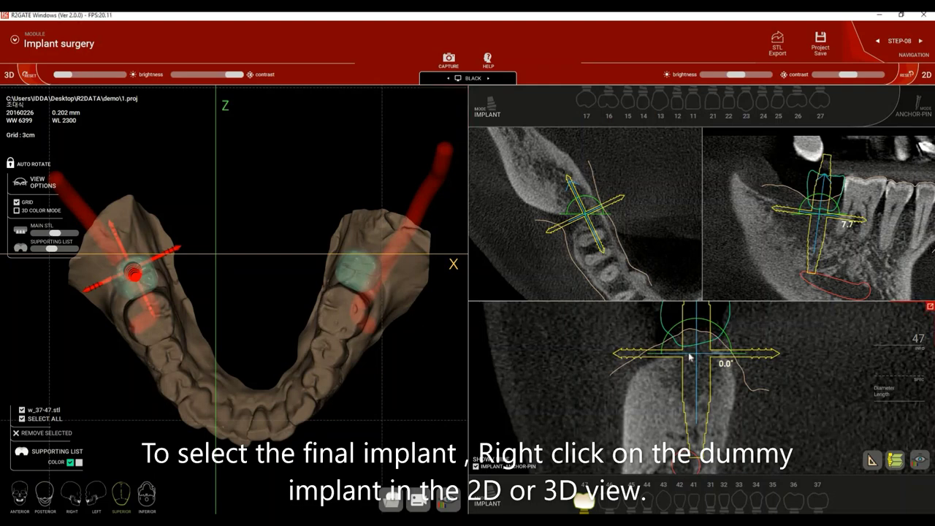
# Open the implant selection for the tooth 47 dummy and choose Megagen AnyRidge with size 4.5 - 10.0
pyautogui.rightClick(686, 356)
pyautogui.click(676, 353)
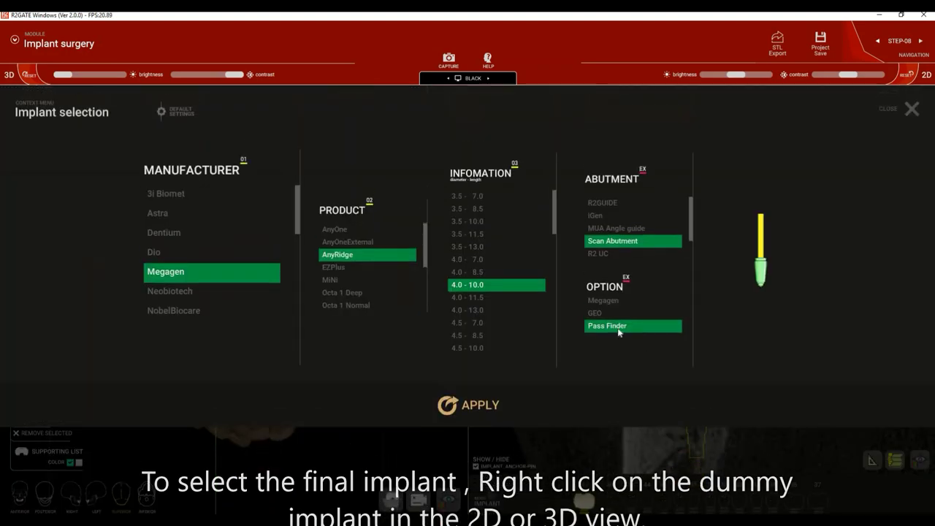
pyautogui.click(187, 197)
pyautogui.press('Down')
pyautogui.press('Down')
pyautogui.press('Down')
pyautogui.press('Down')
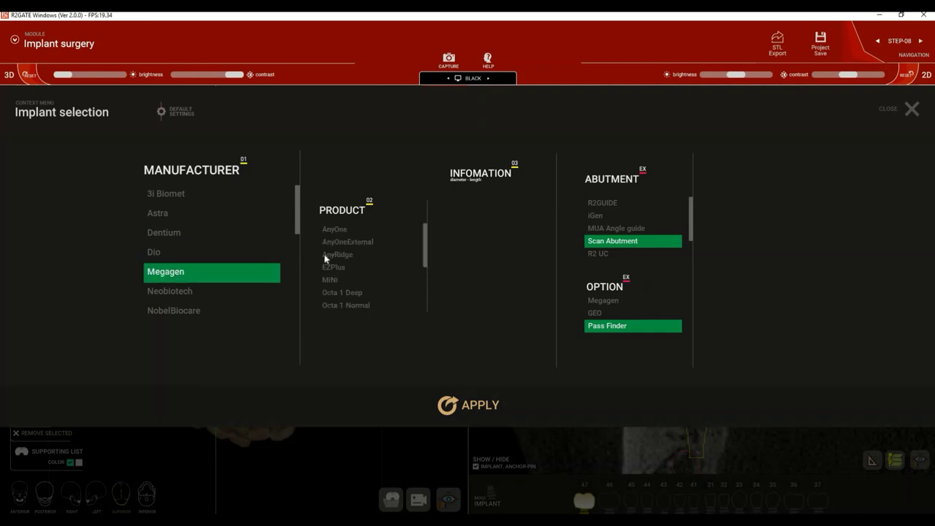
pyautogui.click(328, 255)
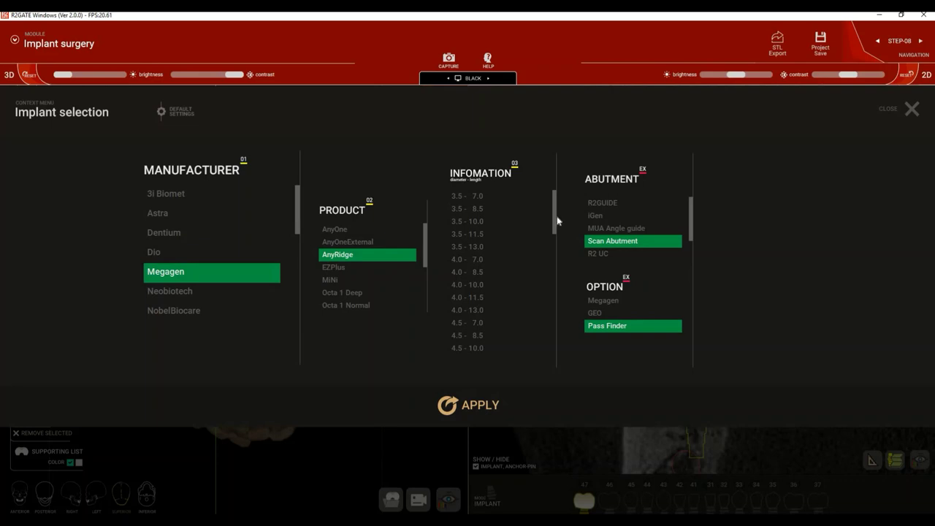
pyautogui.moveTo(554, 232); pyautogui.dragTo(555, 247)
pyautogui.click(478, 324)
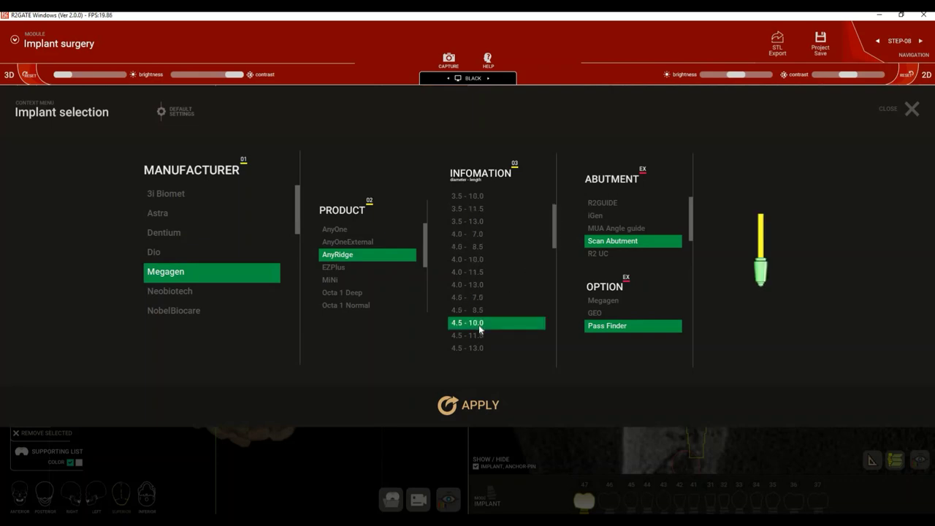
# Choose Scan Abutment, preview the Megagen option, set the option to Pass Finder and apply the final implant
pyautogui.click(625, 248)
pyautogui.click(604, 303)
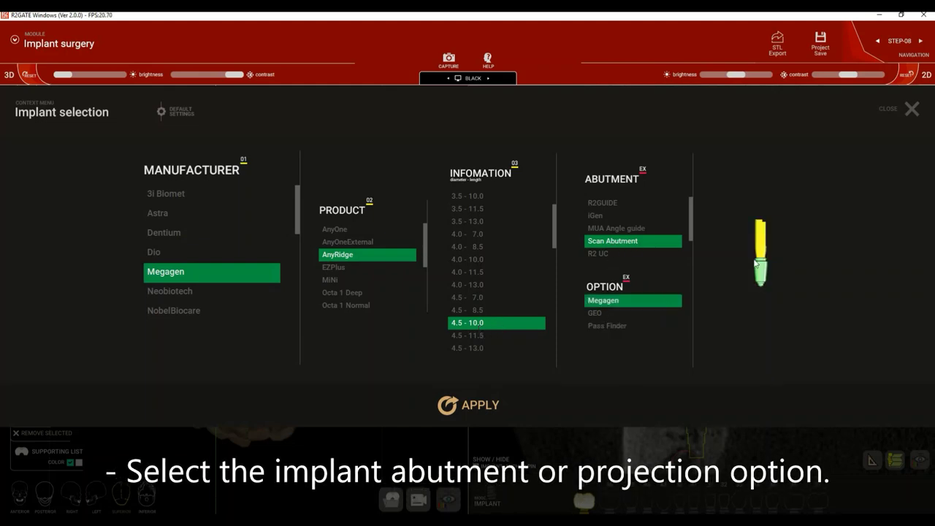
pyautogui.click(613, 326)
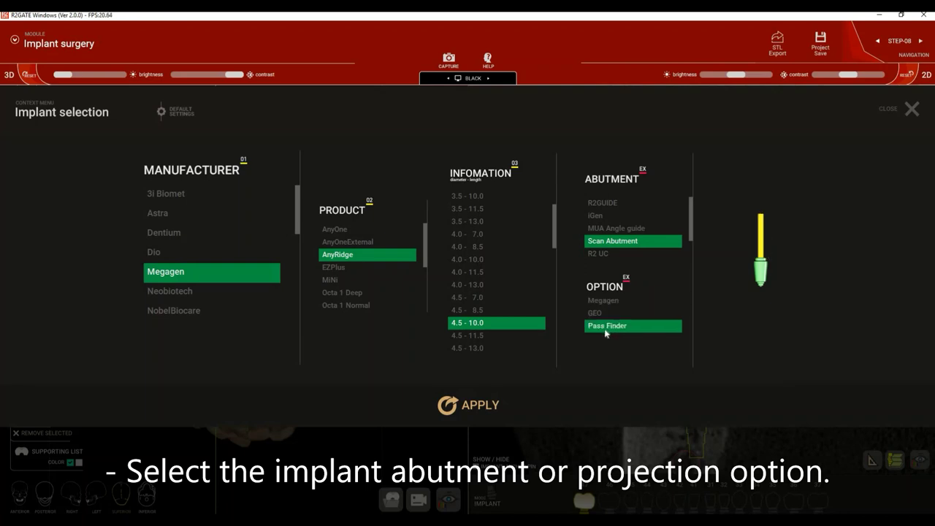
pyautogui.click(480, 409)
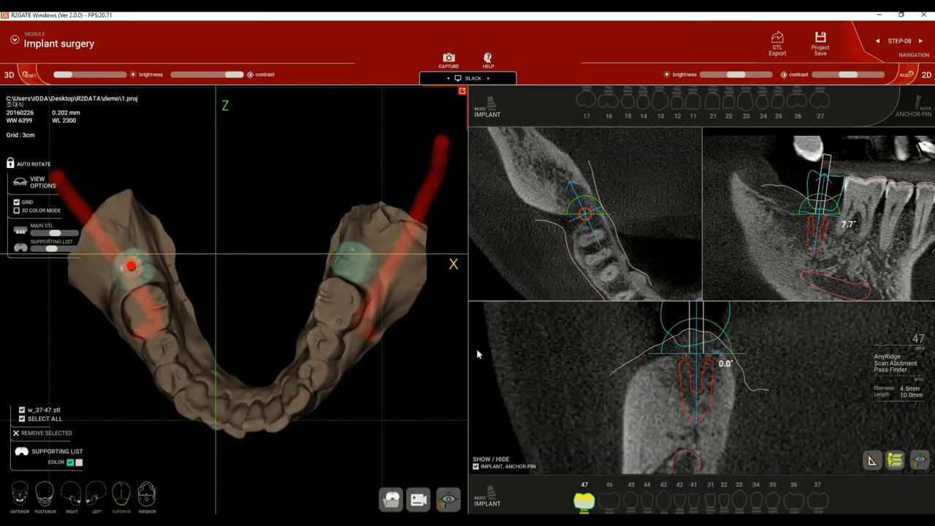
# Tilt the AnyRidge implant at tooth 47 to about 12.8° in the sagittal view, using the head of its blue arrow
pyautogui.scroll(-3, 740, 390)
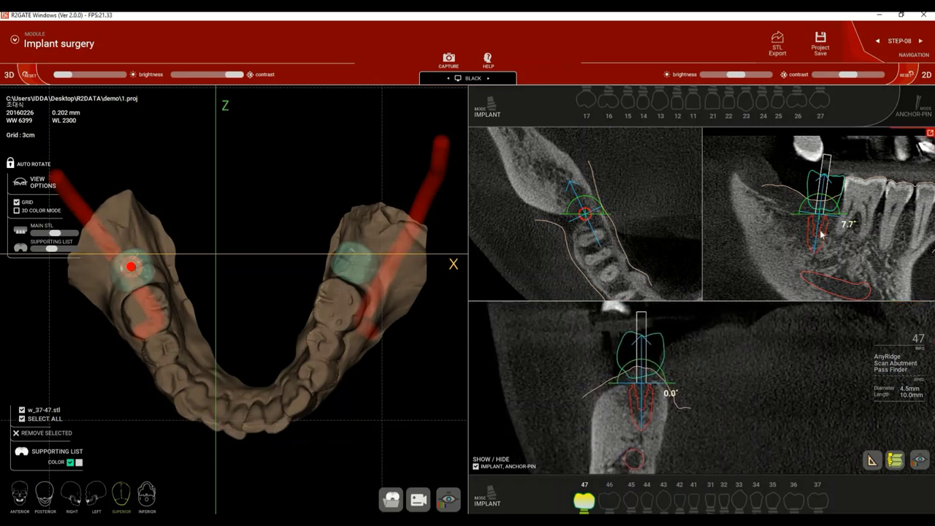
pyautogui.scroll(2, 821, 233)
pyautogui.scroll(2, 821, 233)
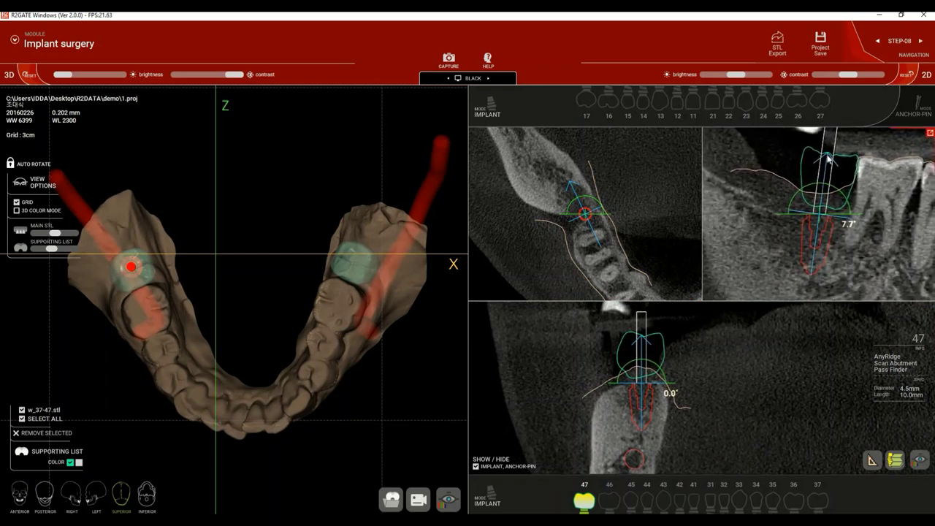
pyautogui.moveTo(828, 157); pyautogui.dragTo(830, 166)
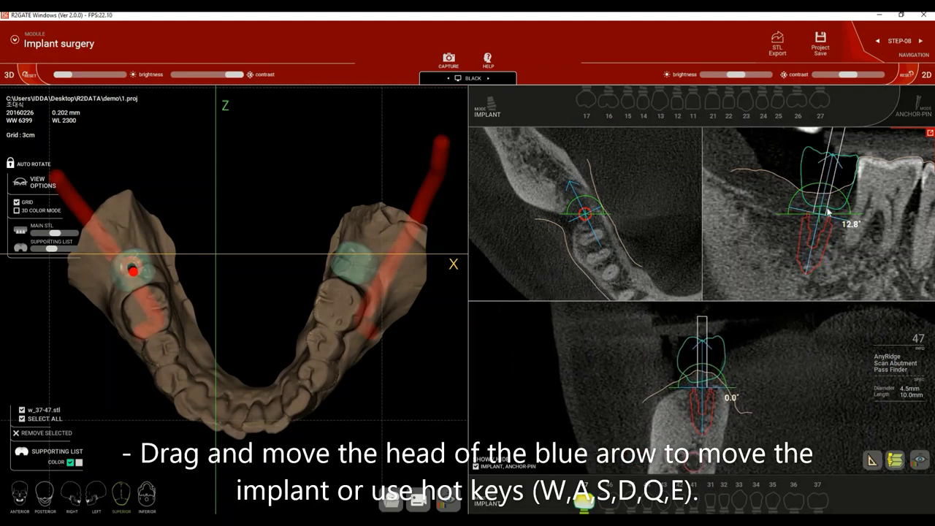
# Try nudging the tooth 47 implant backward and forward along the arch in small increments in the sagittal view
pyautogui.press('a')
pyautogui.press('a')
pyautogui.press('a')
pyautogui.press('a')
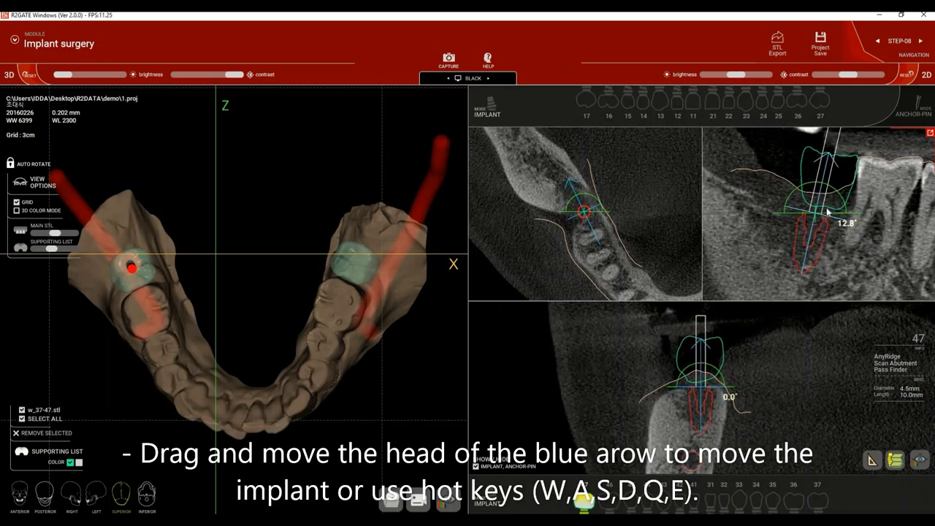
pyautogui.press('d')
pyautogui.press('d')
pyautogui.press('d')
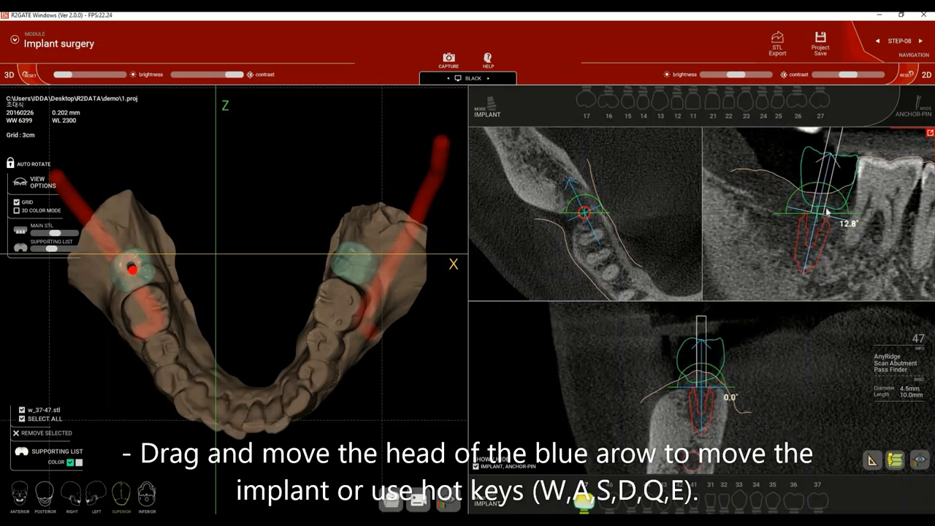
pyautogui.press('d')
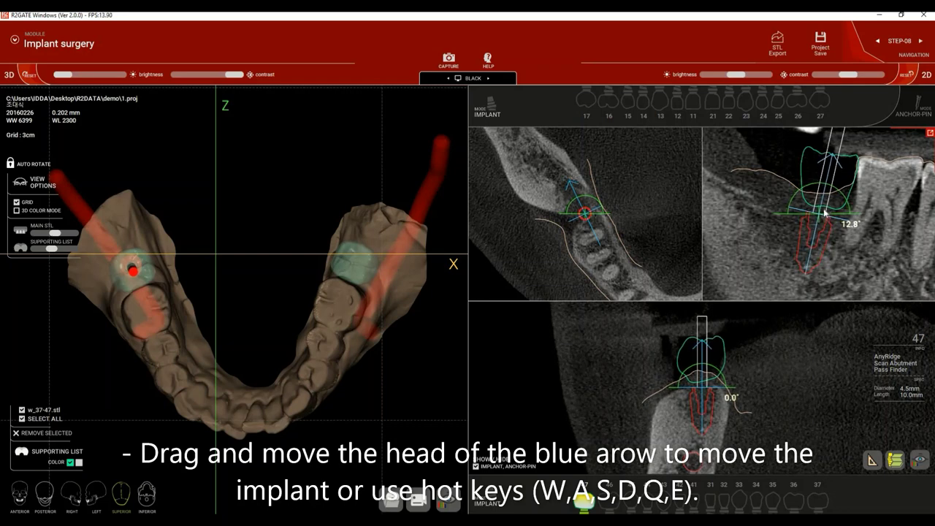
# Nudge the tooth 47 implant up and down in small increments in the sagittal view to fine-tune its depth
pyautogui.press('w')
pyautogui.press('w')
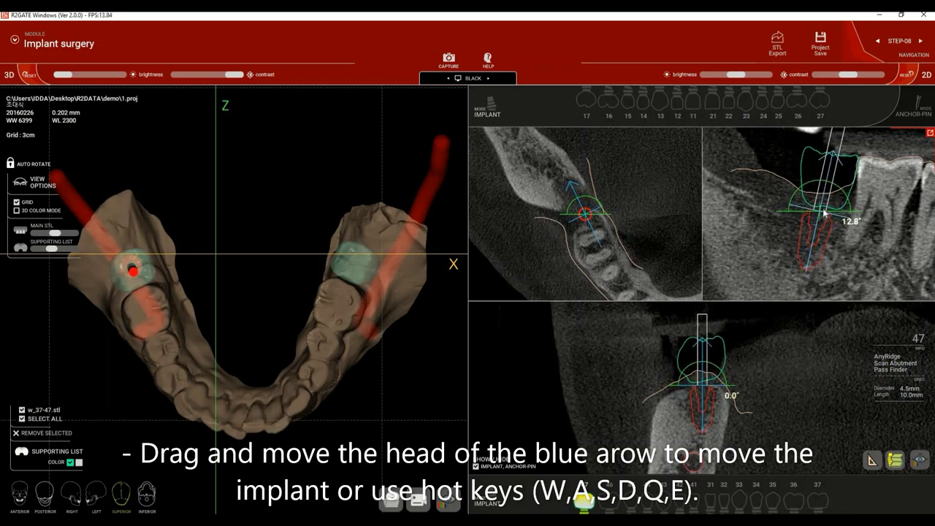
pyautogui.press('s')
pyautogui.press('s')
pyautogui.press('s')
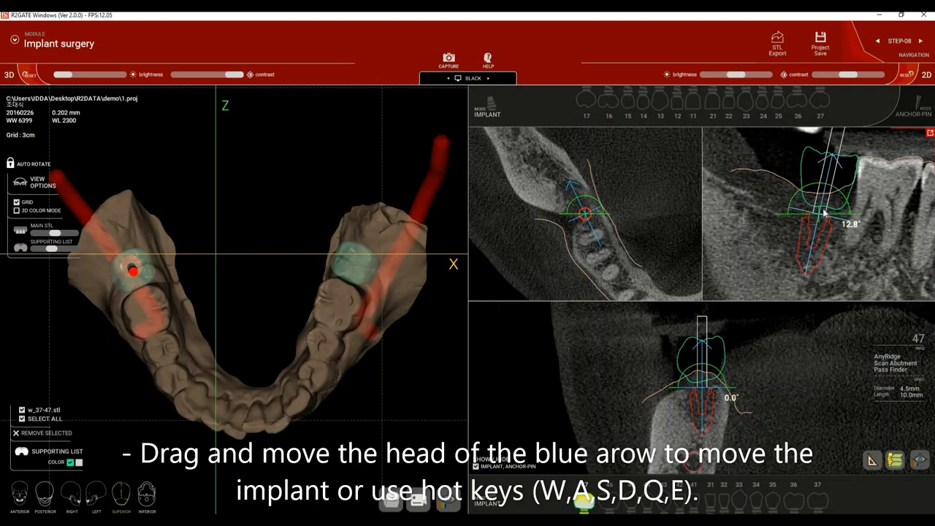
pyautogui.press('w')
pyautogui.press('w')
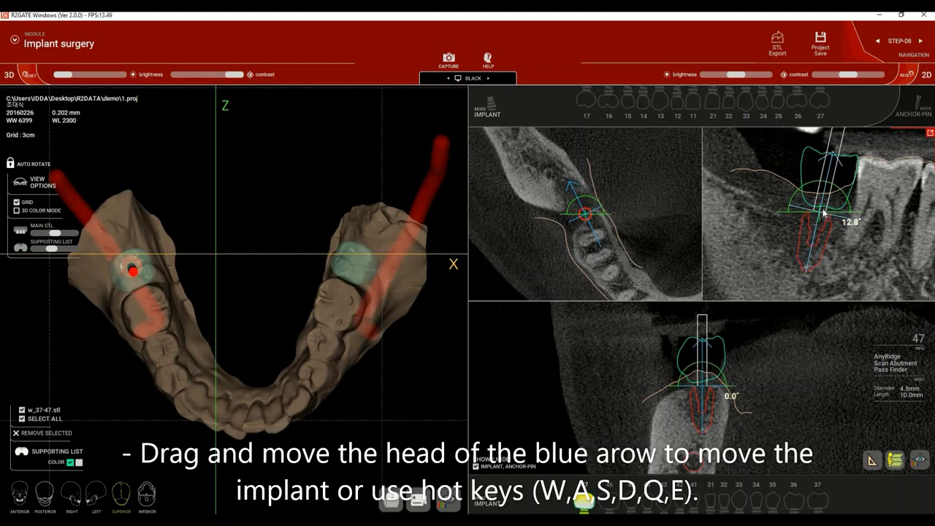
pyautogui.press('s')
pyautogui.press('s')
# Fine-tune the tooth 47 implant's tilt in both directions in the sagittal view, undoing the last trial rotations to leave about 11.8°
pyautogui.press('a')
pyautogui.press('e')
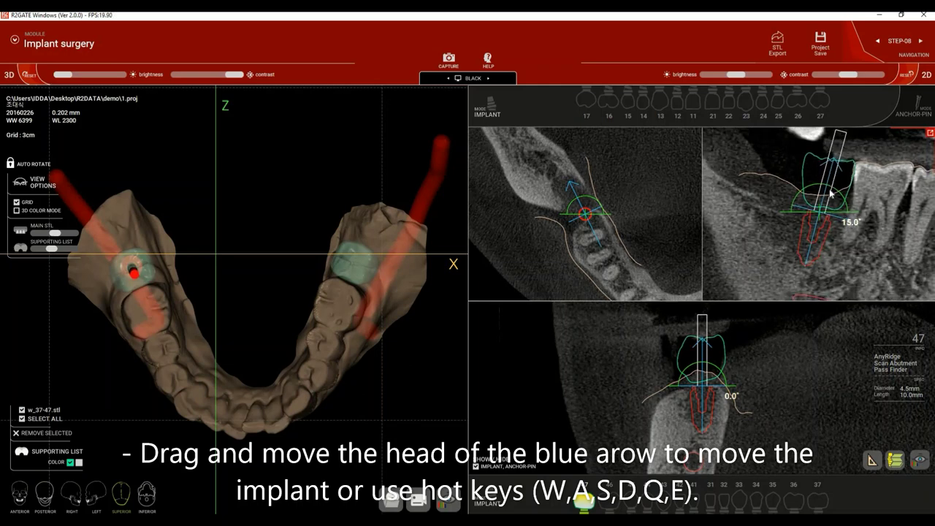
pyautogui.press('q')
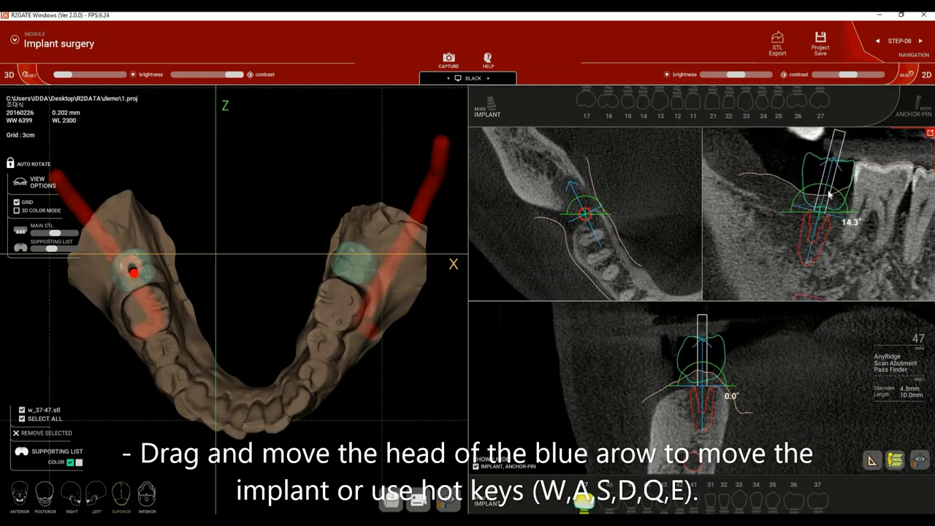
pyautogui.press('q')
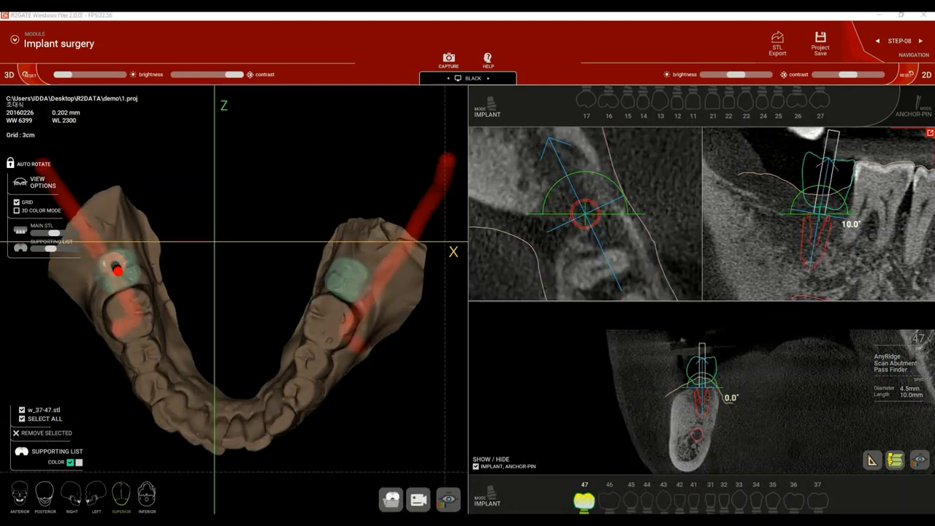
pyautogui.press('r')
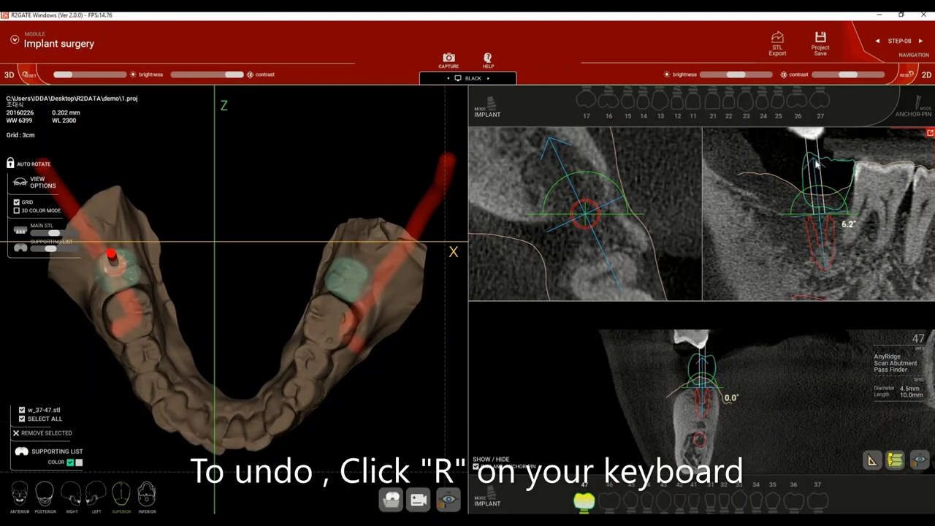
pyautogui.press('r')
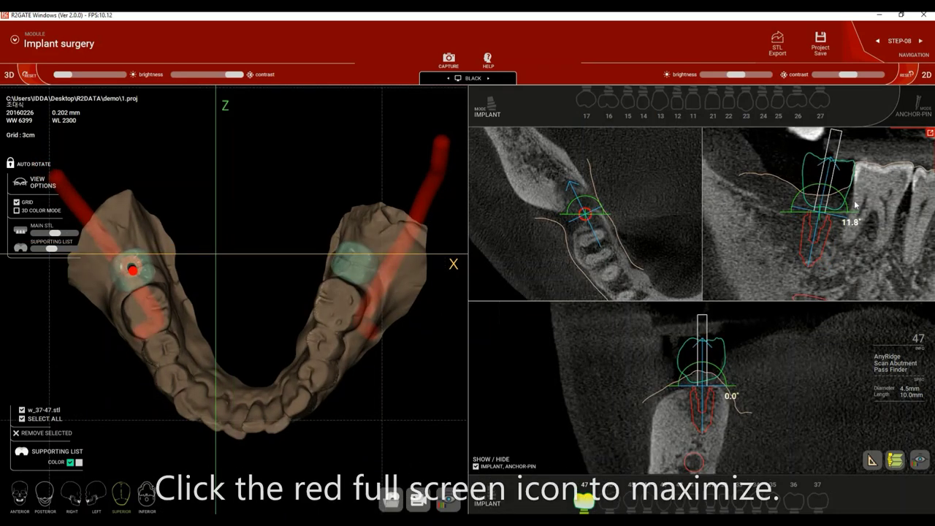
# Maximize the 2D slice views and zoom the sagittal view around the tooth 47 implant
pyautogui.click(930, 133)
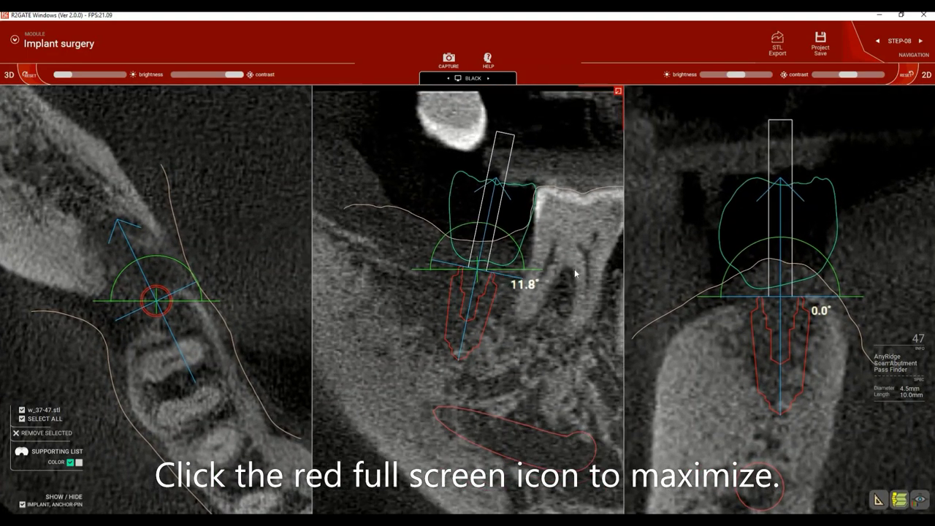
pyautogui.scroll(-4, 574, 269)
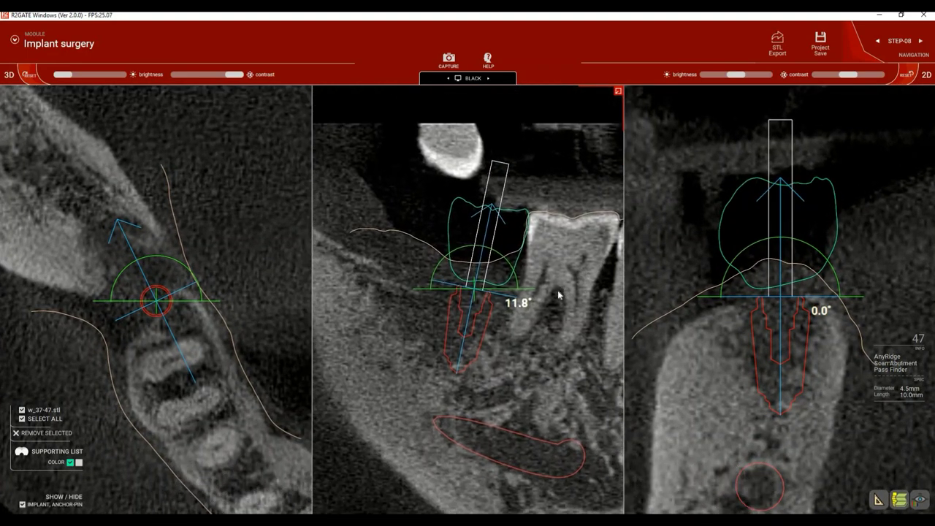
pyautogui.scroll(-2, 557, 290)
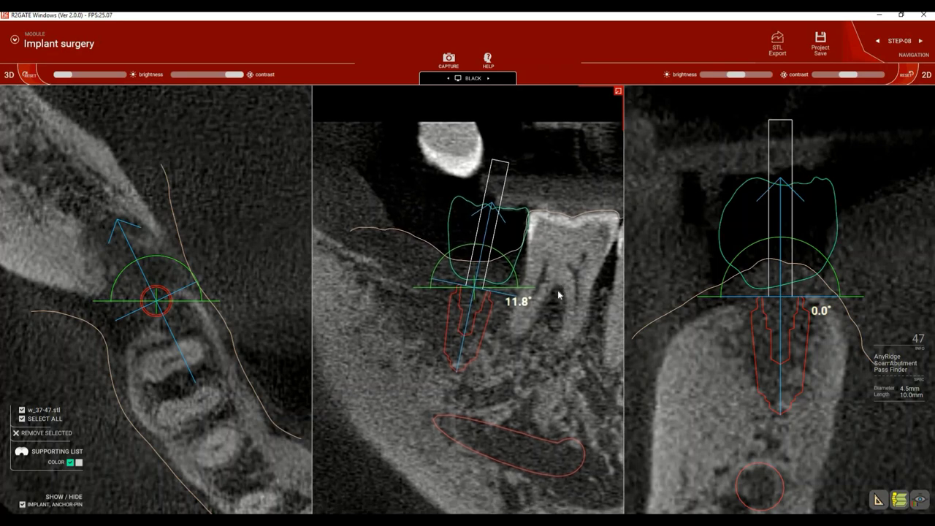
# Measure the gap between the tooth 47 implant and the adjacent tooth in the sagittal view, and close the measurement tool and full-screen layout
pyautogui.click(877, 501)
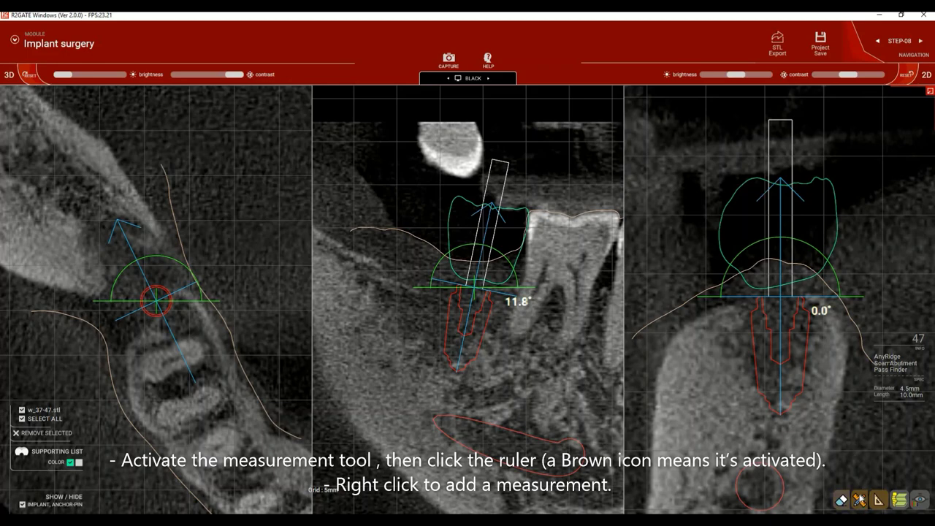
pyautogui.click(534, 351)
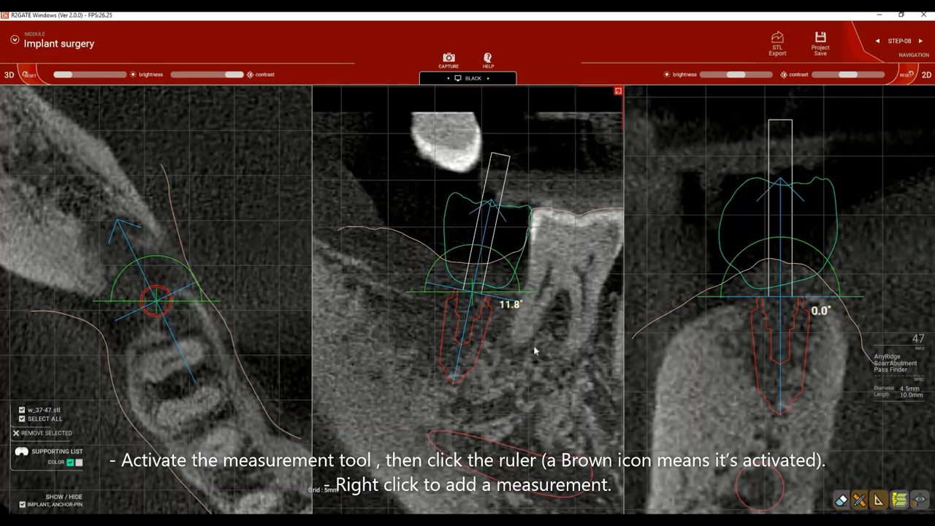
pyautogui.scroll(3, 534, 351)
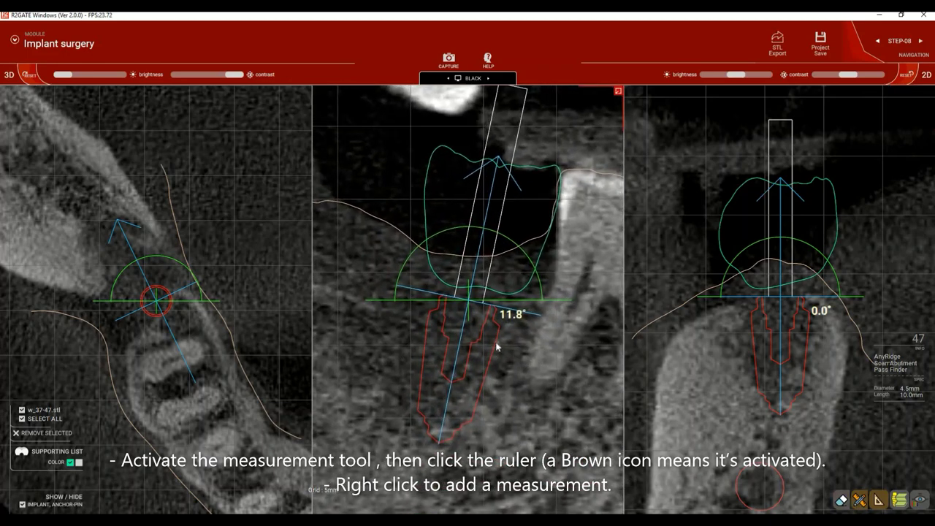
pyautogui.rightClick(495, 342)
pyautogui.rightClick(529, 344)
pyautogui.scroll(-2, 544, 329)
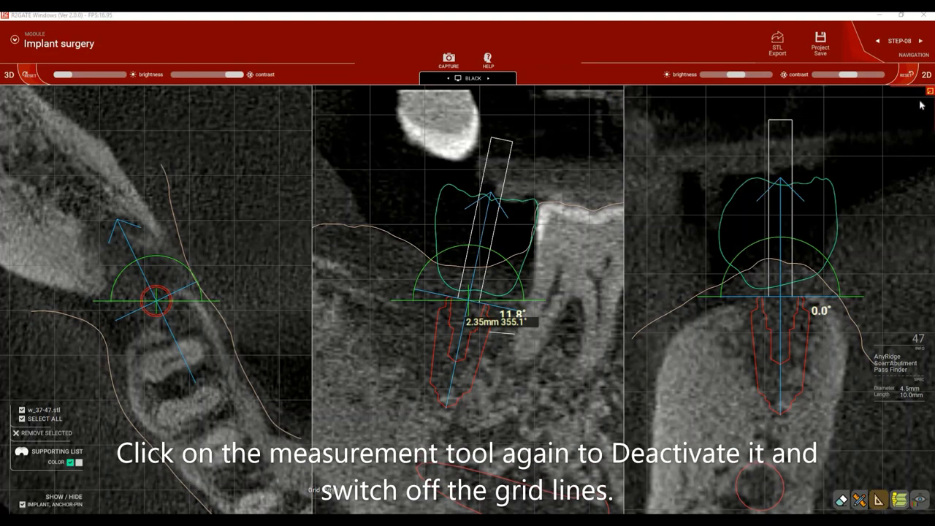
pyautogui.click(929, 91)
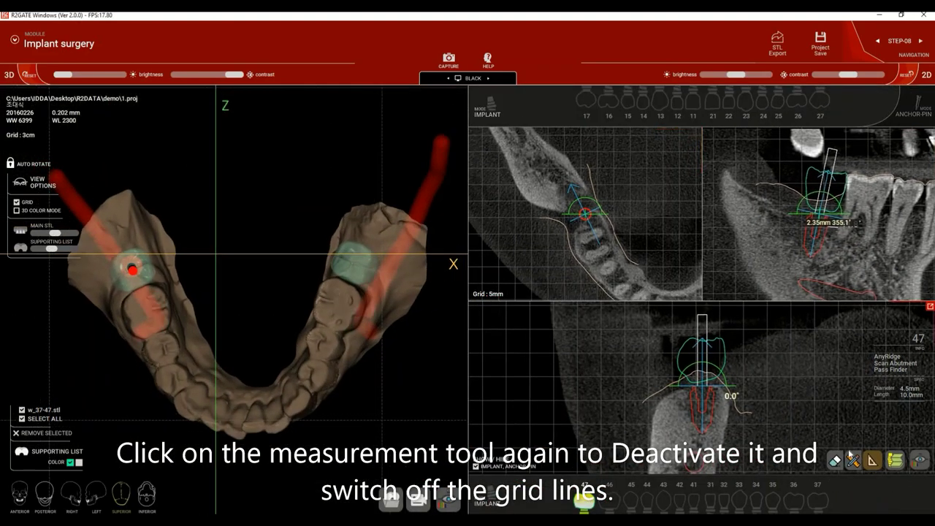
pyautogui.click(872, 461)
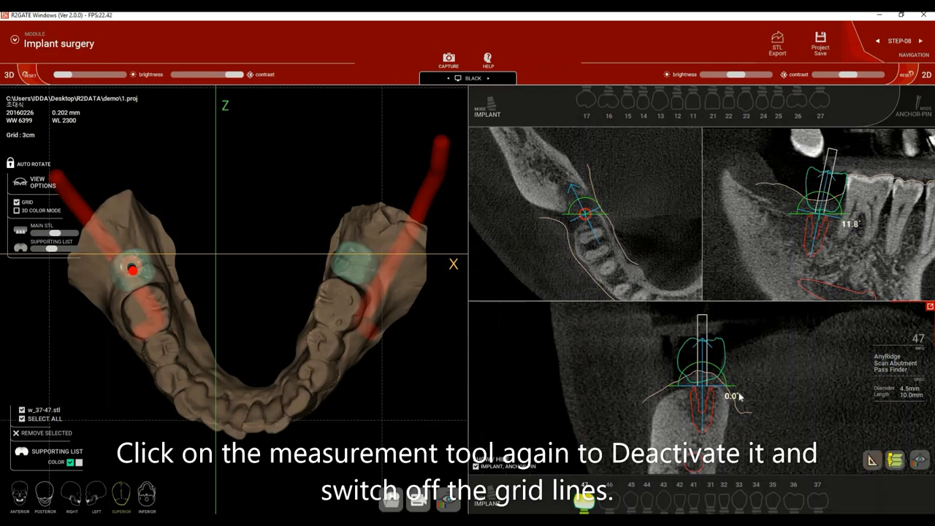
# Open the abutment change for the tooth 47 implant and preview the R2GUIDE abutment in Narrow, Regular and Wide
pyautogui.rightClick(132, 268)
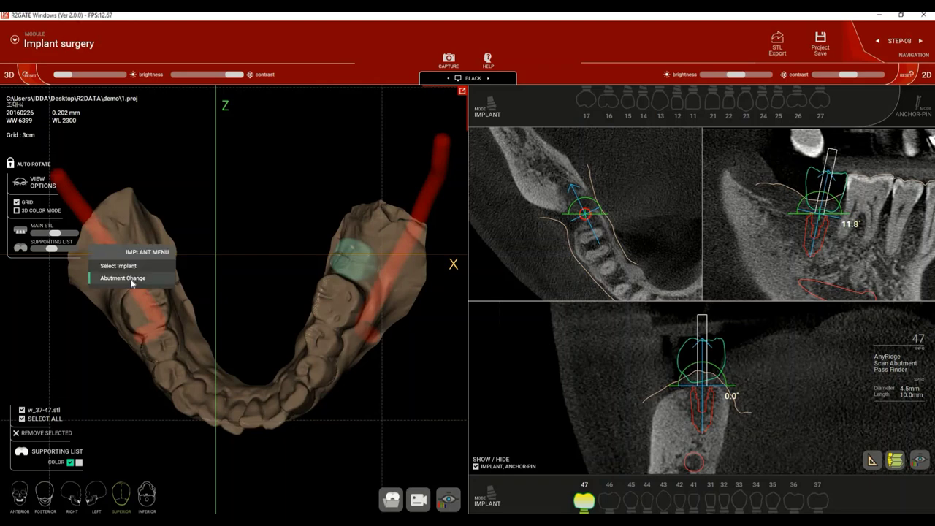
pyautogui.click(131, 281)
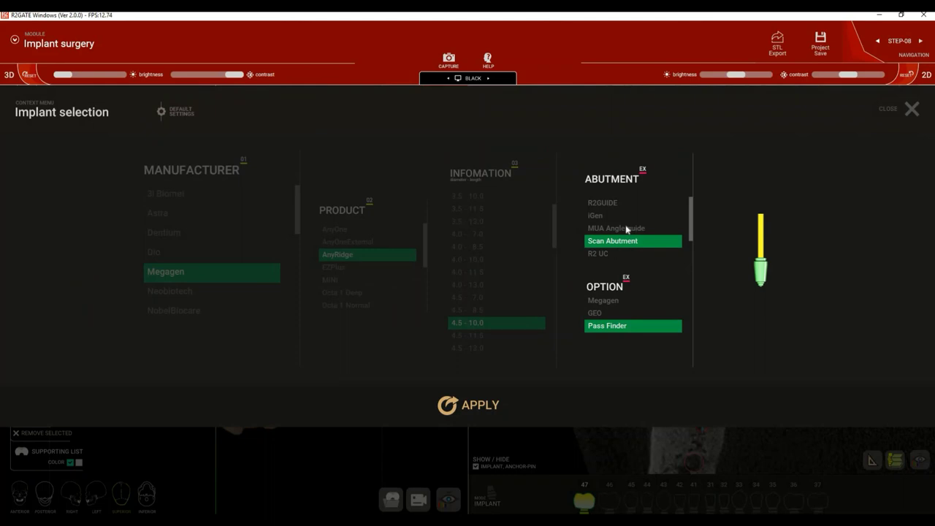
pyautogui.click(602, 213)
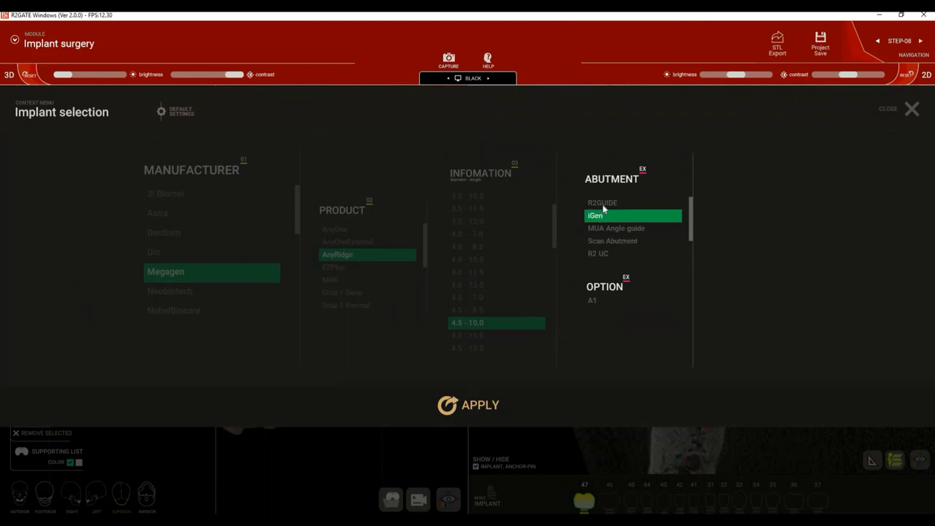
pyautogui.click(603, 203)
pyautogui.click(605, 302)
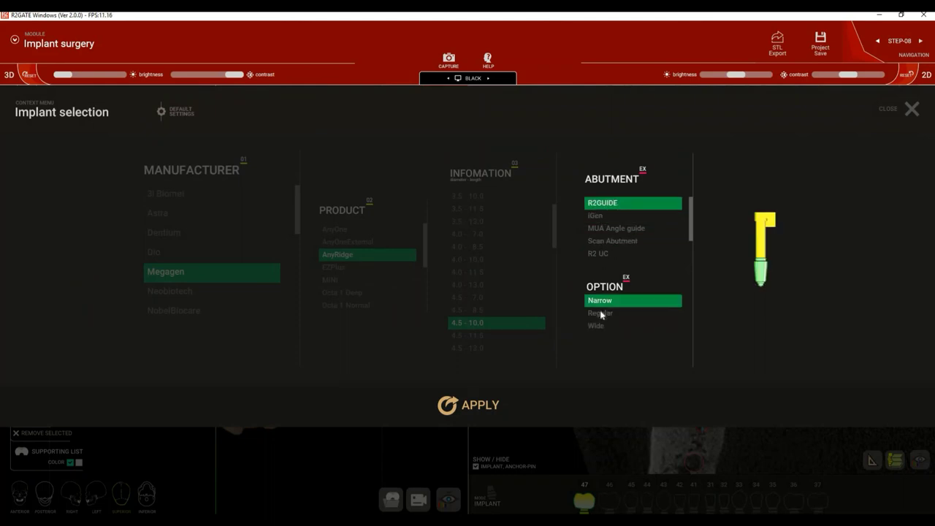
pyautogui.click(601, 315)
pyautogui.click(600, 326)
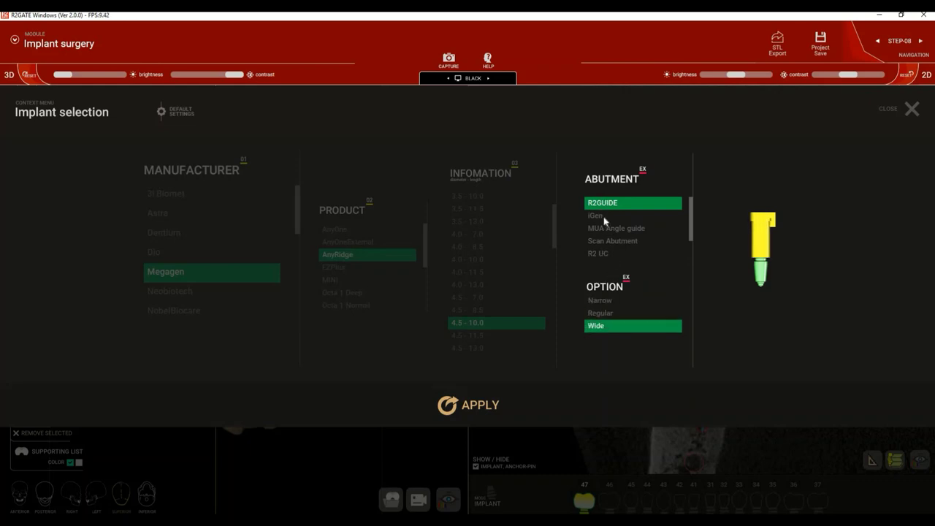
# Preview the iGen A1 abutment and the MUA Angle guide options S-MUA00, S-MUA17 and S-MUA29 for comparison
pyautogui.click(598, 216)
pyautogui.click(594, 301)
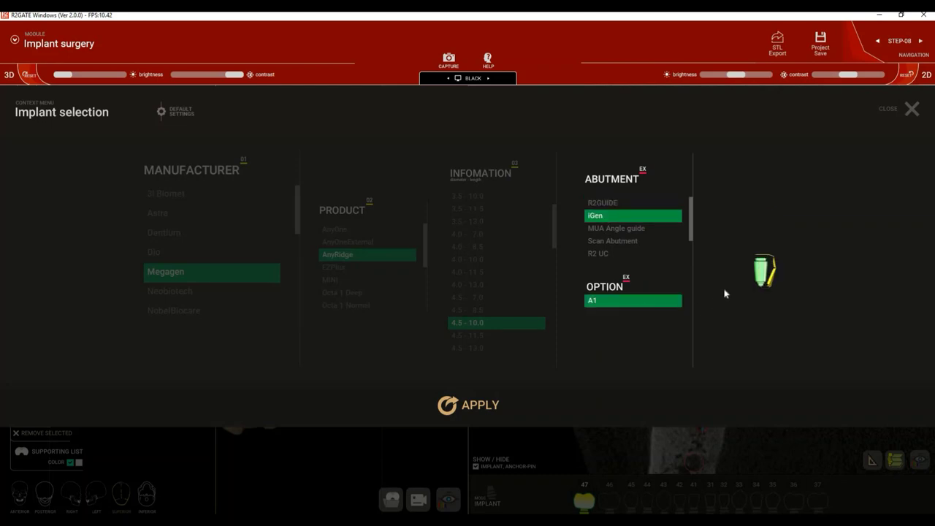
pyautogui.click(631, 230)
pyautogui.click(603, 300)
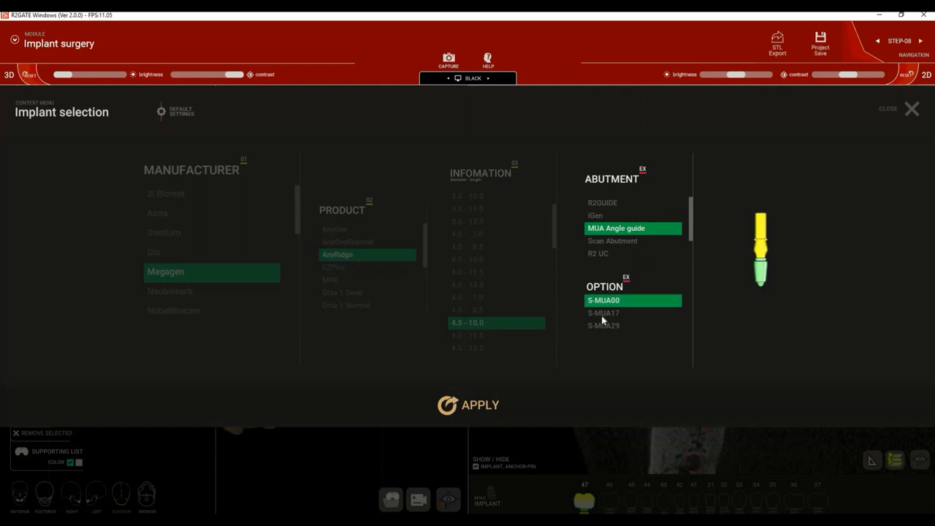
pyautogui.click(601, 314)
pyautogui.click(603, 325)
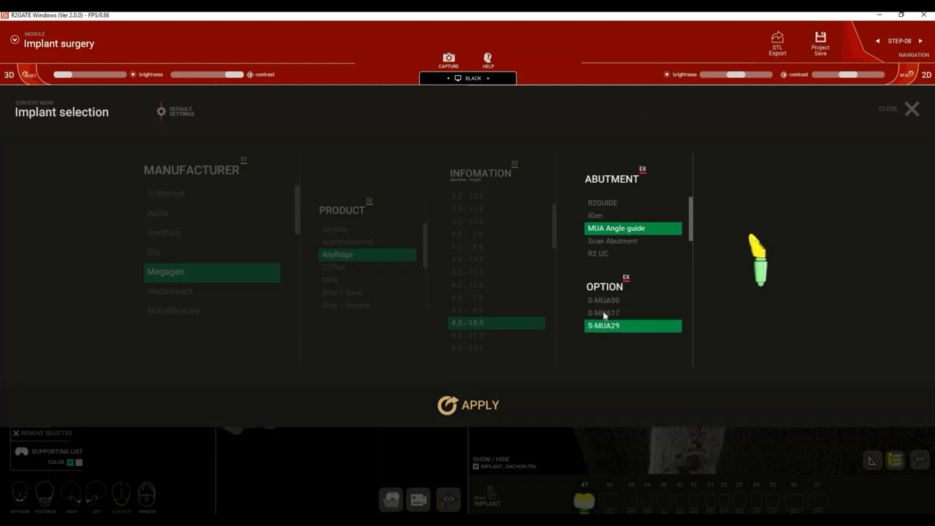
pyautogui.click(604, 313)
pyautogui.click(605, 302)
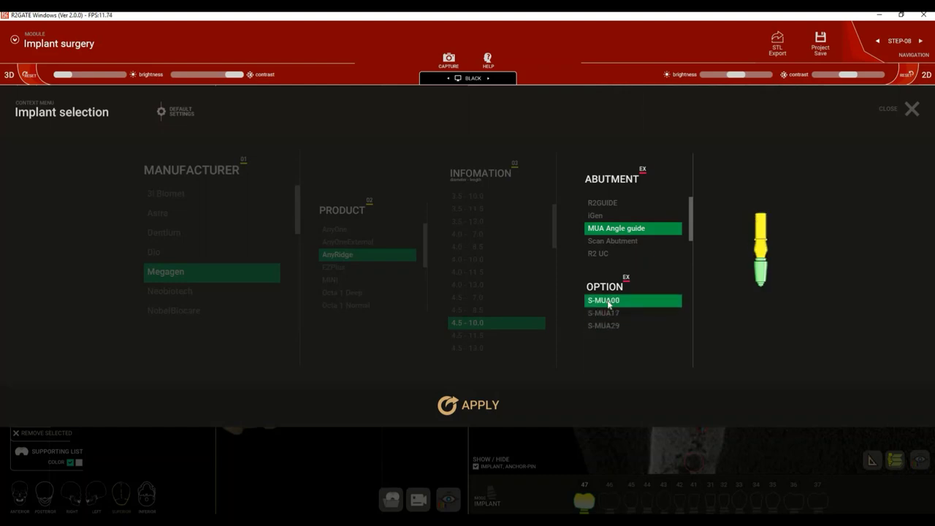
pyautogui.click(606, 314)
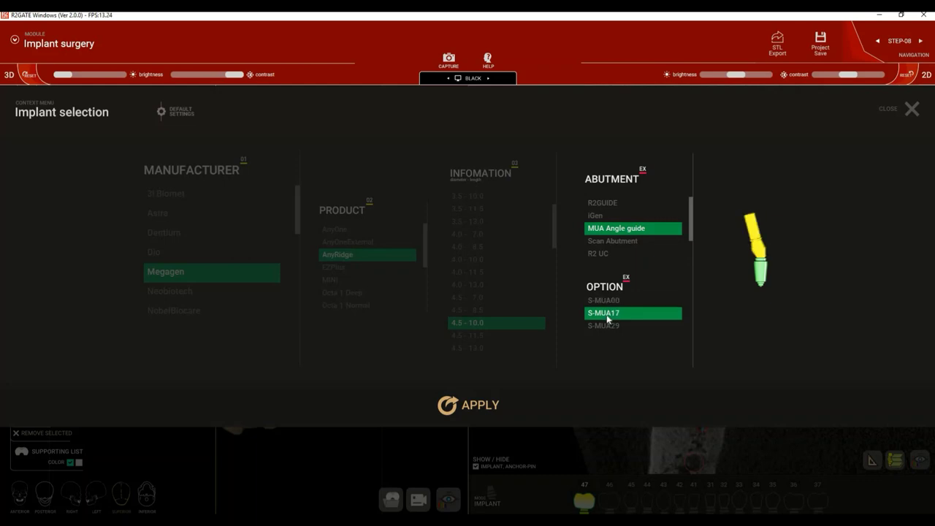
pyautogui.click(600, 329)
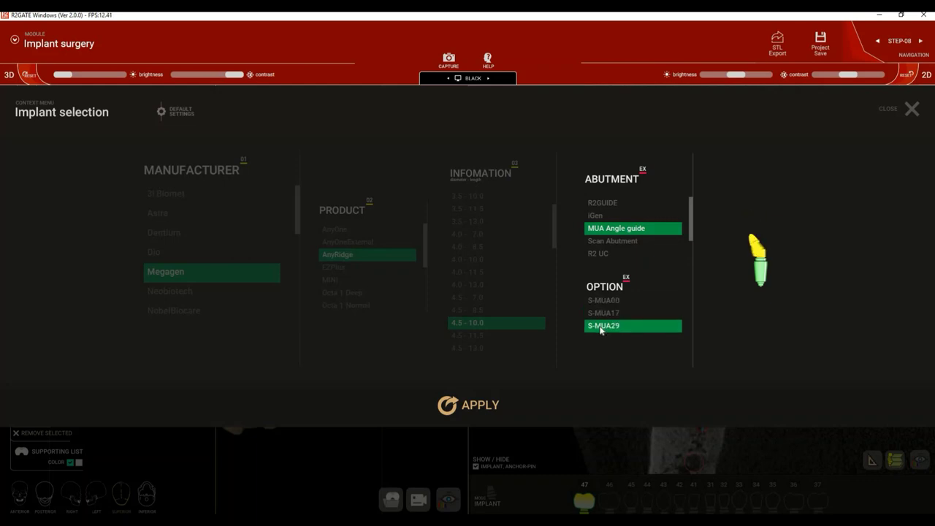
# Preview the Scan Abutment options Megagen, GEO and Pass Finder
pyautogui.click(613, 245)
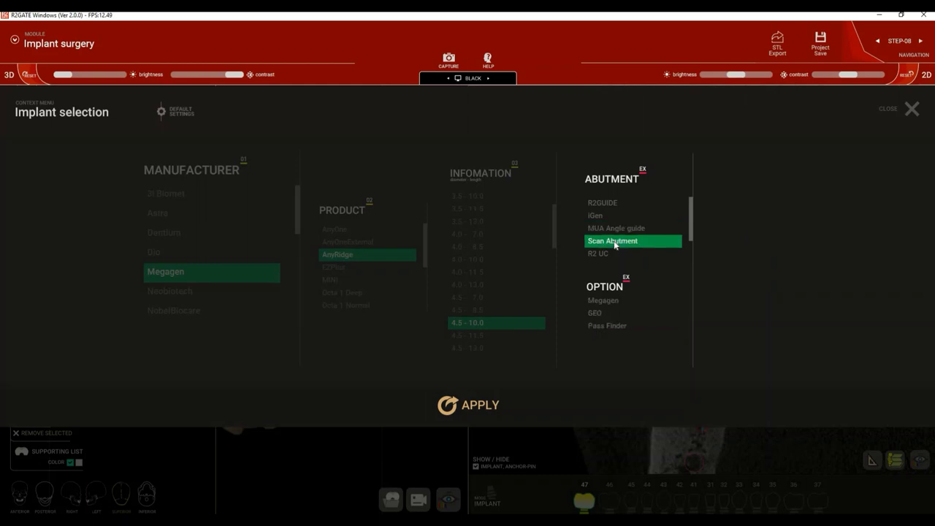
pyautogui.click(604, 306)
pyautogui.click(603, 314)
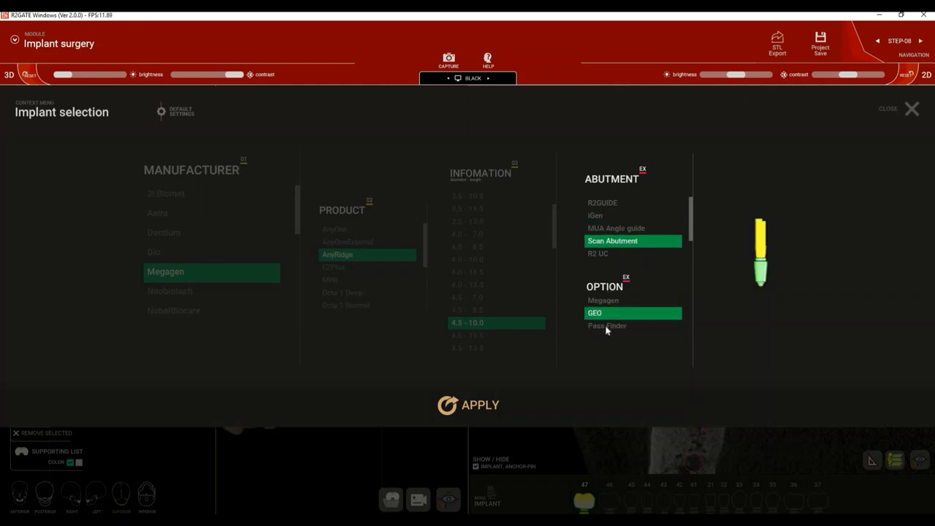
pyautogui.click(607, 326)
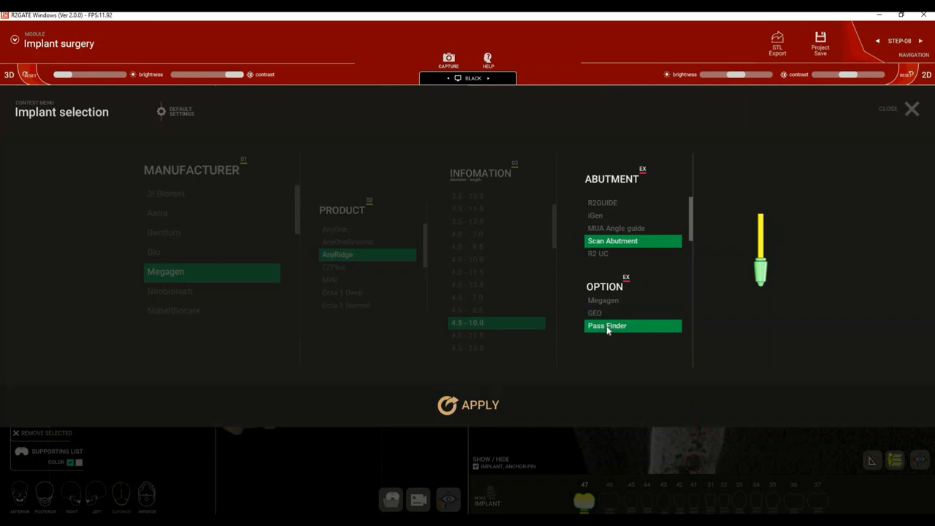
# Preview R2 UC abutment options from ALS-G3 through AUS-G2, and from PUW-G2 through Guide_B
pyautogui.click(599, 254)
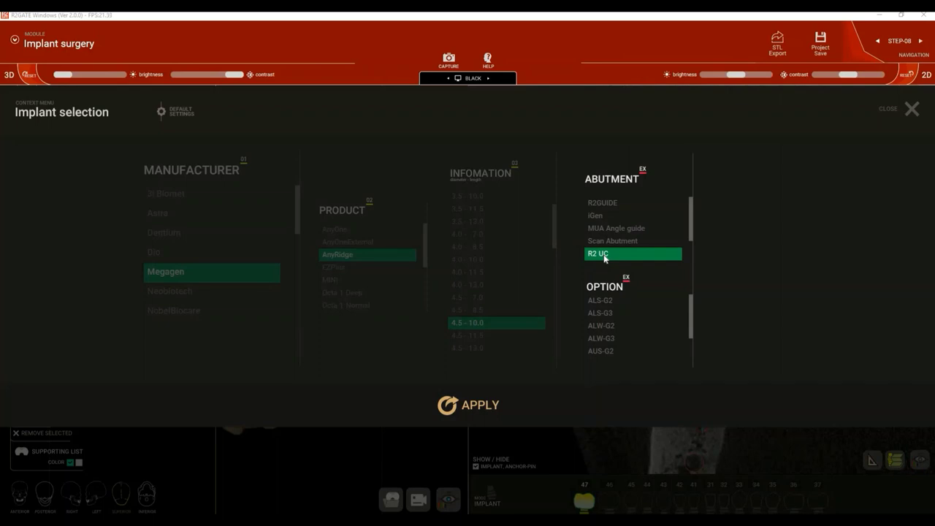
pyautogui.click(600, 314)
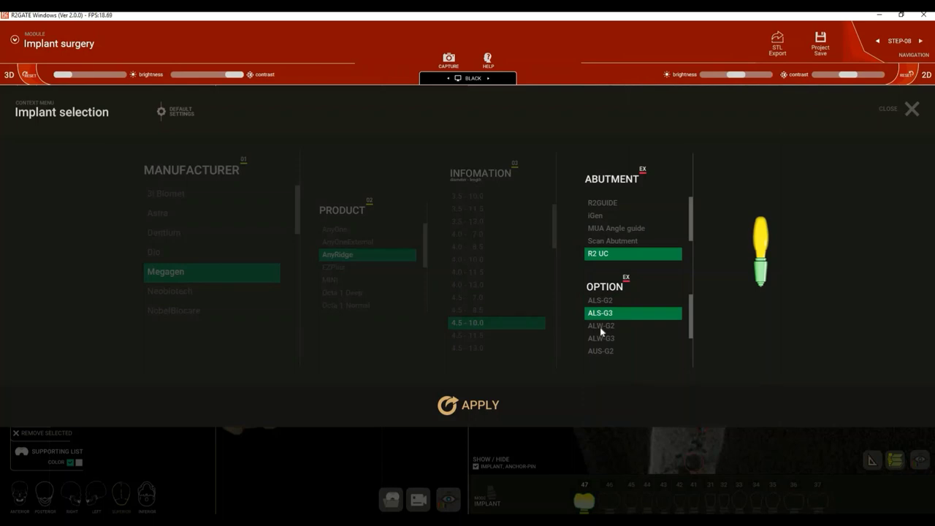
pyautogui.click(601, 325)
pyautogui.click(601, 338)
pyautogui.click(601, 351)
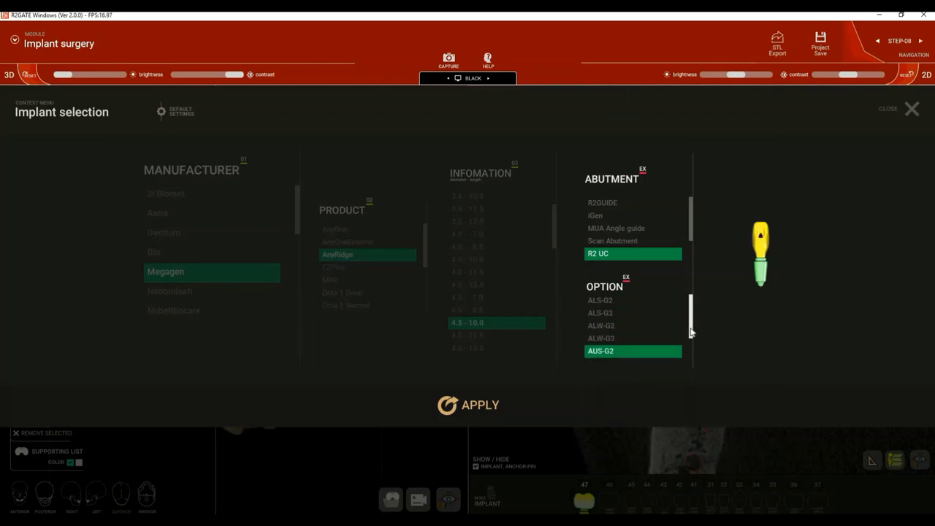
pyautogui.scroll(-3, 691, 347)
pyautogui.click(612, 316)
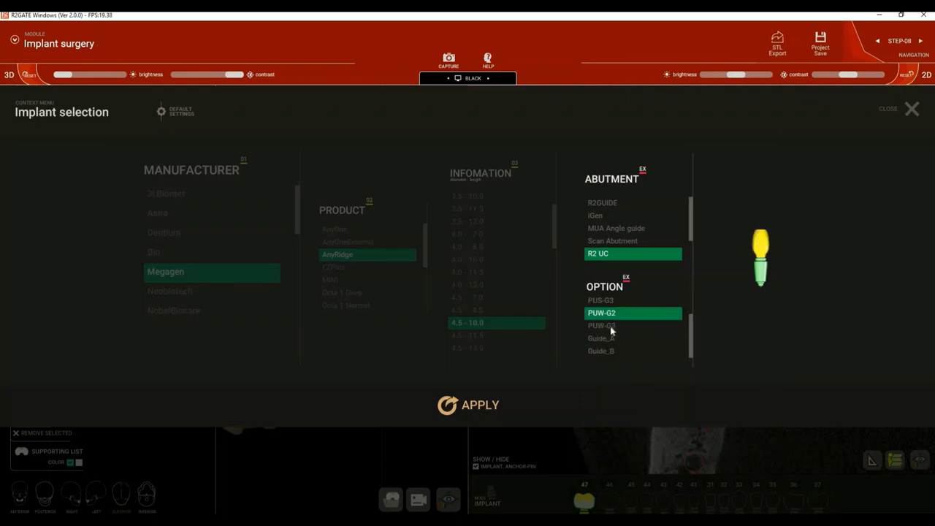
pyautogui.click(611, 326)
pyautogui.click(611, 339)
pyautogui.click(610, 352)
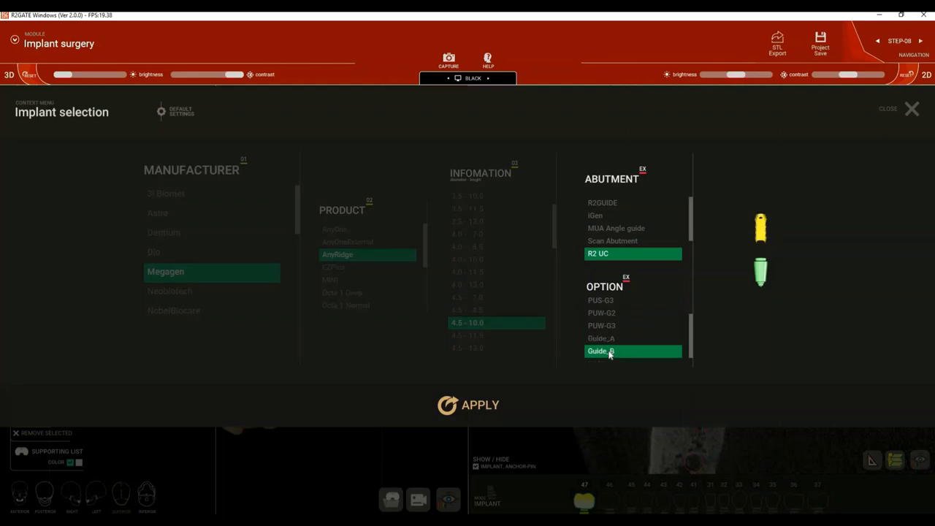
# Compare the PUS-G3, PUW-G2, PUW-G3 and Guide_A options and apply the R2 UC abutment PUS-G3 to the tooth 47 implant
pyautogui.click(601, 300)
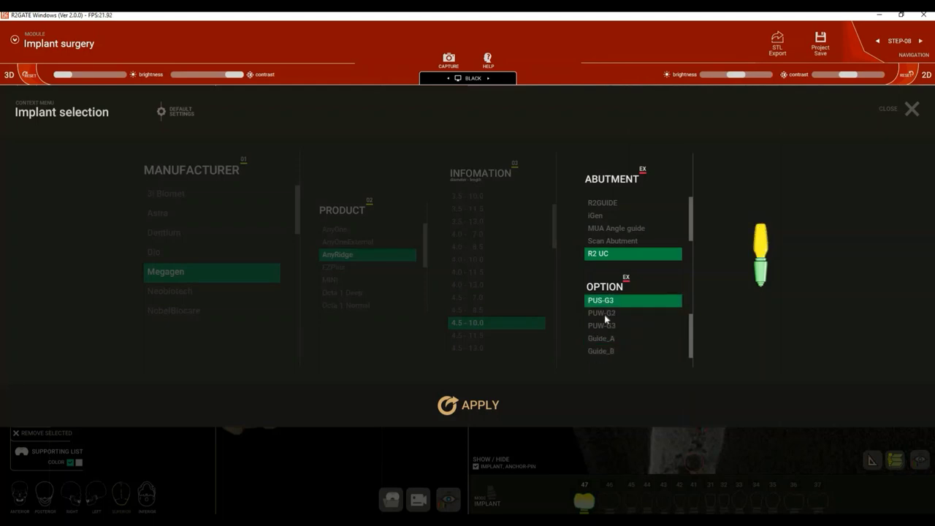
pyautogui.click(471, 407)
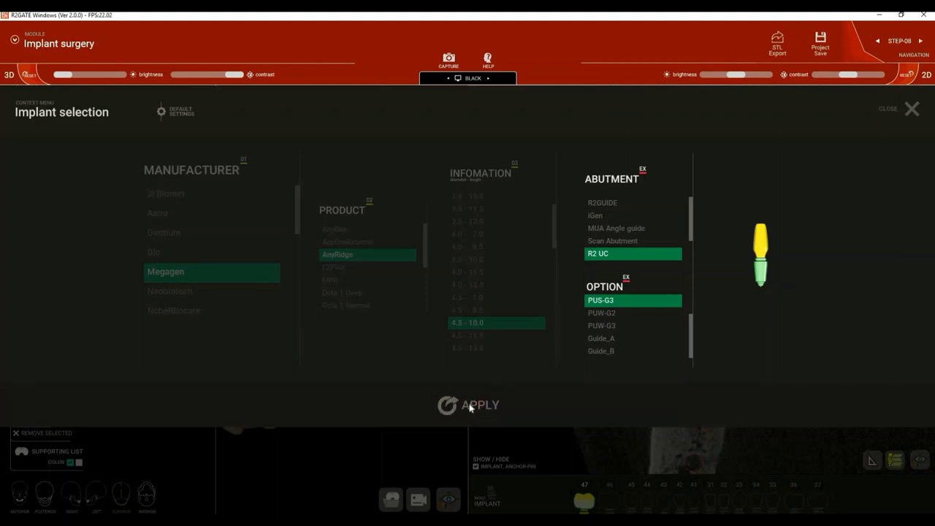
pyautogui.click(606, 313)
pyautogui.click(613, 327)
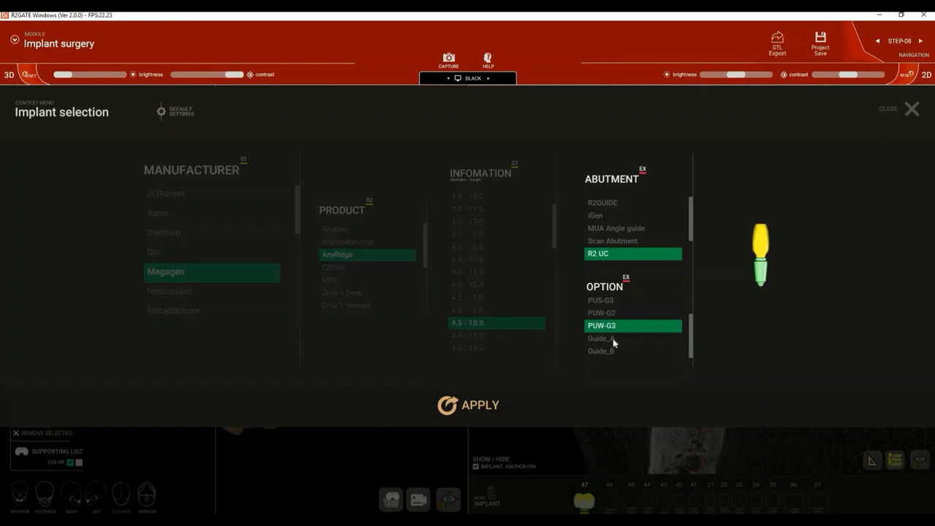
pyautogui.click(613, 341)
pyautogui.click(618, 302)
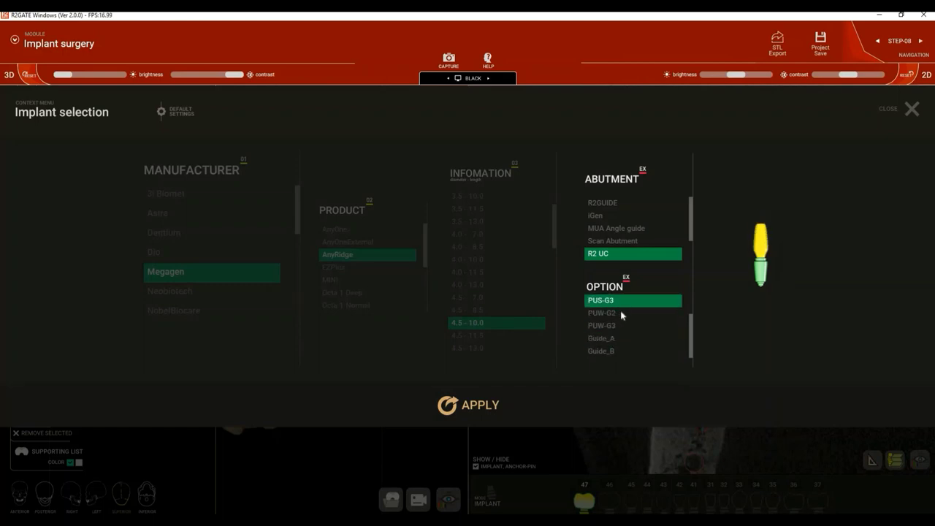
pyautogui.click(463, 406)
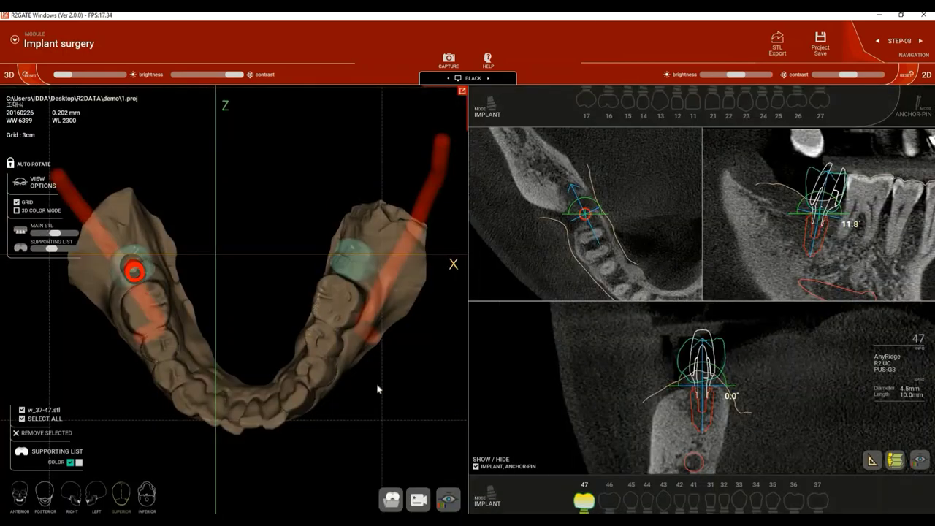
# Rotate the PUS-G3 abutment about the long axis of the tooth 47 implant in the 3D view
pyautogui.scroll(3, 219, 307)
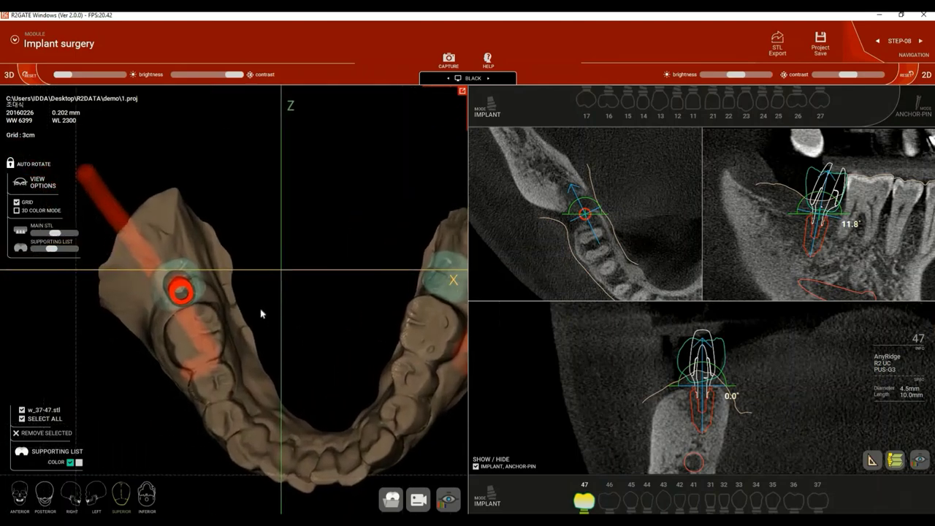
pyautogui.moveTo(251, 317); pyautogui.dragTo(284, 320)
# Preview the abutments R2 Simple Guide, EZ Post(AnyOne) and EZ Post(AnyRidge) with its D4 options for the tooth 47 implant
pyautogui.rightClick(135, 267)
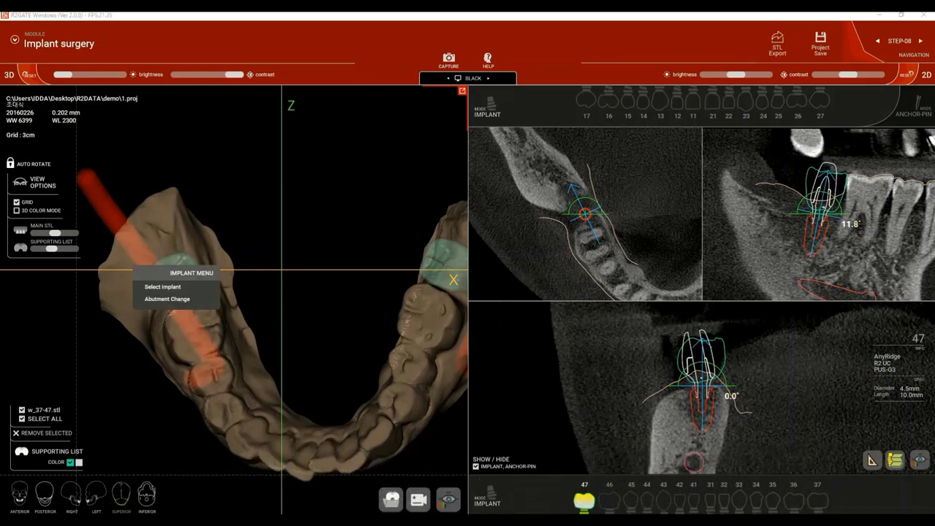
pyautogui.click(188, 300)
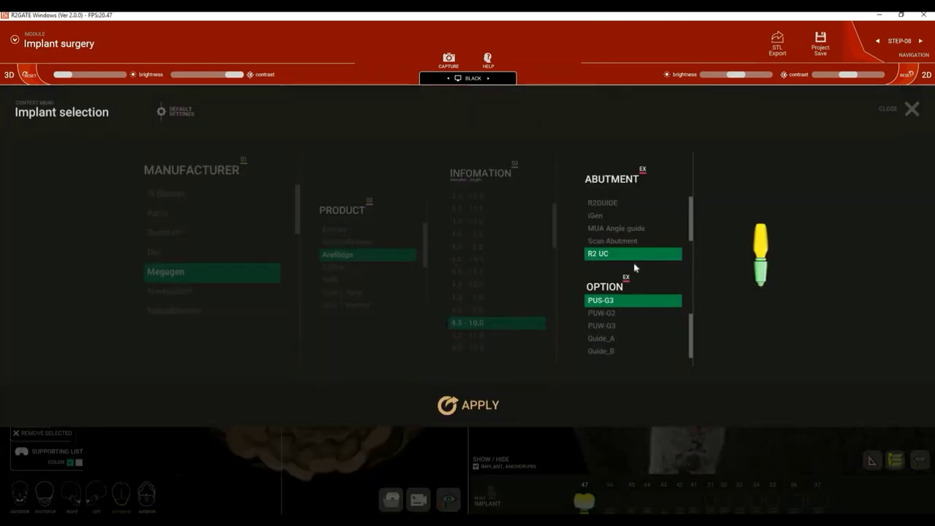
pyautogui.scroll(-1, 688, 246)
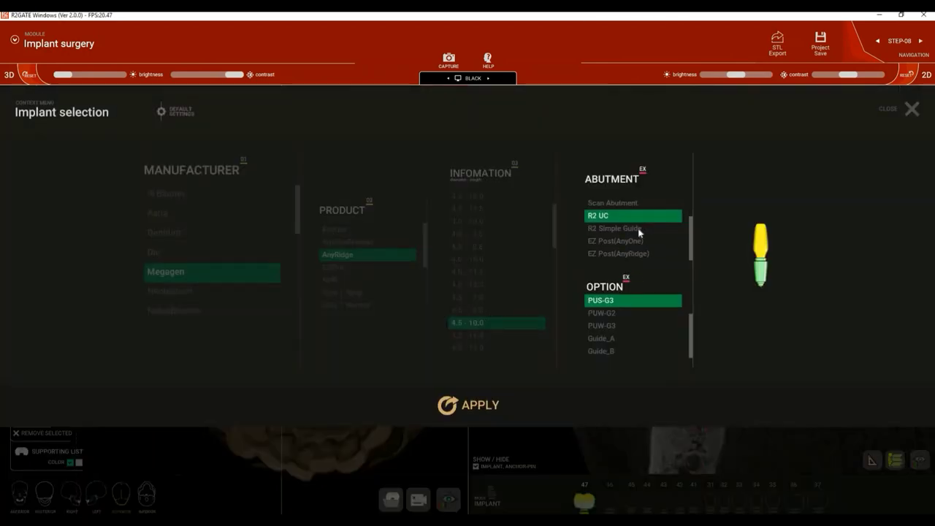
pyautogui.click(637, 228)
pyautogui.click(632, 244)
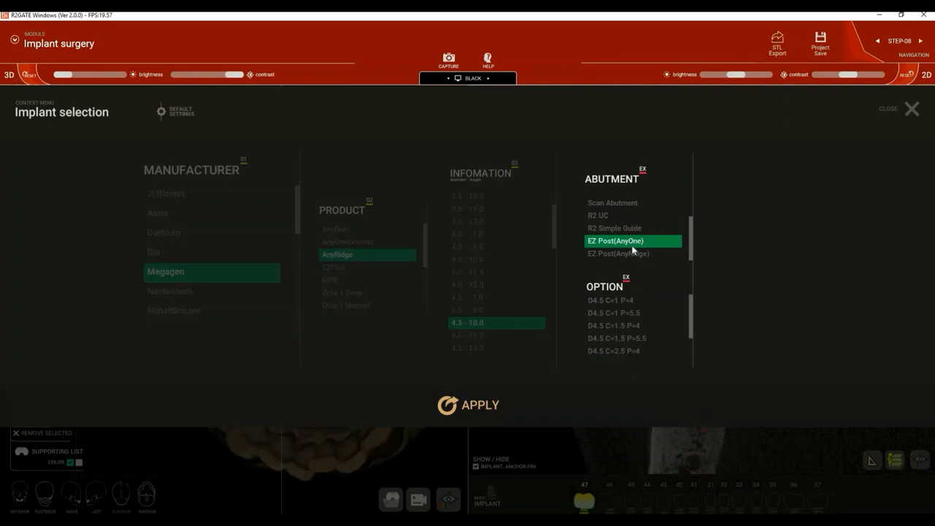
pyautogui.click(632, 252)
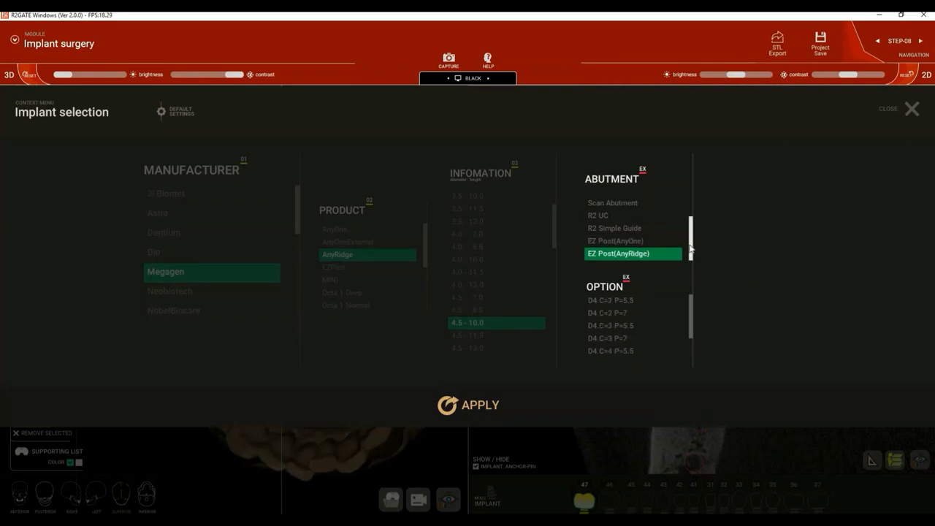
pyautogui.click(612, 317)
pyautogui.click(616, 329)
pyautogui.click(616, 342)
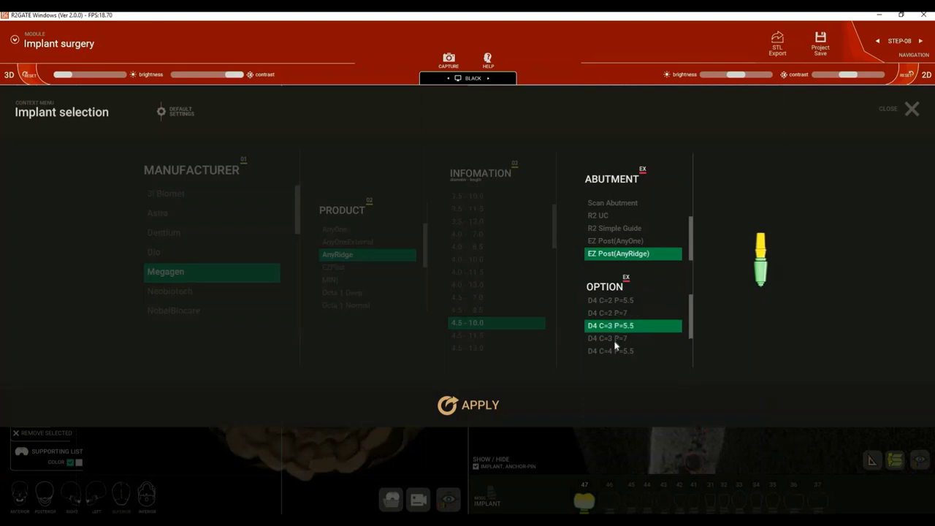
# Compare the D6 and D7 options of EZ Post(AnyRidge) and apply D7 C=2 P=7 to the tooth 47 implant
pyautogui.scroll(-5, 690, 328)
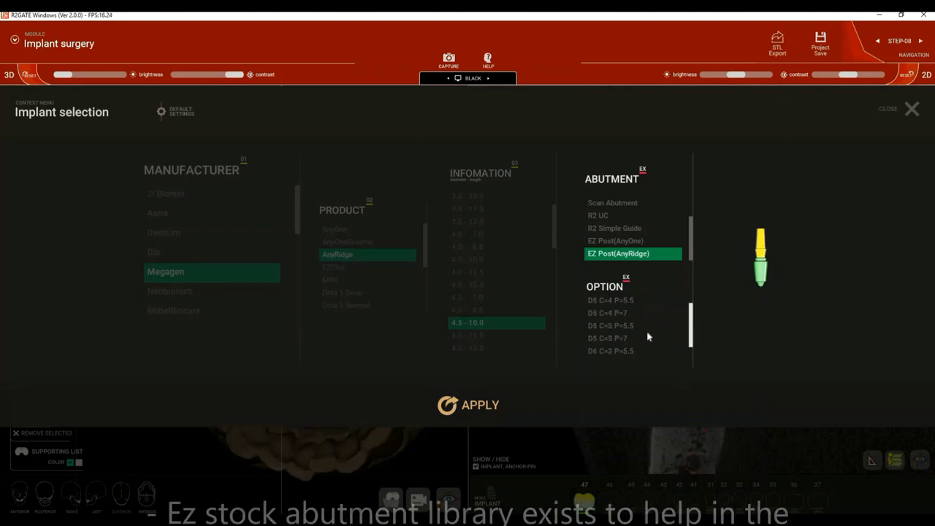
pyautogui.click(625, 336)
pyautogui.click(623, 316)
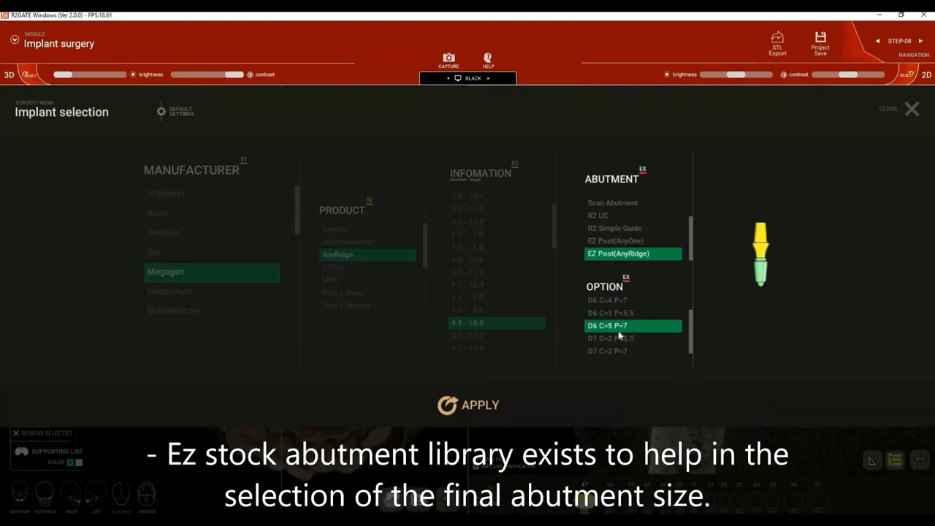
pyautogui.click(621, 351)
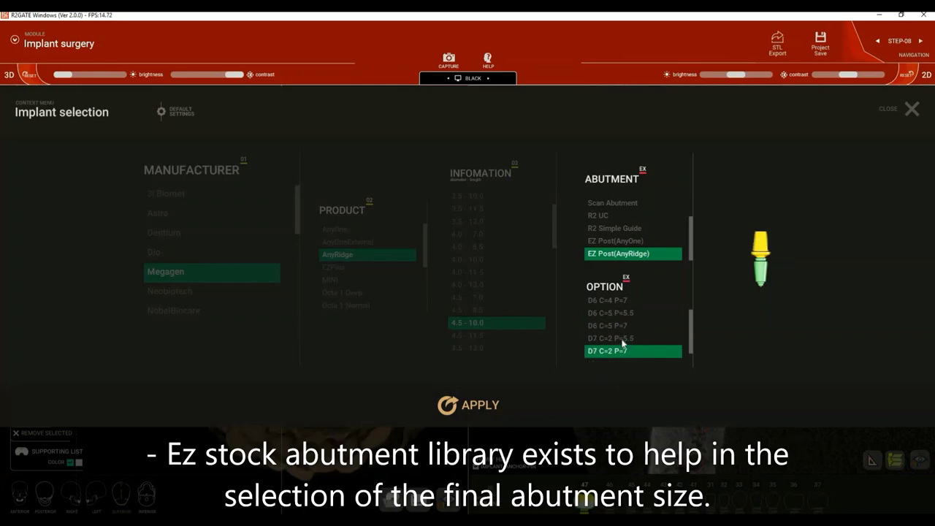
pyautogui.click(453, 405)
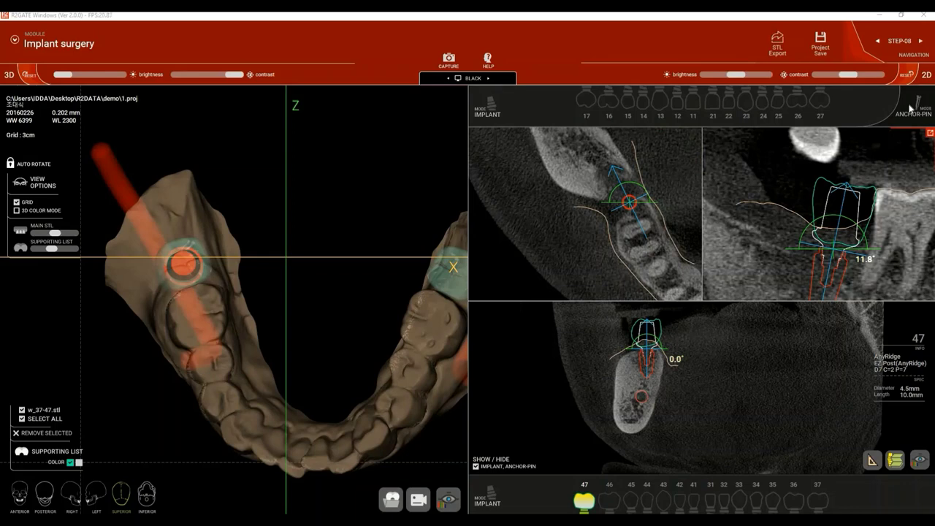
# Switch to anchor-pin mode, add anchor pin 1 and place it at the outer side of the mandible near tooth 47
pyautogui.click(913, 108)
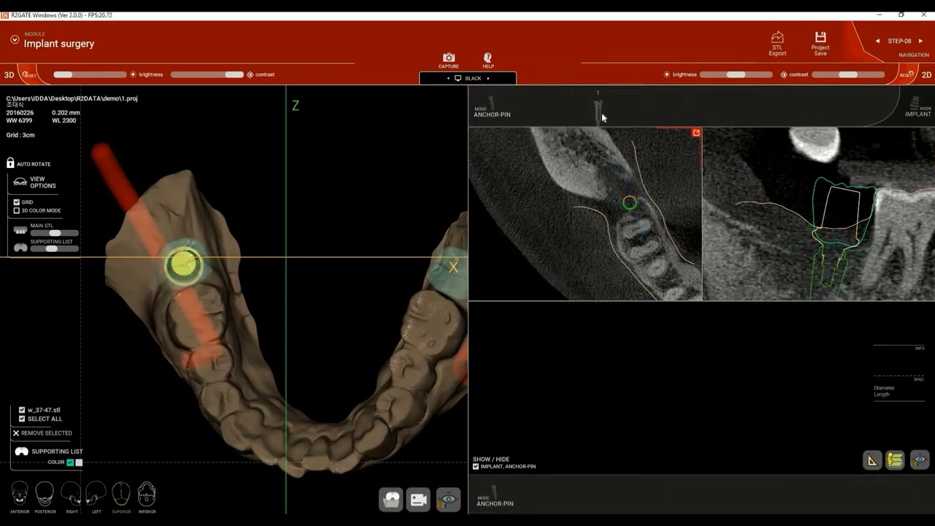
pyautogui.click(601, 111)
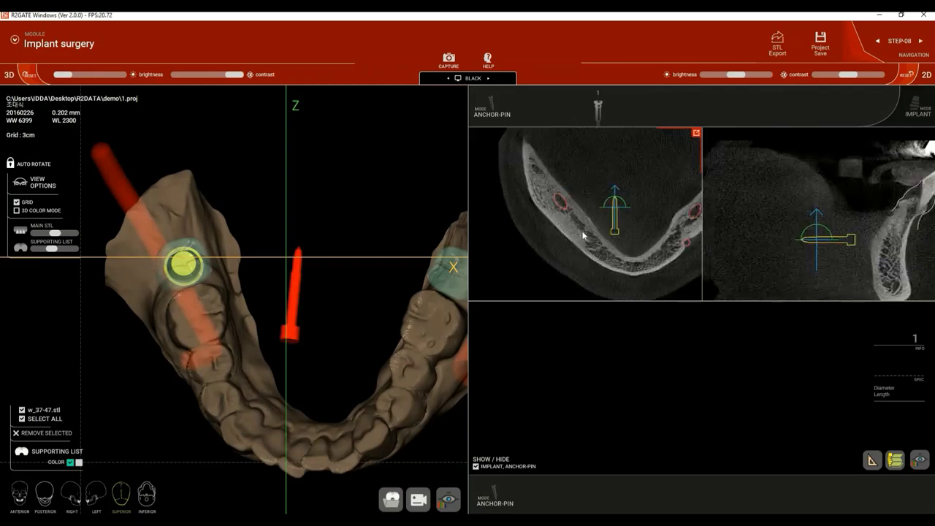
pyautogui.click(525, 236)
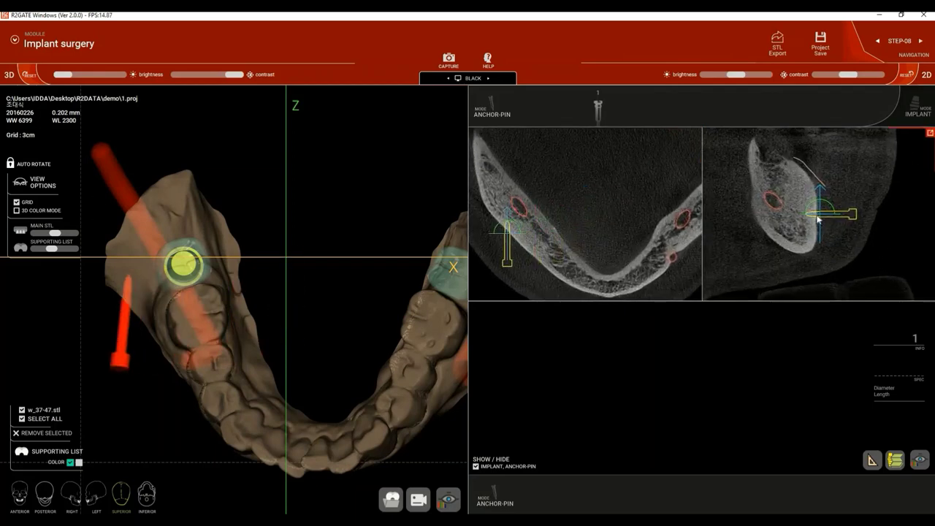
# Tilt and shift anchor pin 1 towards the bone beside tooth 47, aligning its blue line along the outside of the STL outline
pyautogui.moveTo(818, 219); pyautogui.dragTo(783, 168)
pyautogui.scroll(3, 843, 212)
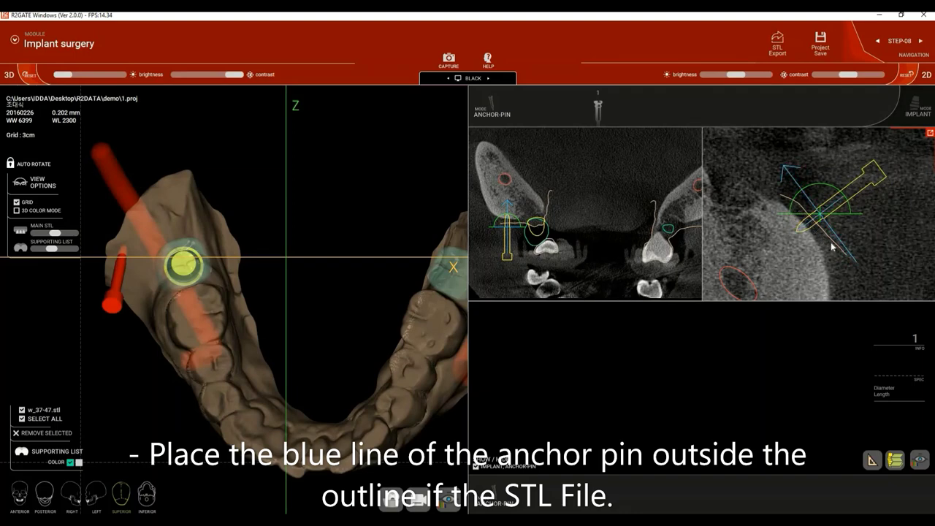
pyautogui.scroll(3, 601, 187)
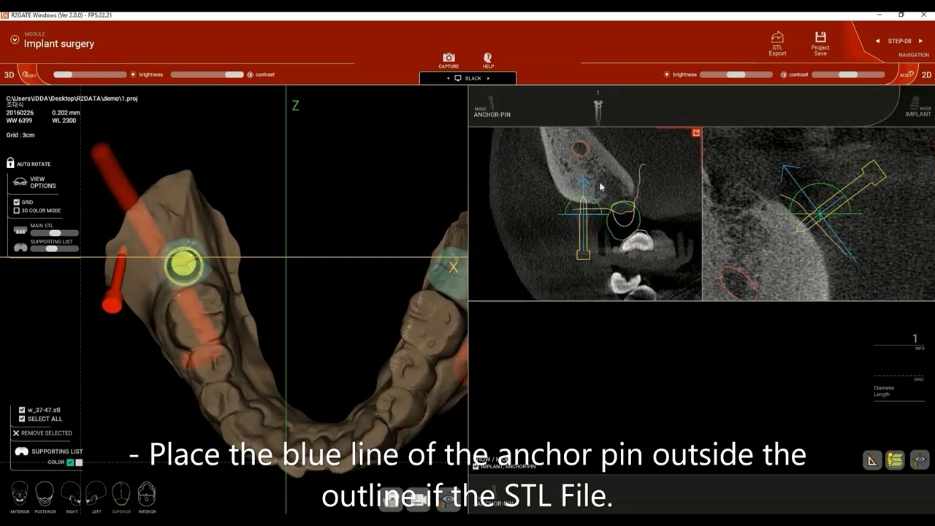
pyautogui.moveTo(601, 187); pyautogui.dragTo(635, 211)
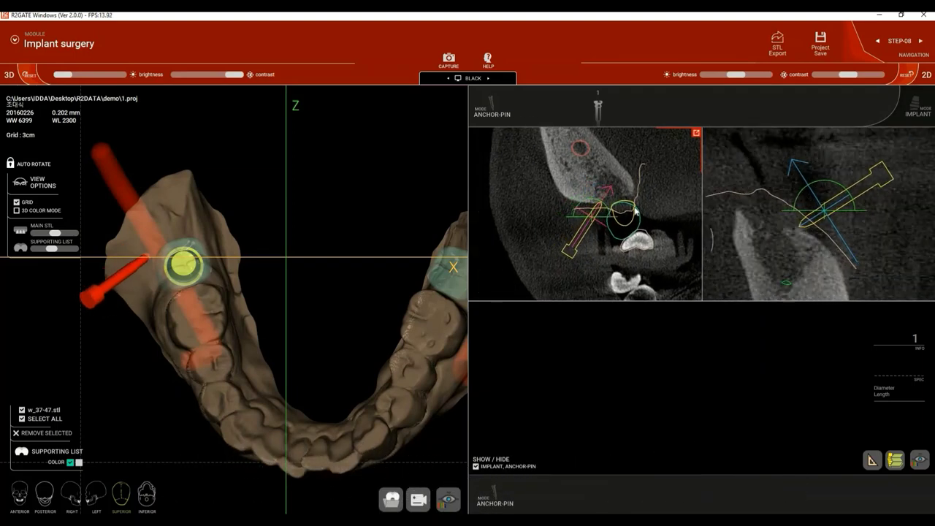
pyautogui.moveTo(823, 212); pyautogui.dragTo(825, 223)
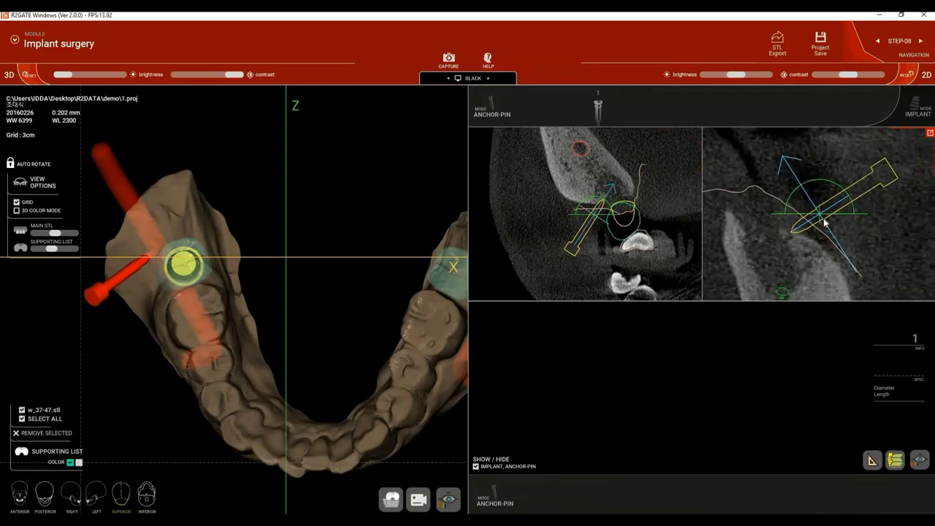
pyautogui.scroll(-2, 824, 222)
pyautogui.scroll(-2, 824, 223)
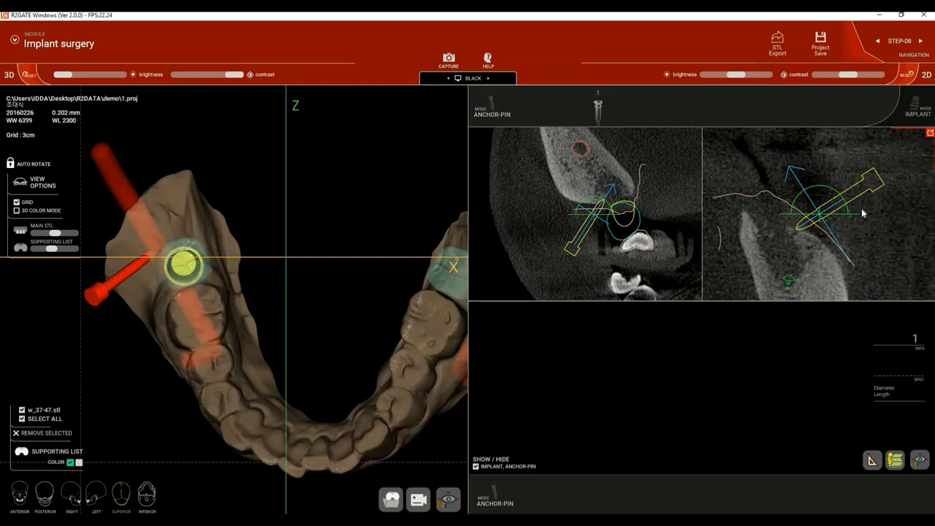
pyautogui.scroll(3, 626, 211)
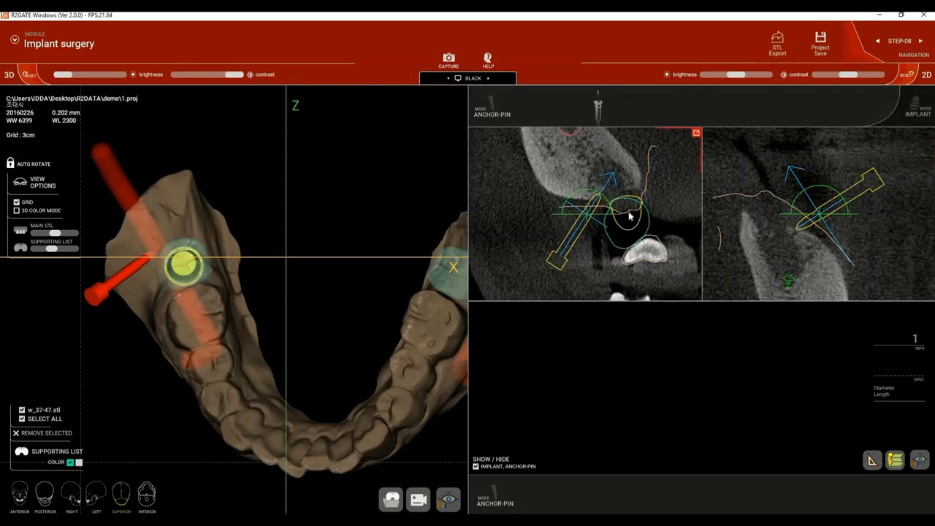
# Compare the anchor-pin types and apply type 2.0 - 20.0 to anchor pin 1
pyautogui.rightClick(590, 222)
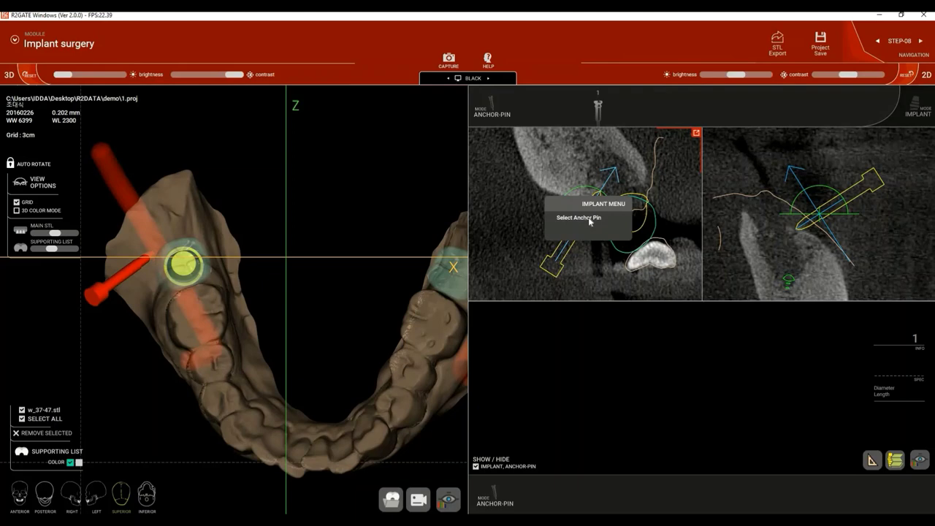
pyautogui.click(590, 221)
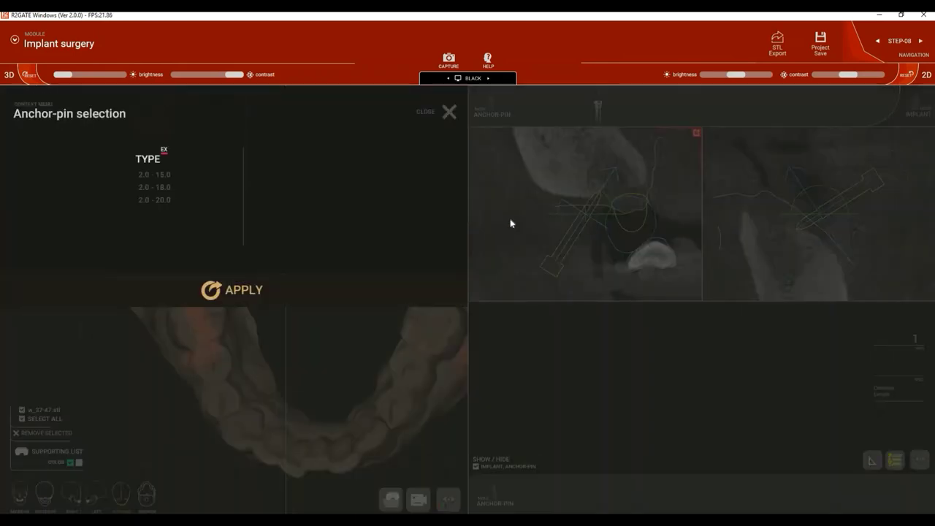
pyautogui.click(161, 179)
pyautogui.click(162, 188)
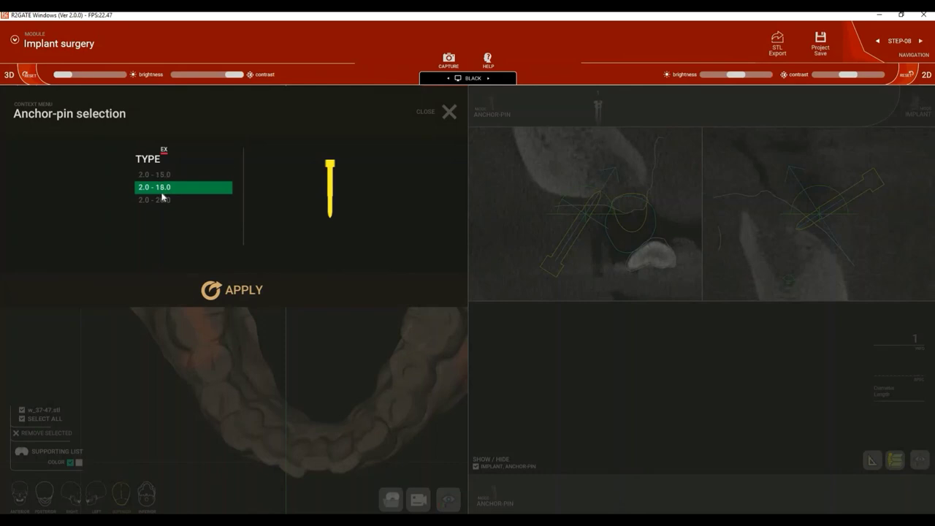
pyautogui.click(164, 200)
pyautogui.click(221, 290)
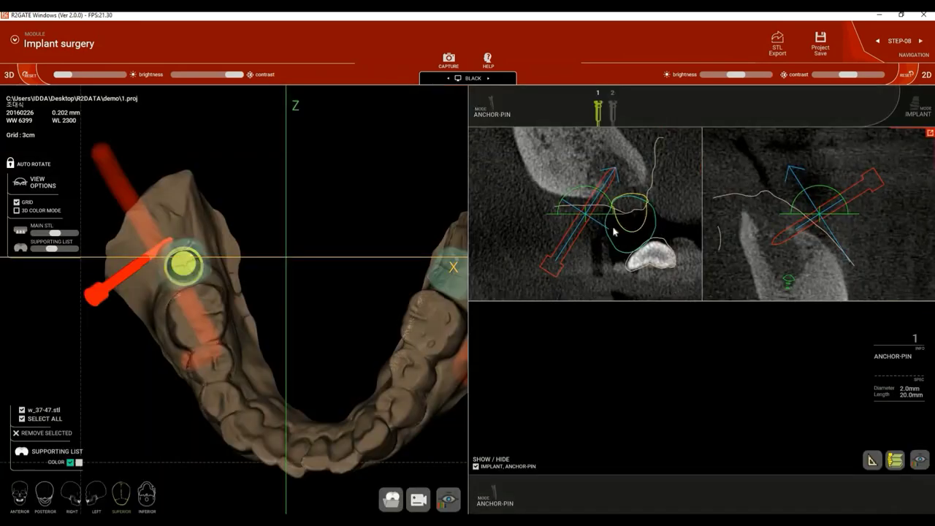
# Delete anchor pin 1 from the plan
pyautogui.scroll(3, 584, 224)
pyautogui.scroll(1, 584, 225)
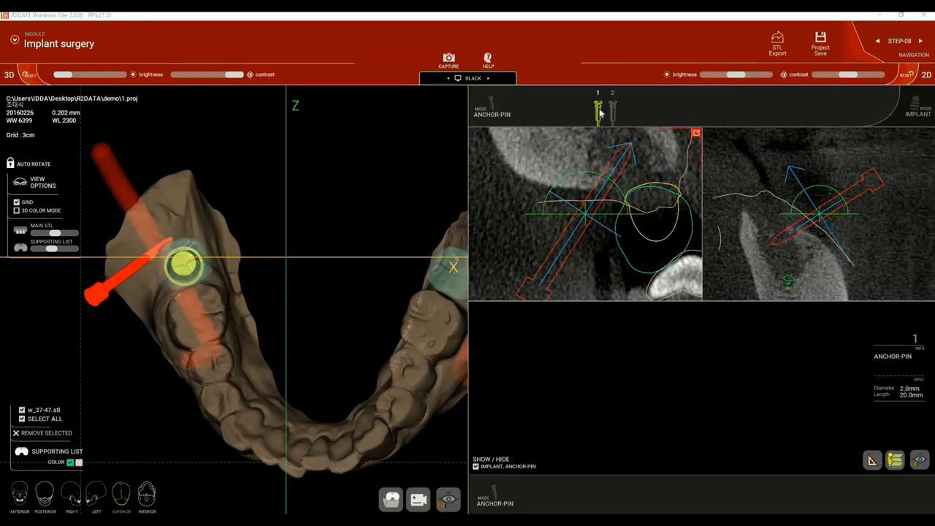
pyautogui.press('Delete')
pyautogui.click(468, 303)
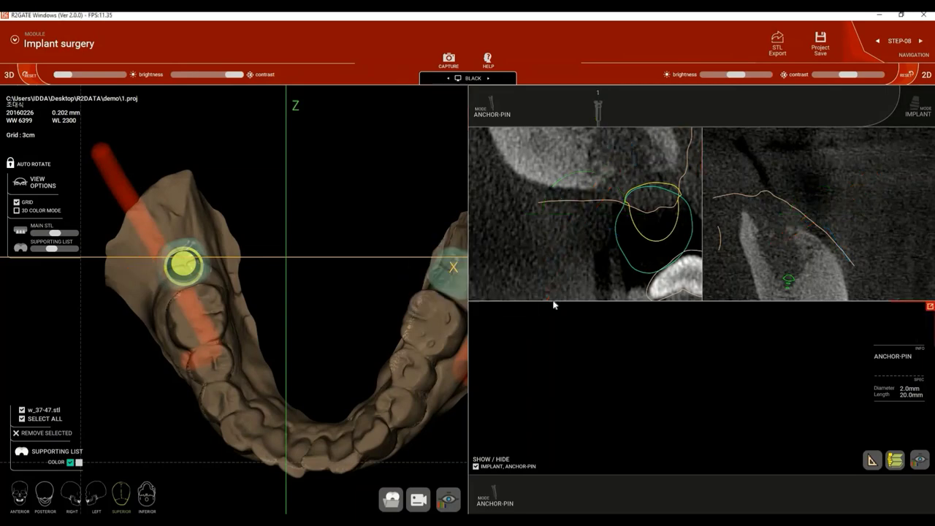
# Return to implant mode and request removal of the tooth 47 implant, but decline the removal
pyautogui.click(917, 111)
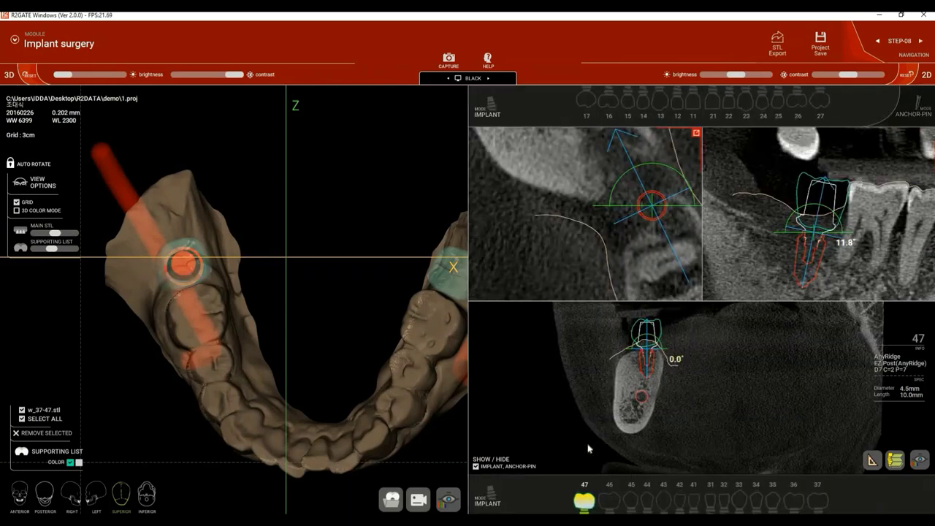
pyautogui.click(583, 504)
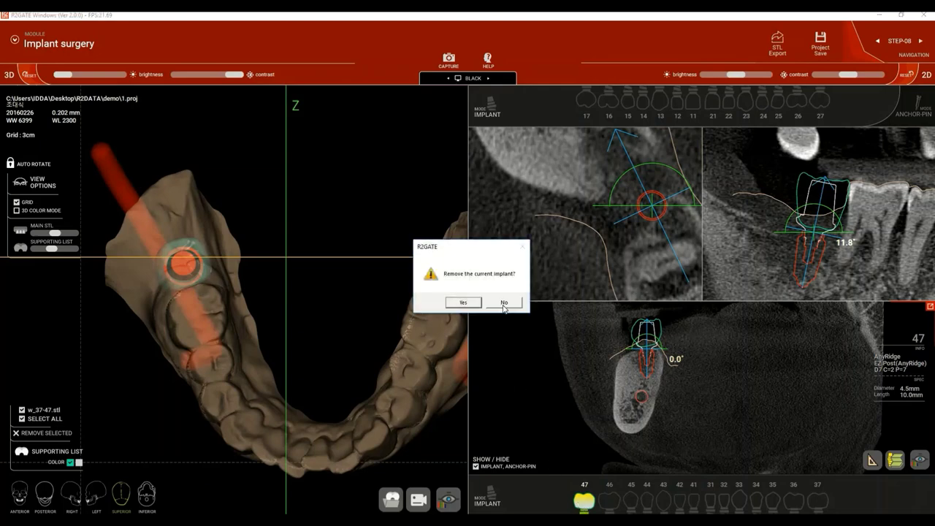
pyautogui.click(504, 303)
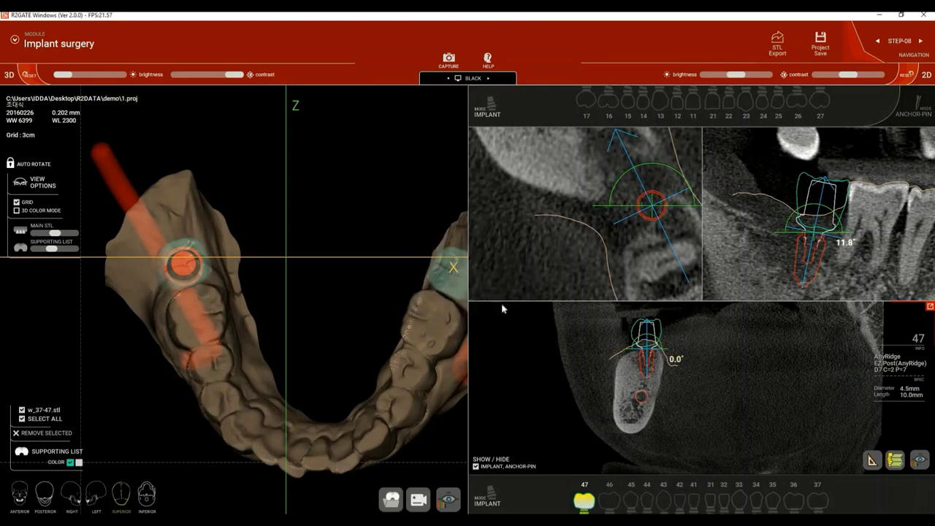
# Compare the R2GUIDE abutment options Narrow, Regular and Wide and apply Regular to the tooth 47 implant
pyautogui.rightClick(193, 270)
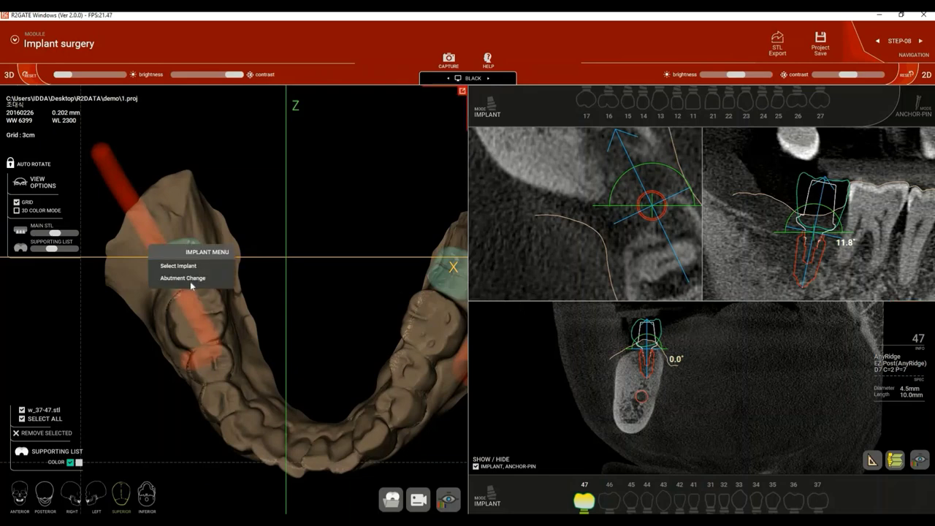
pyautogui.click(191, 266)
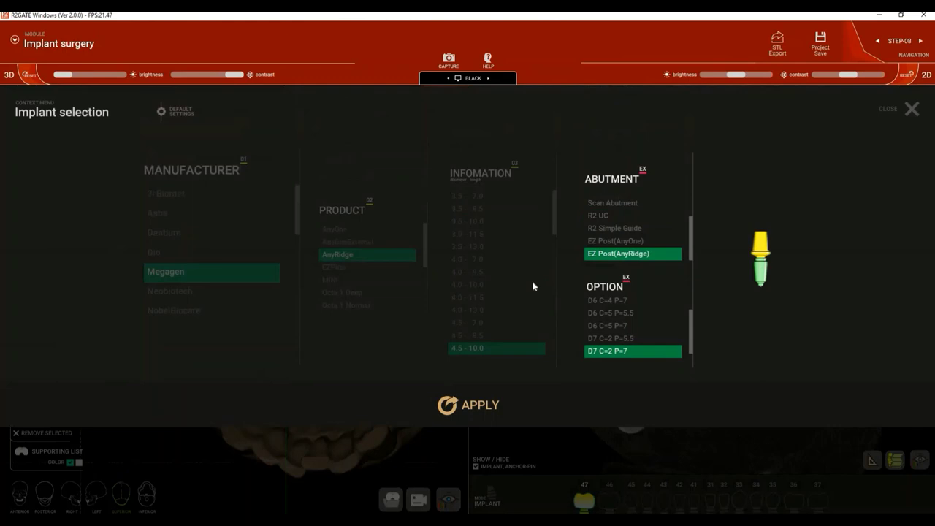
pyautogui.scroll(3, 617, 219)
pyautogui.click(610, 204)
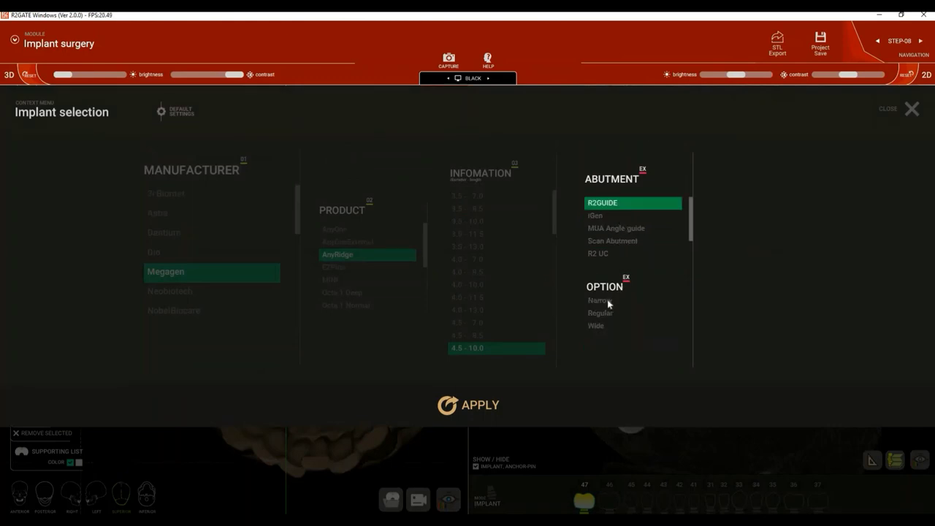
pyautogui.click(605, 300)
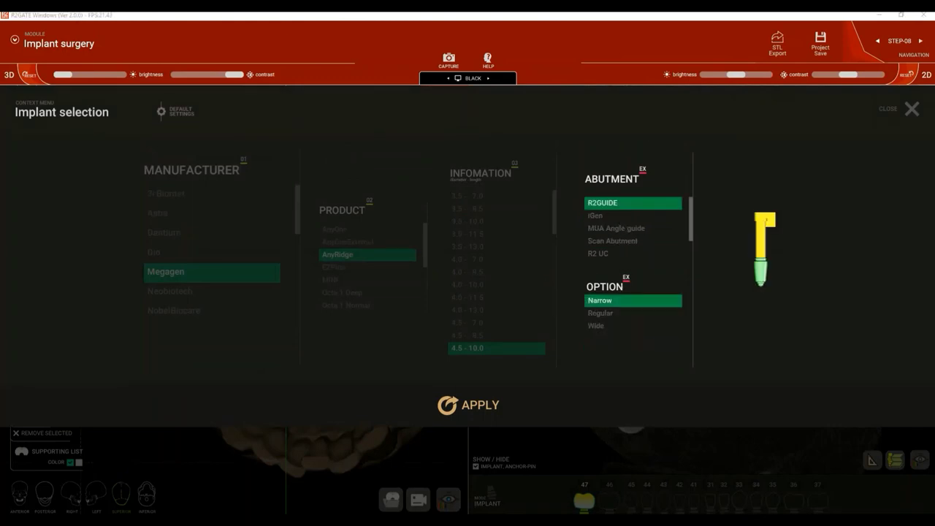
pyautogui.click(606, 314)
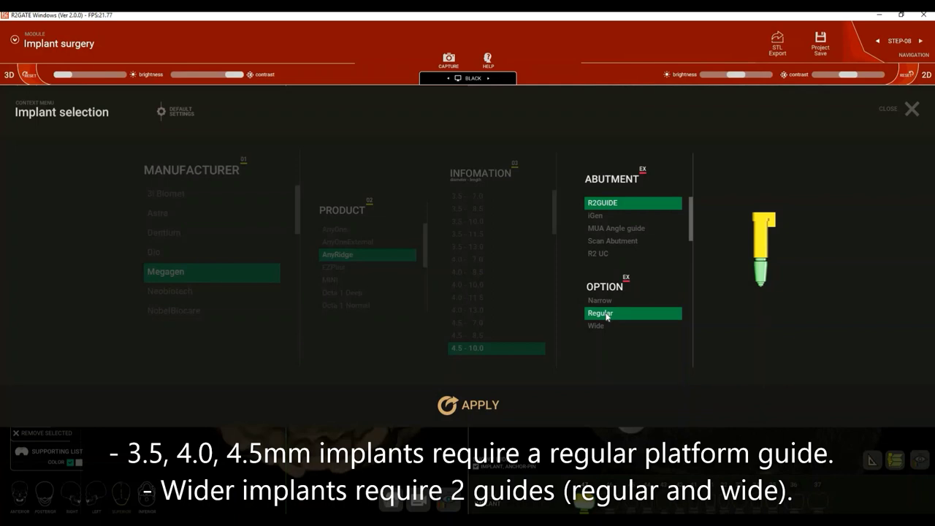
pyautogui.click(606, 327)
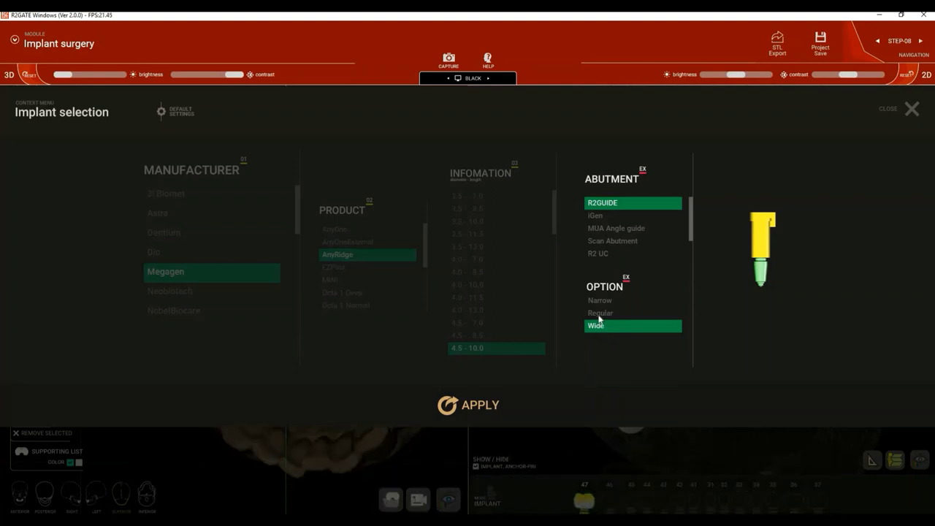
pyautogui.click(599, 314)
pyautogui.click(447, 404)
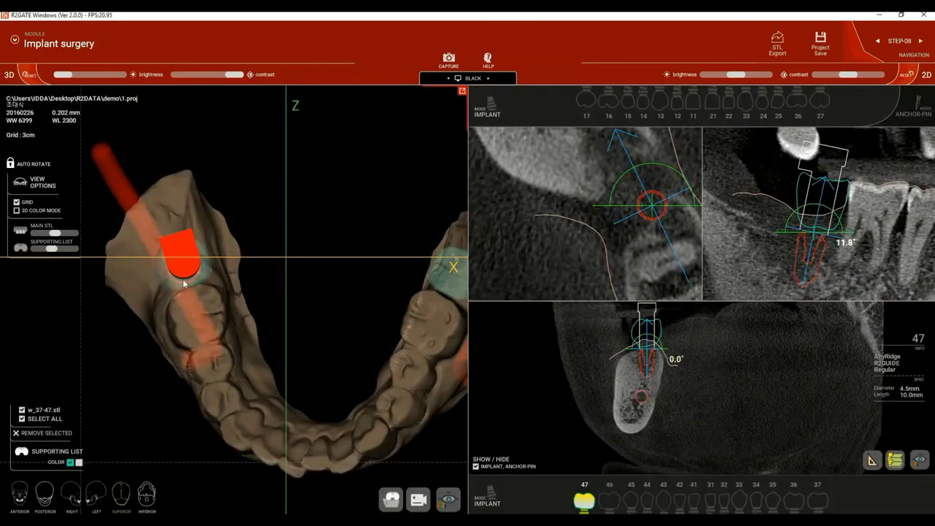
# Save the project as 1.proj in the demo folder, replacing the existing file
pyautogui.moveTo(149, 238); pyautogui.dragTo(187, 372)
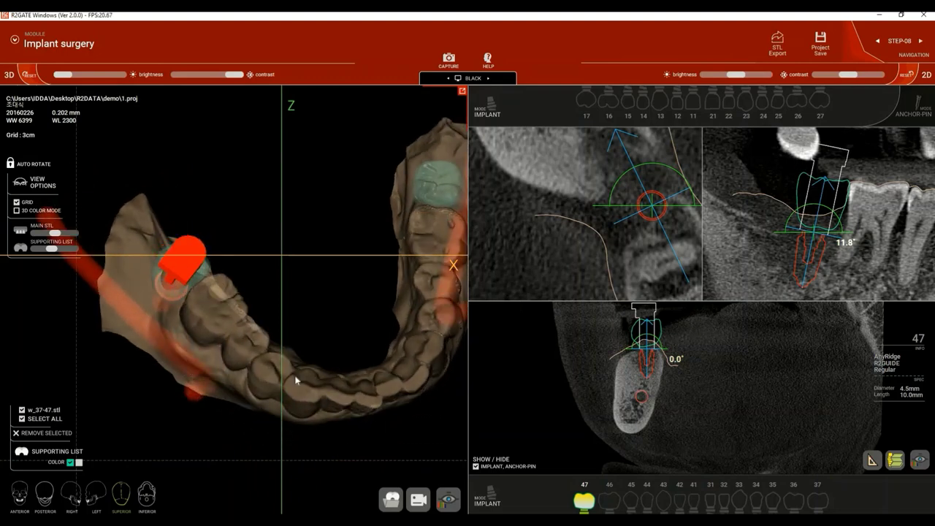
pyautogui.moveTo(295, 377); pyautogui.dragTo(317, 309)
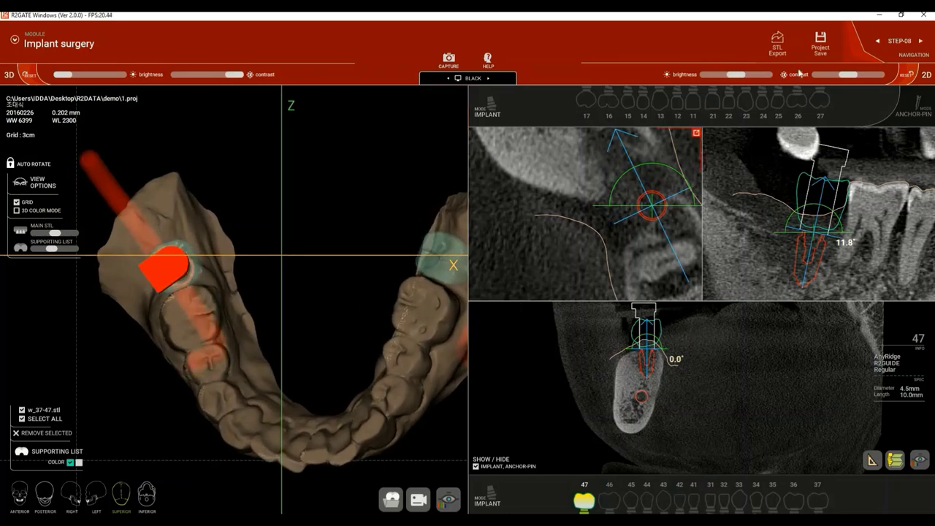
pyautogui.click(817, 59)
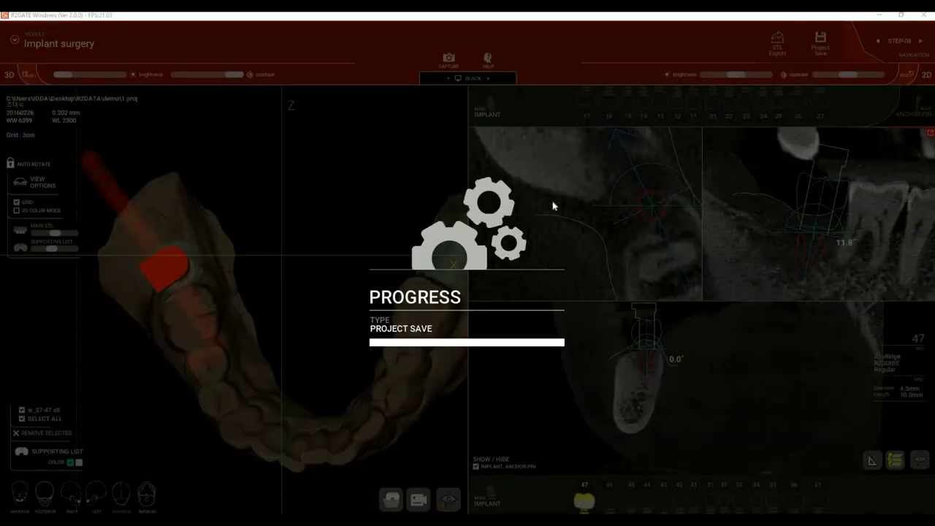
pyautogui.click(223, 102)
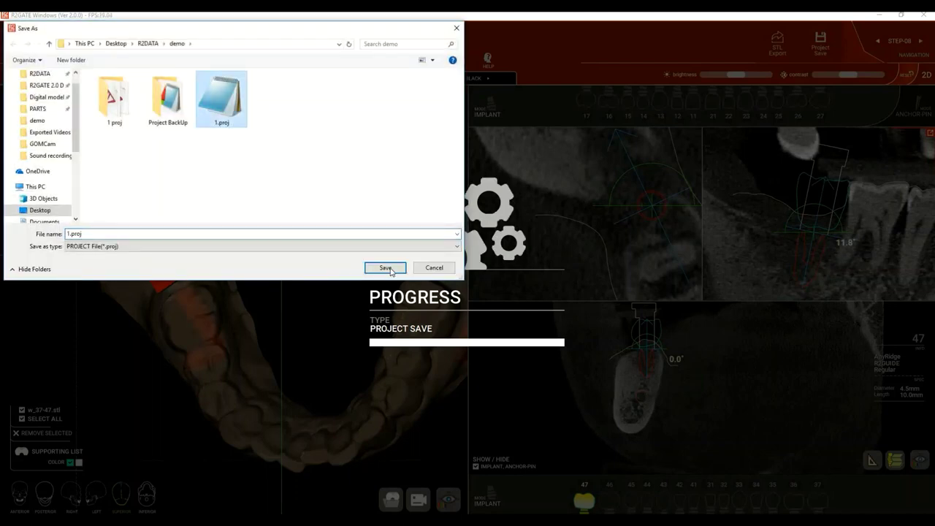
pyautogui.click(384, 268)
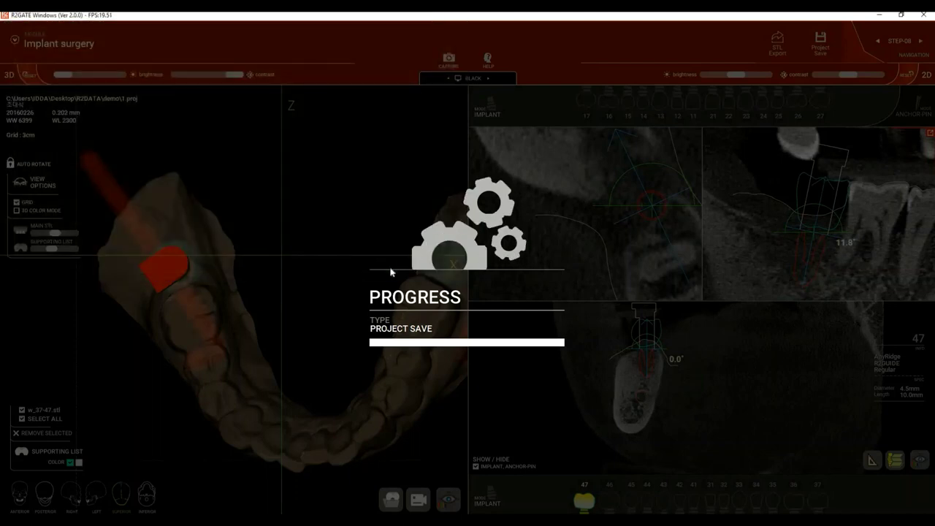
pyautogui.click(492, 301)
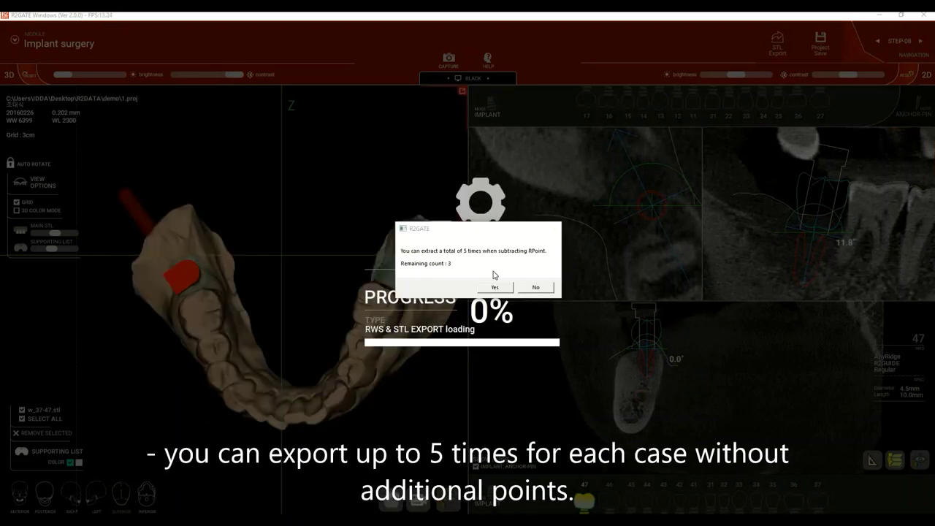
# Accept the RPoint extraction and extract the data for mobile with the note 4.5x10mm
pyautogui.click(494, 287)
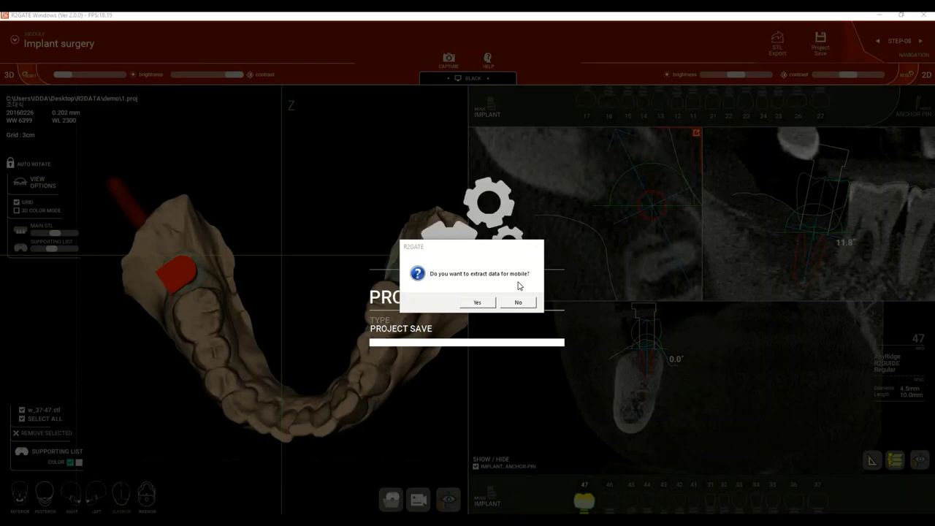
pyautogui.click(479, 302)
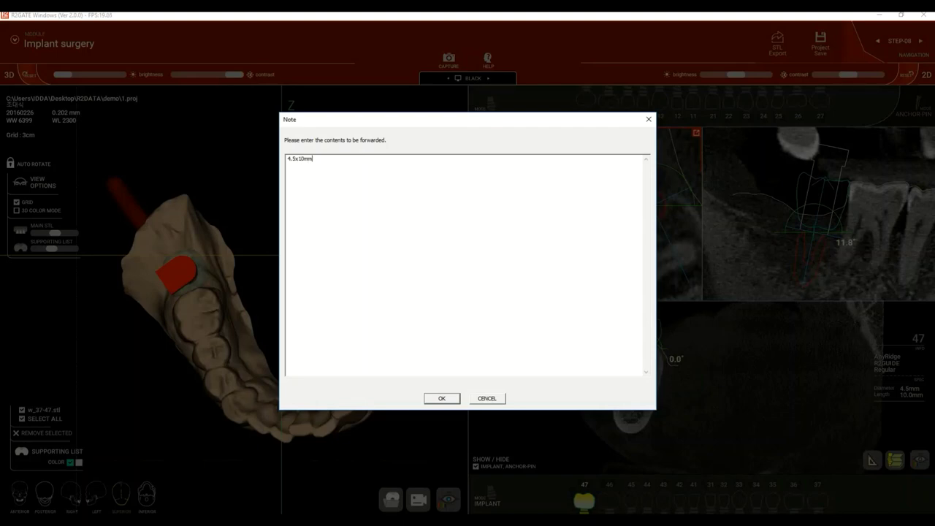
pyautogui.click(442, 399)
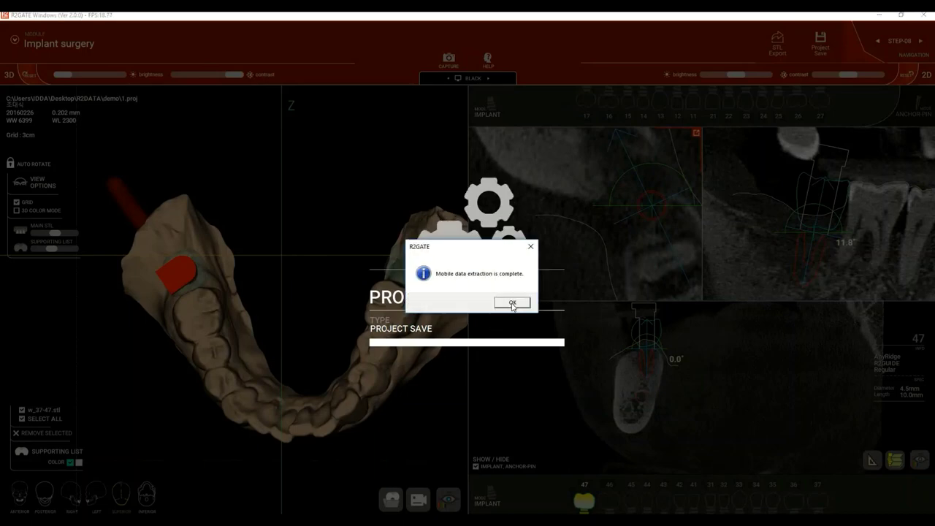
pyautogui.click(511, 302)
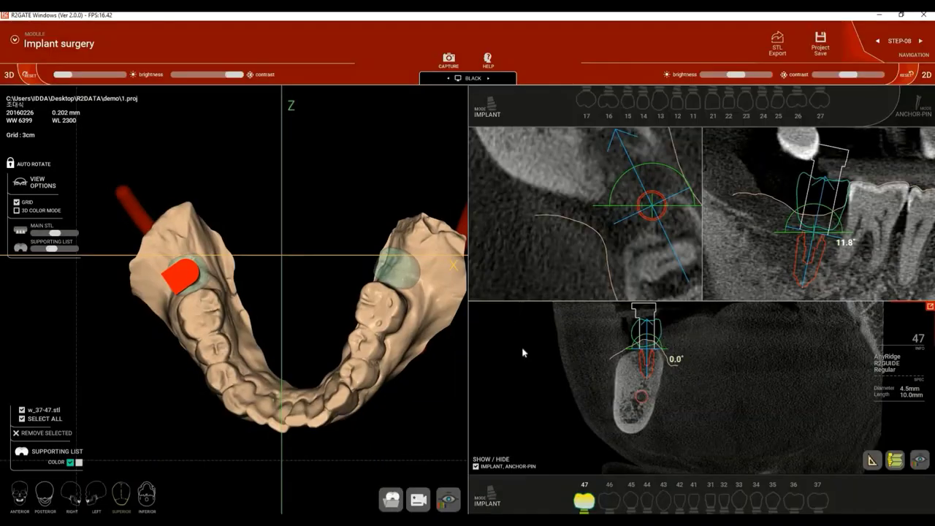
# Export the R2 Guide data as 1guide with the Standard scan body and no additional STL file
pyautogui.click(778, 51)
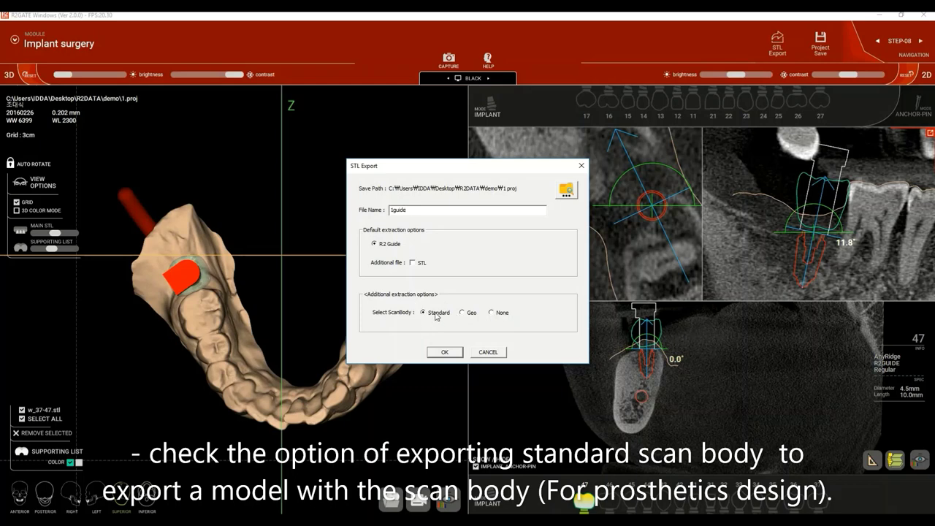
pyautogui.click(446, 353)
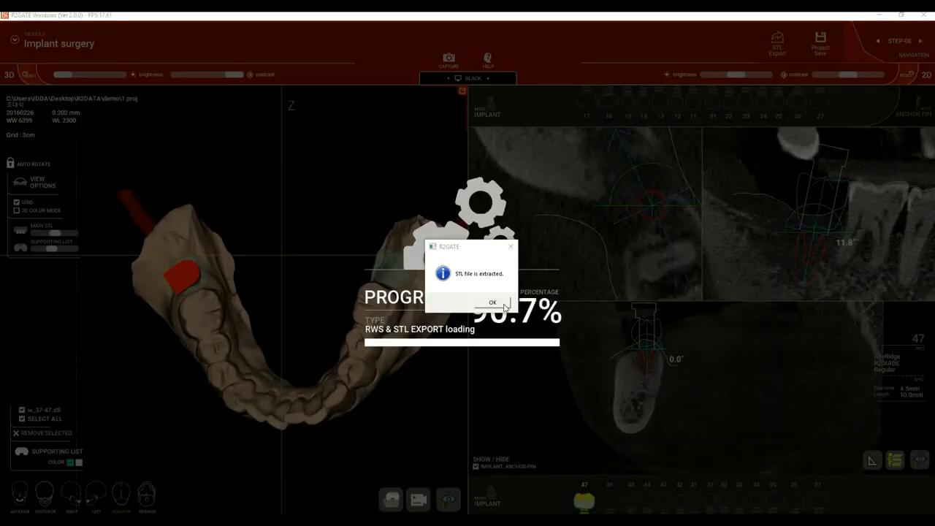
pyautogui.click(504, 304)
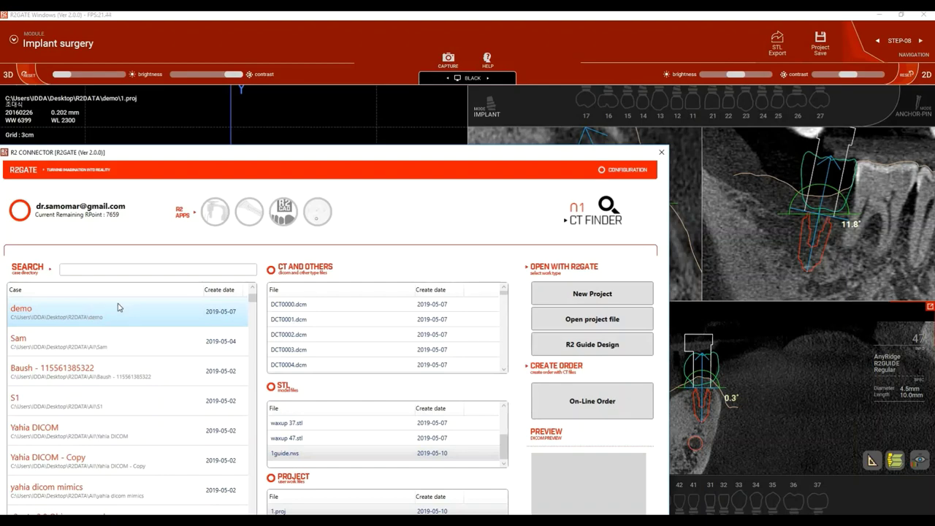
# Open 1guide_Standard.stl from the demo case's 1 proj folder in 3Shape 3D Viewer, inspect the scan body on the model and close it
pyautogui.doubleClick(321, 306)
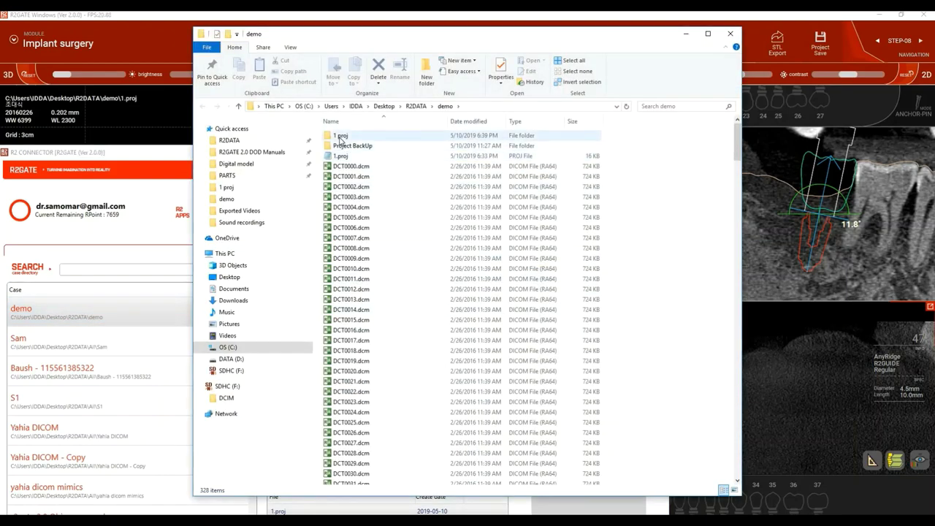
pyautogui.doubleClick(340, 138)
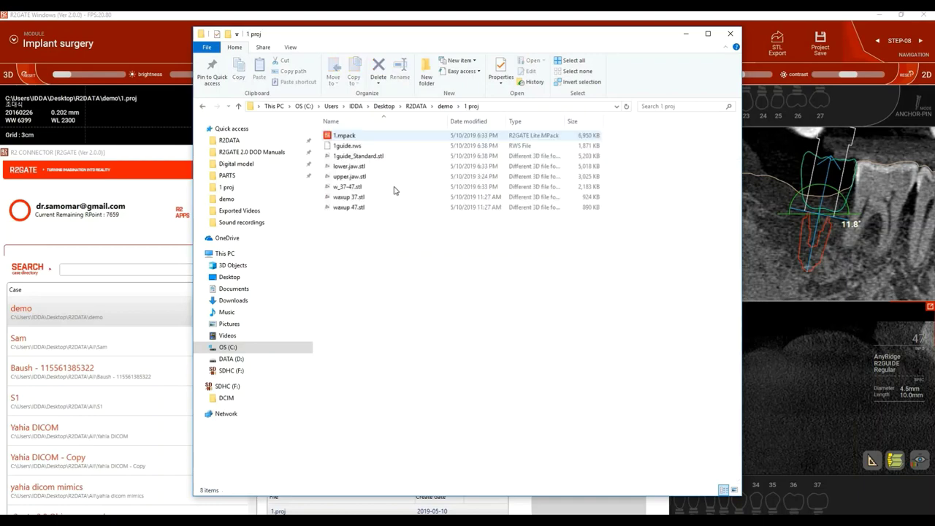
pyautogui.doubleClick(365, 157)
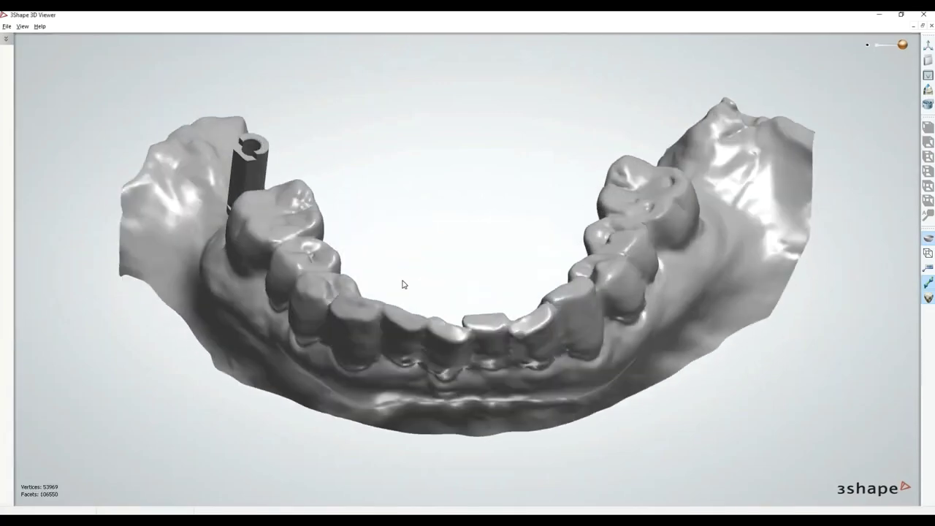
pyautogui.moveTo(403, 285); pyautogui.dragTo(450, 256, button='right')
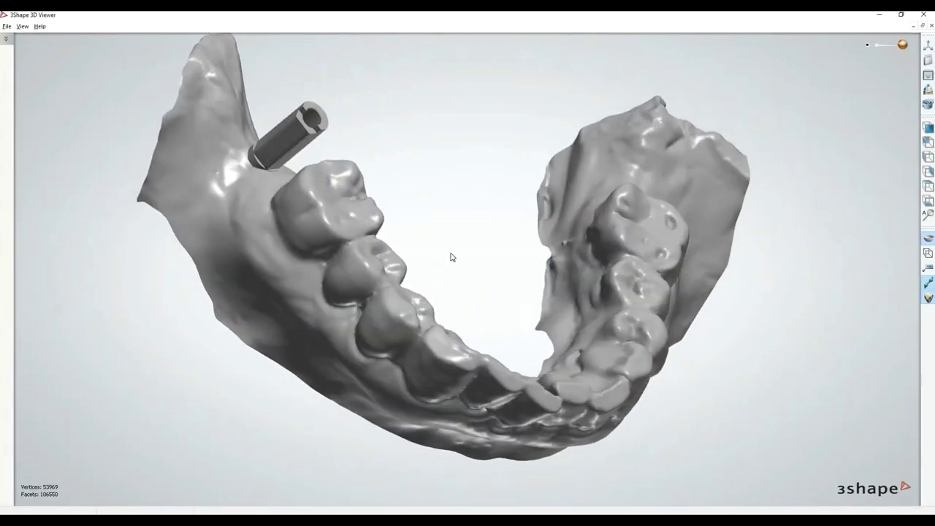
pyautogui.moveTo(393, 272); pyautogui.dragTo(606, 233, button='right')
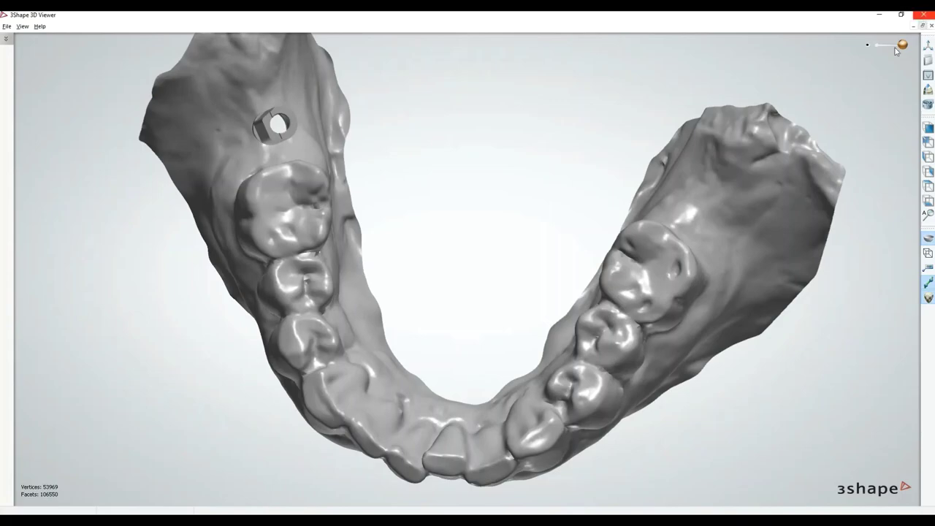
pyautogui.click(924, 14)
# Open 1.mpack in R2GATE Lite, windowed at 1680 x 1050, log in with the saved account, view the tooth 47 plan and close it
pyautogui.click(339, 137)
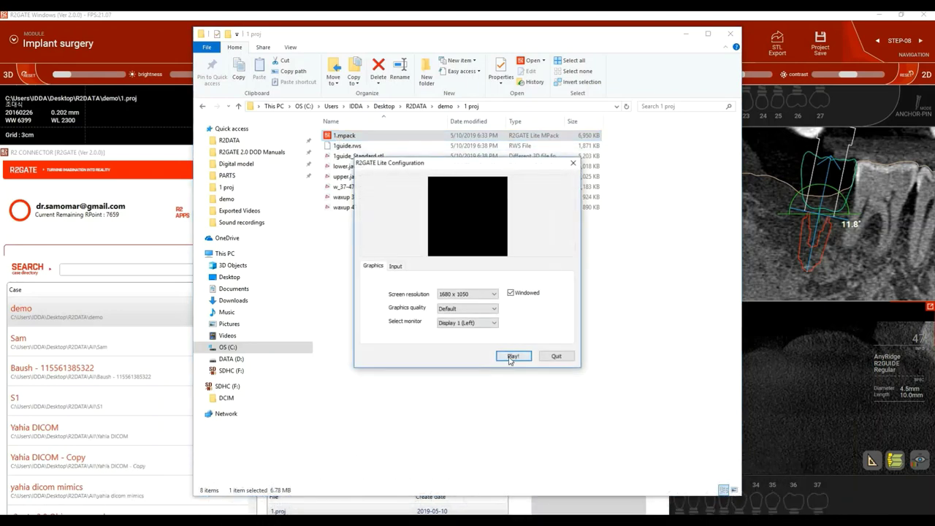
pyautogui.click(511, 358)
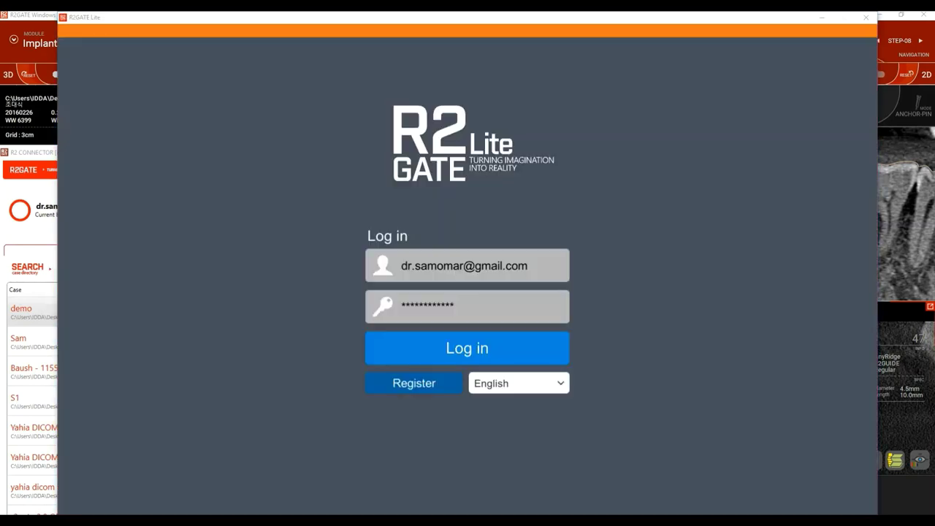
pyautogui.click(457, 352)
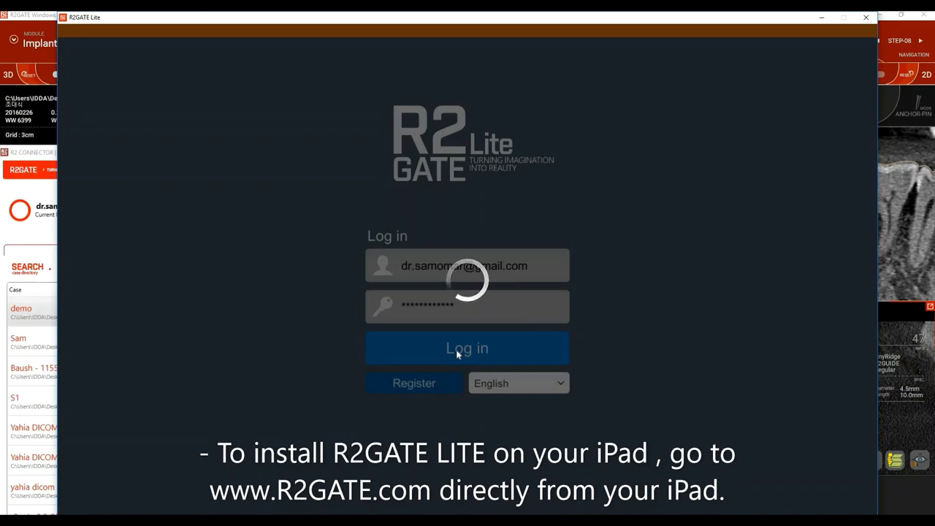
pyautogui.click(525, 362)
pyautogui.click(526, 361)
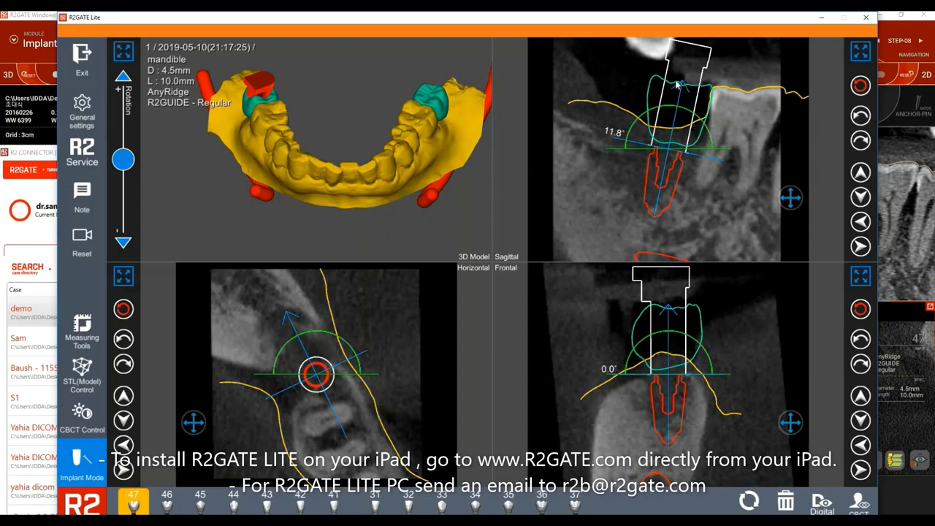
pyautogui.moveTo(676, 85); pyautogui.dragTo(685, 87)
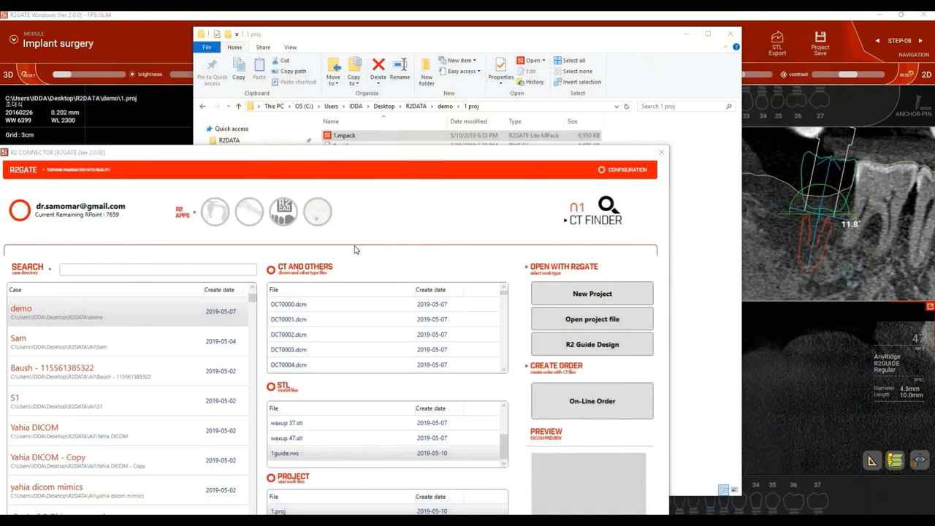
pyautogui.click(866, 17)
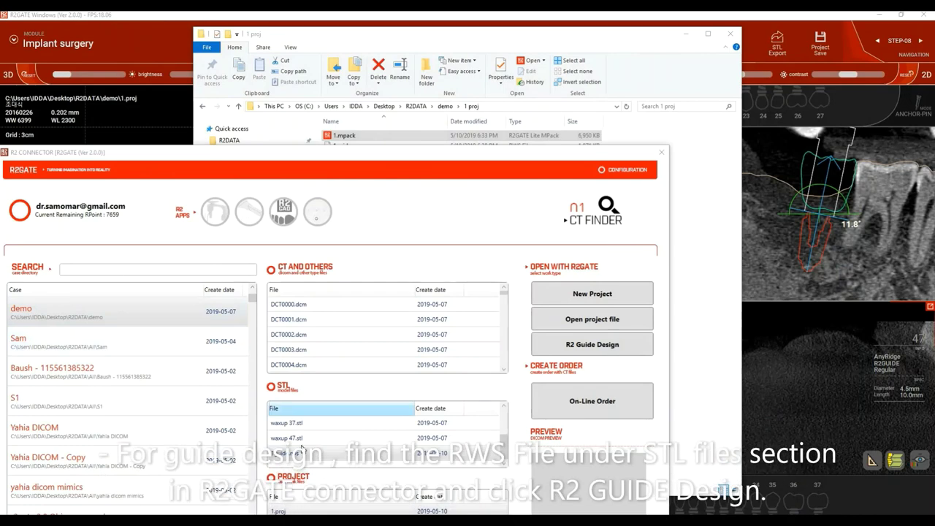
# Open 1guide.rws from the demo case in R2 Guide Design
pyautogui.click(295, 455)
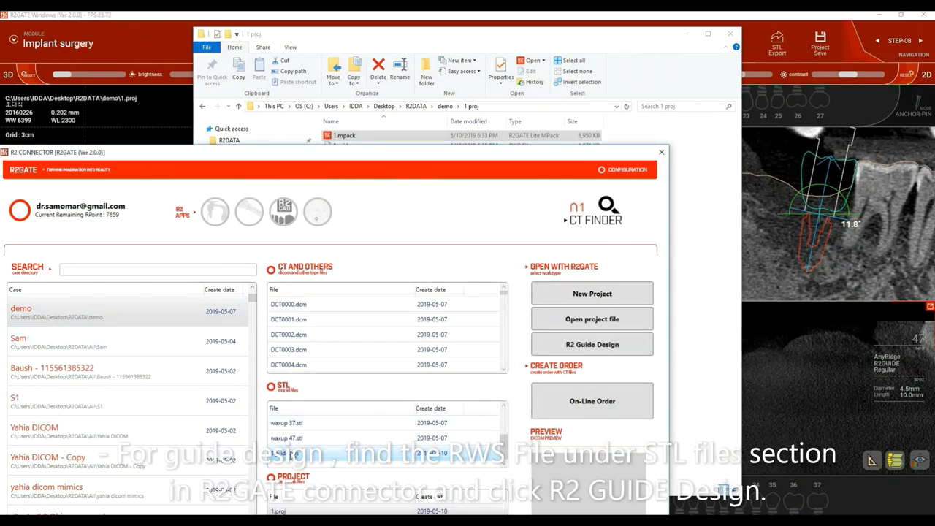
pyautogui.click(584, 343)
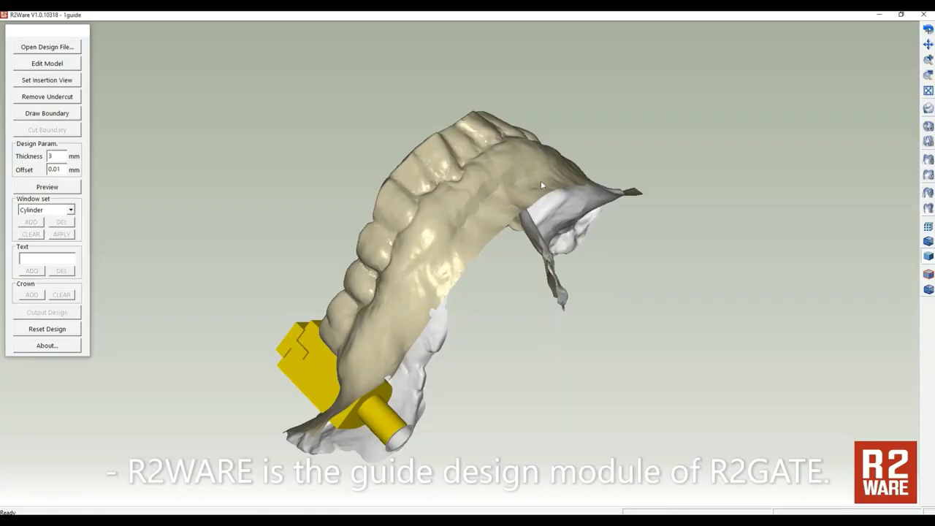
# Set the insertion view looking straight down on the occlusal surfaces and remove the model's undercuts
pyautogui.moveTo(540, 185); pyautogui.dragTo(555, 453)
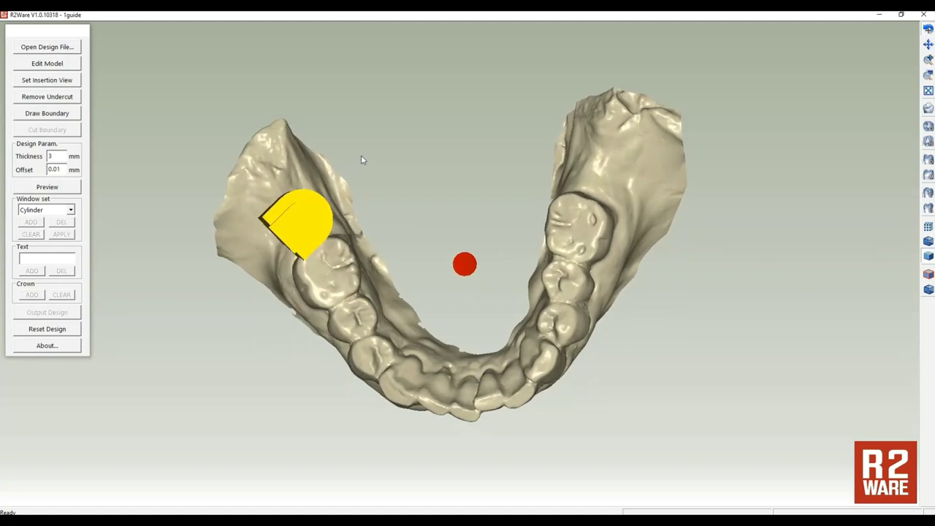
pyautogui.click(61, 80)
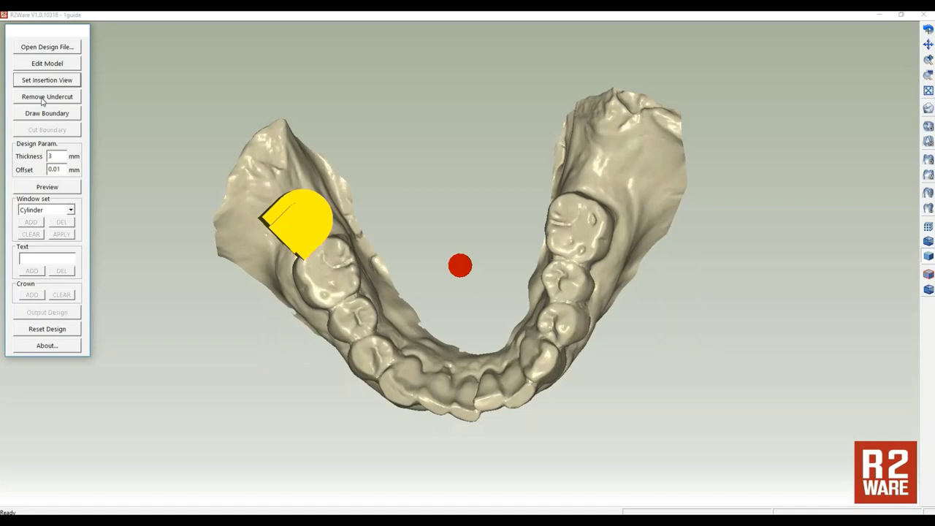
pyautogui.click(41, 98)
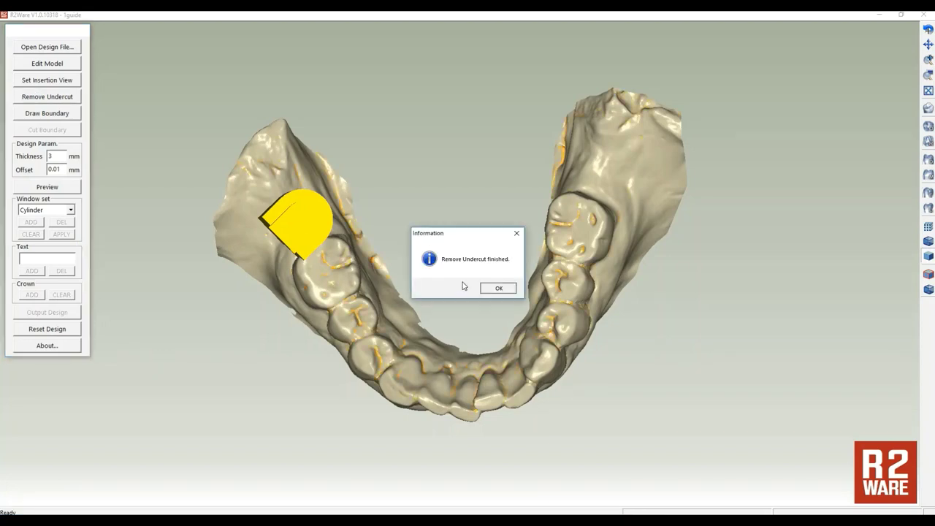
pyautogui.click(496, 289)
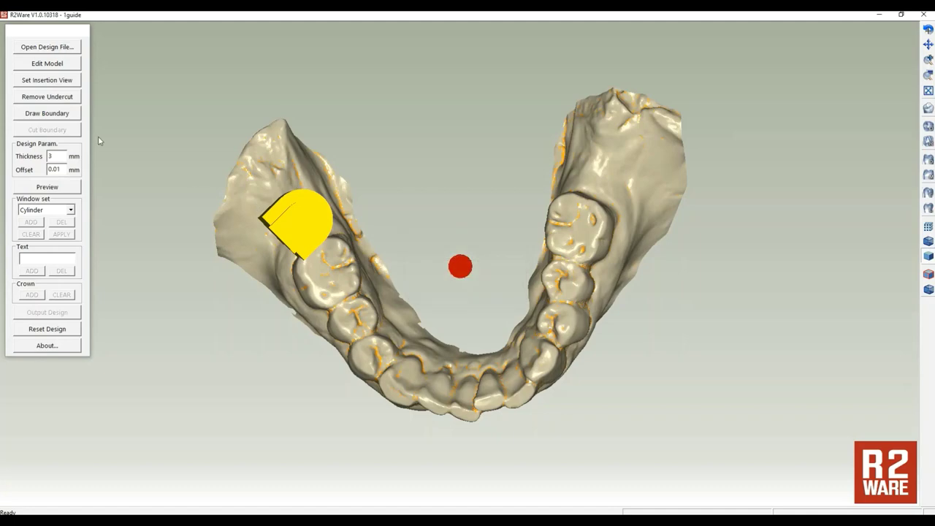
# Start the guide boundary beside the tooth 47 sleeve block and run it along the outer side of the teeth to the front teeth
pyautogui.click(42, 115)
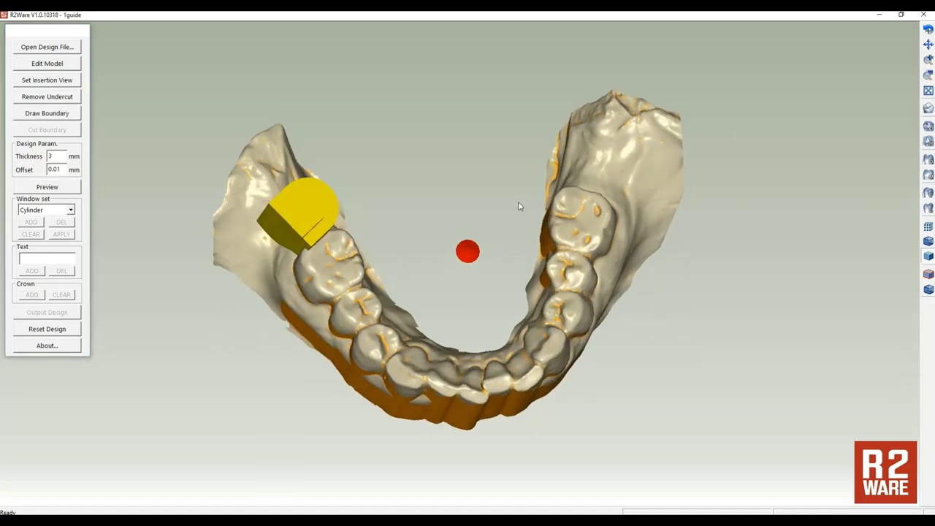
pyautogui.click(262, 193)
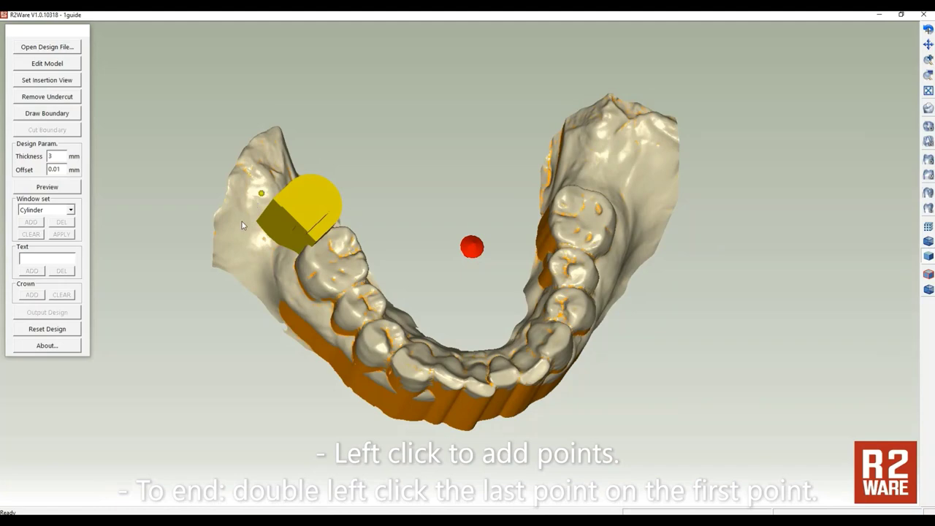
pyautogui.click(255, 263)
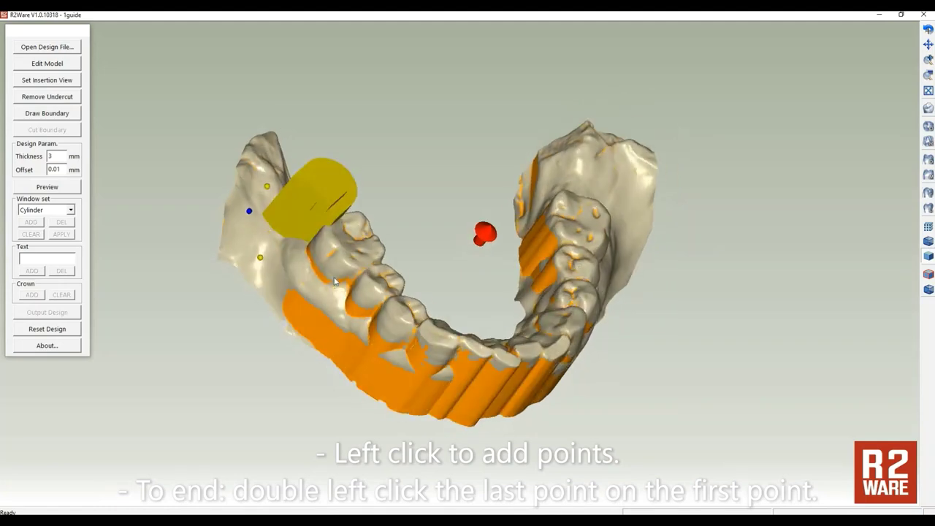
pyautogui.click(318, 298)
pyautogui.click(356, 331)
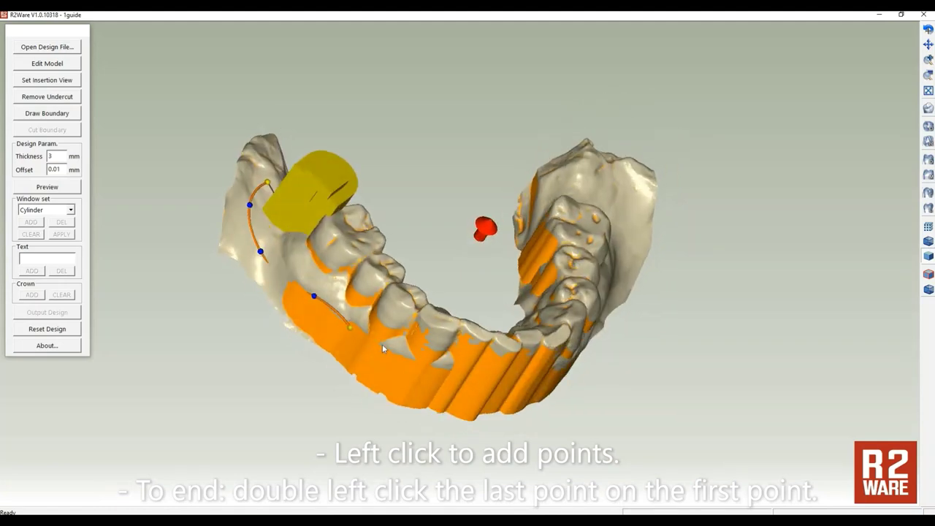
pyautogui.click(381, 353)
pyautogui.click(423, 363)
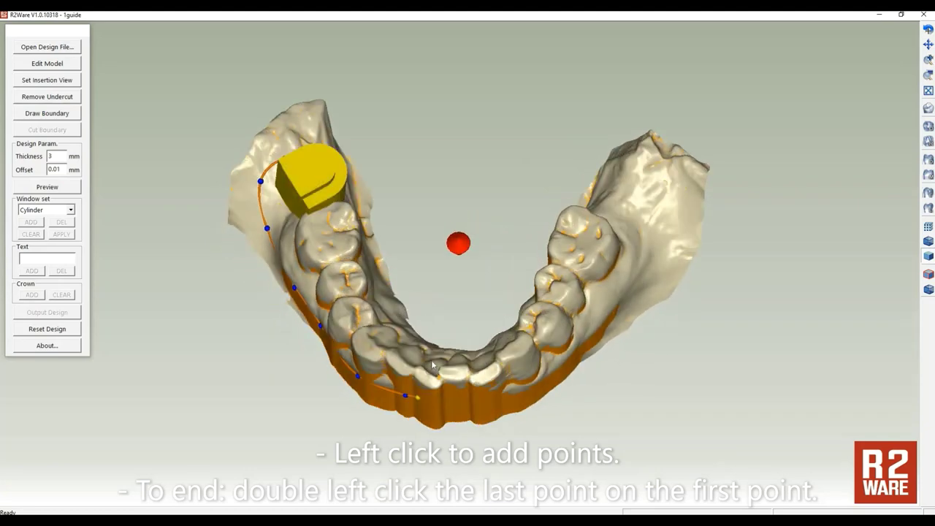
pyautogui.click(421, 386)
# Continue the boundary back along the tongue side of the teeth, around behind the sleeve block, and close it on its first point
pyautogui.moveTo(421, 386); pyautogui.dragTo(425, 322, button='right')
pyautogui.click(414, 309)
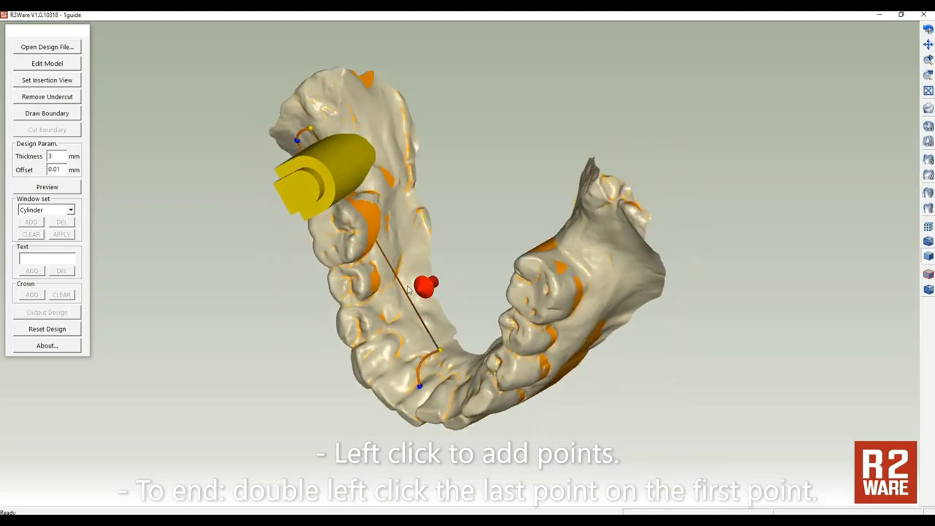
pyautogui.click(395, 250)
pyautogui.click(384, 205)
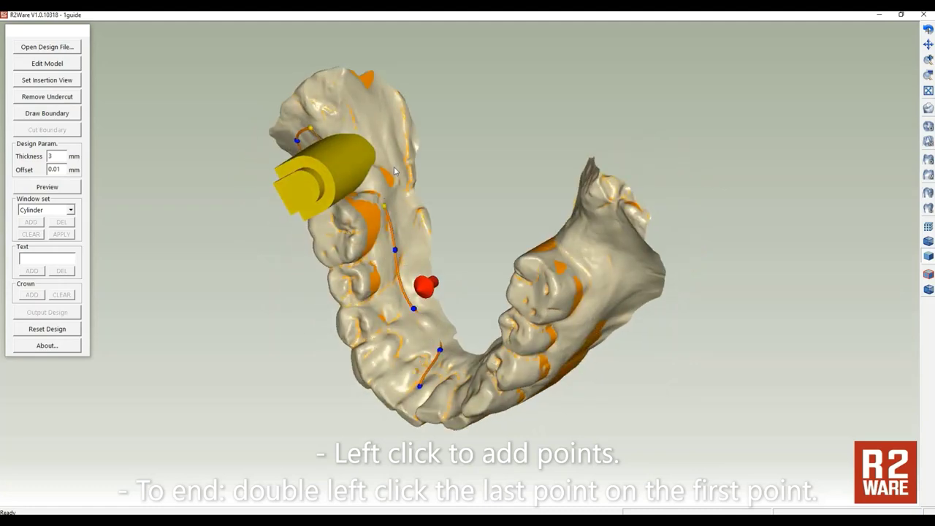
pyautogui.click(394, 167)
pyautogui.click(370, 121)
pyautogui.click(324, 114)
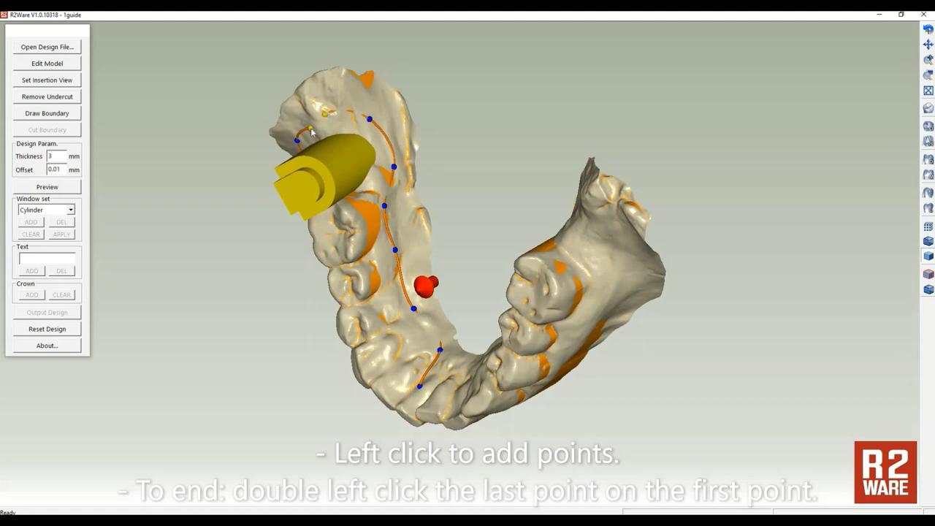
pyautogui.doubleClick(297, 139)
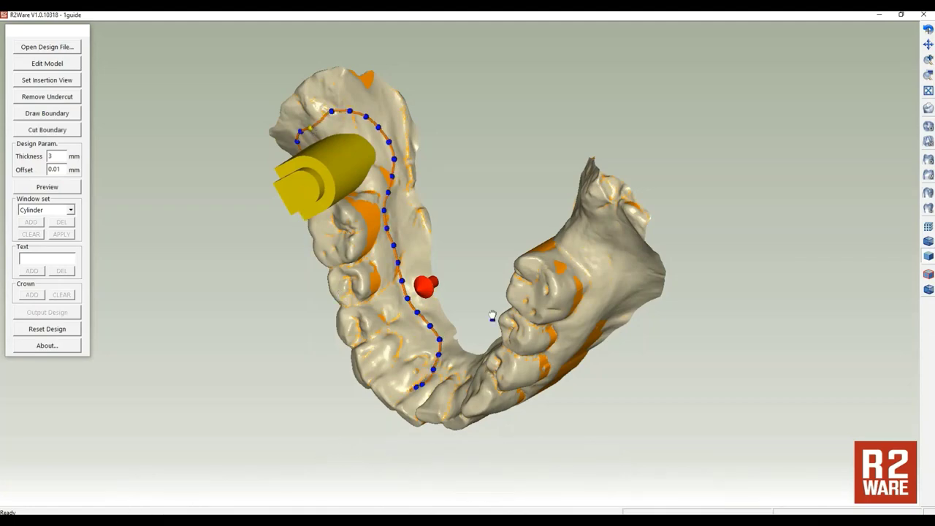
# Cut the model along the drawn boundary and generate the guide preview with 3 mm thickness and 0.01 mm offset
pyautogui.click(57, 129)
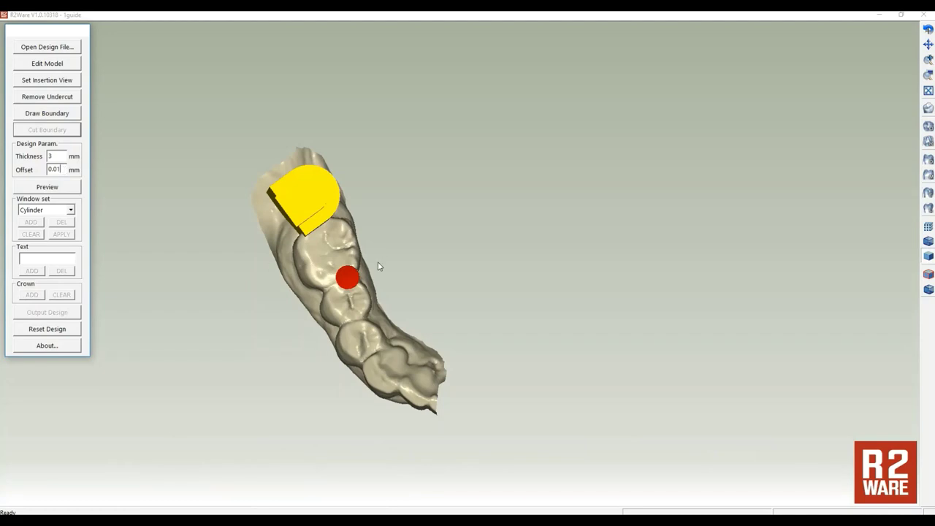
pyautogui.moveTo(379, 266); pyautogui.dragTo(326, 258)
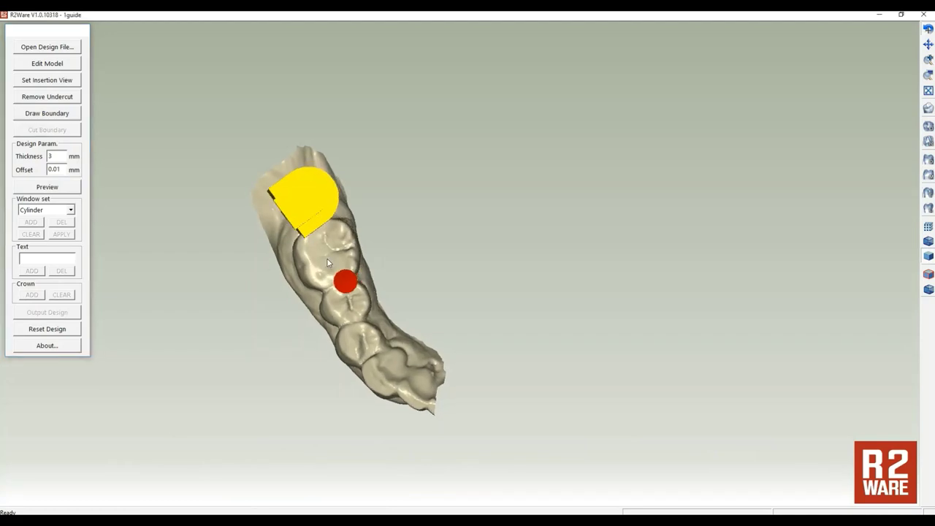
pyautogui.click(47, 187)
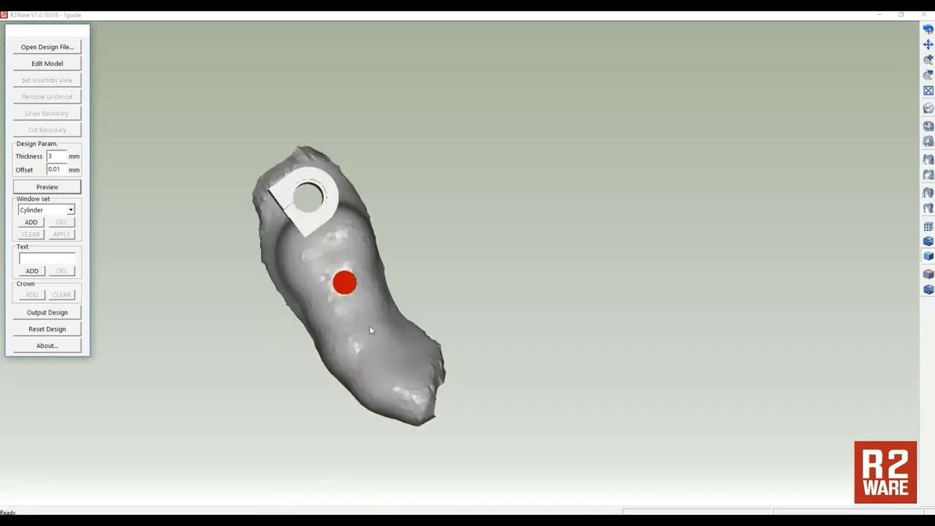
pyautogui.moveTo(369, 335)
pyautogui.mouseDown()
pyautogui.moveTo(459, 261)
pyautogui.moveTo(382, 306)
pyautogui.moveTo(385, 332)
pyautogui.moveTo(365, 351)
pyautogui.mouseUp()
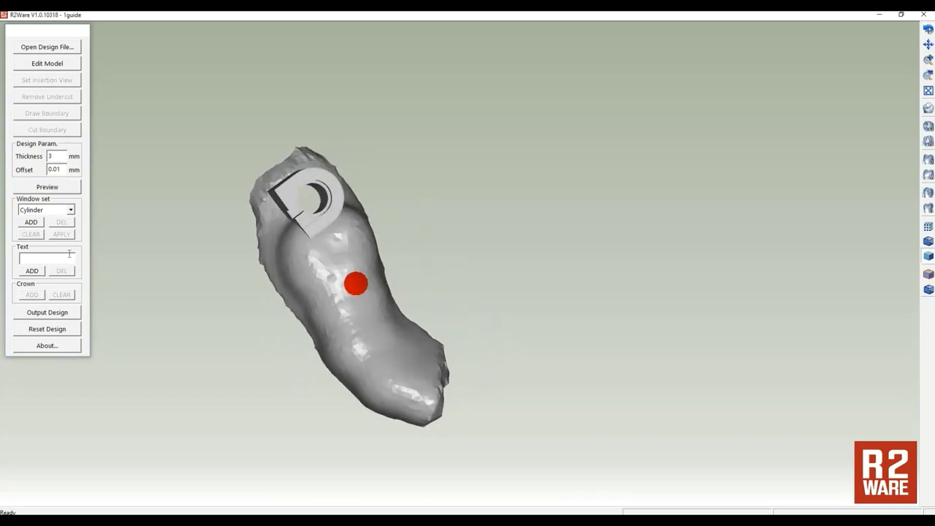
# Add a Ball window on the guide over the molar next to the sleeve and apply it to cut the opening
pyautogui.click(71, 211)
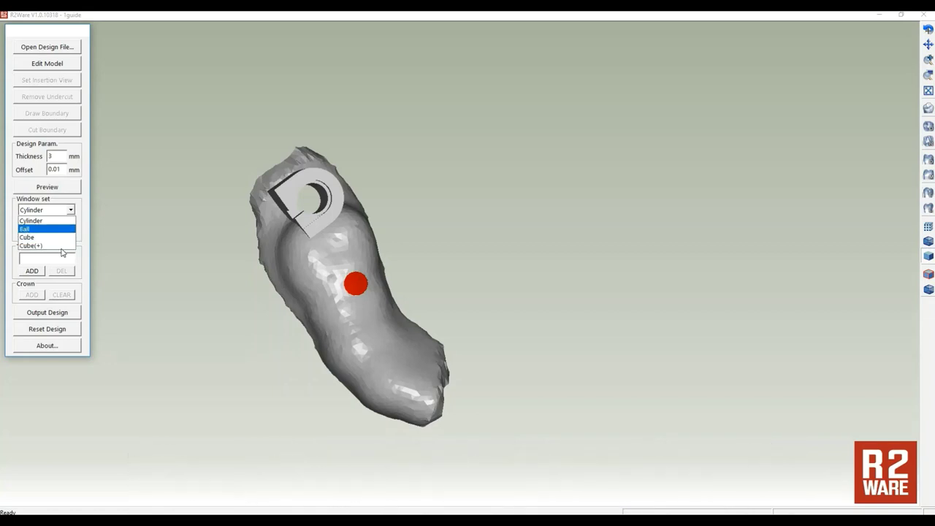
pyautogui.click(28, 229)
pyautogui.click(30, 222)
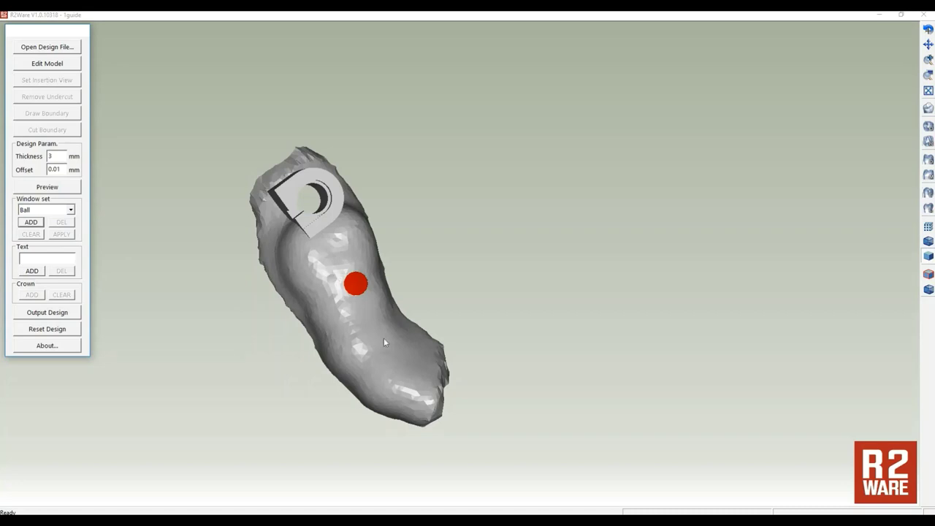
pyautogui.moveTo(503, 361)
pyautogui.mouseDown(button='right')
pyautogui.moveTo(507, 348)
pyautogui.moveTo(478, 380)
pyautogui.moveTo(467, 376)
pyautogui.mouseUp(button='right')
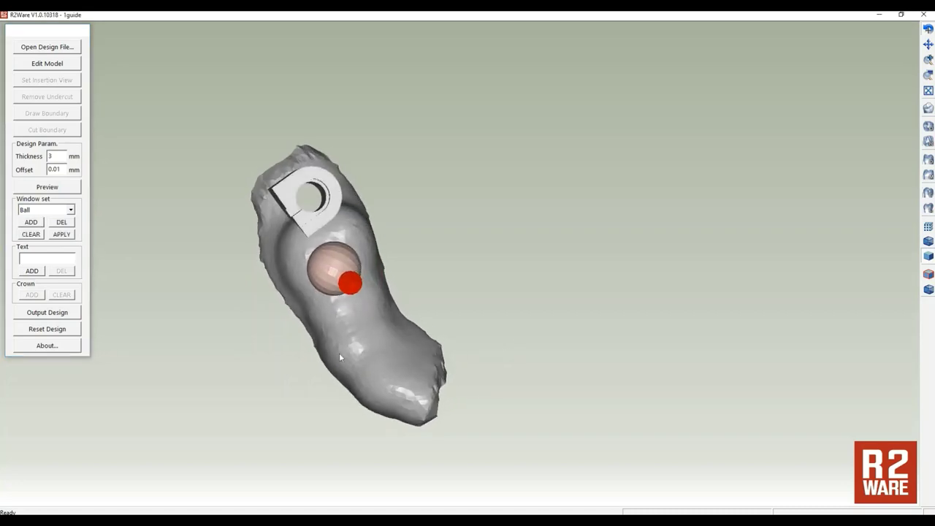
pyautogui.click(61, 234)
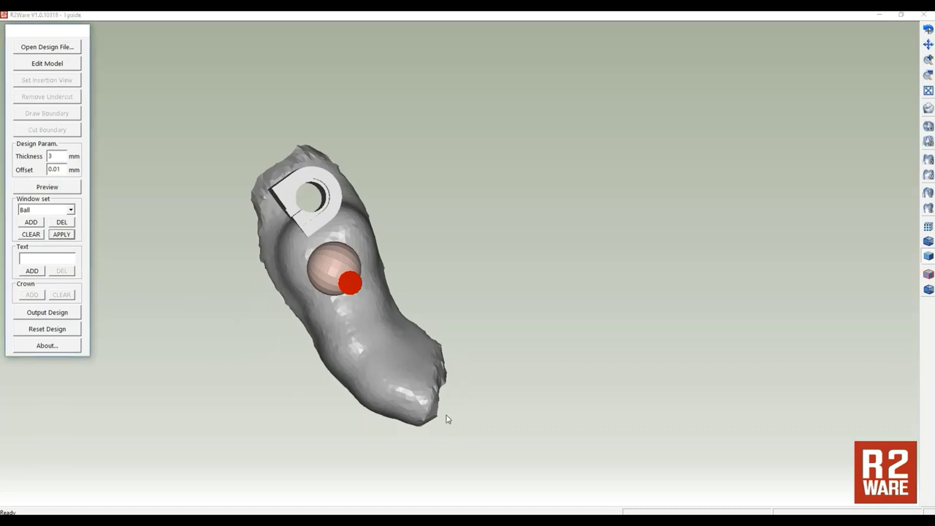
pyautogui.moveTo(461, 407); pyautogui.dragTo(474, 288, button='right')
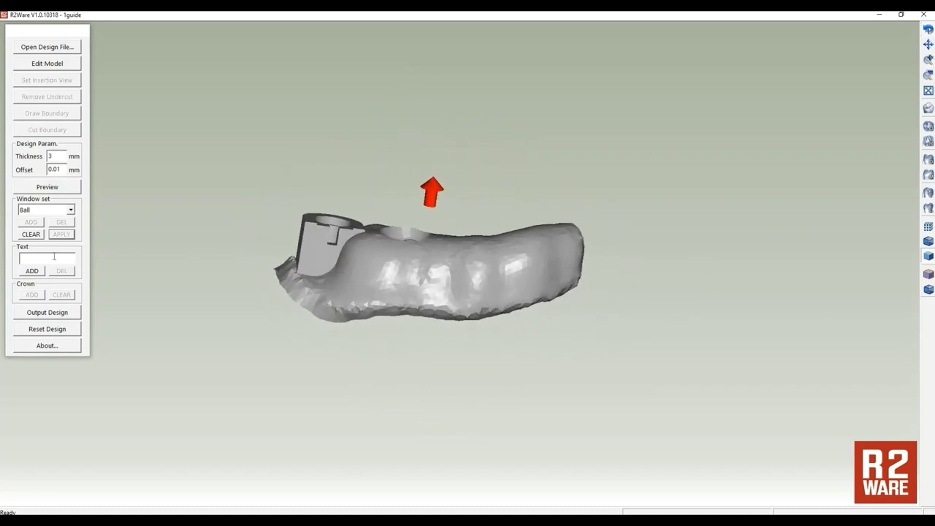
# Add the text "type 1" on the middle of the guide's outer side wall
pyautogui.click(54, 256)
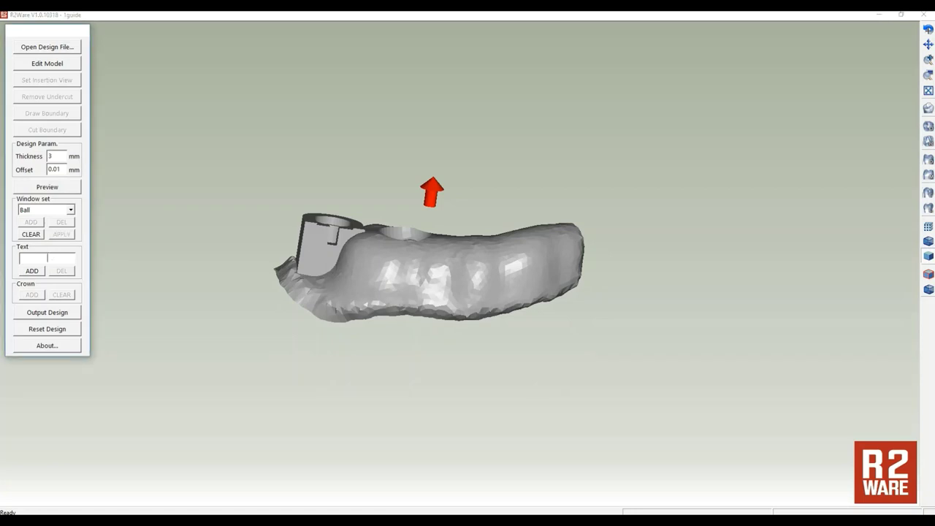
pyautogui.write('type 1')
pyautogui.click(30, 275)
pyautogui.click(426, 275)
pyautogui.moveTo(427, 275)
pyautogui.mouseDown()
pyautogui.moveTo(409, 279)
pyautogui.moveTo(423, 279)
pyautogui.mouseUp()
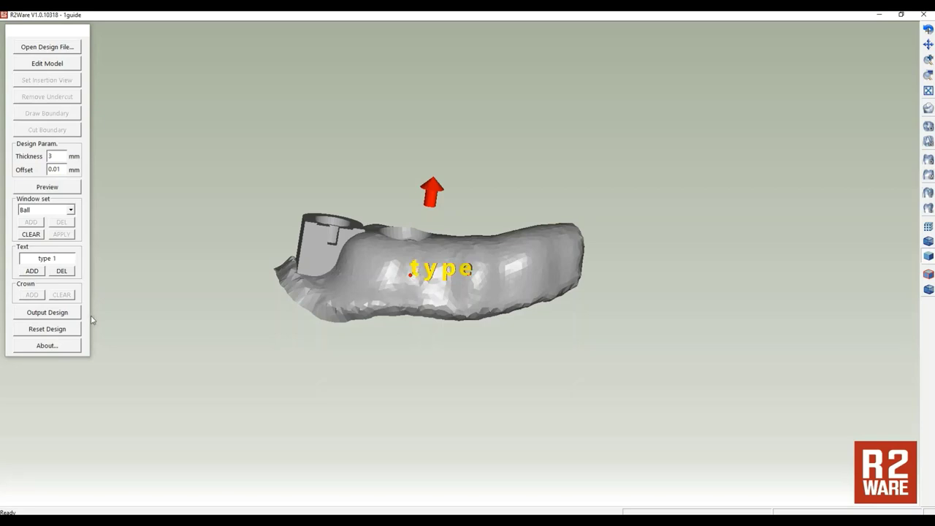
# Output the guide design as an RP Model named 1guide.stl in the demo folder of R2DATA
pyautogui.click(63, 312)
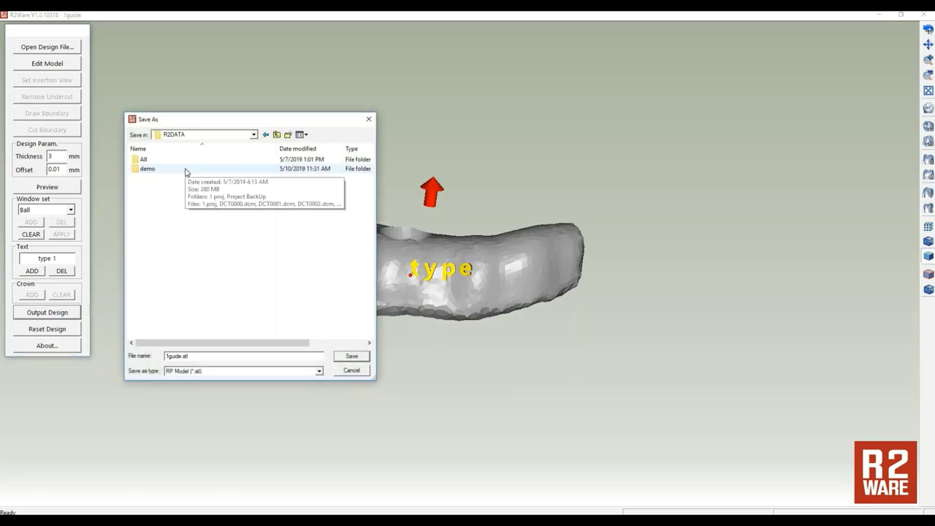
pyautogui.doubleClick(147, 169)
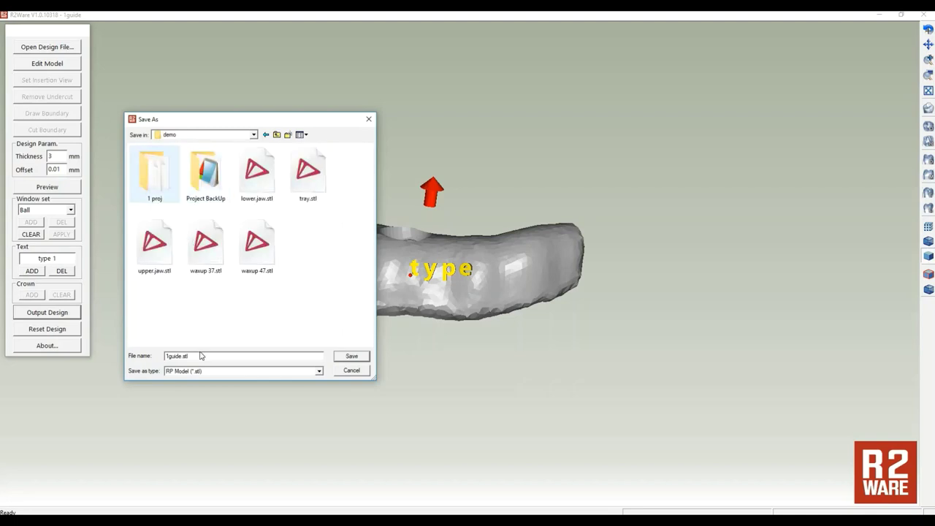
pyautogui.click(352, 356)
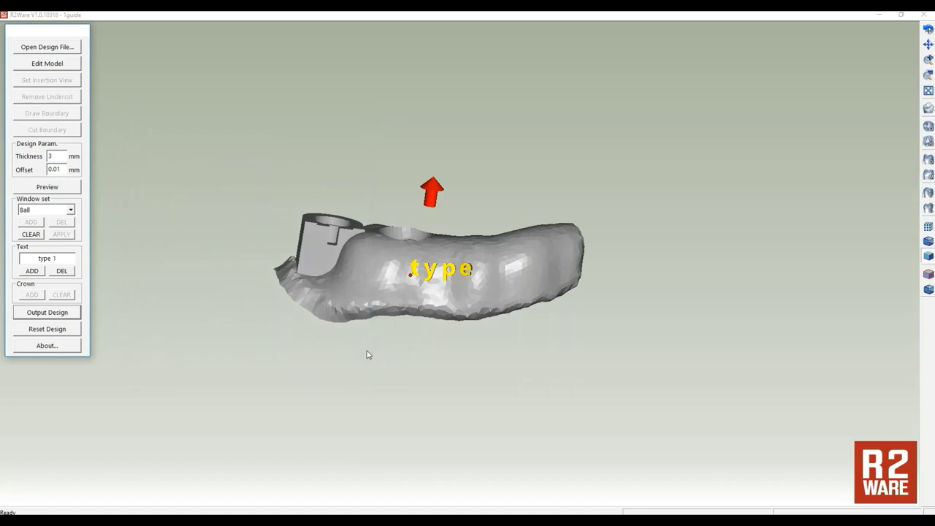